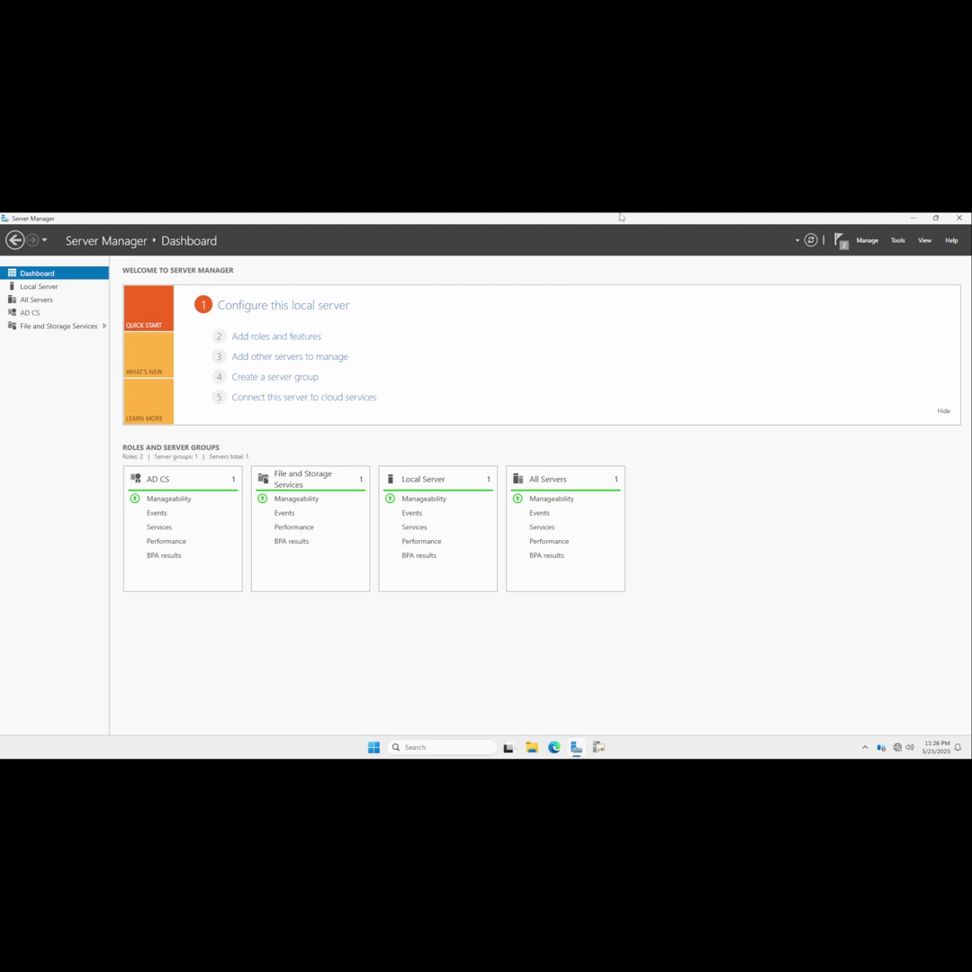
Switch to the InterCA VM, send Ctrl+Alt+Del, and sign in with the Administrator password.
mouse_move(624, 223)
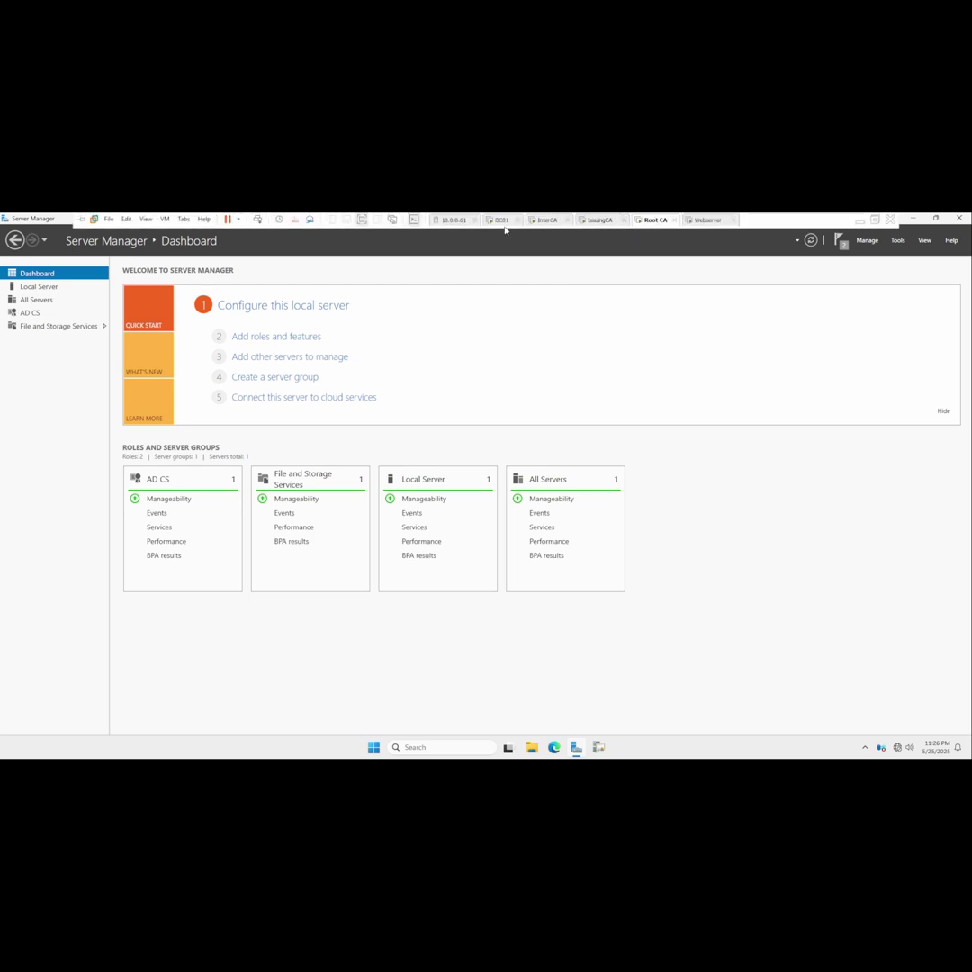
left_click(547, 221)
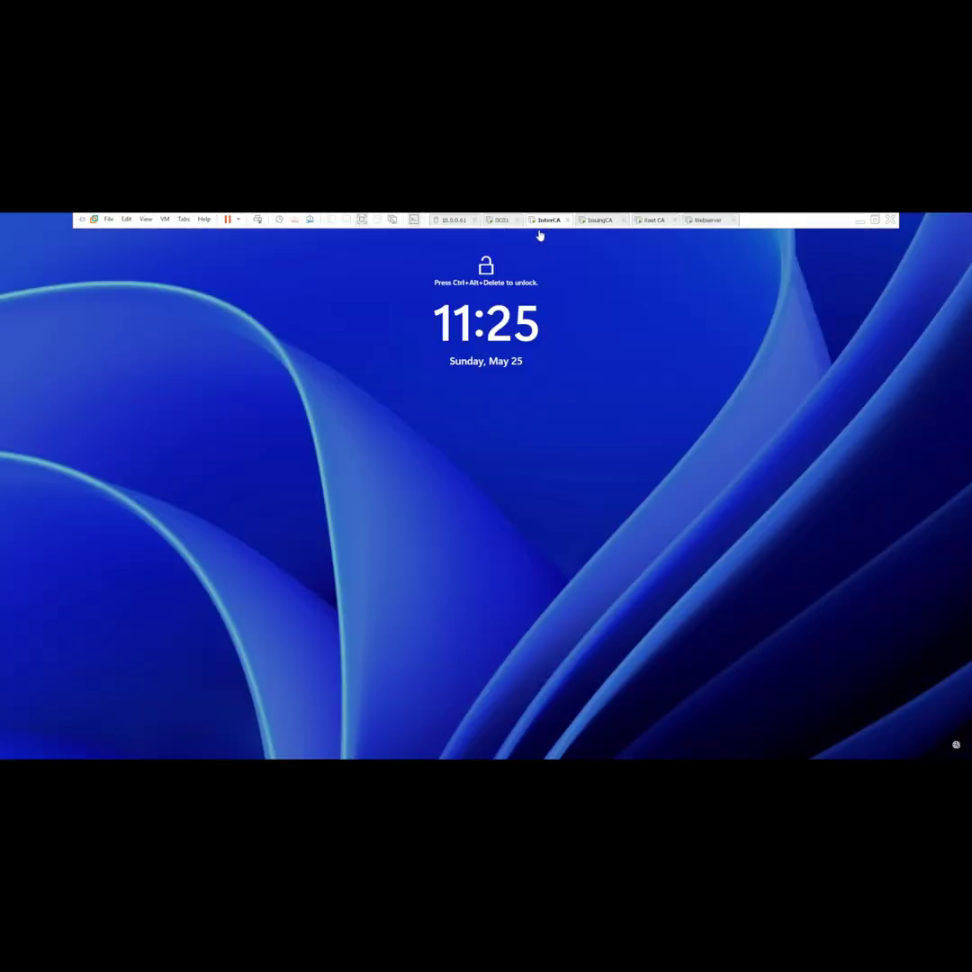
right_click(541, 221)
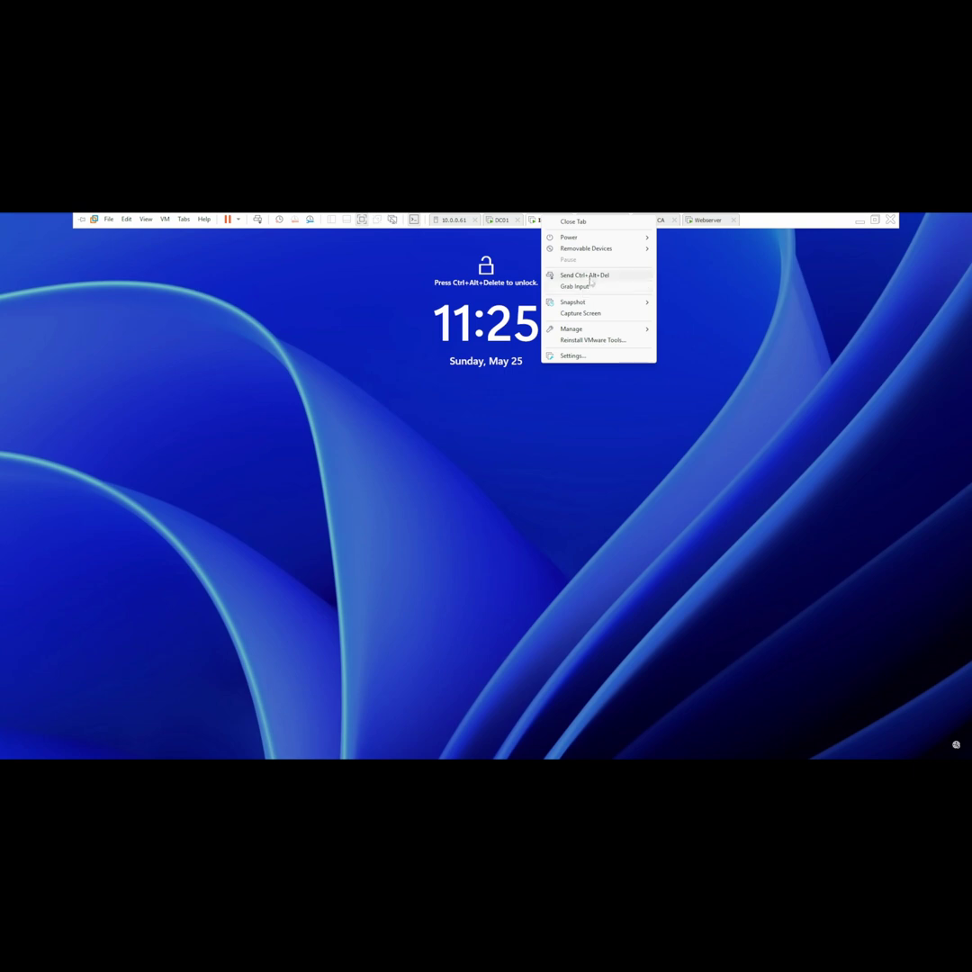
left_click(590, 276)
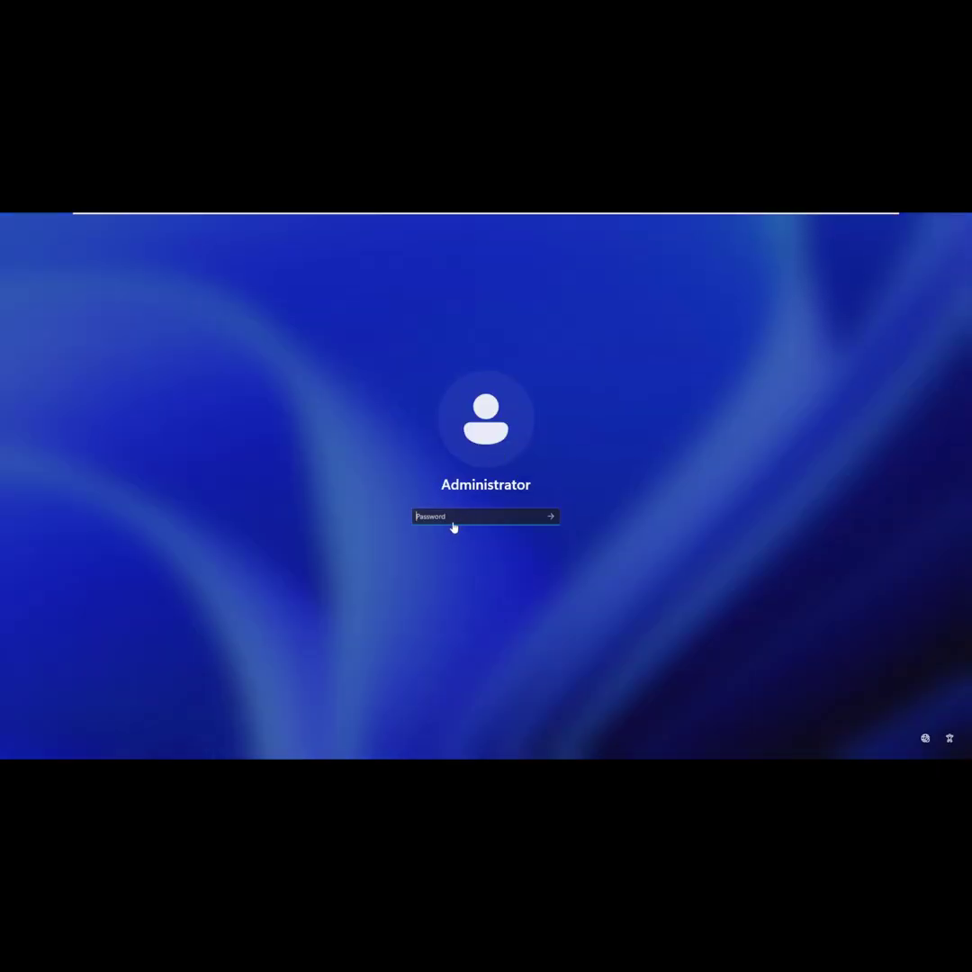
type("•••••••••")
key("Return")
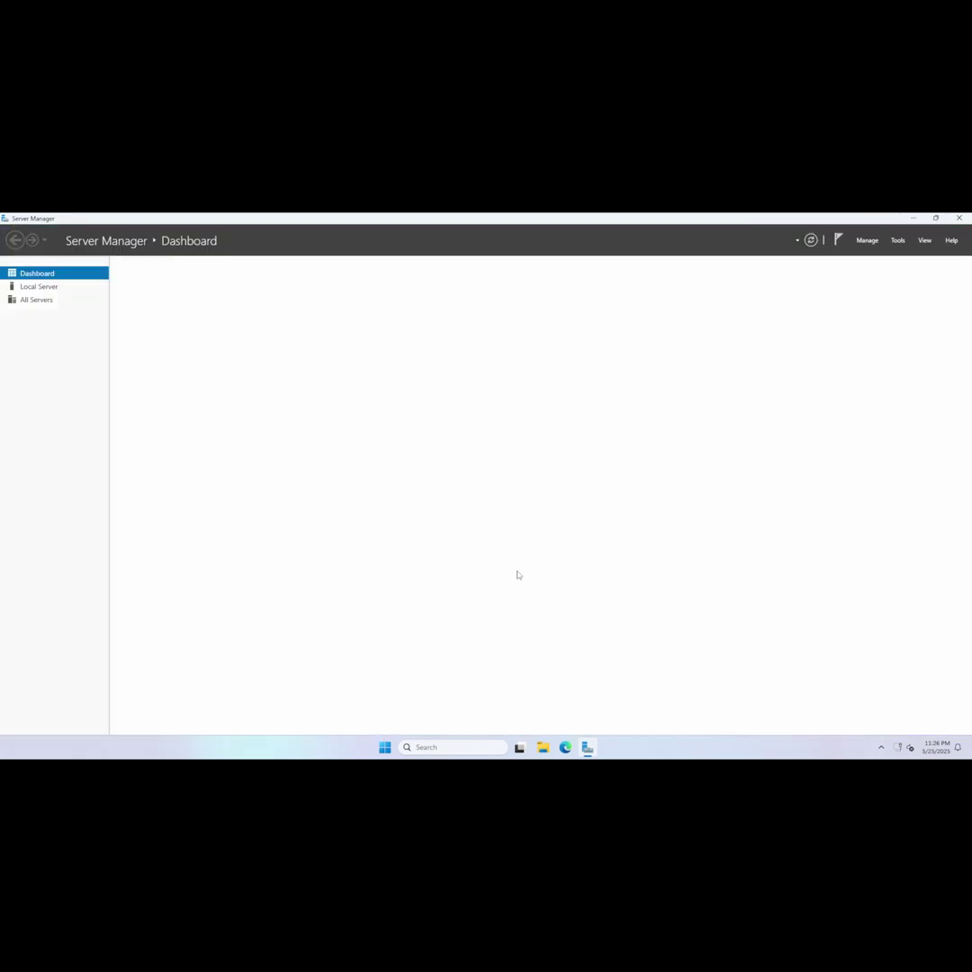
Review the InterCA Local Server properties, then go back to the Server Manager Dashboard.
left_click(40, 286)
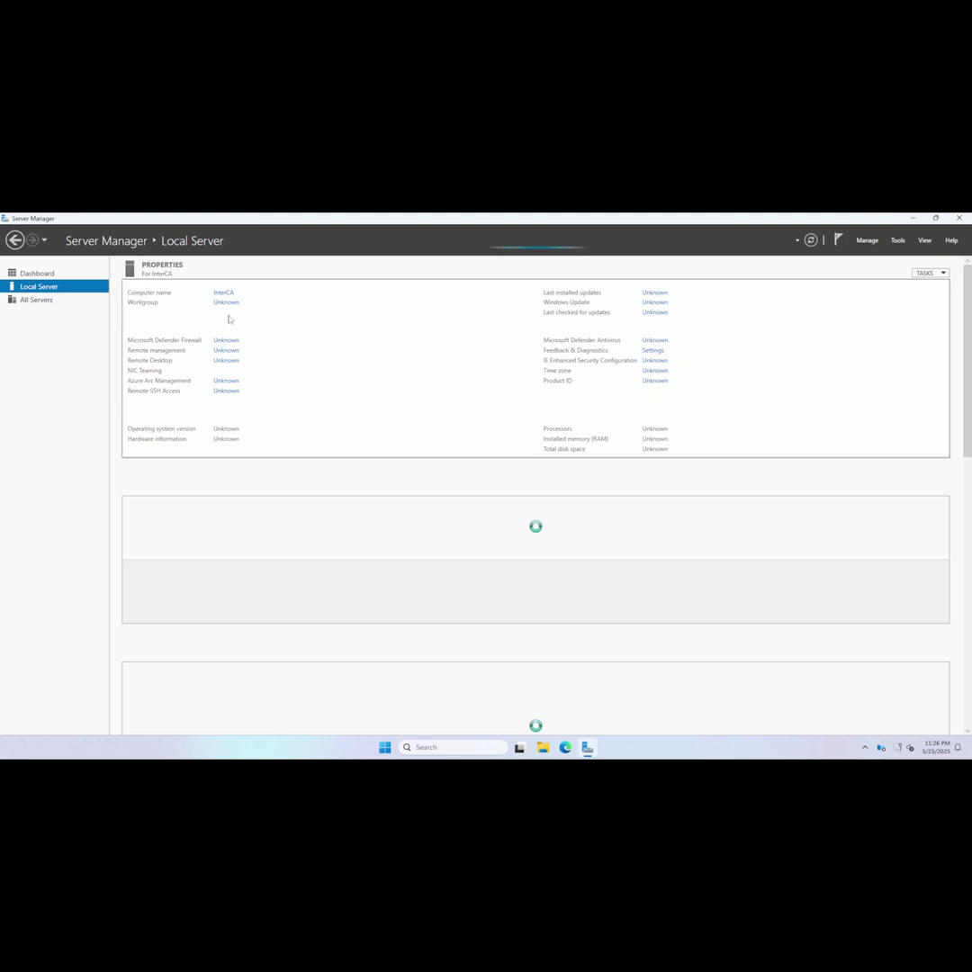
left_click(36, 273)
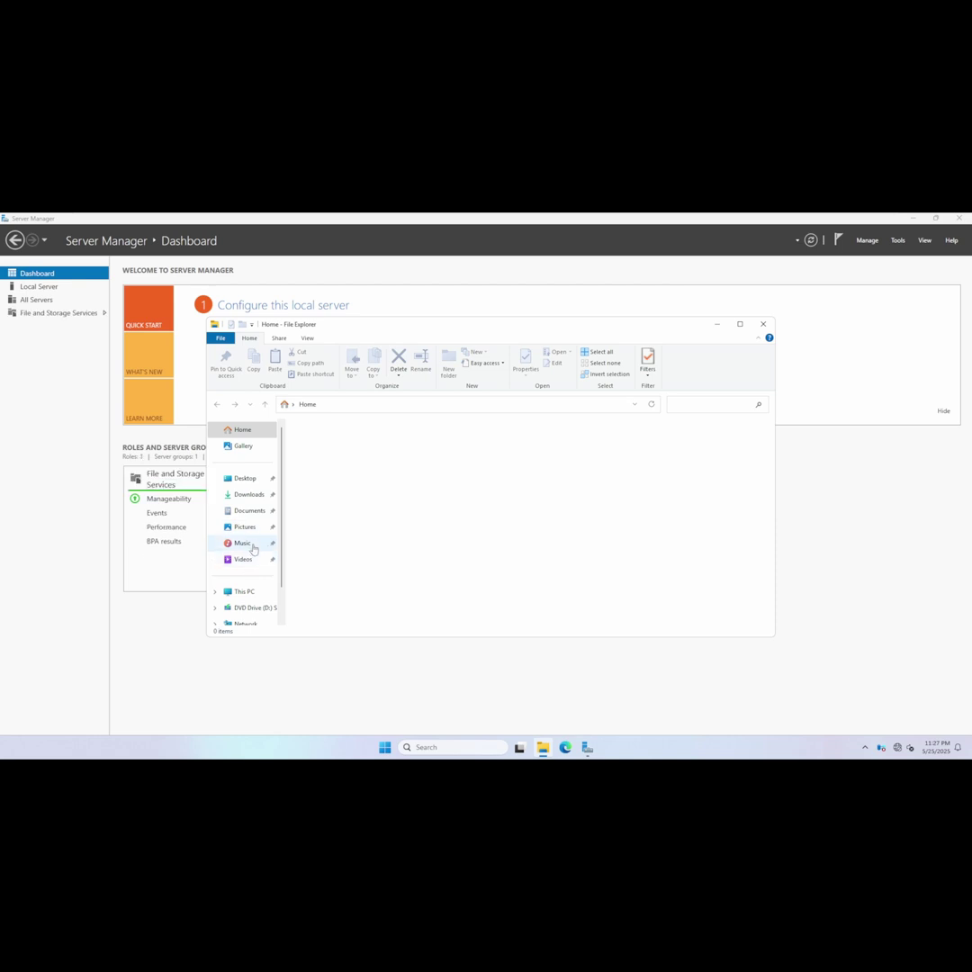
Create a new text document named CAPolicy.inf in C:\Windows.
left_click(248, 592)
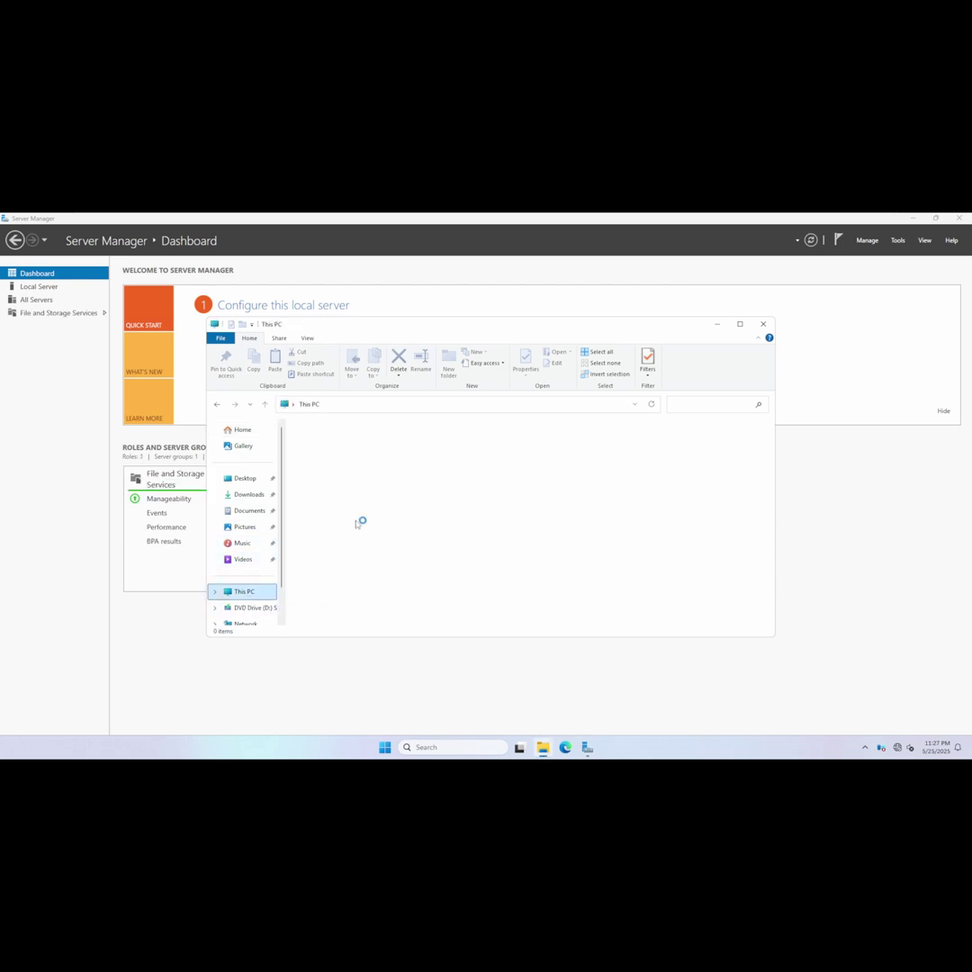
double_click(350, 450)
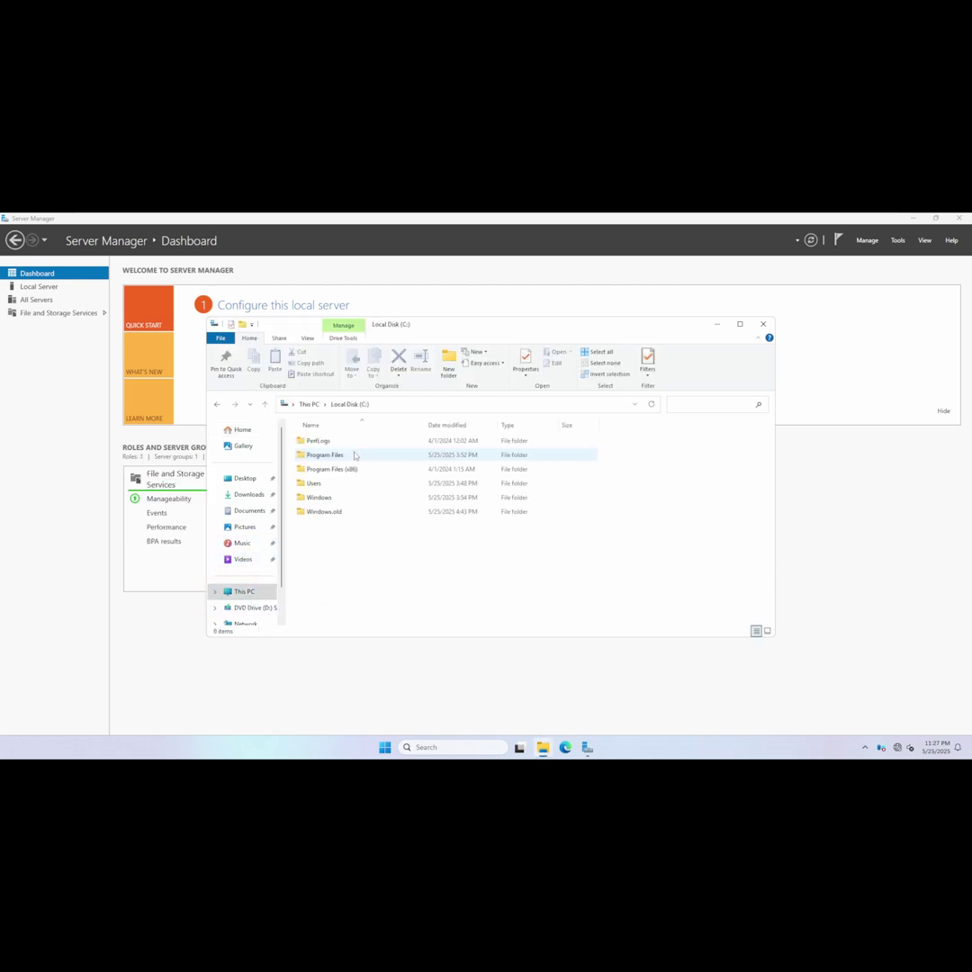
double_click(319, 497)
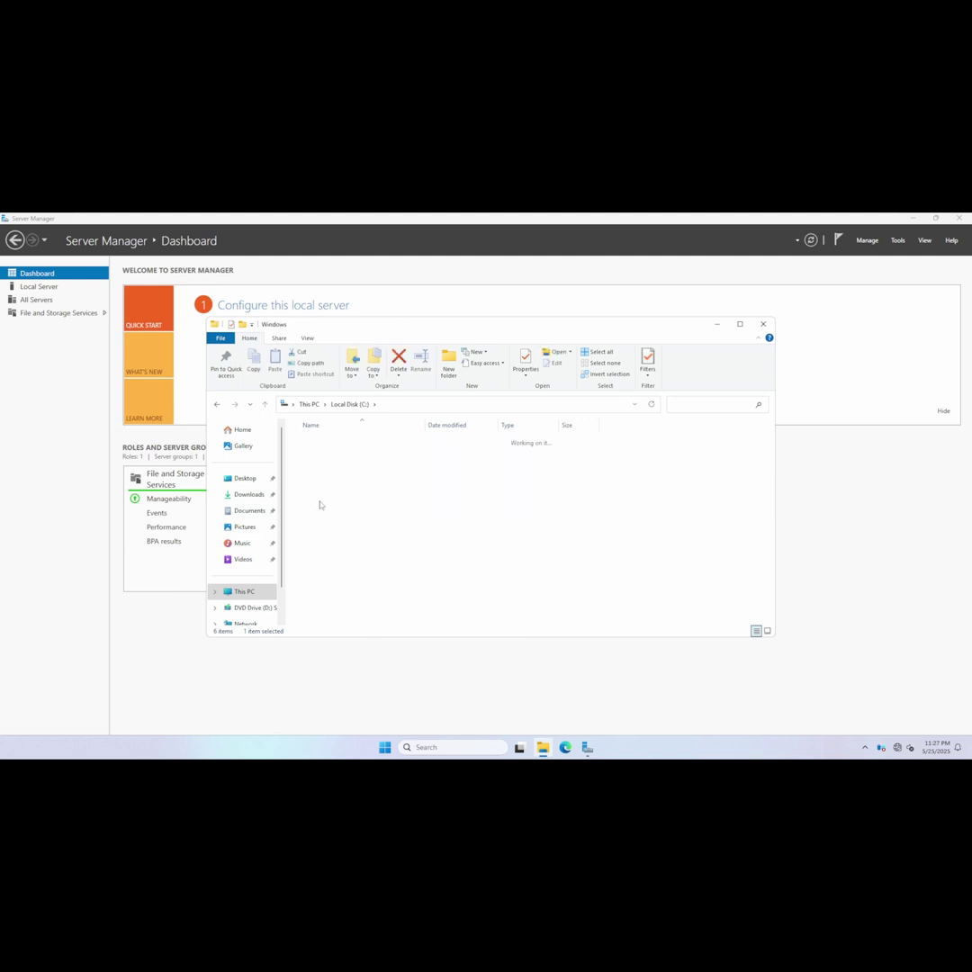
scroll(644, 575, "down", 15)
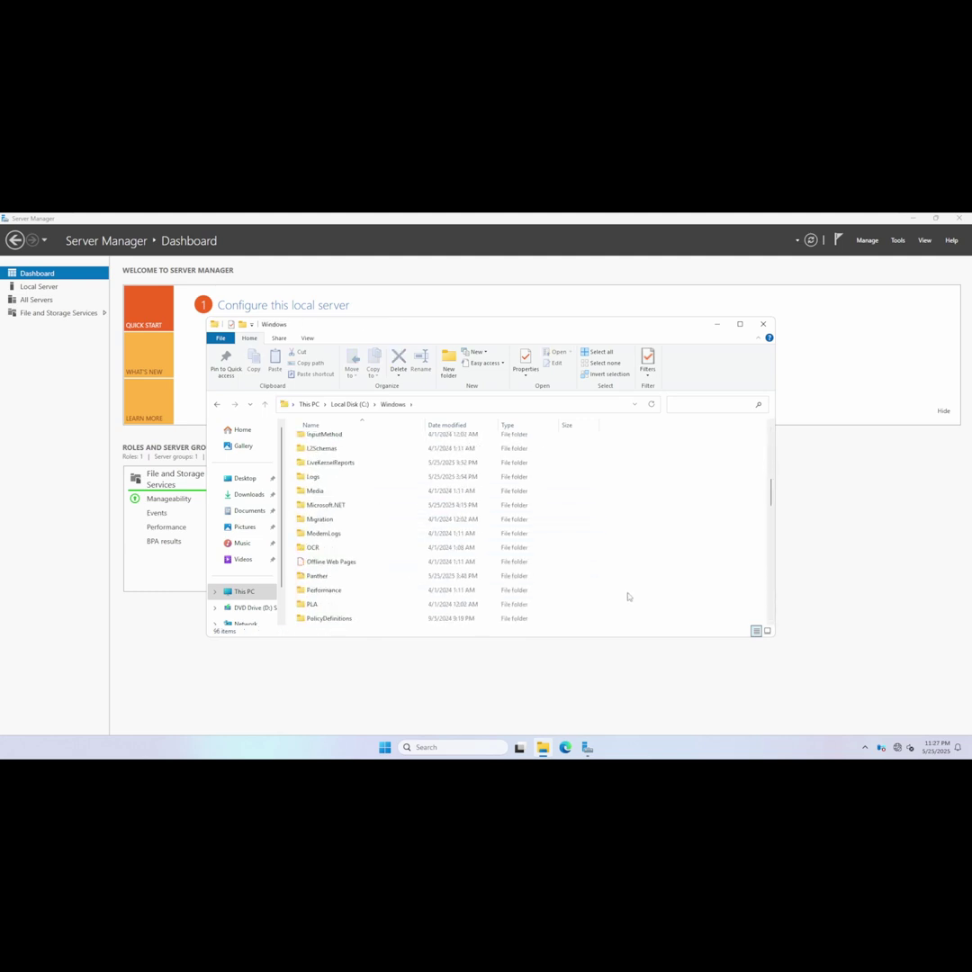
scroll(626, 597, "down", 15)
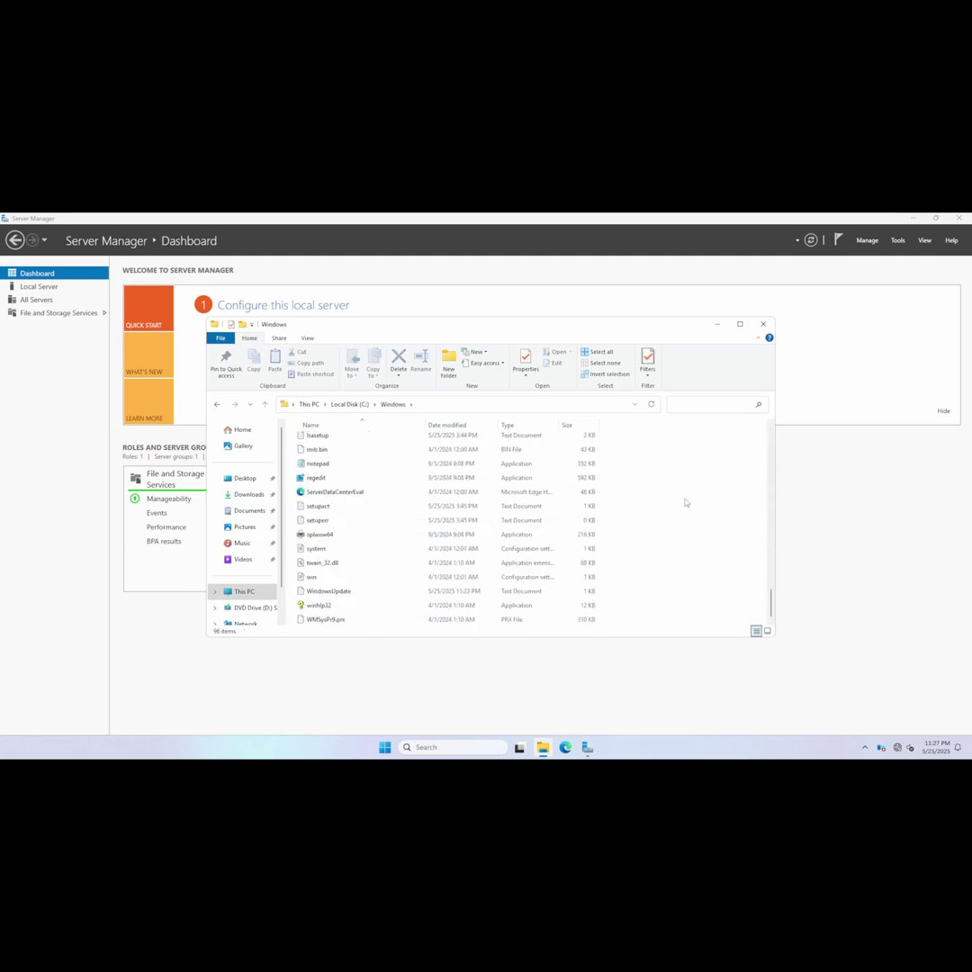
right_click(635, 502)
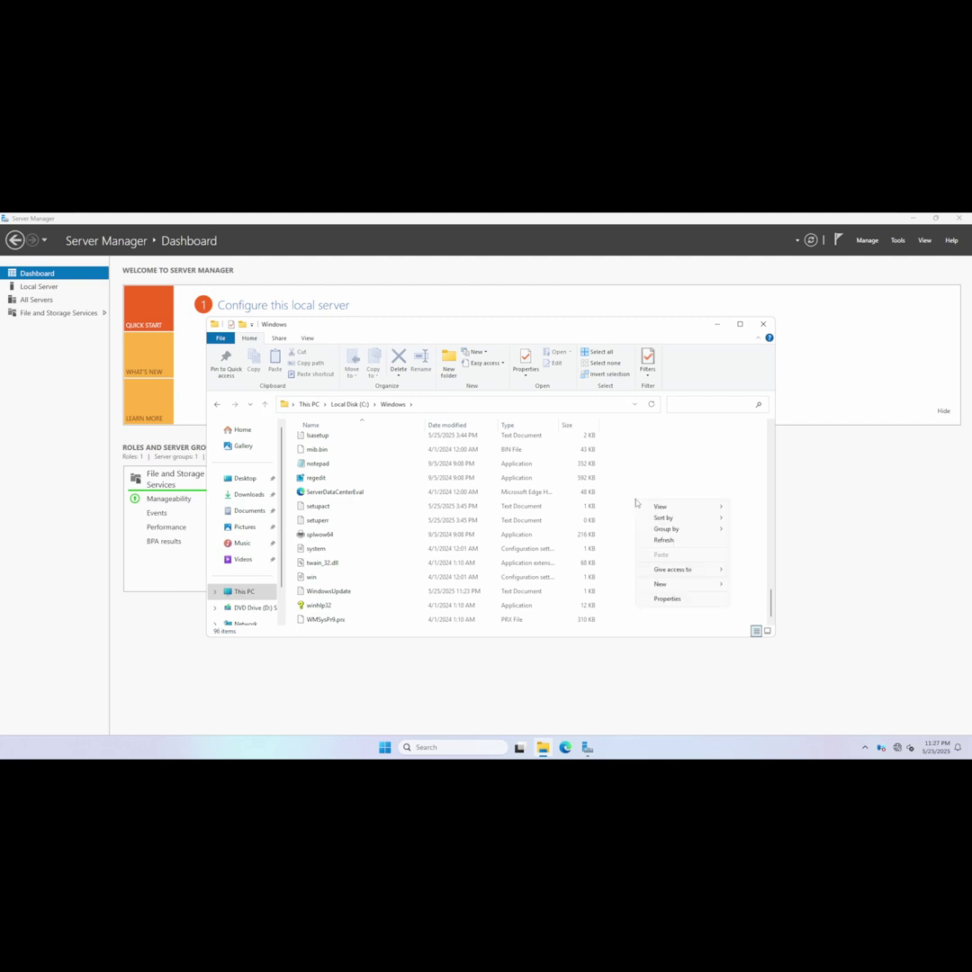
mouse_move(672, 585)
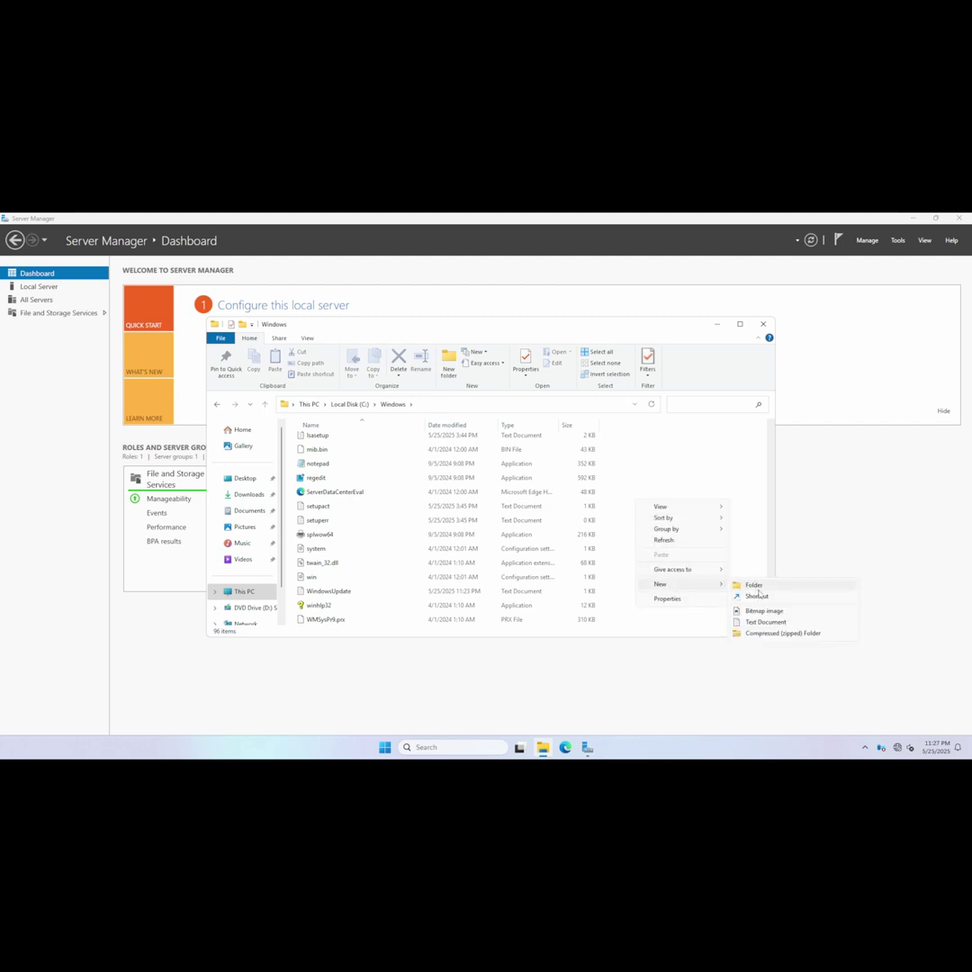
left_click(762, 621)
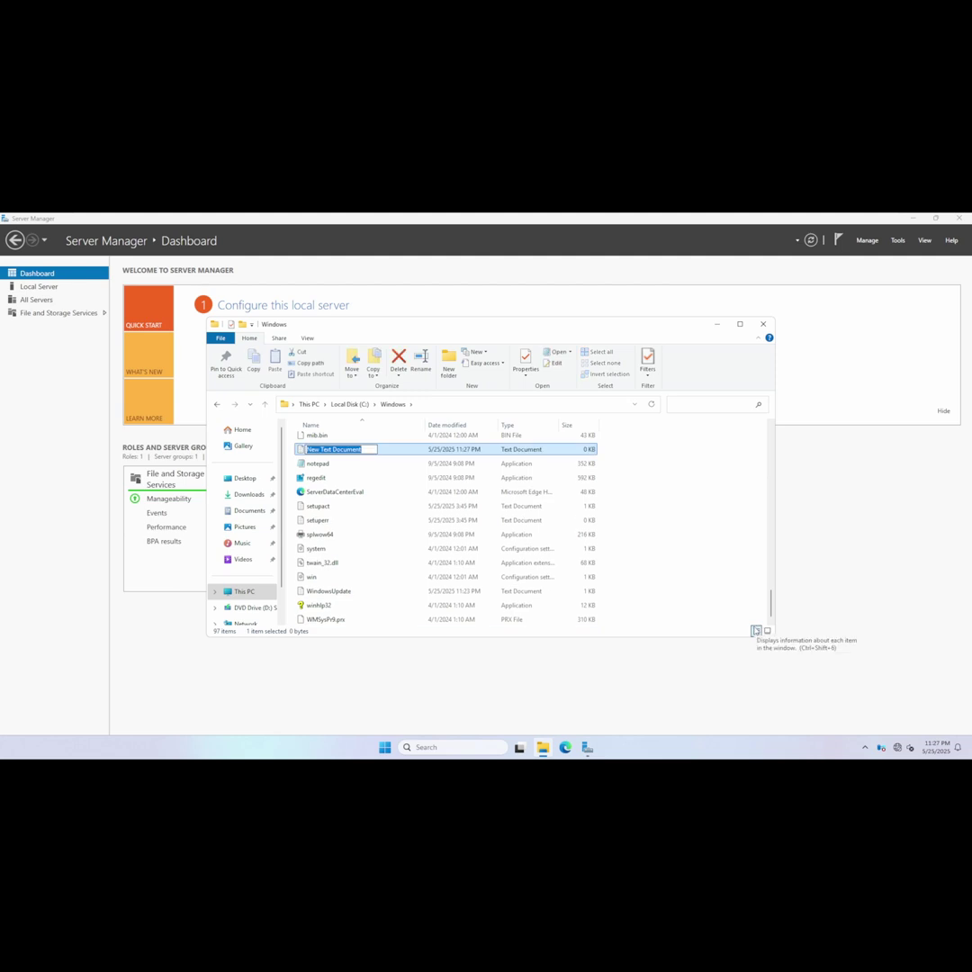
type("CAPol")
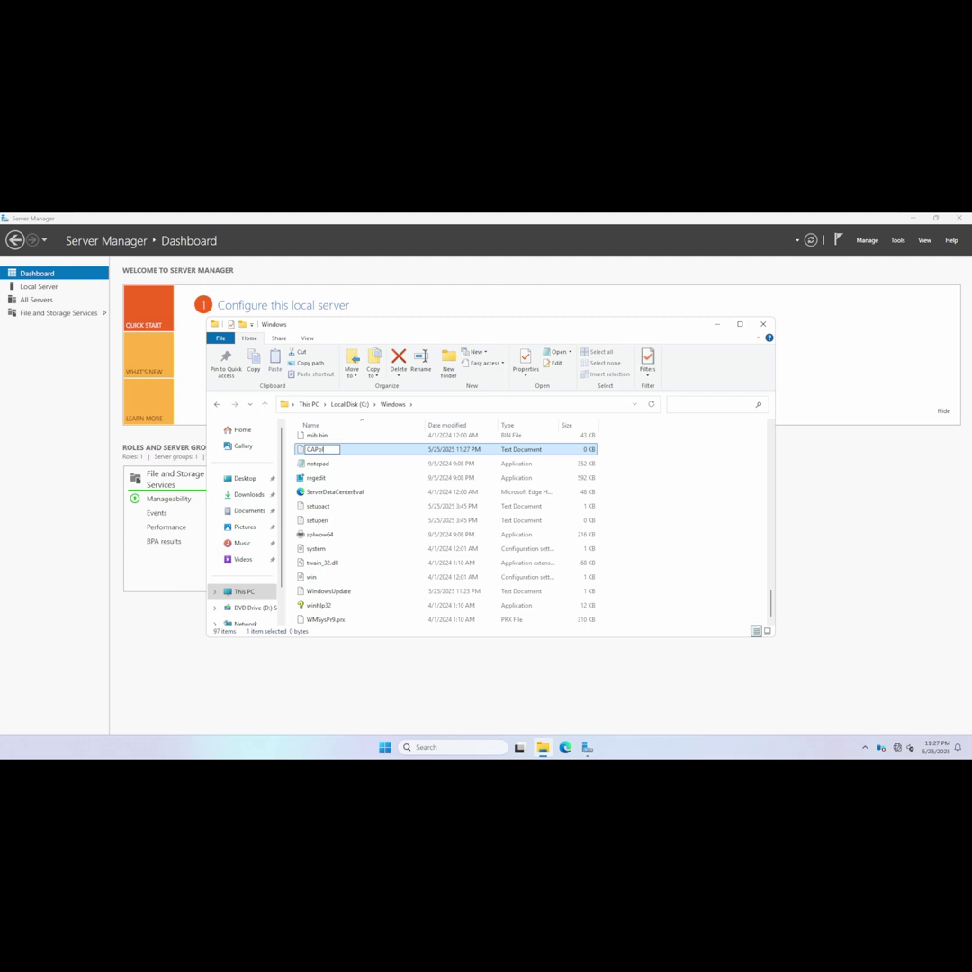
type("icy.inf")
key("Return")
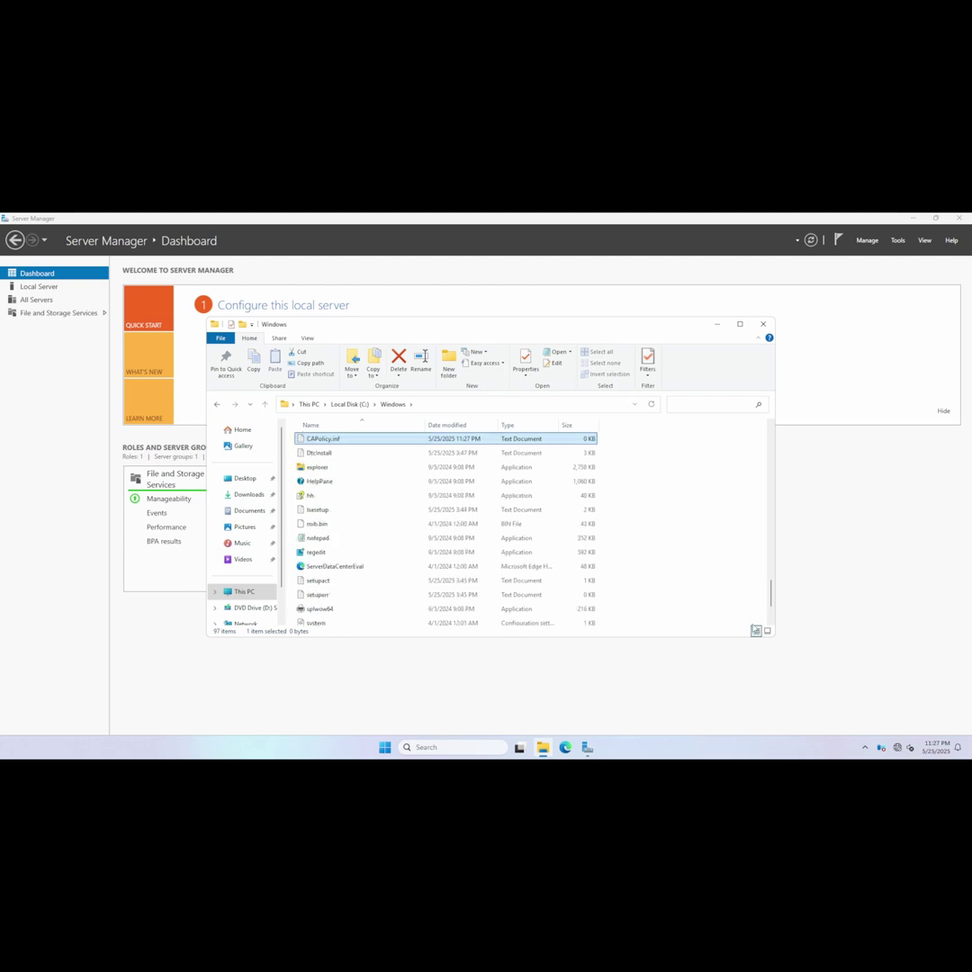
Show file name extensions and strip .txt so the file becomes CAPolicy.inf.
left_click(307, 337)
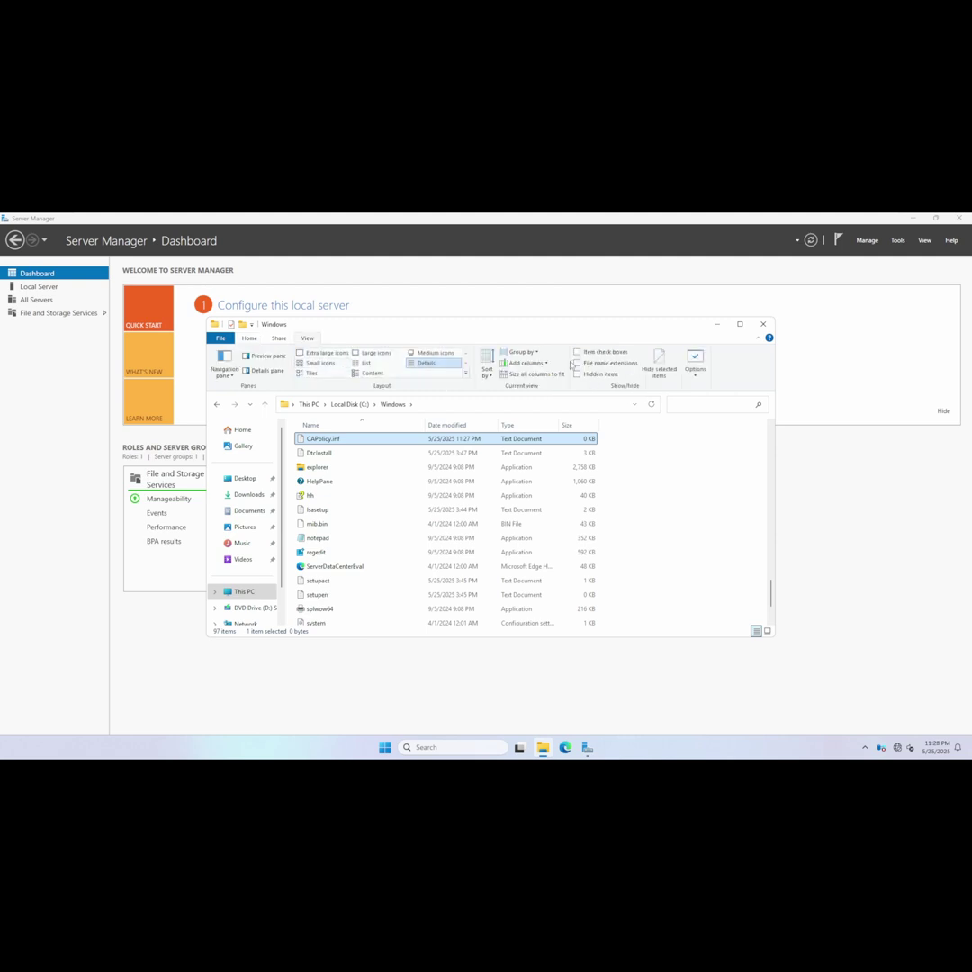
left_click(582, 363)
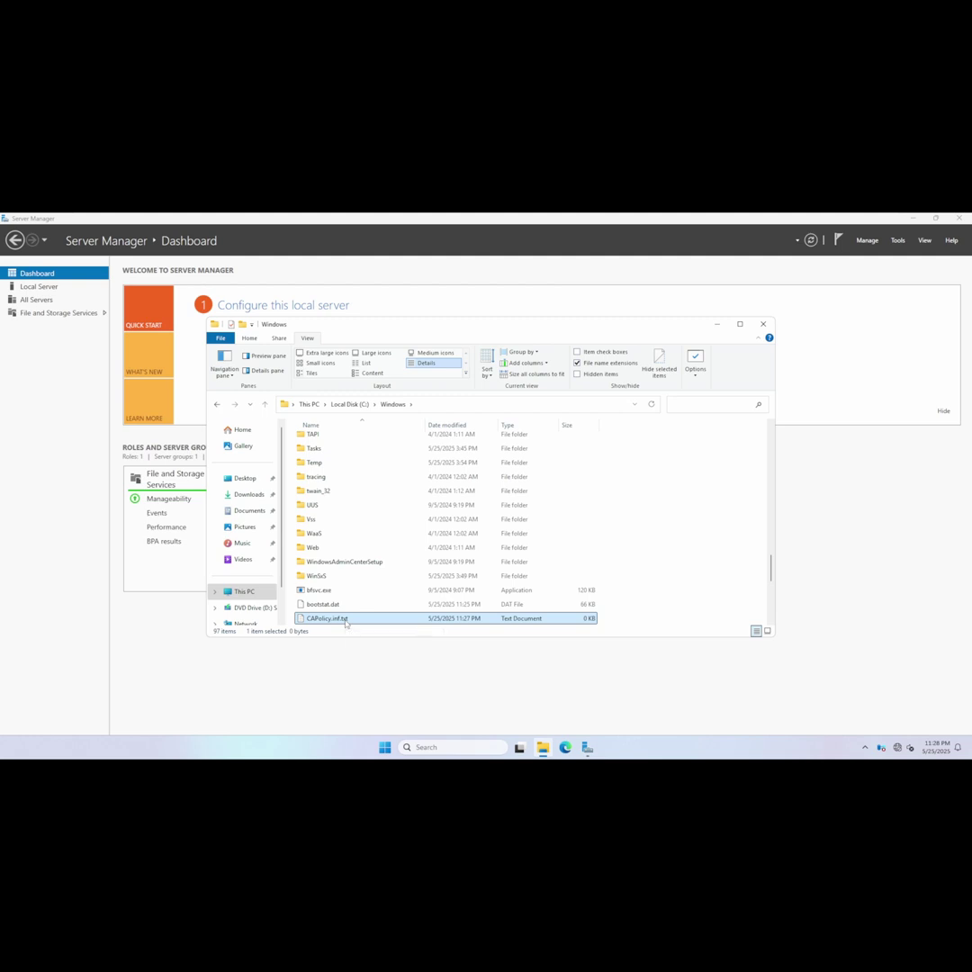
right_click(346, 621)
left_click(378, 594)
key("End")
key("BackSpace")
key("BackSpace")
key("BackSpace")
key("BackSpace")
key("Return")
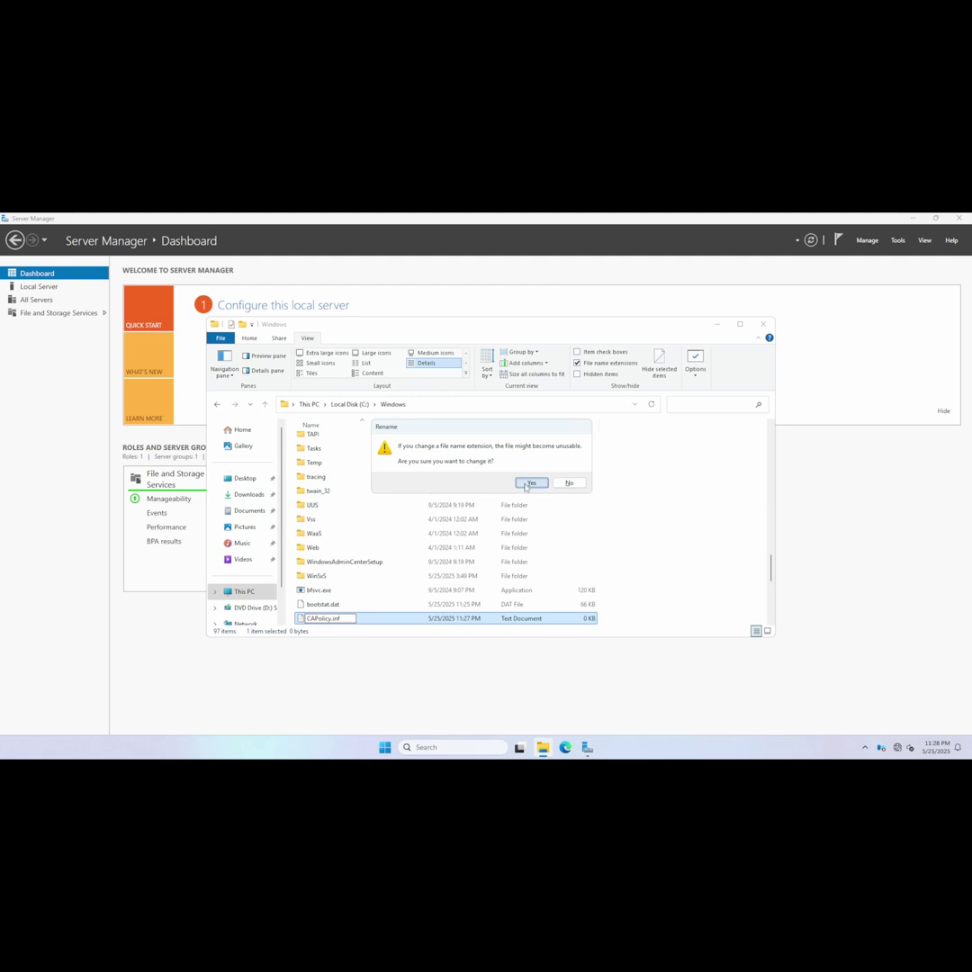
left_click(529, 482)
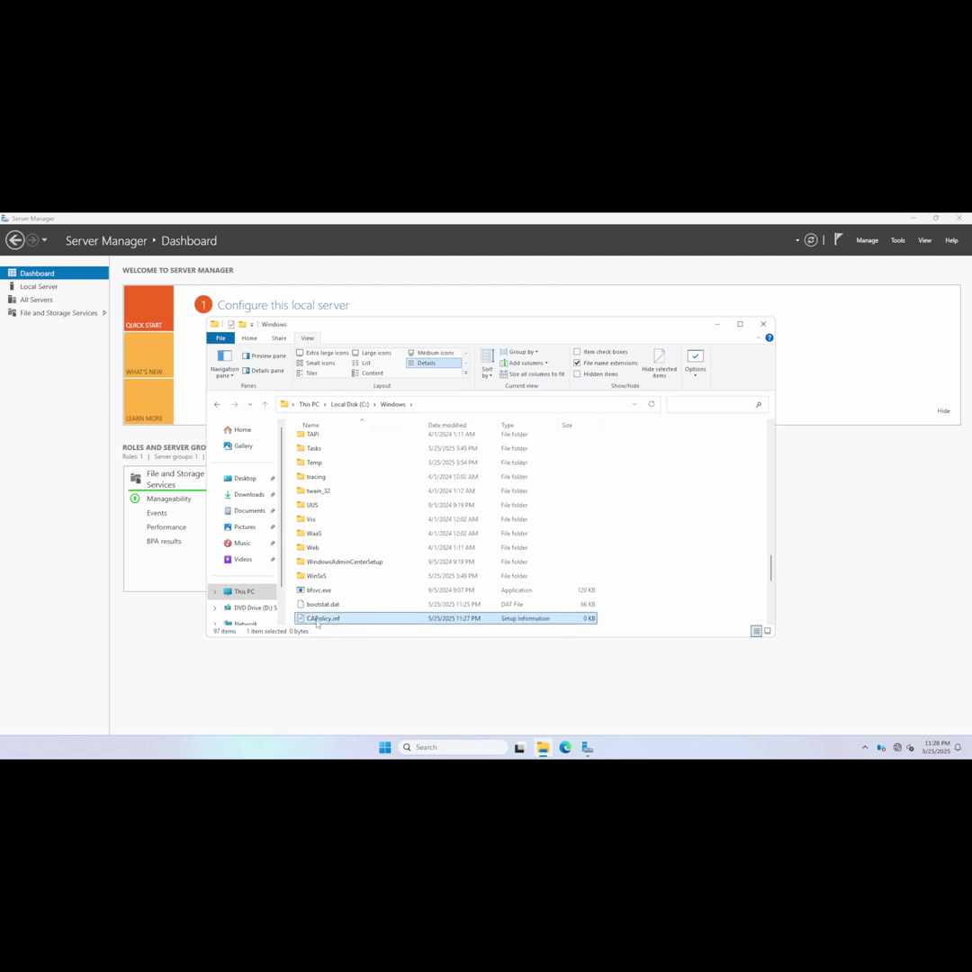
Paste the Version and [certsrv_server] policy template into CAPolicy.inf and tidy its blank lines.
double_click(319, 619)
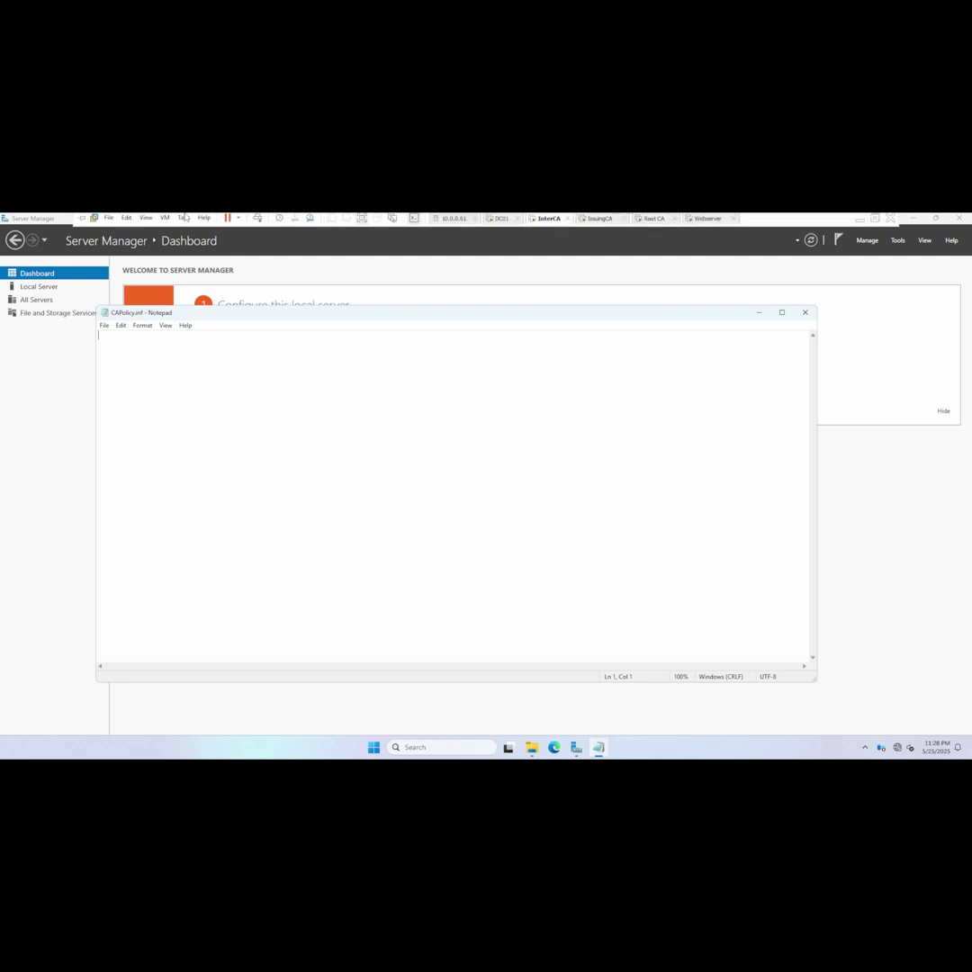
left_click(164, 220)
left_click(158, 268)
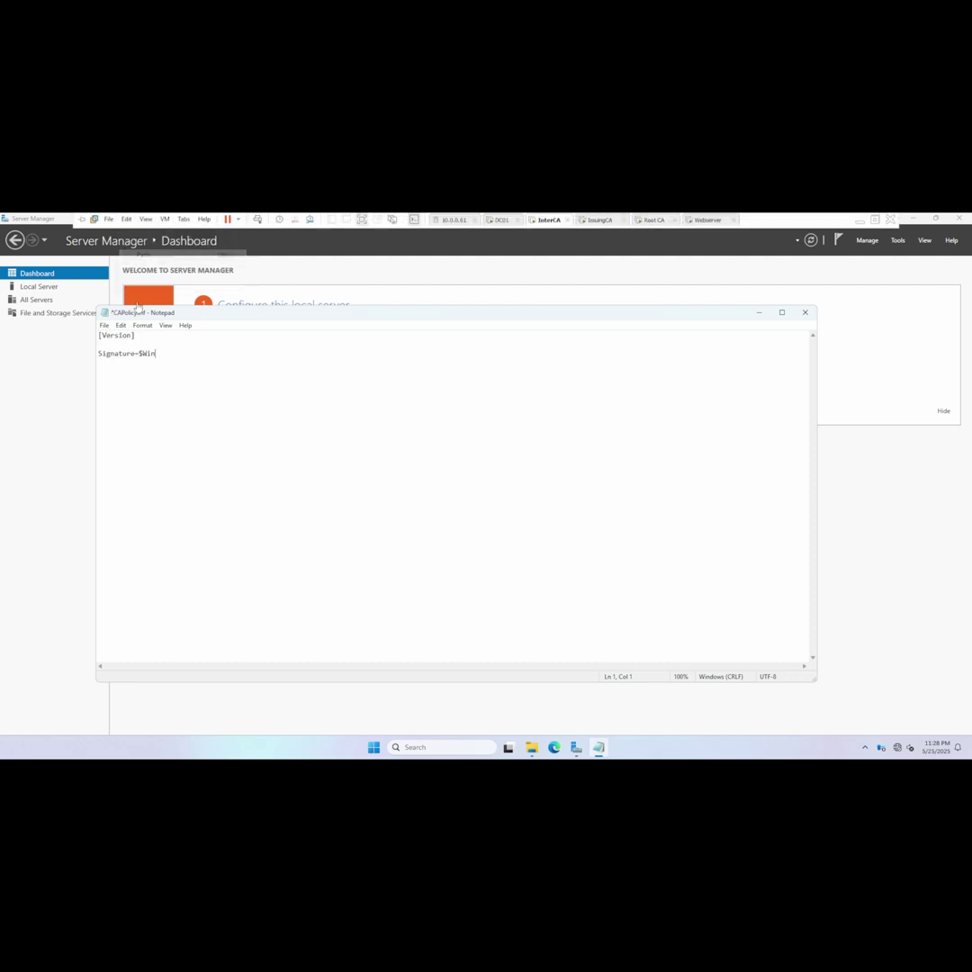
left_click(99, 380)
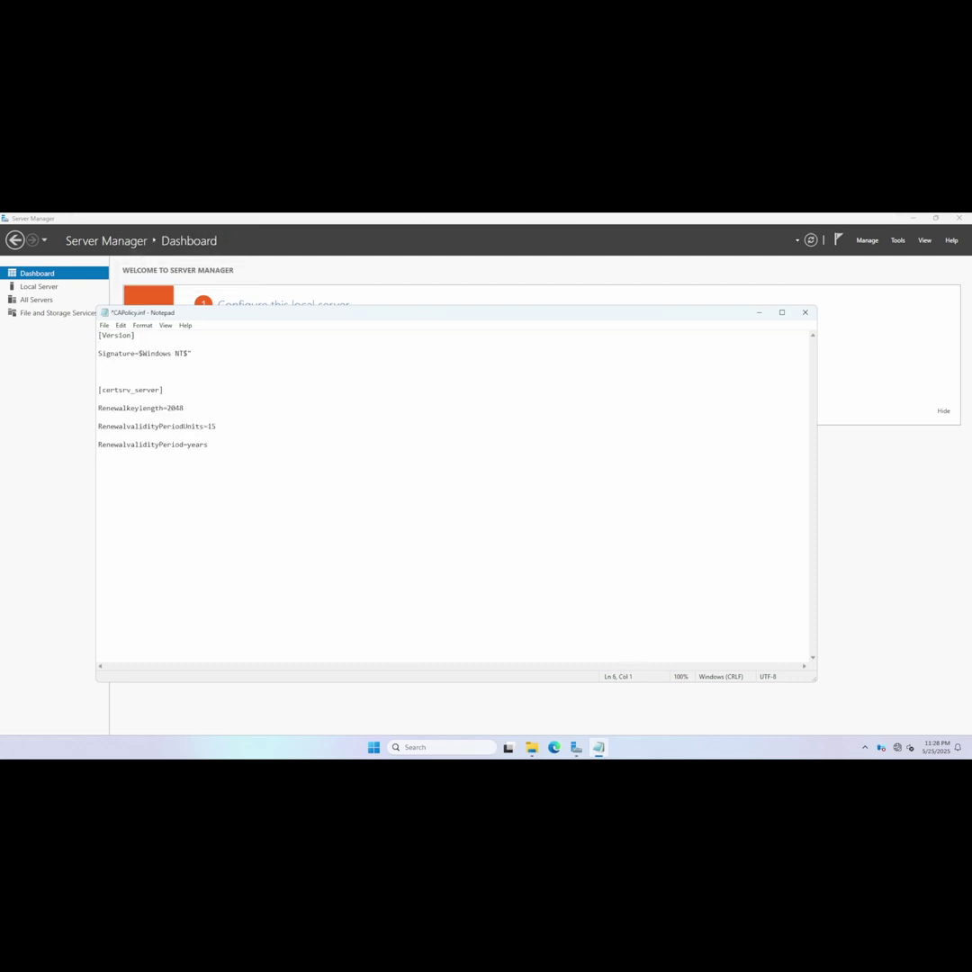
key("BackSpace")
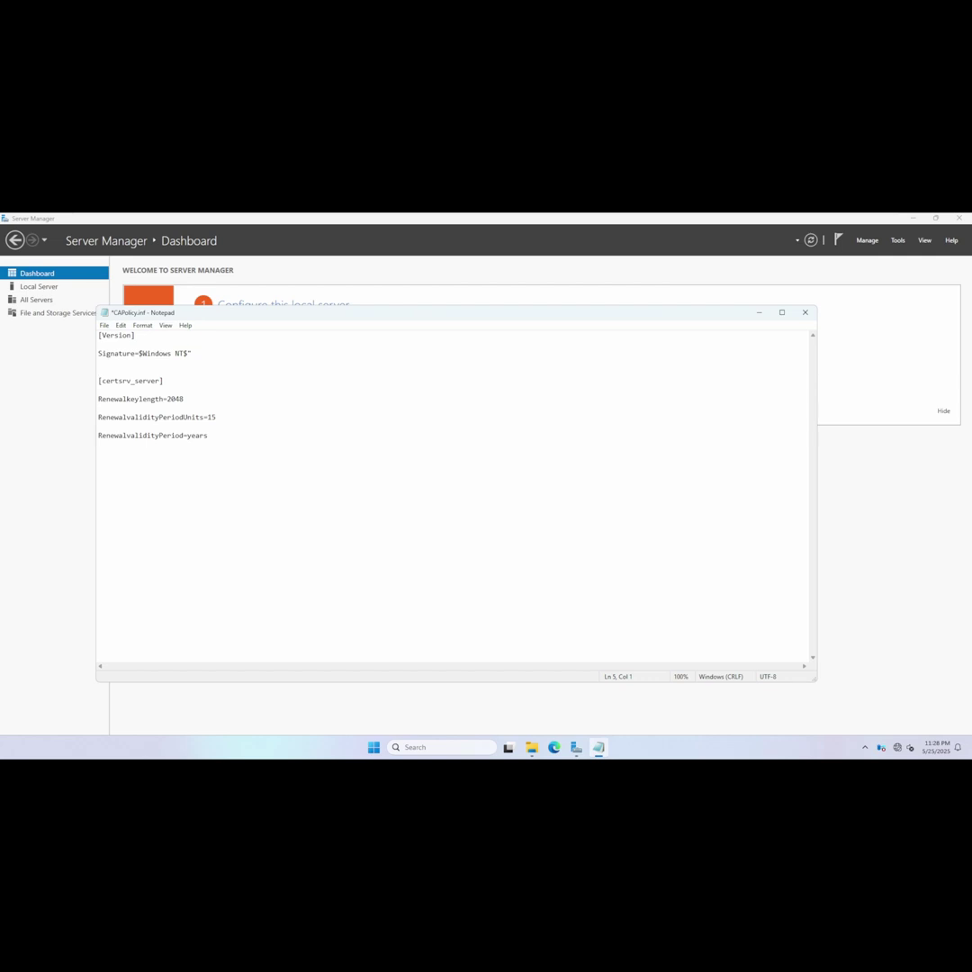
left_click(216, 417)
left_click(208, 435)
key("Return")
left_click(99, 363)
Save CAPolicy.inf, reopen it to verify the contents, then close Notepad and File Explorer.
key("ctrl+s")
left_click(804, 313)
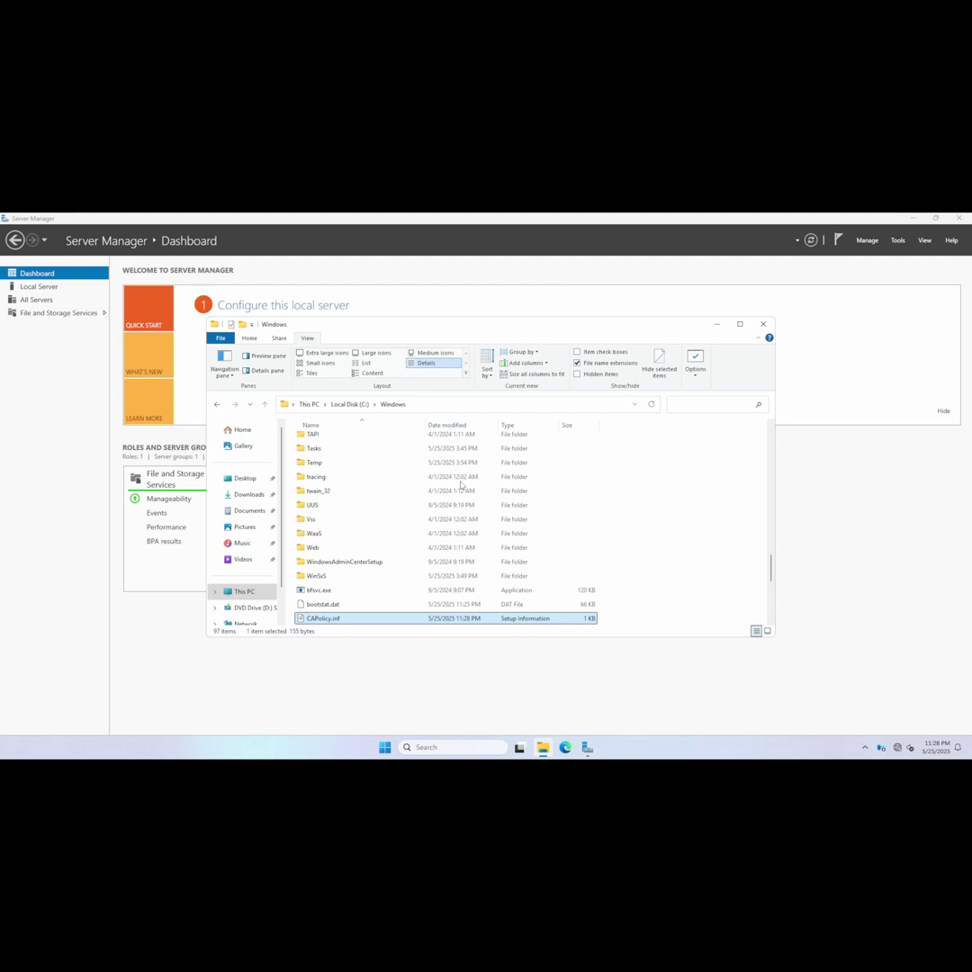
double_click(324, 619)
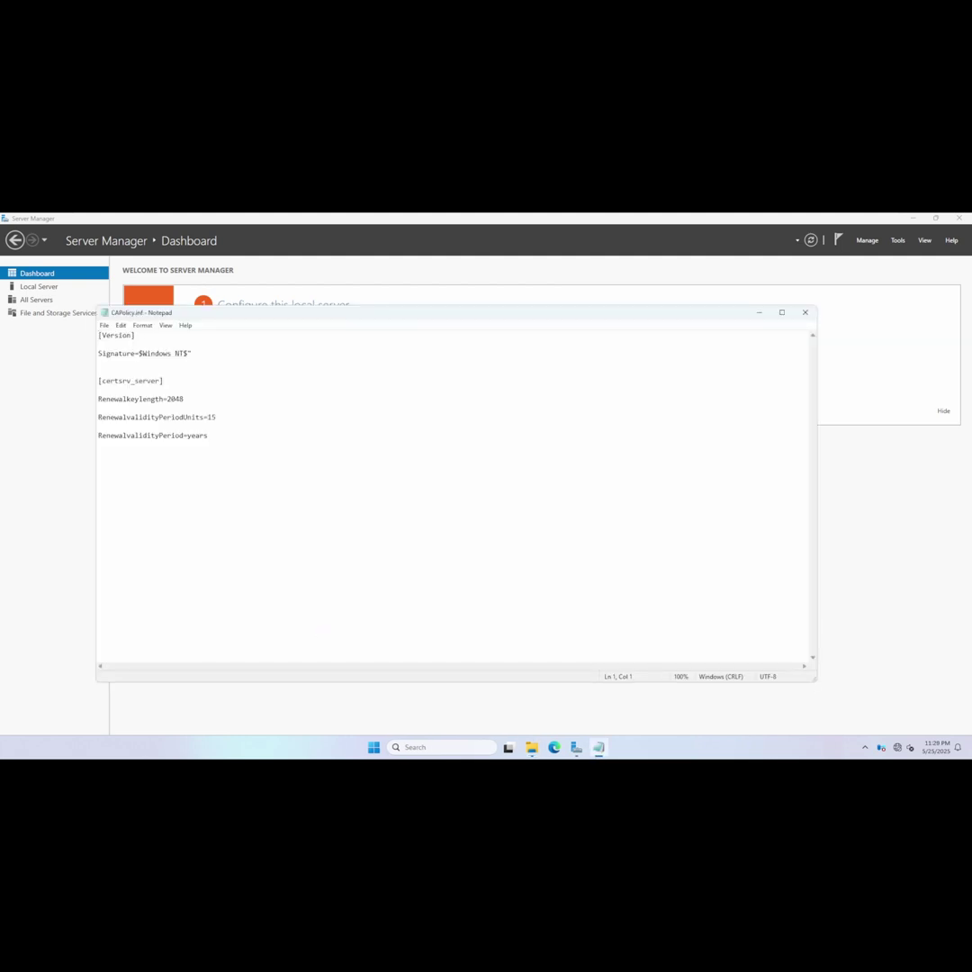
left_click(804, 312)
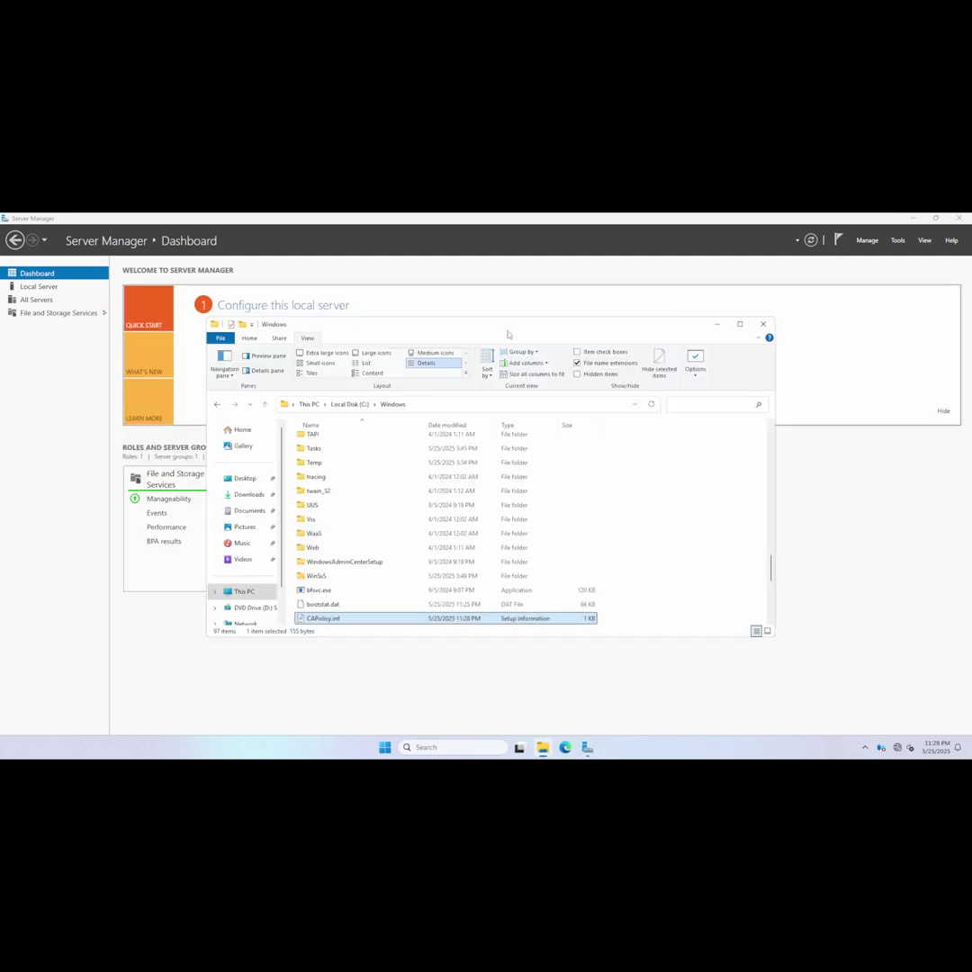
left_click(763, 324)
Select the Active Directory Certificate Services role for InterCA, including its management tools.
left_click(259, 338)
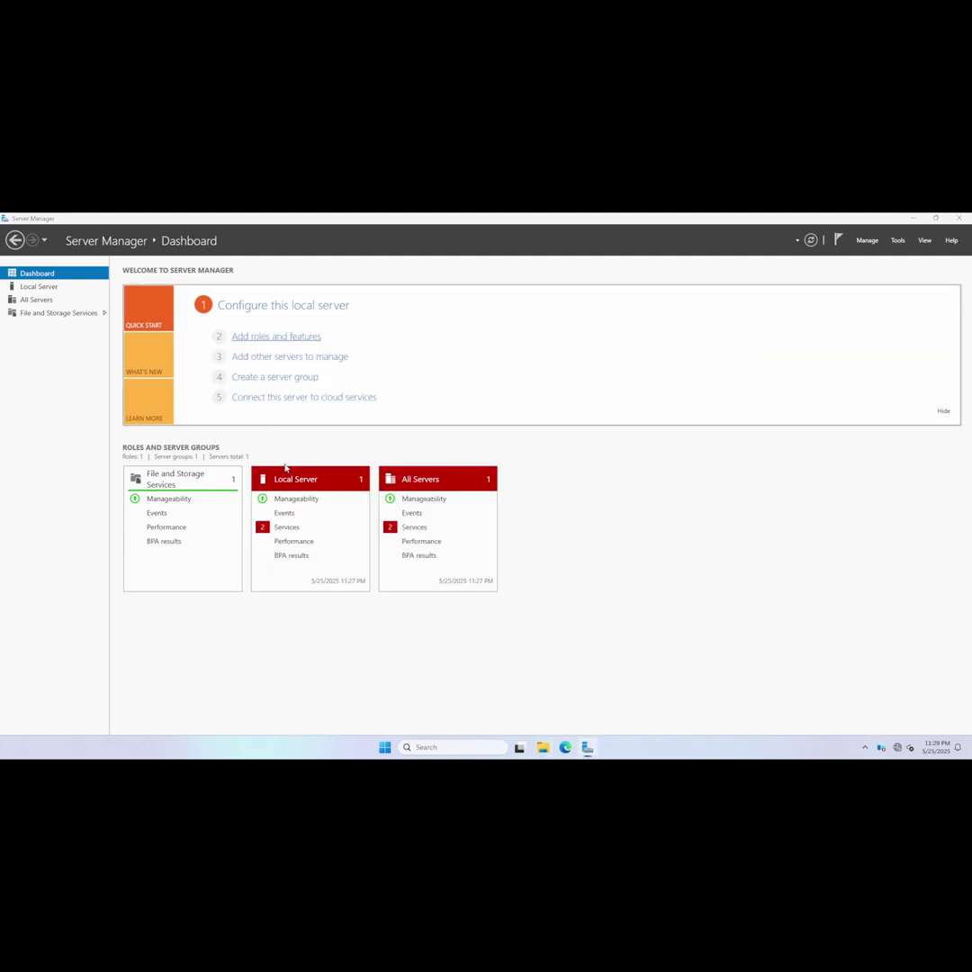
left_click(368, 591)
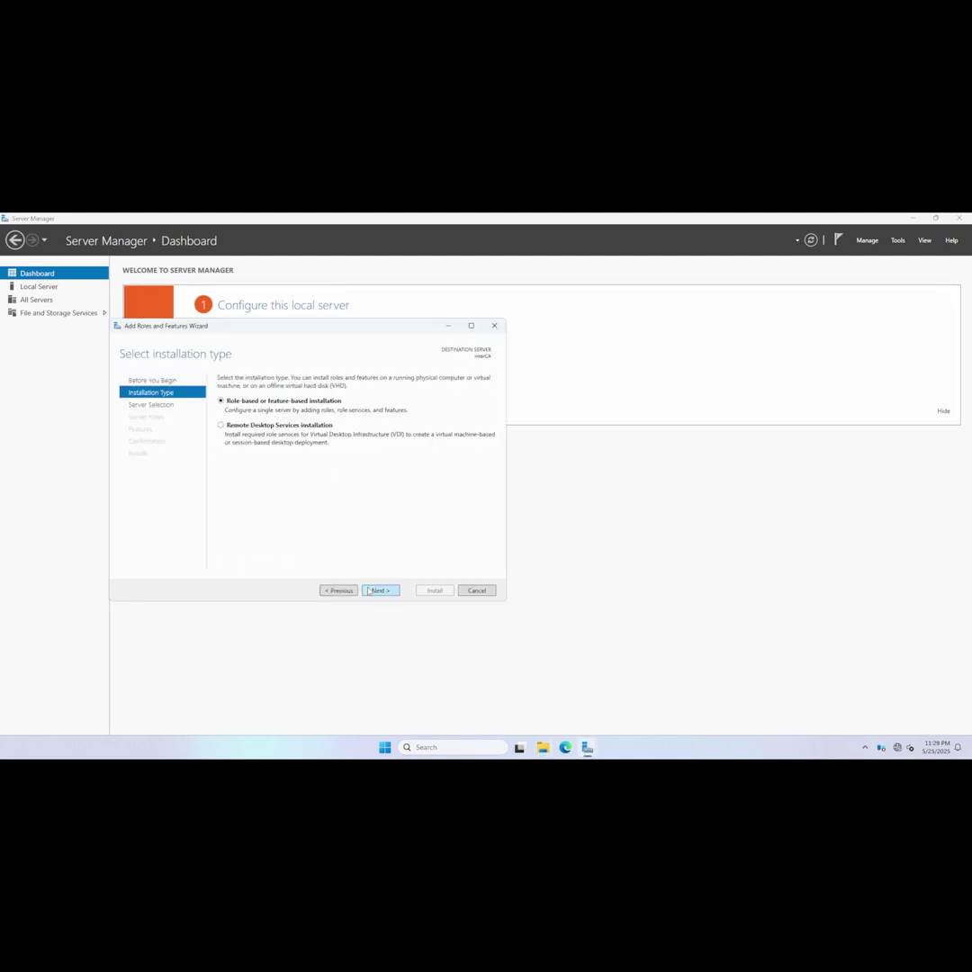
left_click(368, 590)
left_click(374, 590)
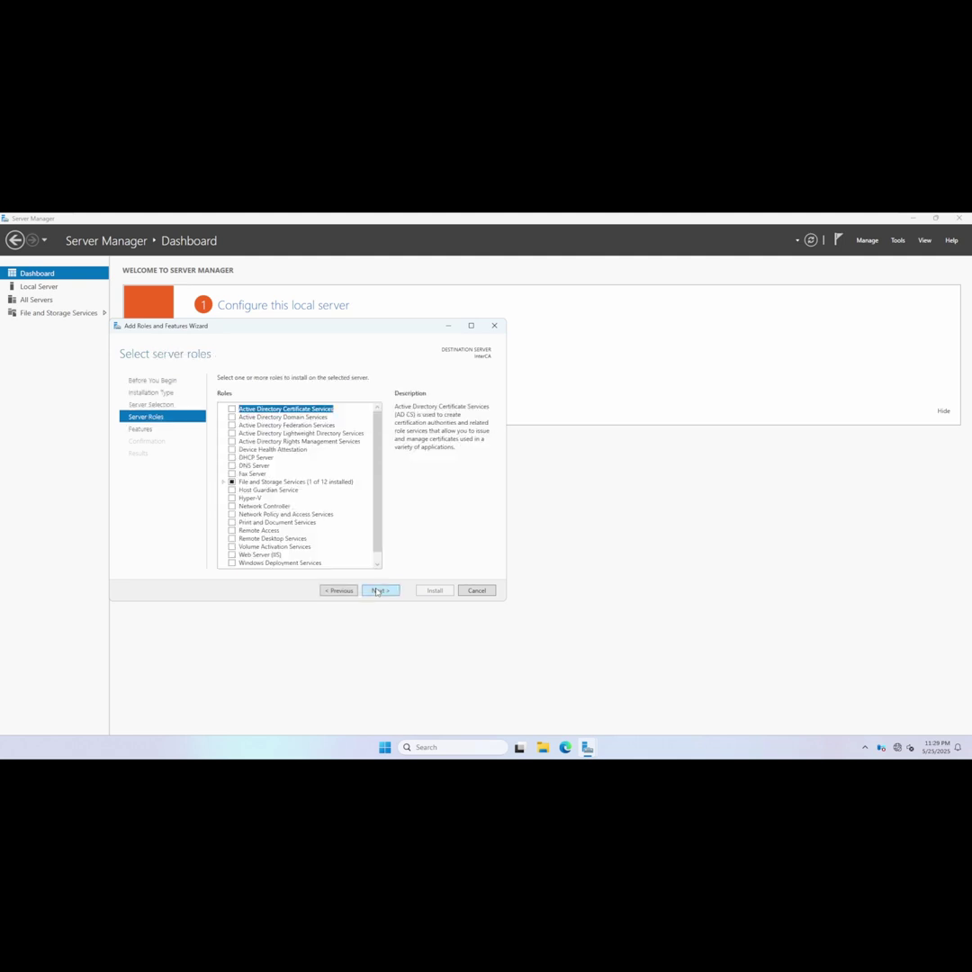
left_click(232, 409)
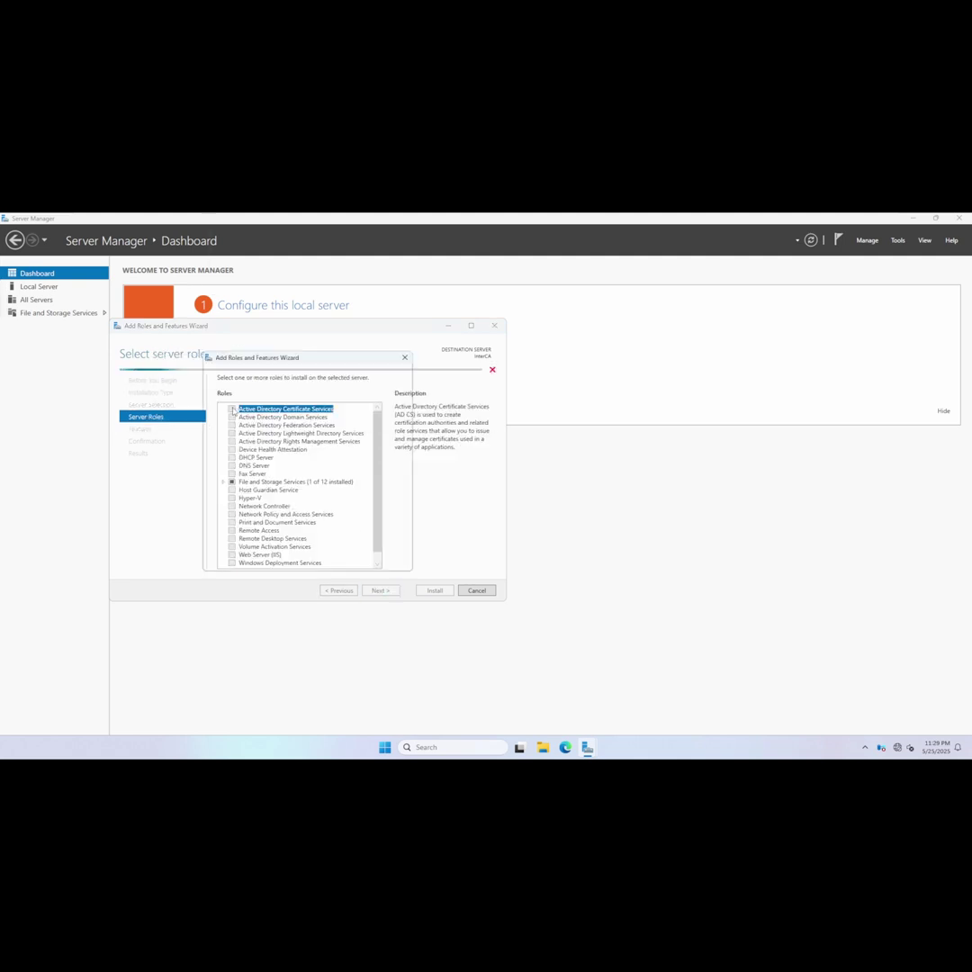
left_click(339, 551)
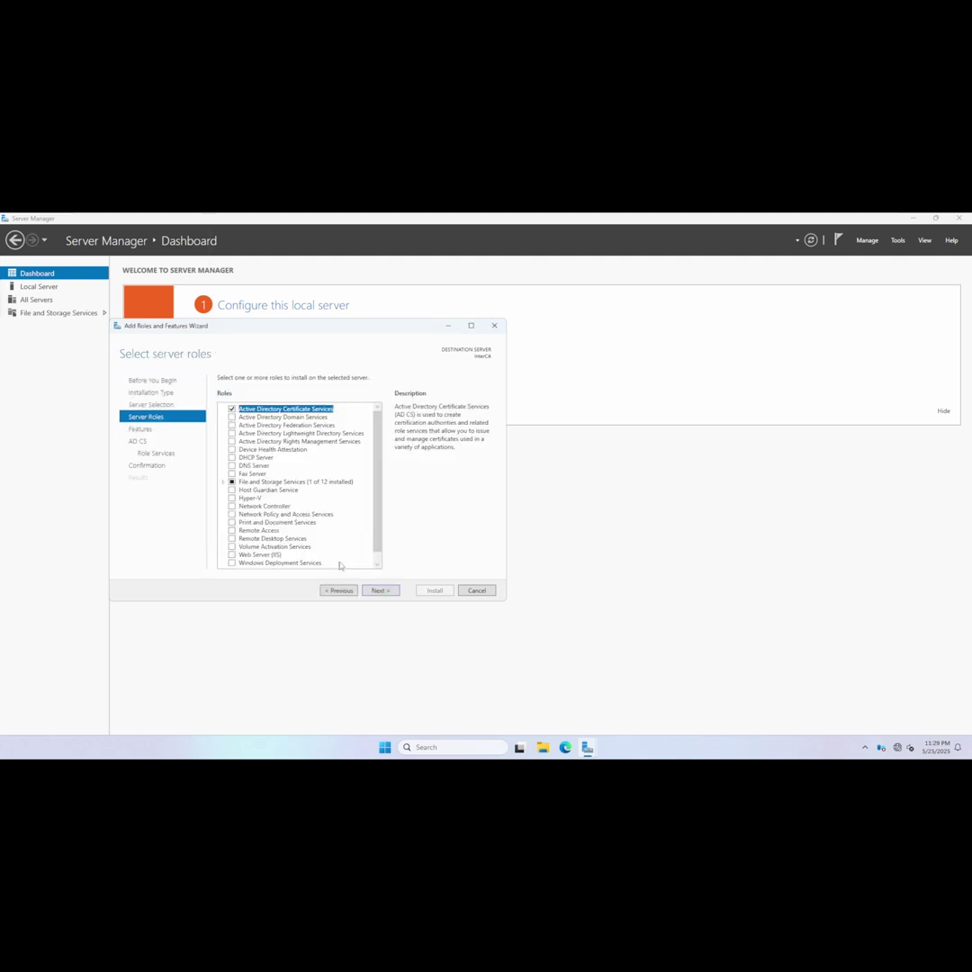
Keep Certification Authority as the role service and begin the installation.
left_click(380, 591)
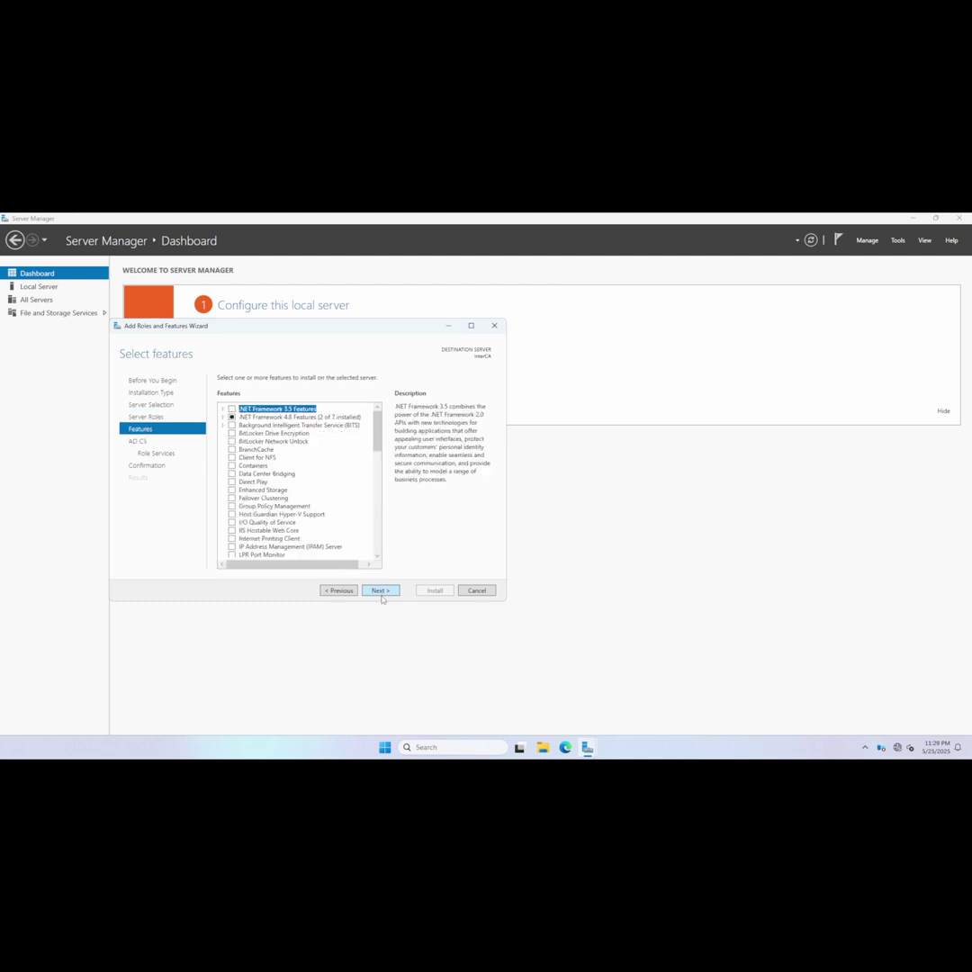
left_click(384, 591)
left_click(387, 592)
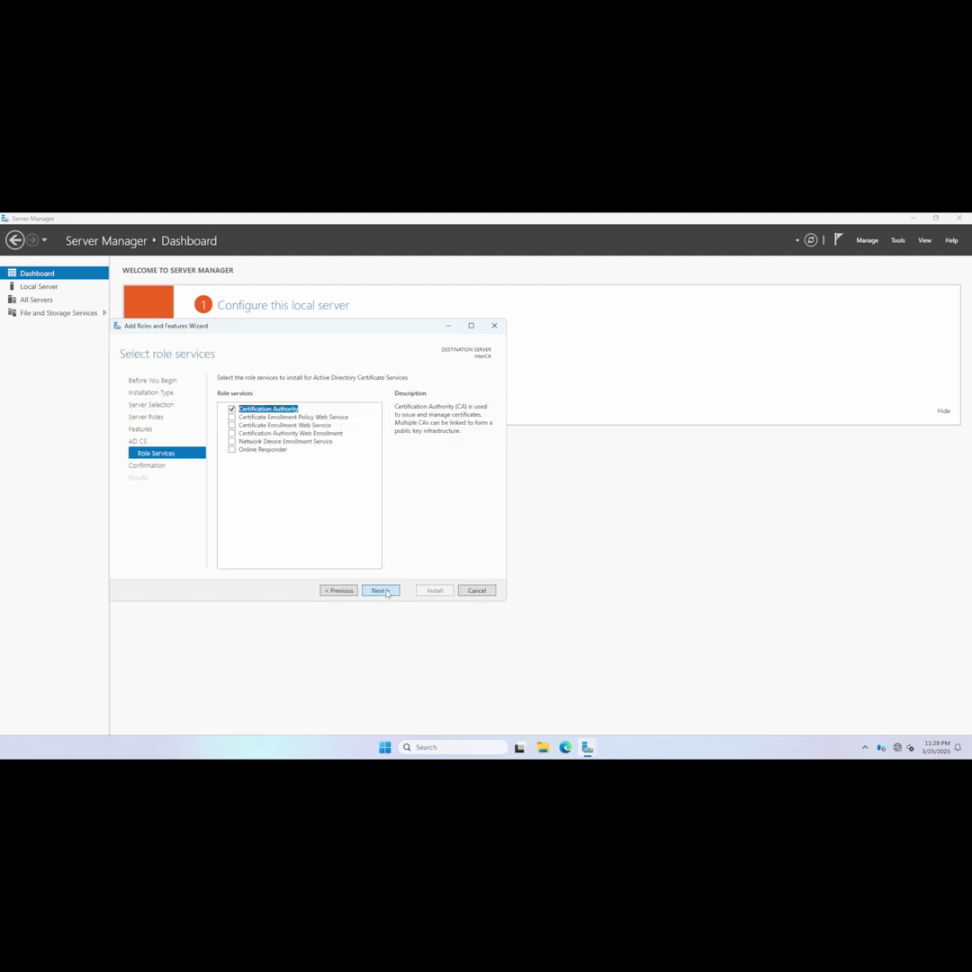
left_click(387, 591)
left_click(433, 590)
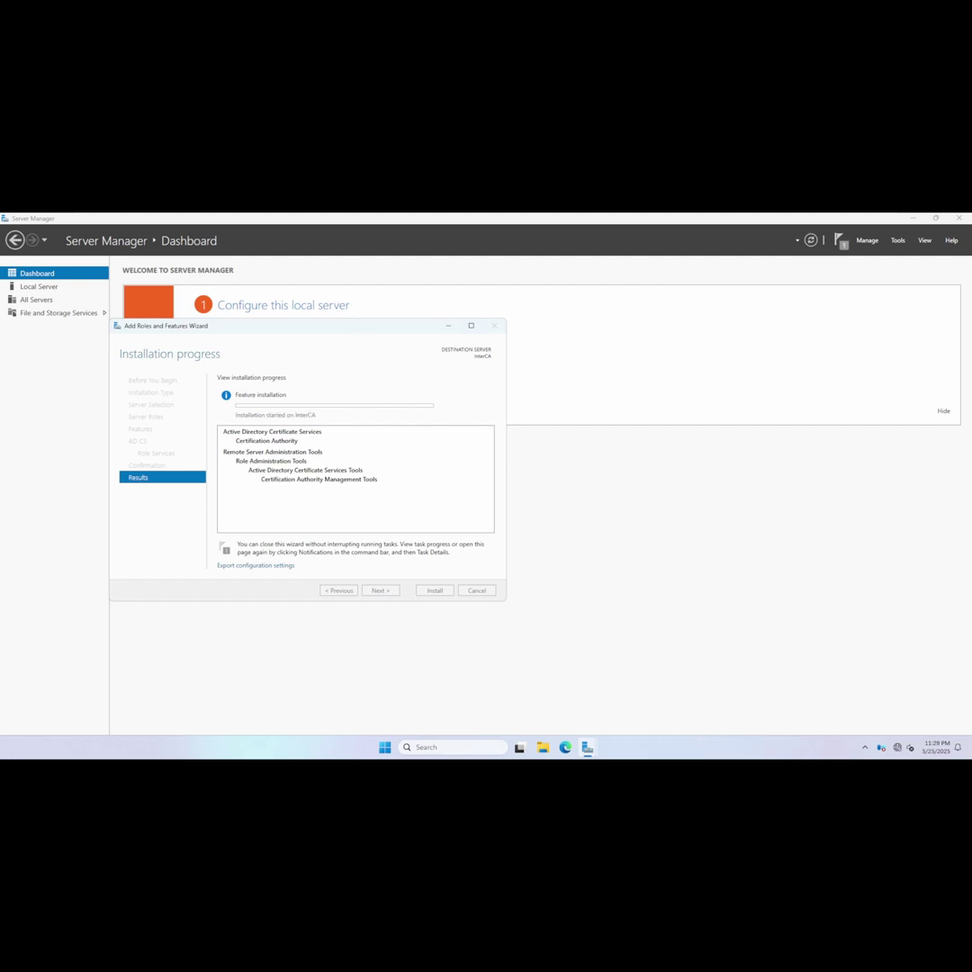
Wait for the AD CS installation on InterCA to succeed, then close the wizard.
left_click_drag(335, 326, 451, 317)
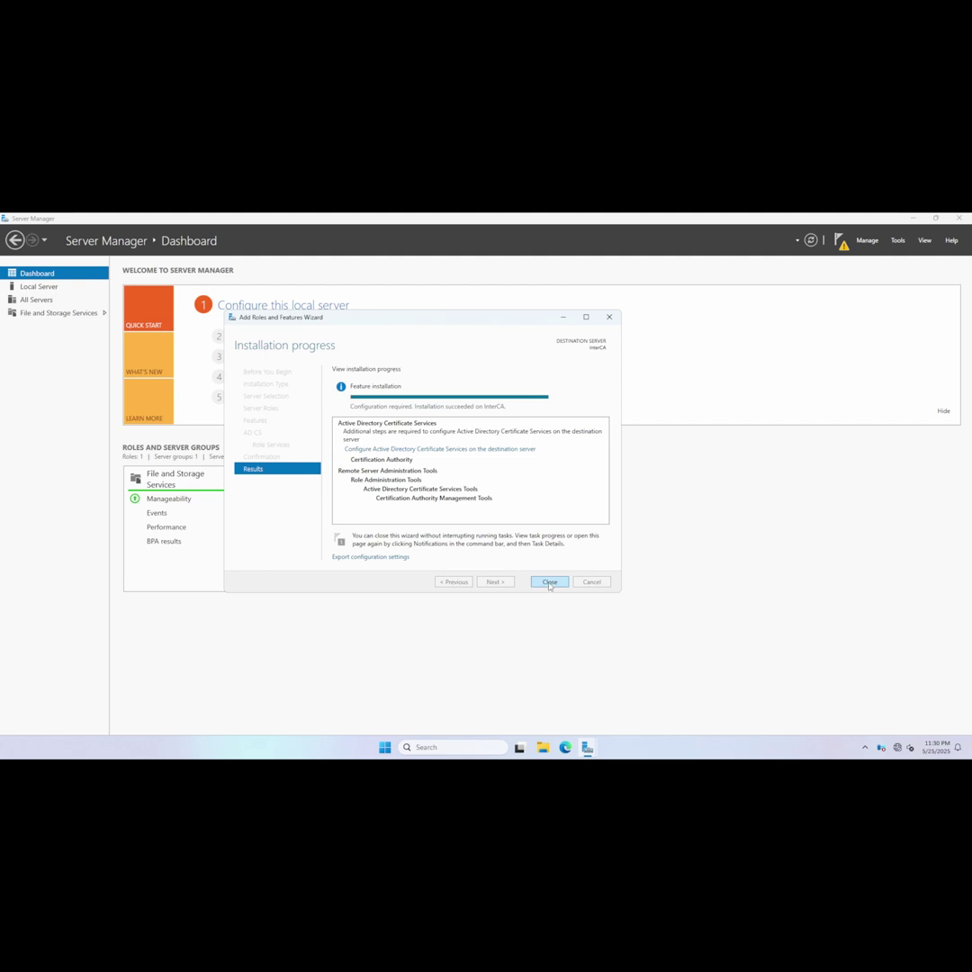
left_click(549, 582)
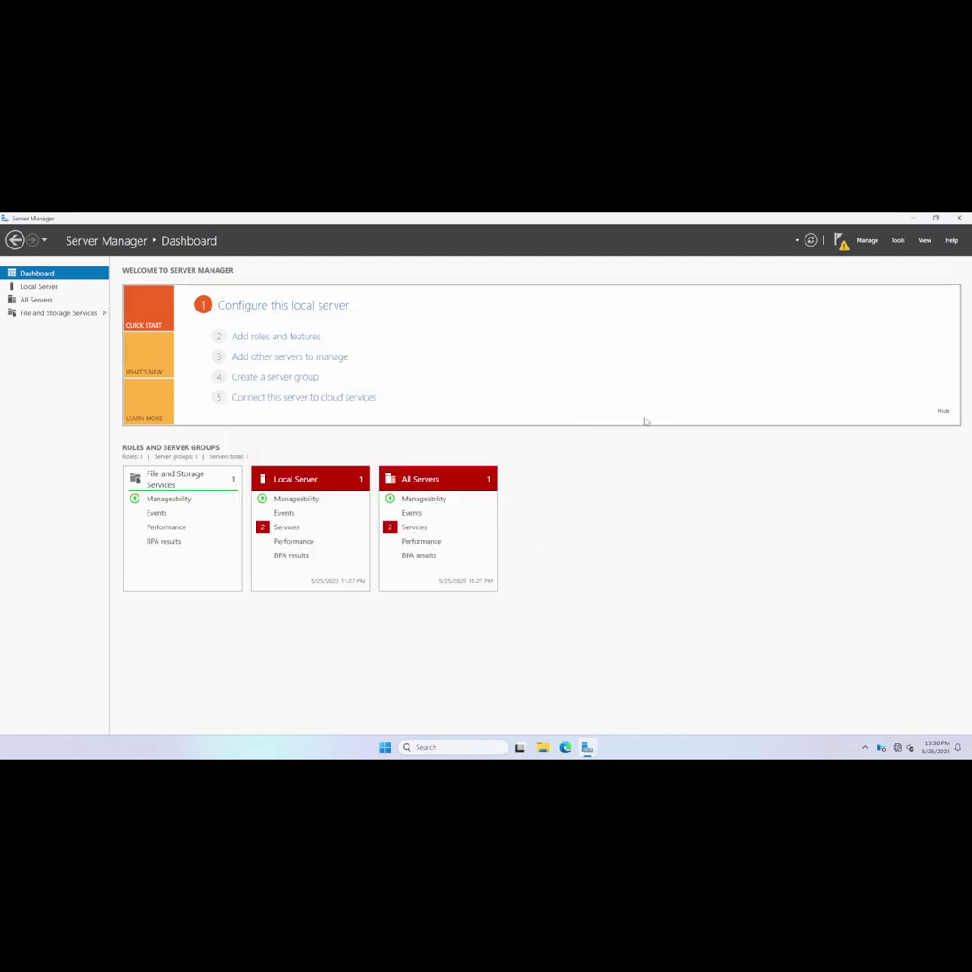
Launch the AD CS post-deployment configuration with Administrator credentials and choose Certification Authority.
left_click(841, 244)
left_click(839, 243)
left_click(838, 243)
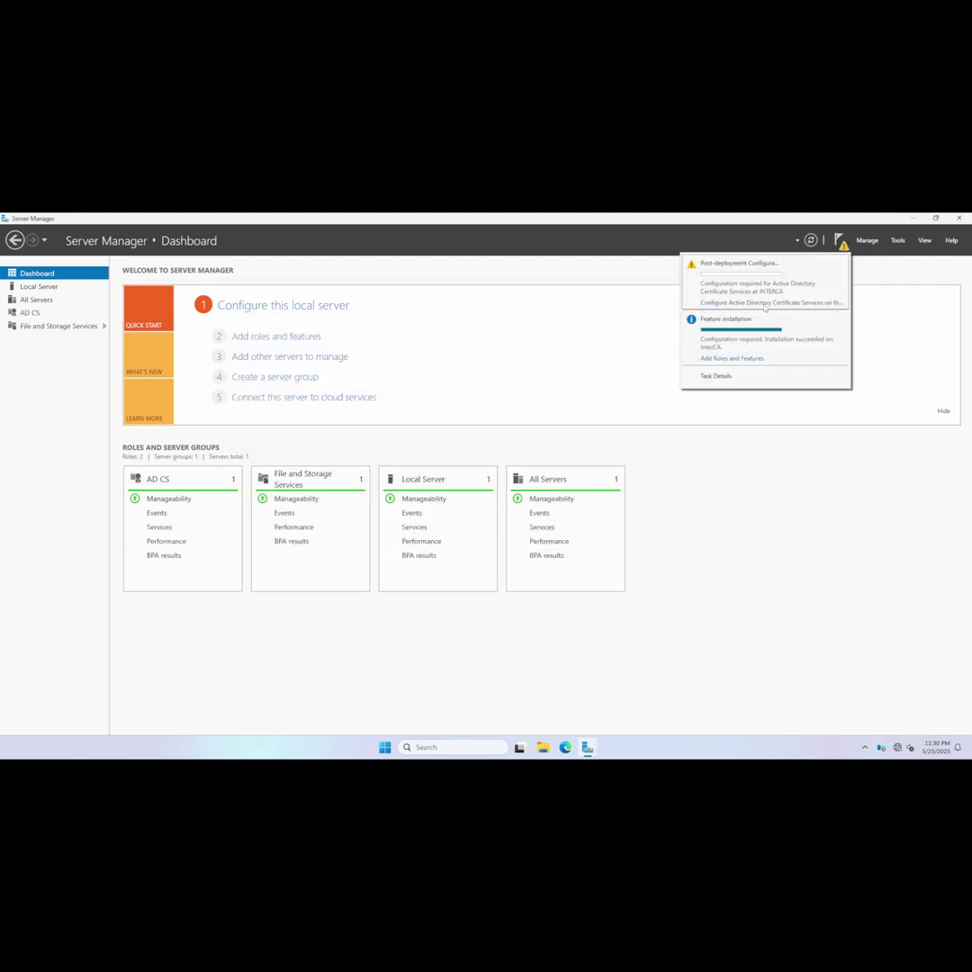
left_click(754, 303)
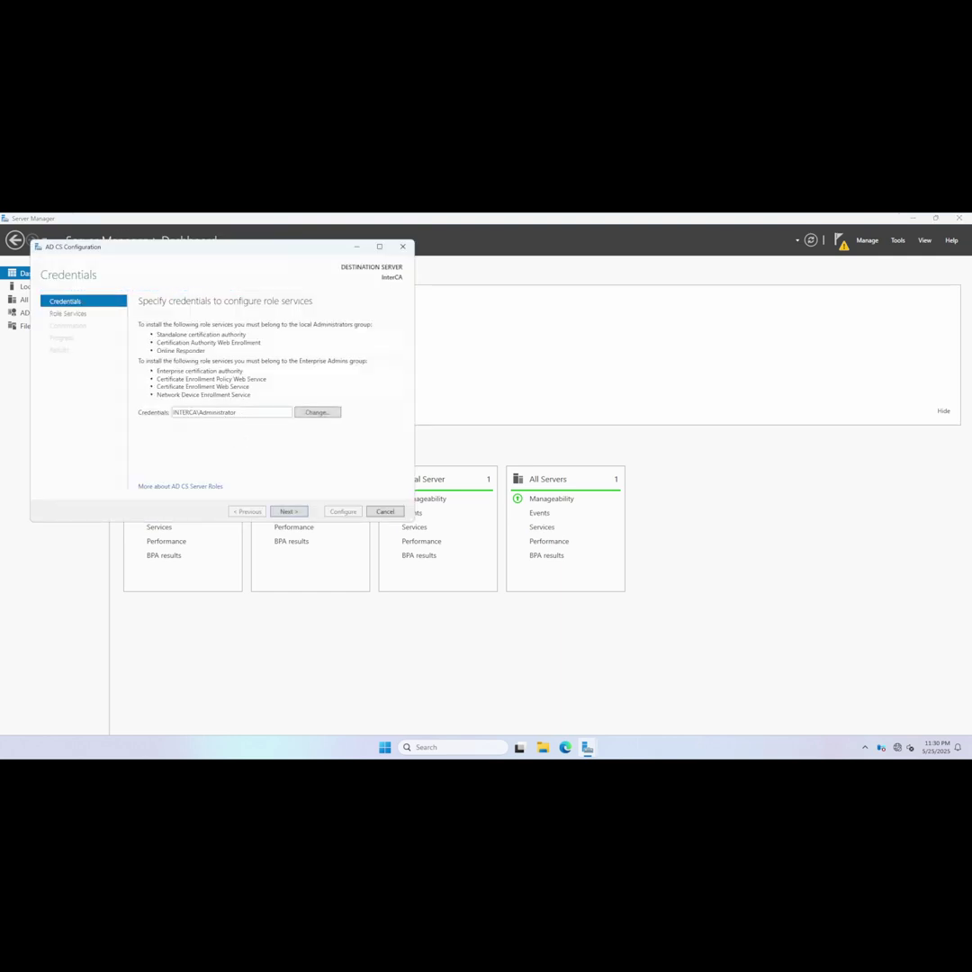
left_click(288, 511)
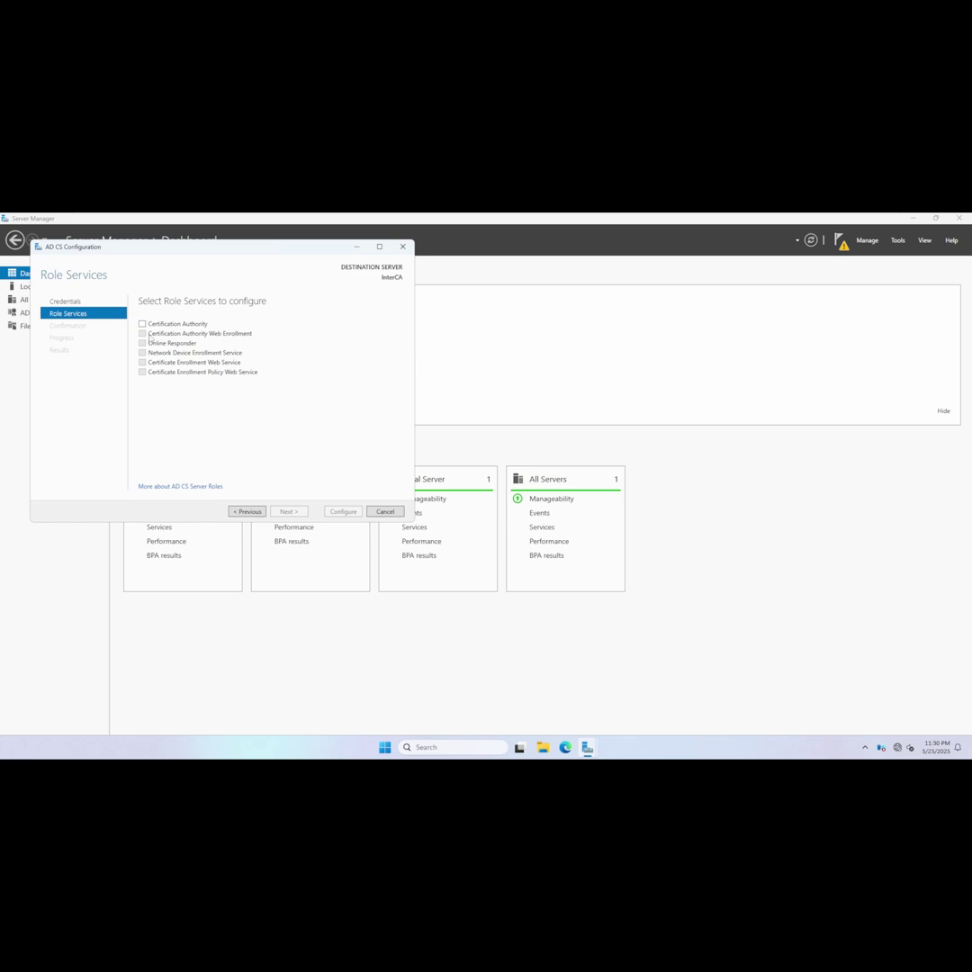
left_click(142, 325)
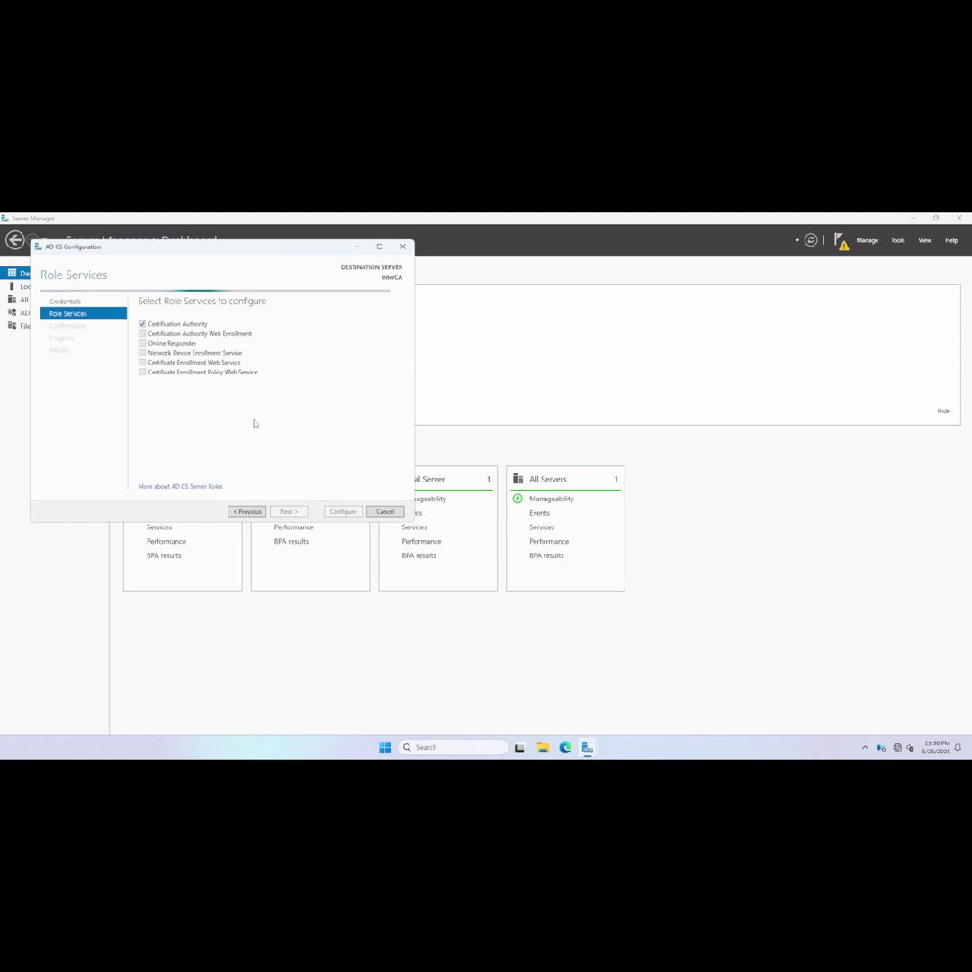
Make it a Standalone Subordinate CA with a new private key and default cryptography.
left_click(290, 510)
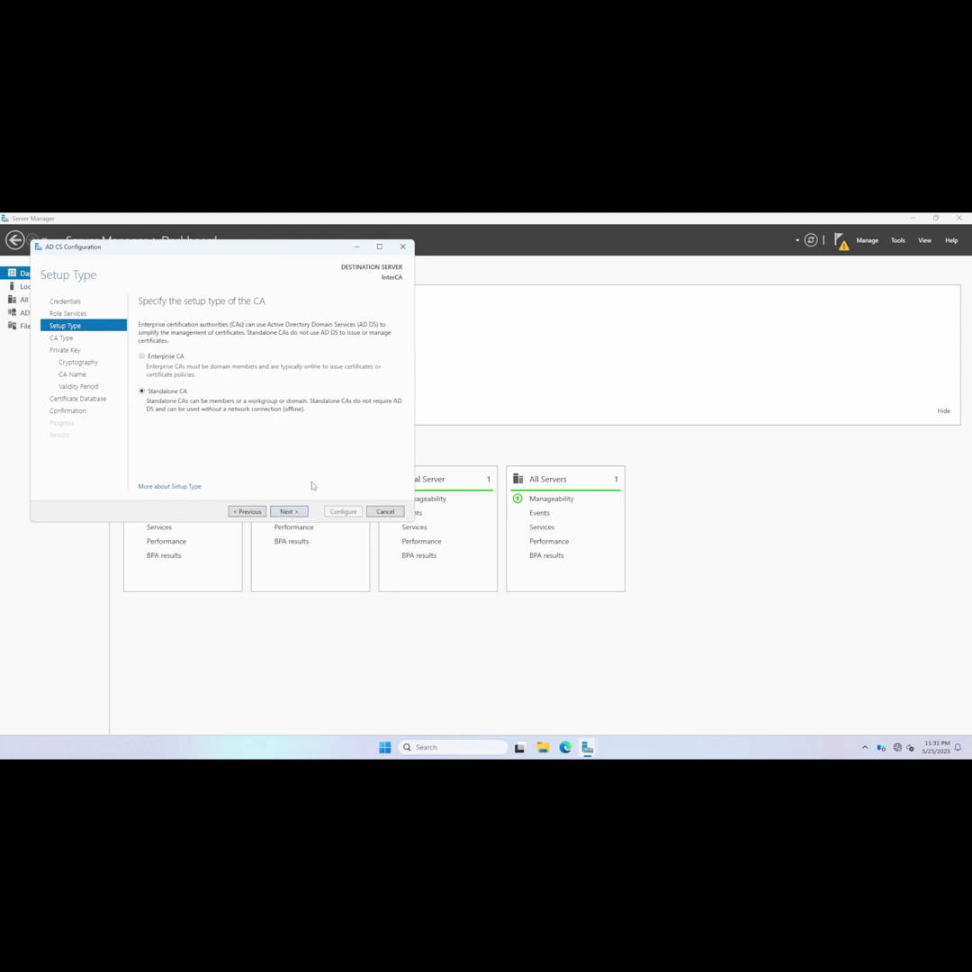
left_click(289, 510)
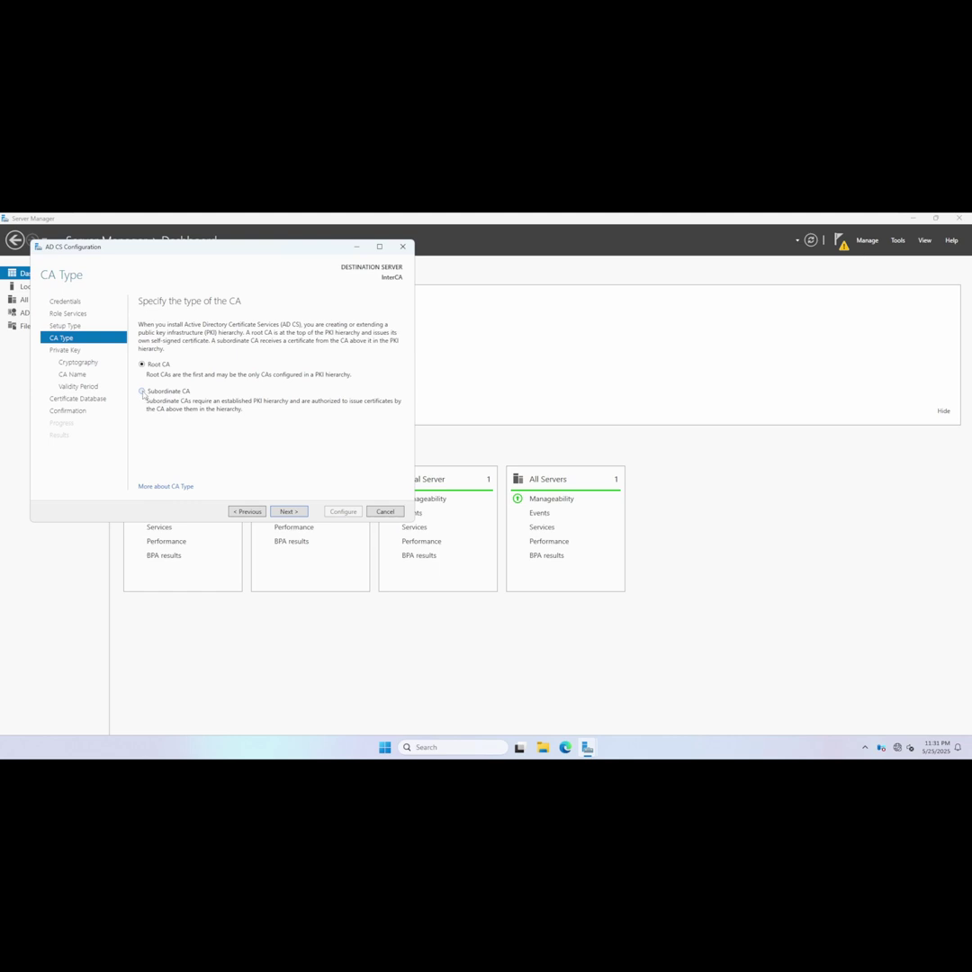
left_click(142, 391)
left_click(294, 511)
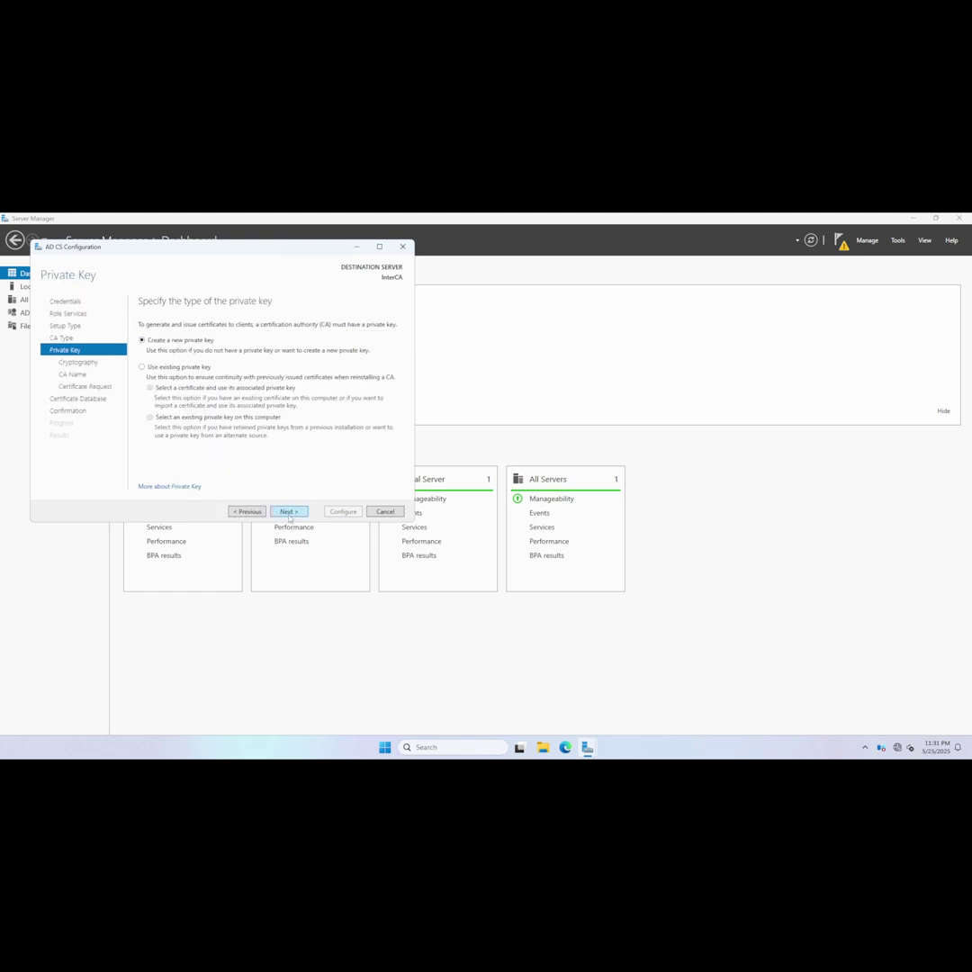
left_click(294, 511)
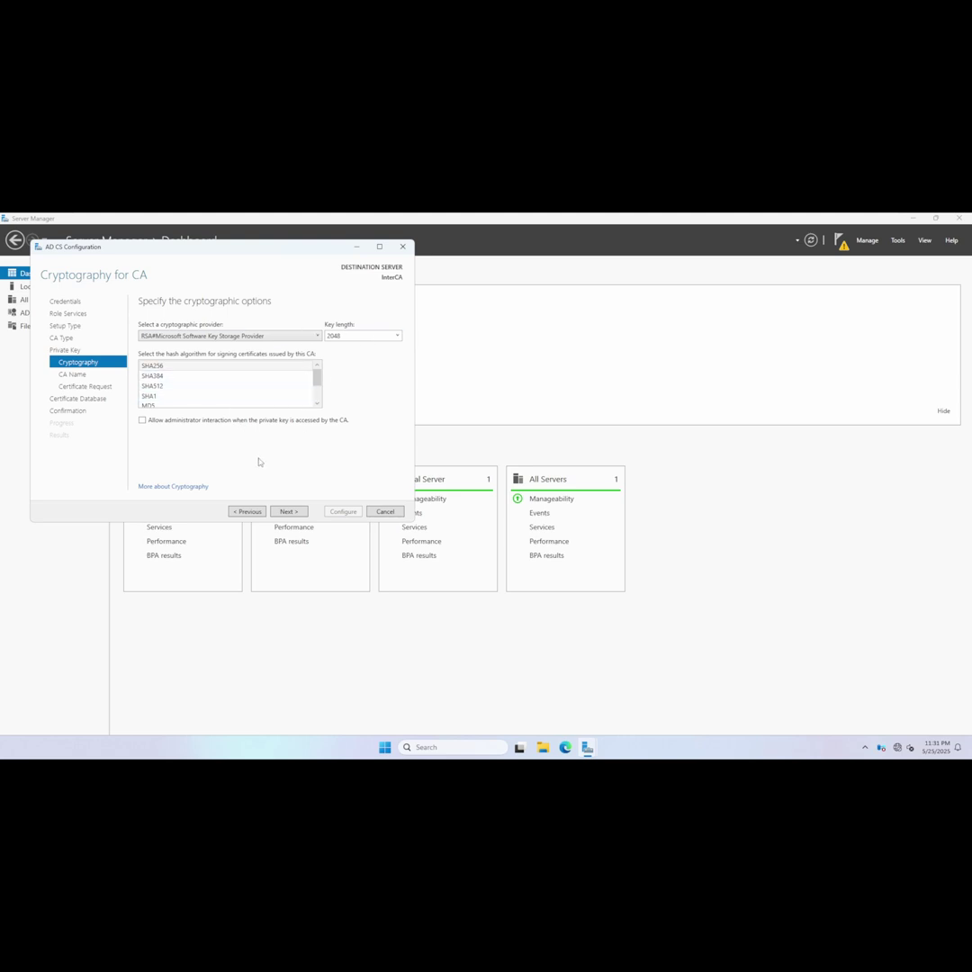
left_click(294, 511)
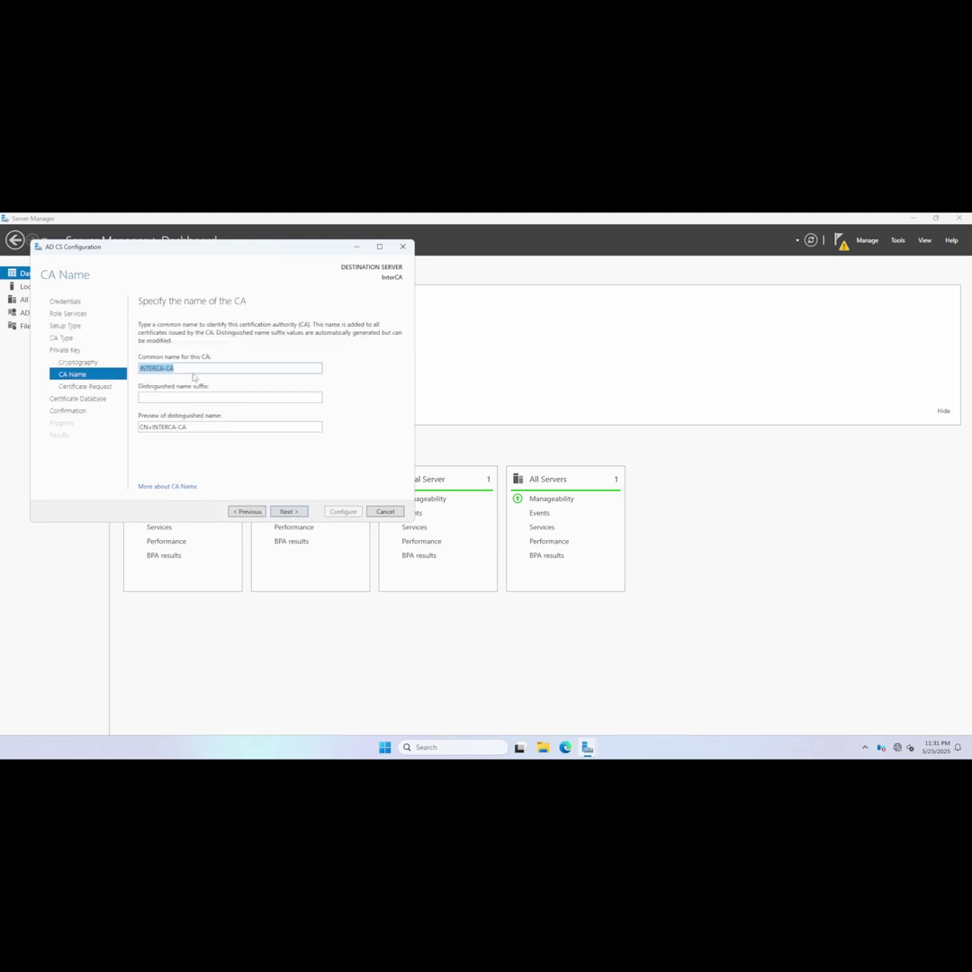
Name the CA KipoLabs Intermediate CA with suffix DC=KipoLabs,DC=Net and continue.
double_click(168, 368)
key("ctrl+a")
type("Kipo")
type("lab")
type("sa")
type(" Int")
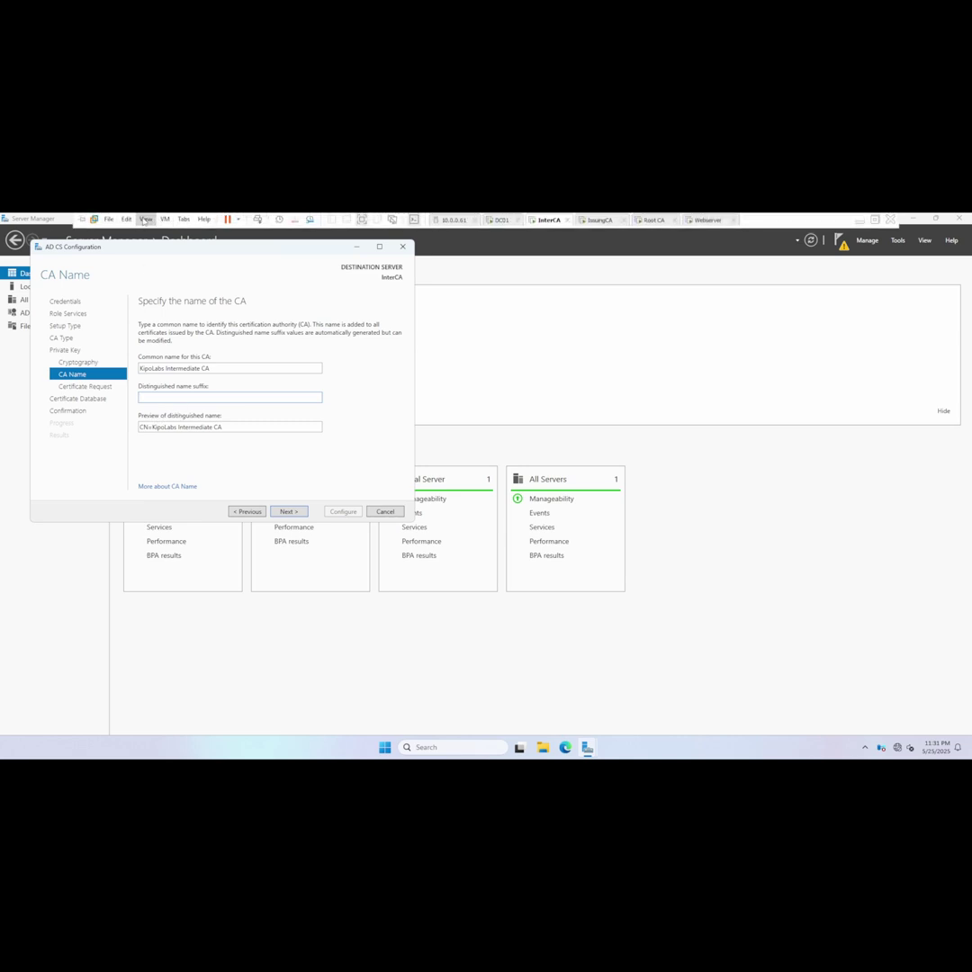
left_click(126, 220)
left_click(144, 255)
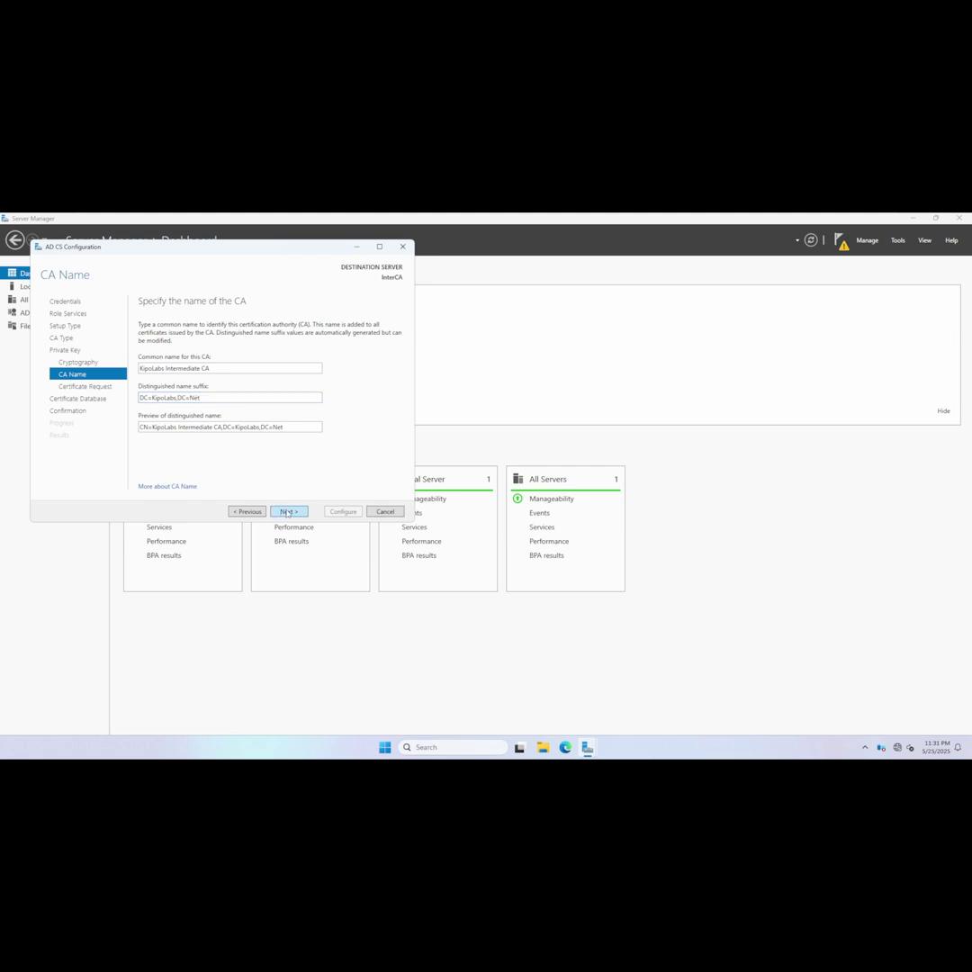
left_click(289, 511)
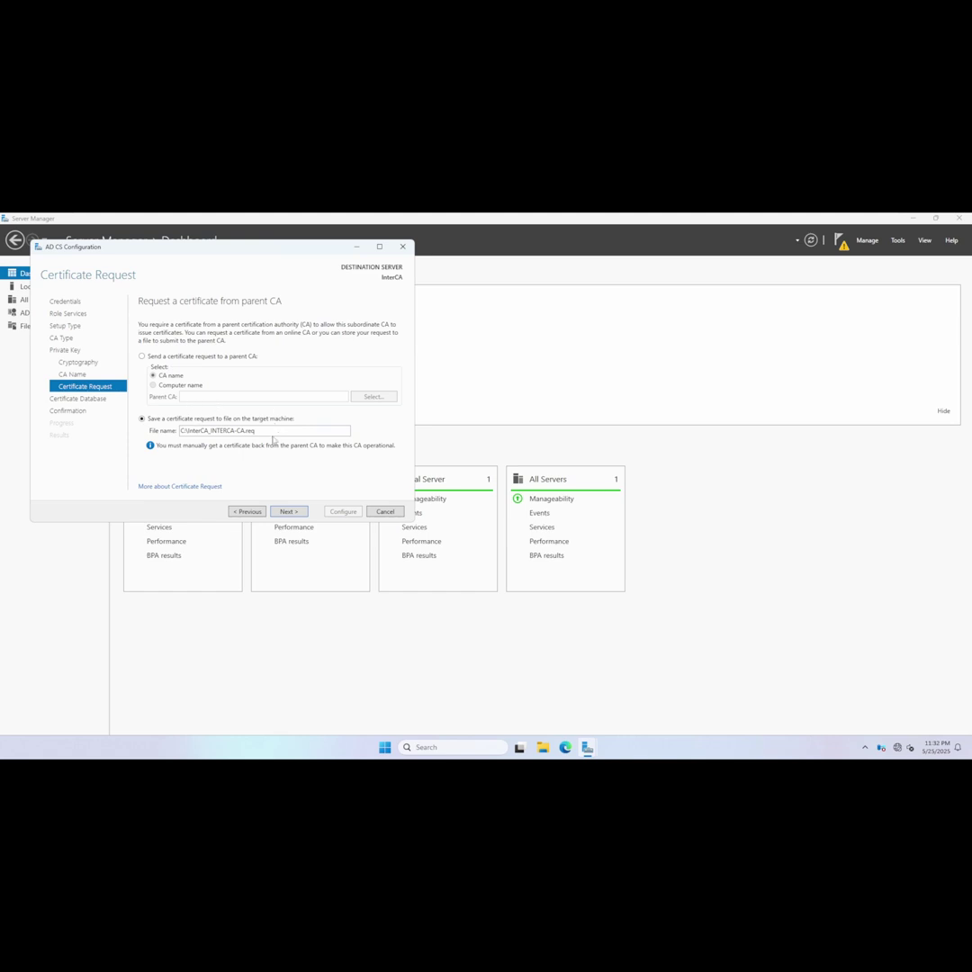
Keep the request file C:\InterCA_INTERCA-CA.req, checking the C: drive in File Explorer.
triple_click(266, 430)
left_click(290, 511)
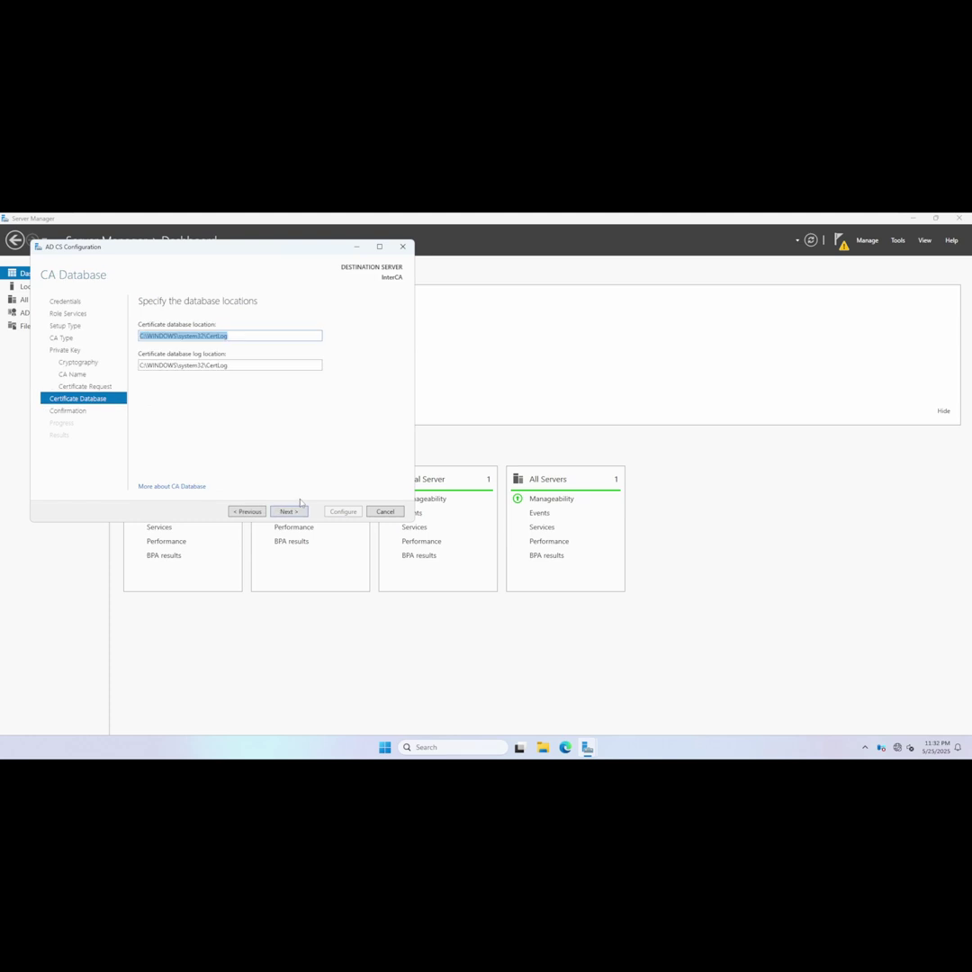
left_click(246, 511)
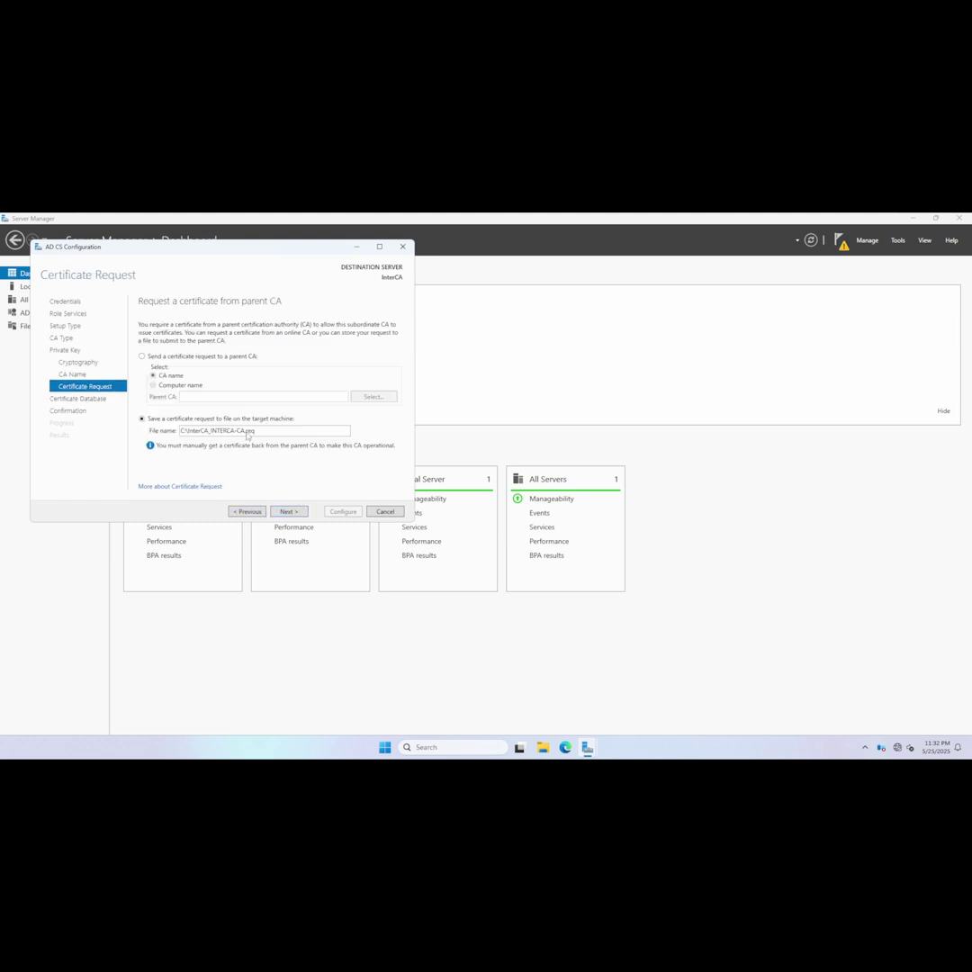
double_click(247, 431)
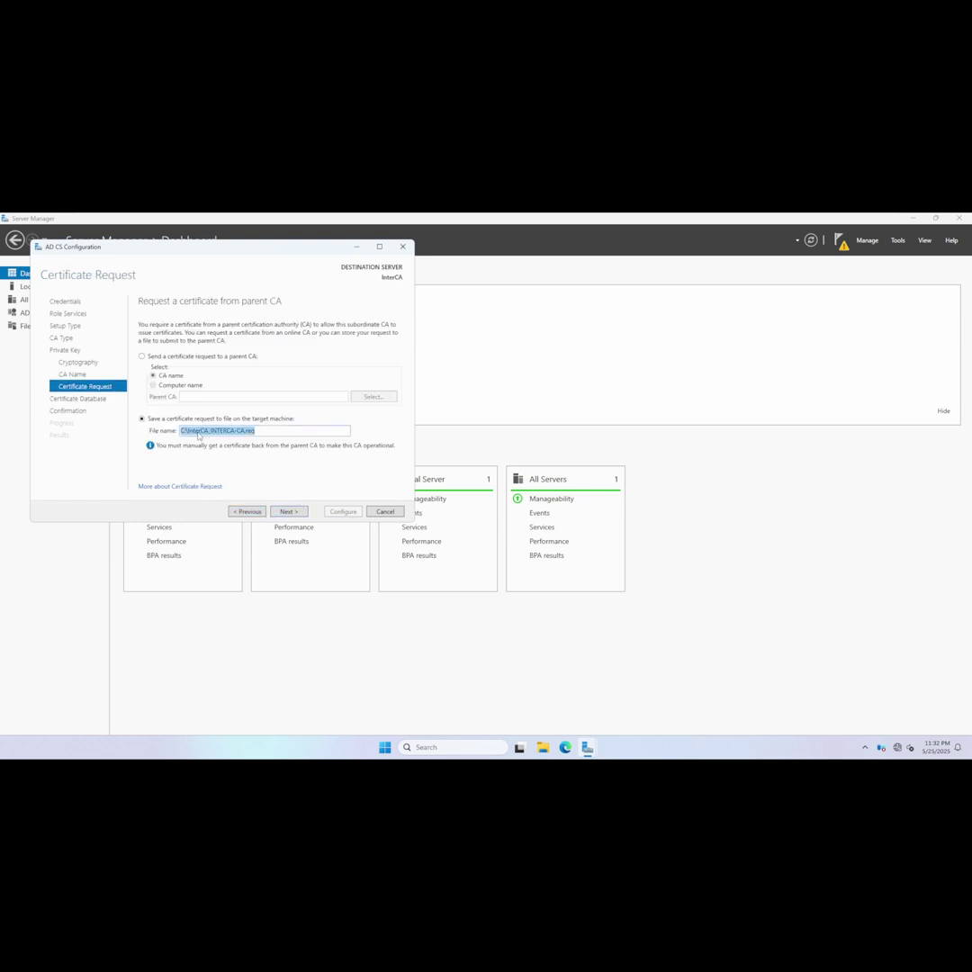
left_click(541, 748)
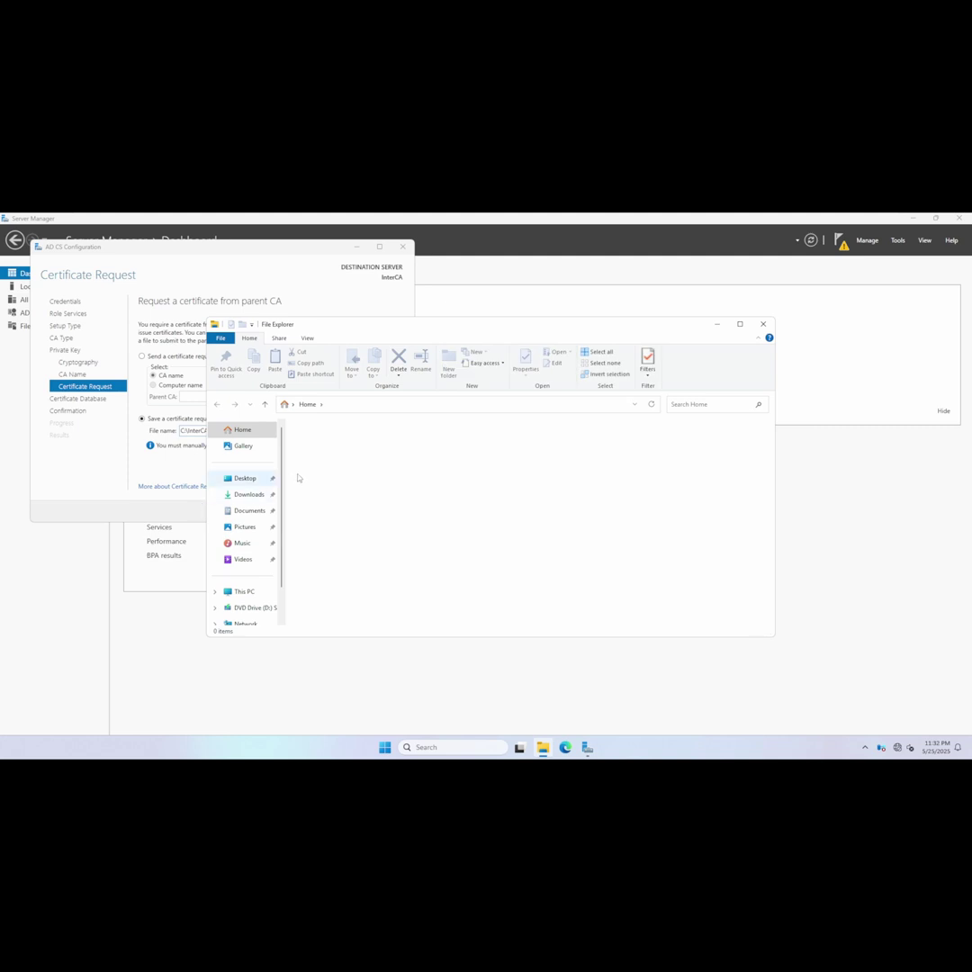
left_click(245, 591)
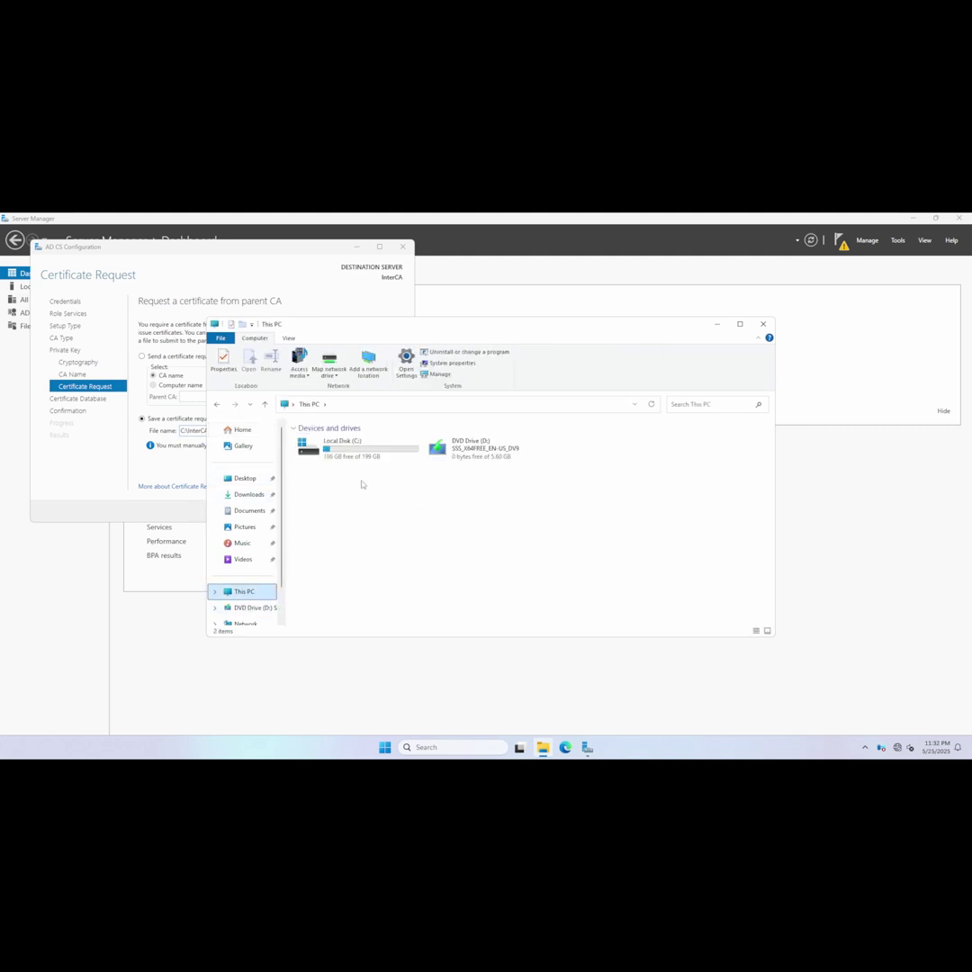
double_click(360, 448)
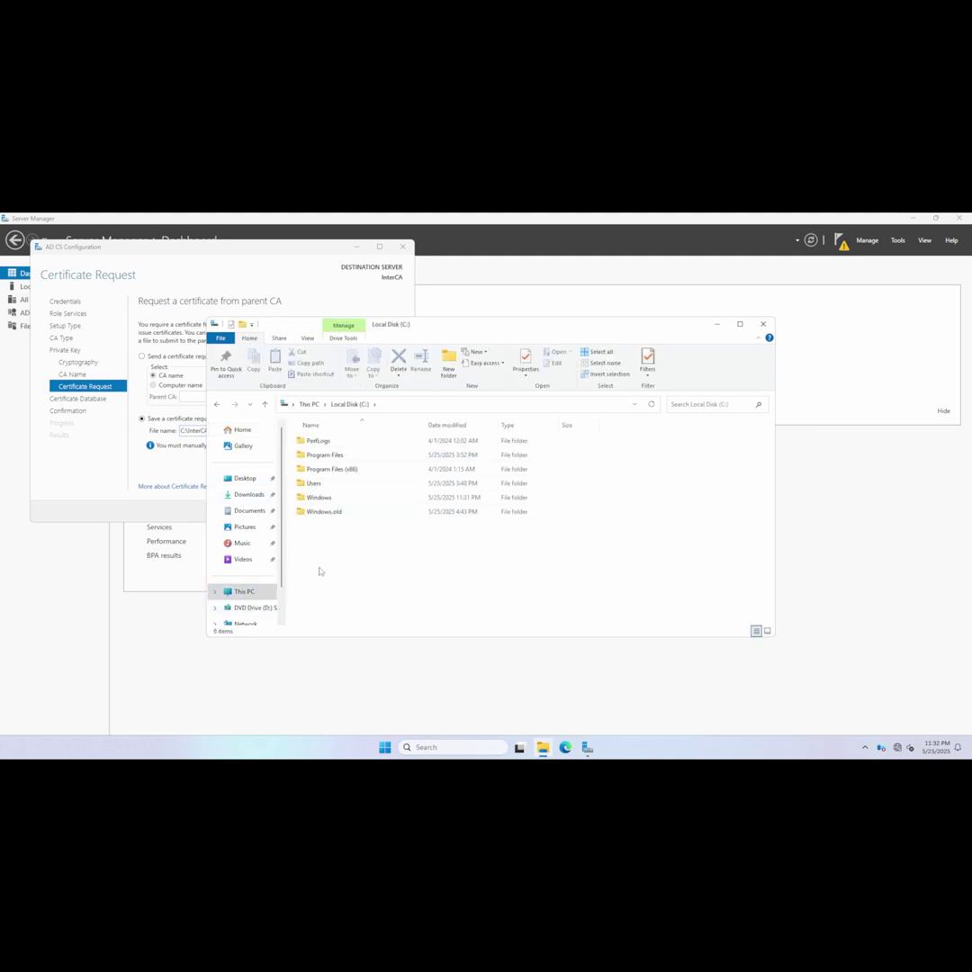
Accept the default database locations and apply the subordinate CA configuration.
left_click(102, 404)
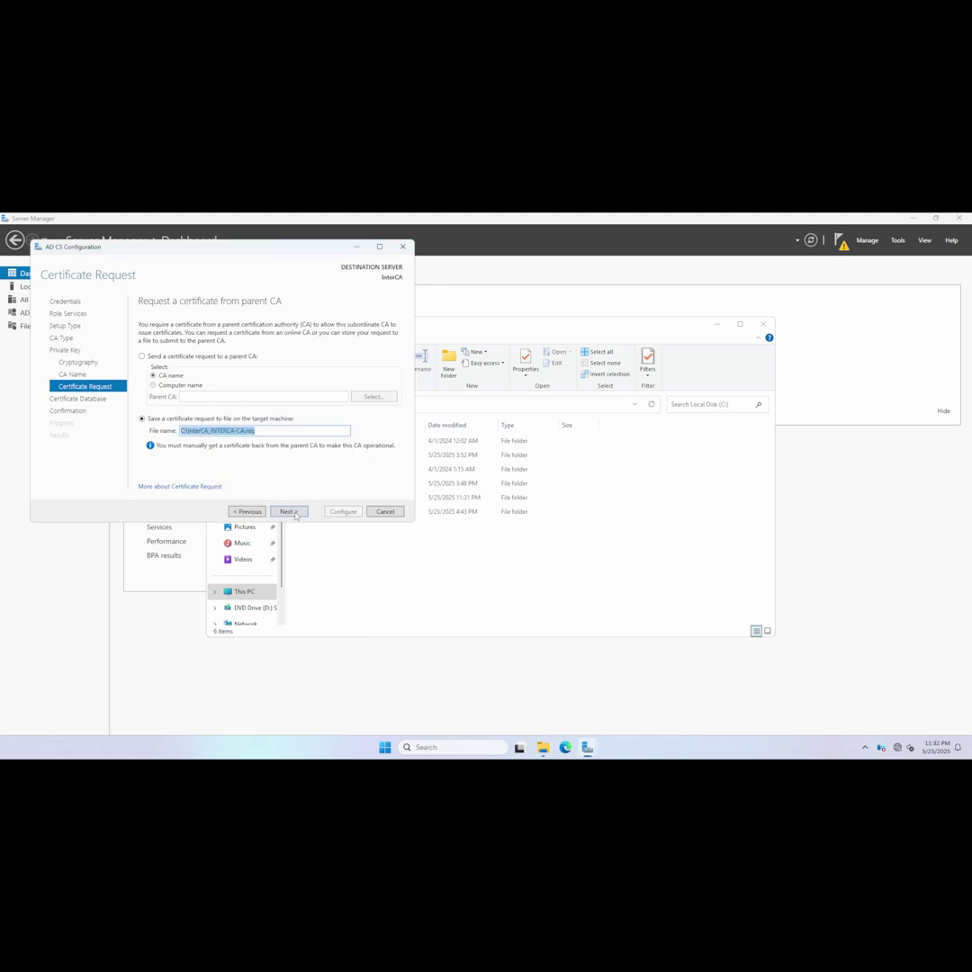
left_click(287, 511)
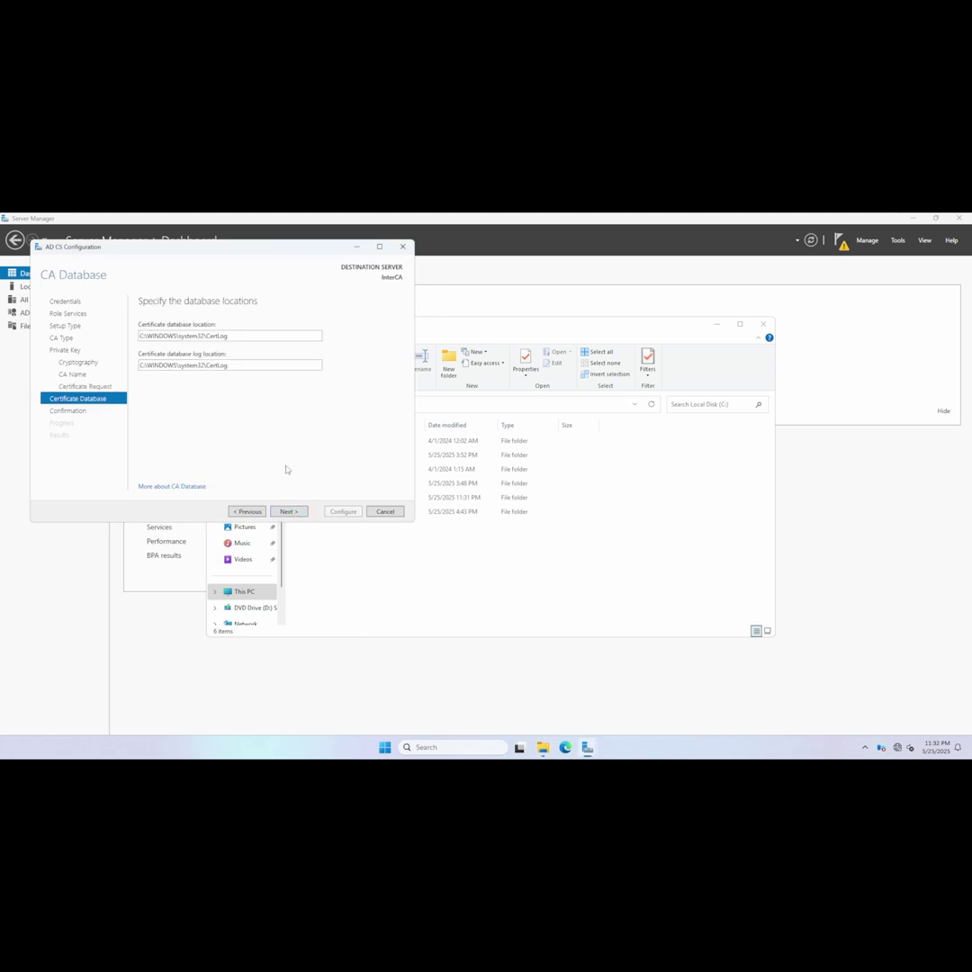
left_click(287, 511)
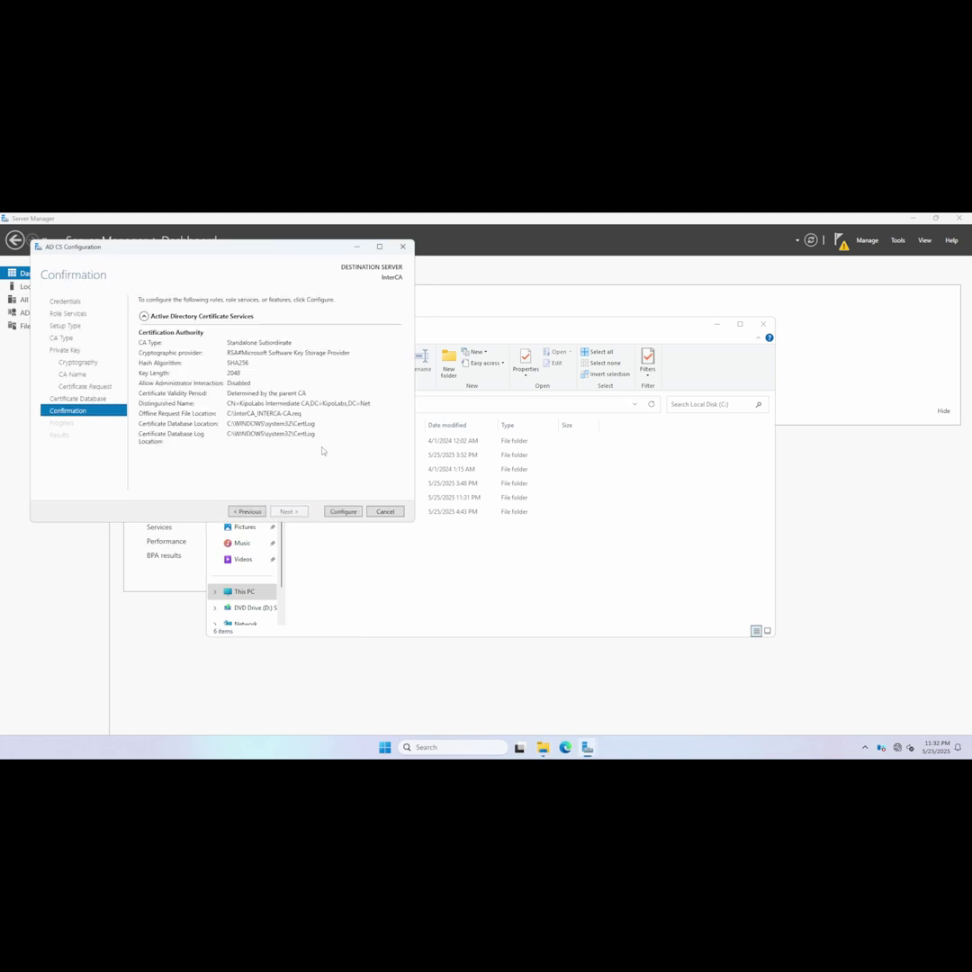
left_click(342, 511)
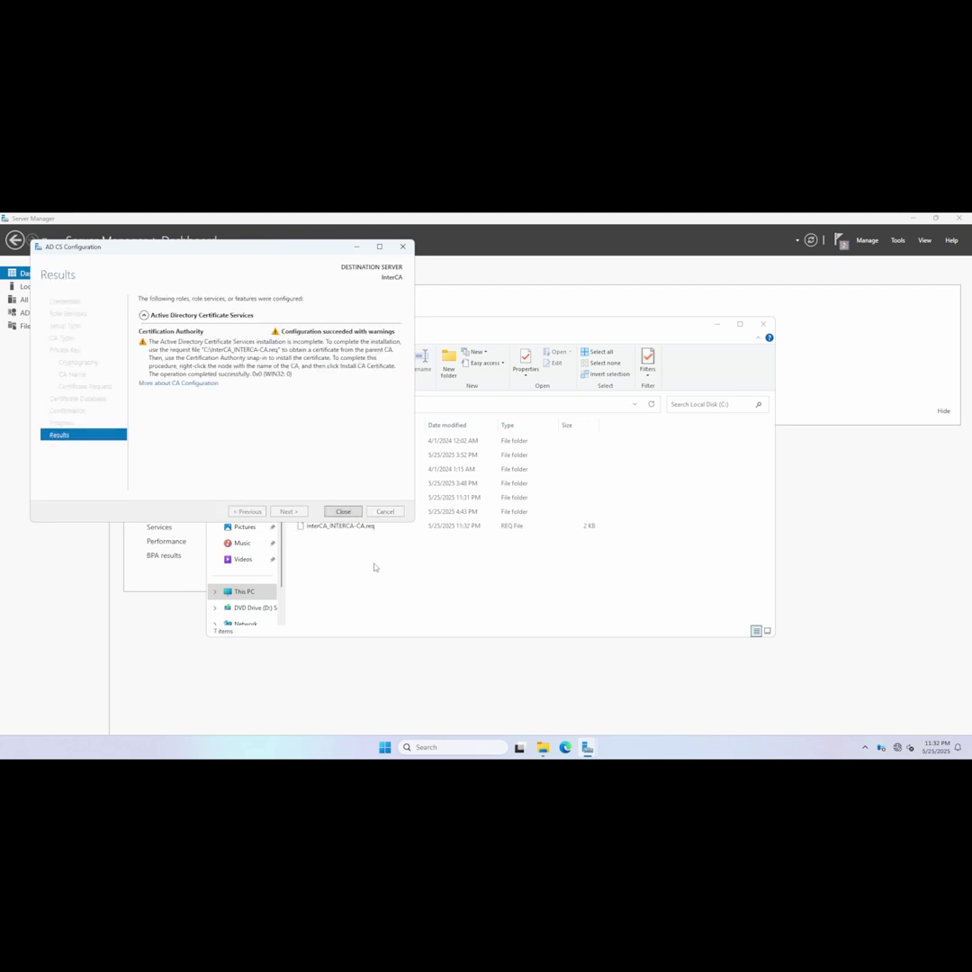
Open InterCA_INTERCA-CA.req in Notepad, select its request text, then close it.
left_click(320, 541)
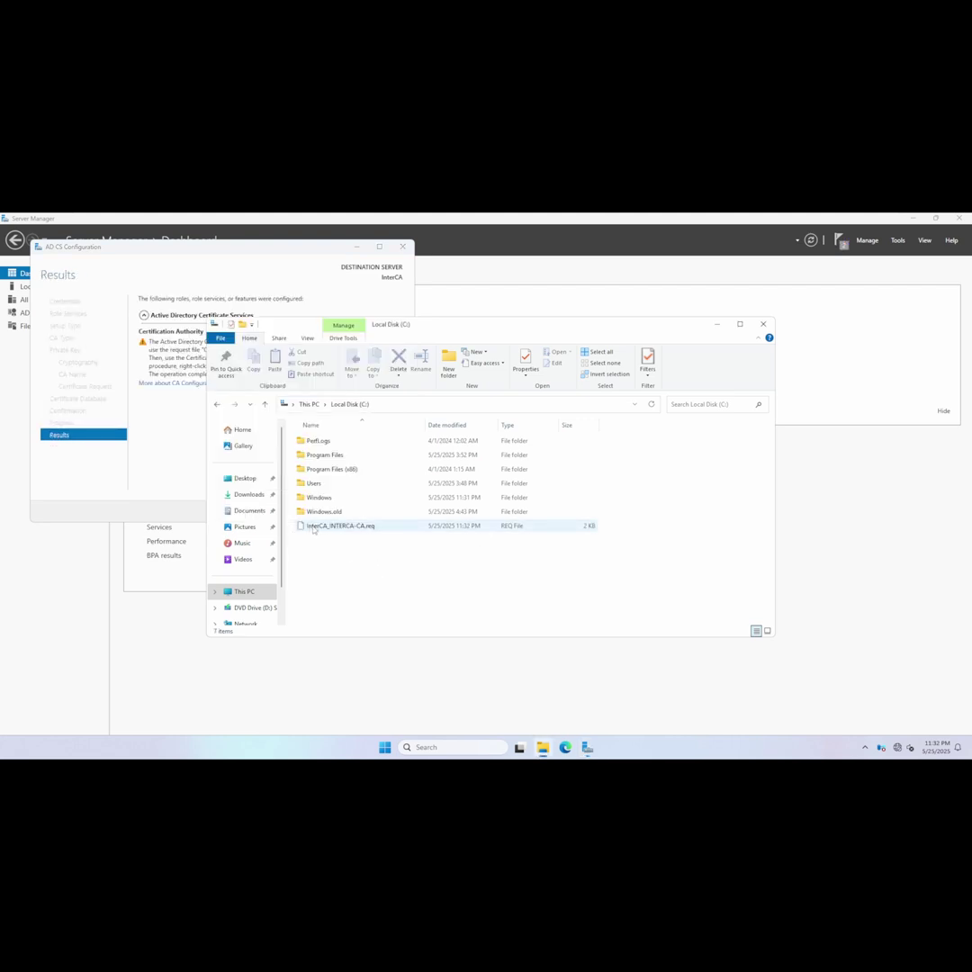
left_click(329, 527)
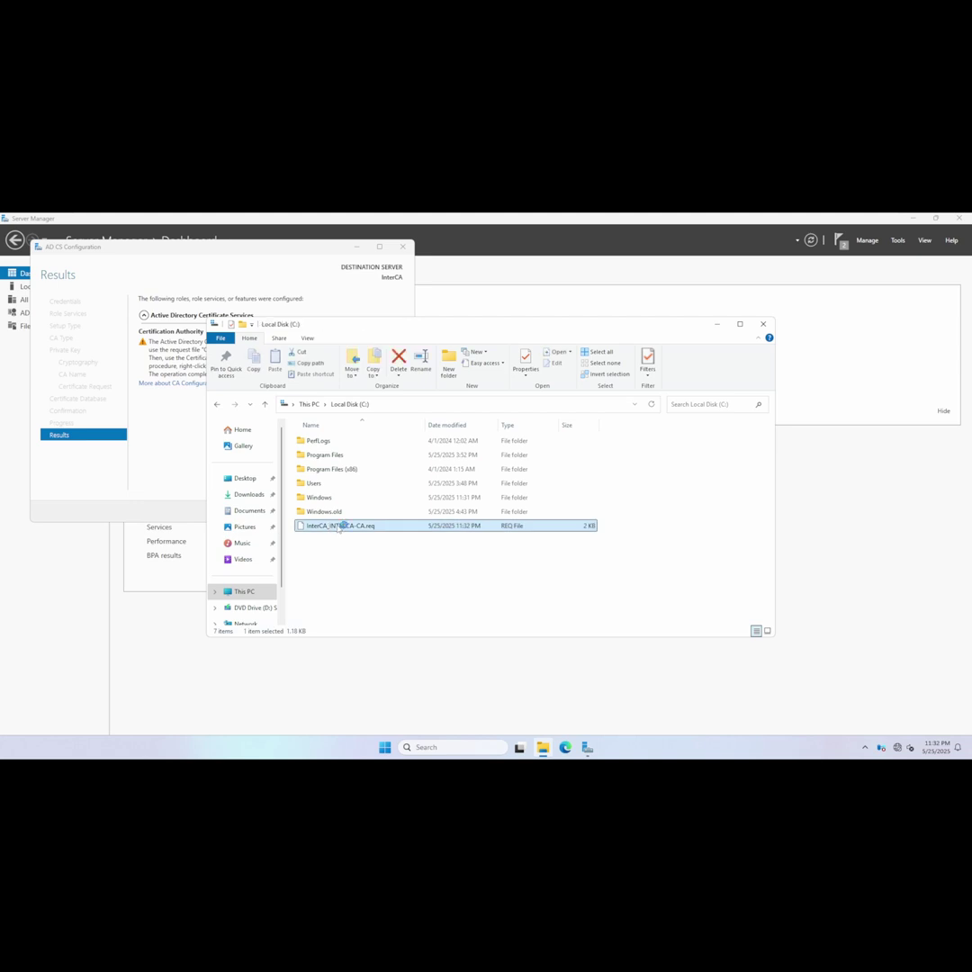
right_click(340, 529)
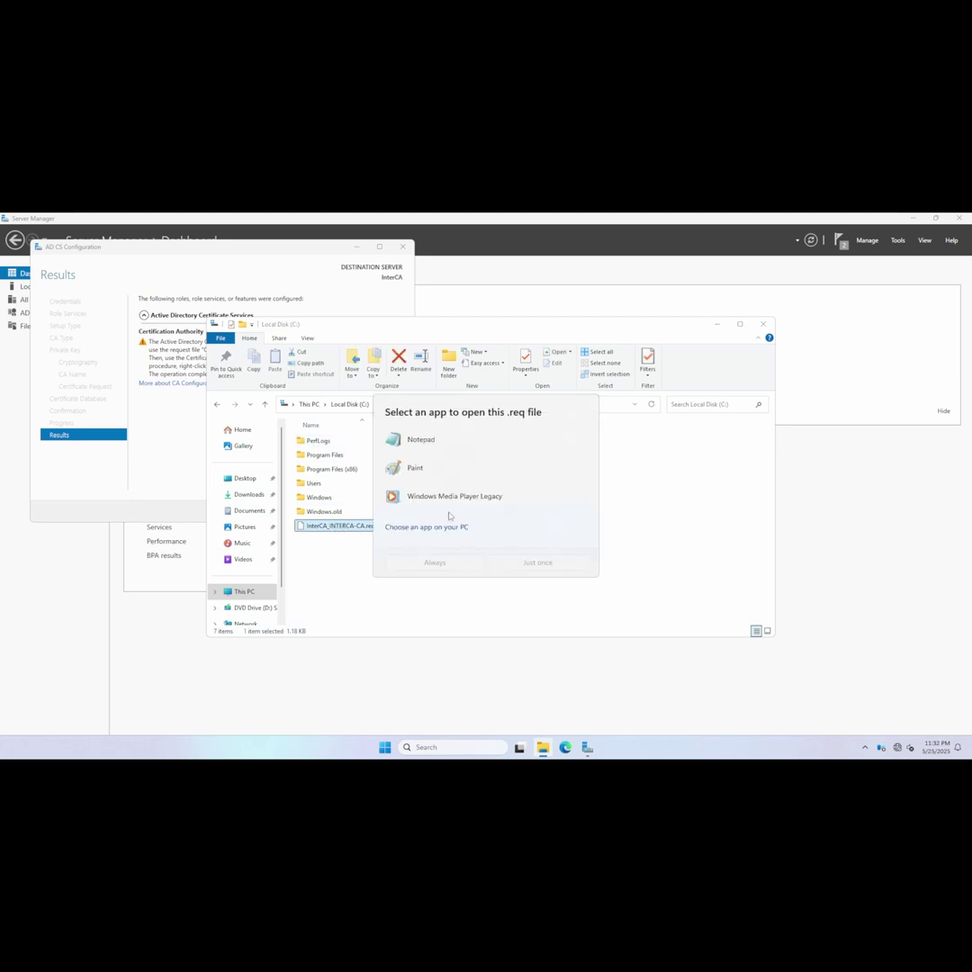
left_click(517, 564)
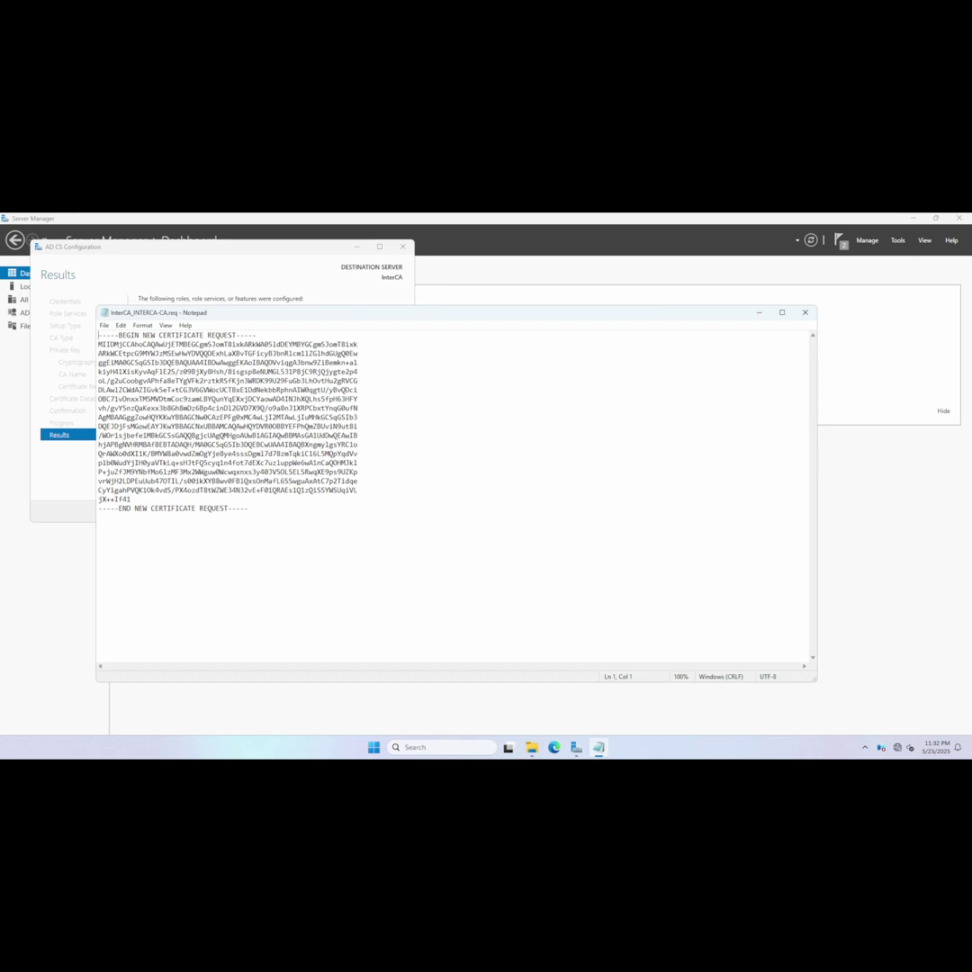
left_click(132, 499)
left_click_drag(248, 508, 106, 335)
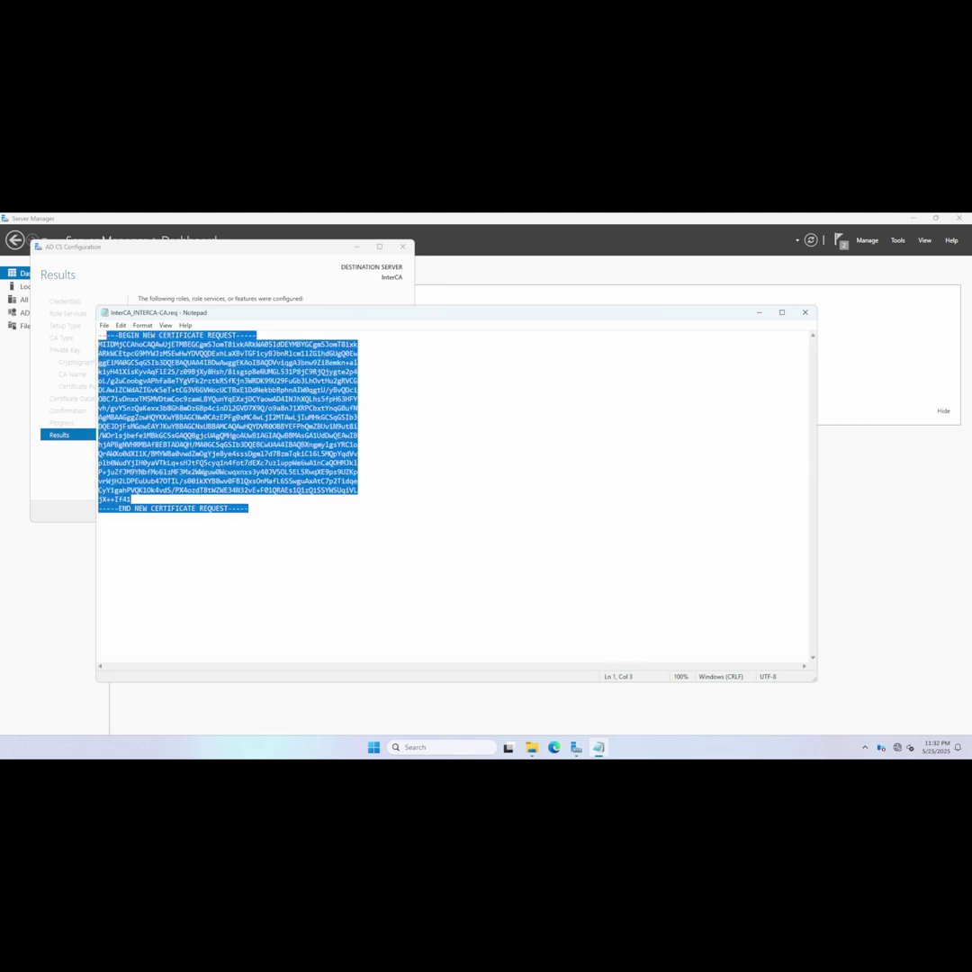
left_click(804, 312)
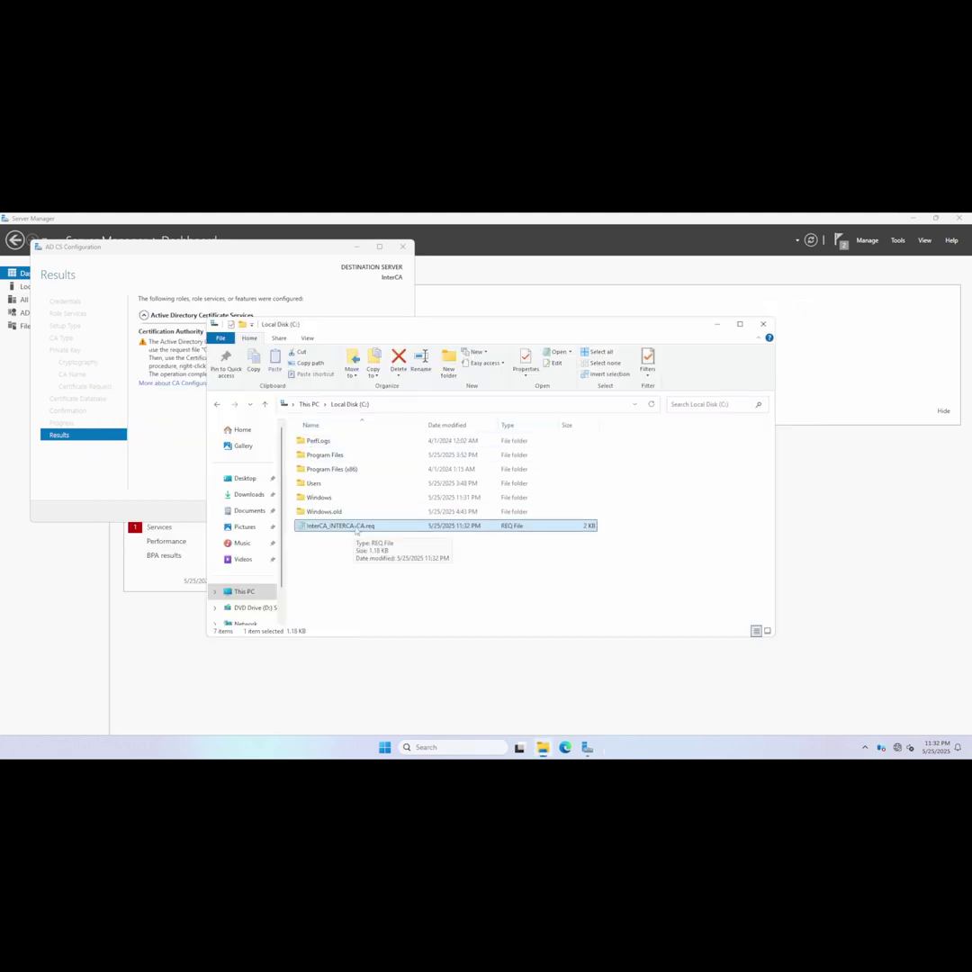
Copy the InterCA_INTERCA-CA.req file from Local Disk (C:).
right_click(355, 530)
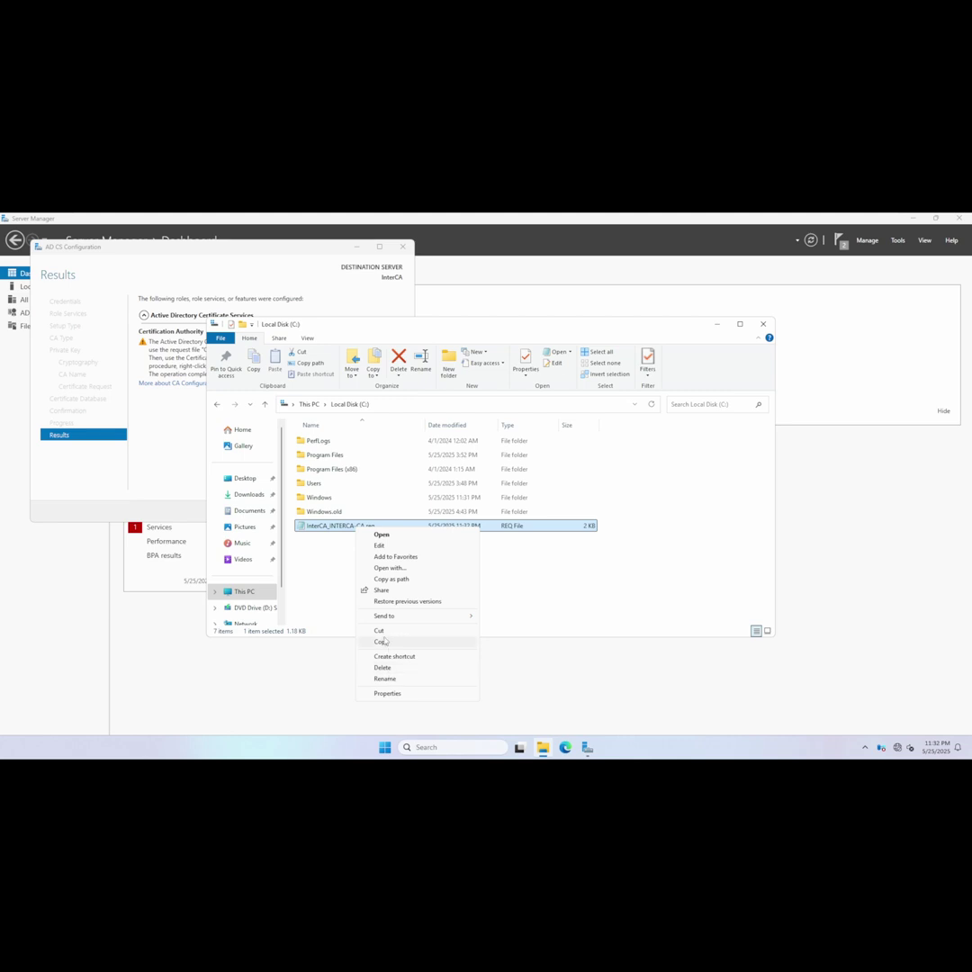
left_click(383, 641)
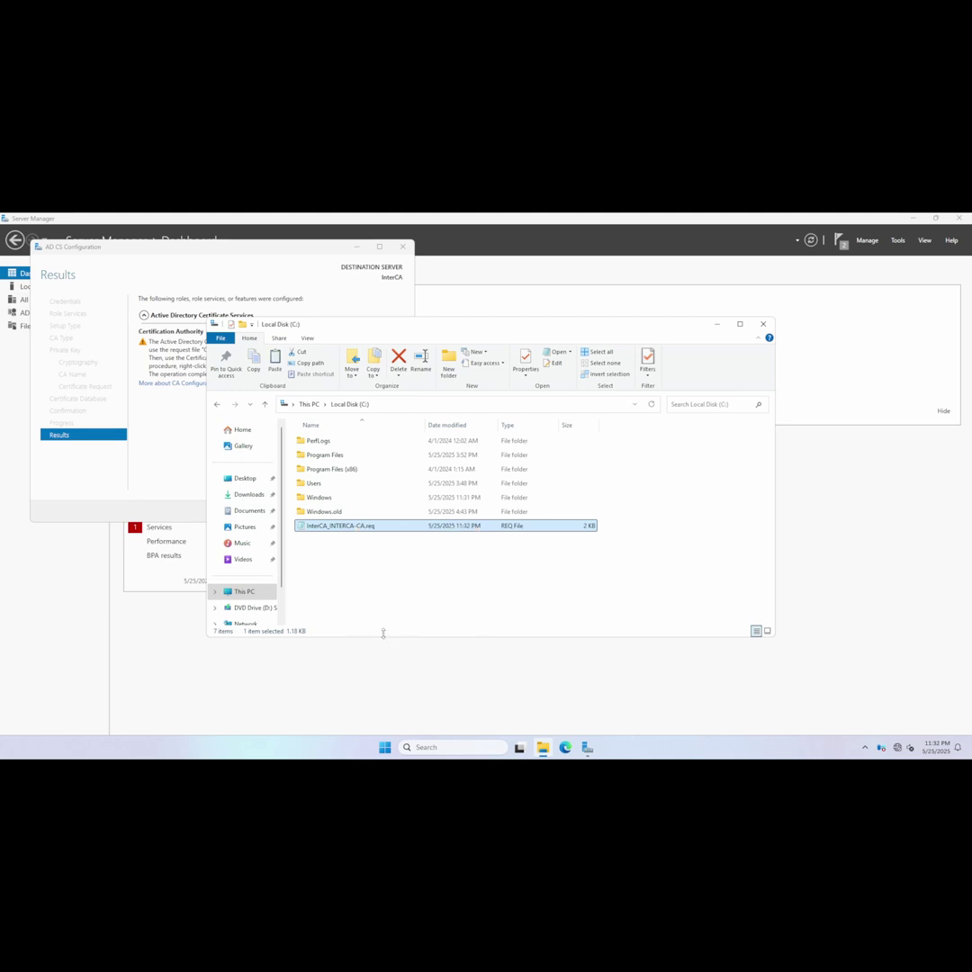
right_click(357, 528)
left_click(376, 641)
left_click(371, 607)
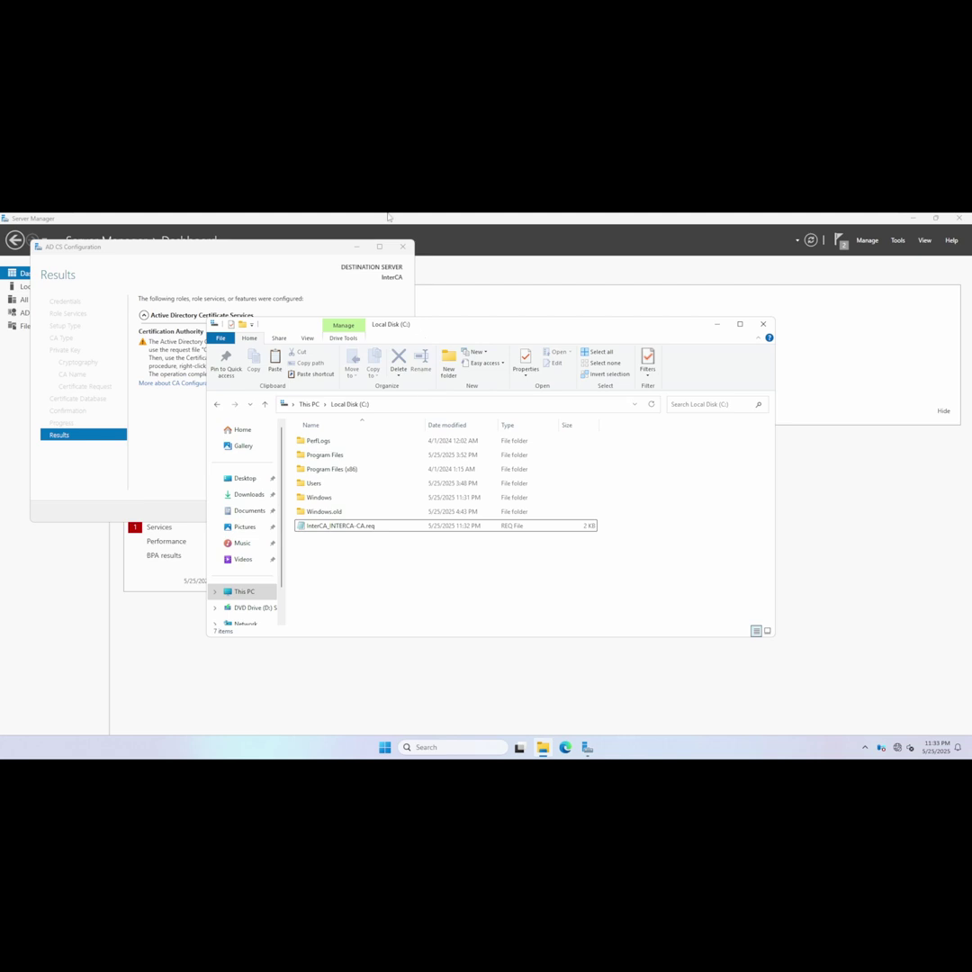
mouse_move(389, 216)
Switch to the DC01 VM, sign in with the account password, and open File Explorer.
left_click(498, 220)
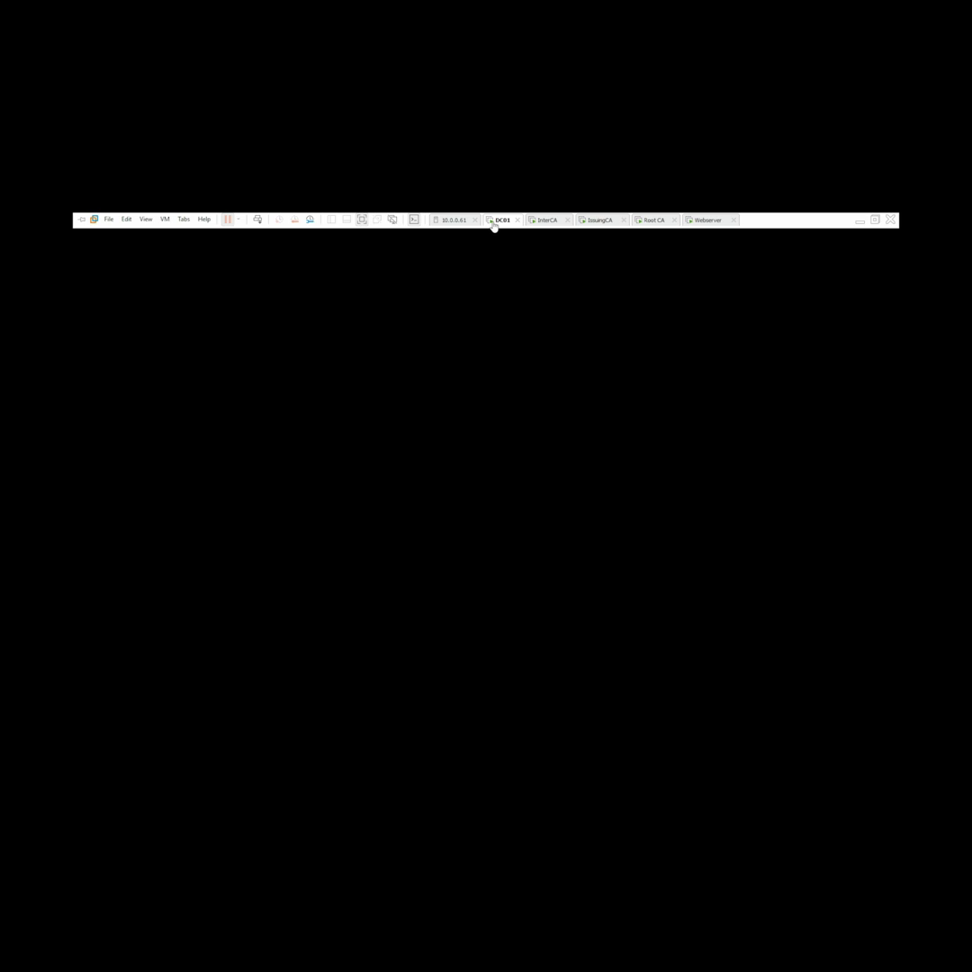
right_click(494, 227)
left_click(535, 280)
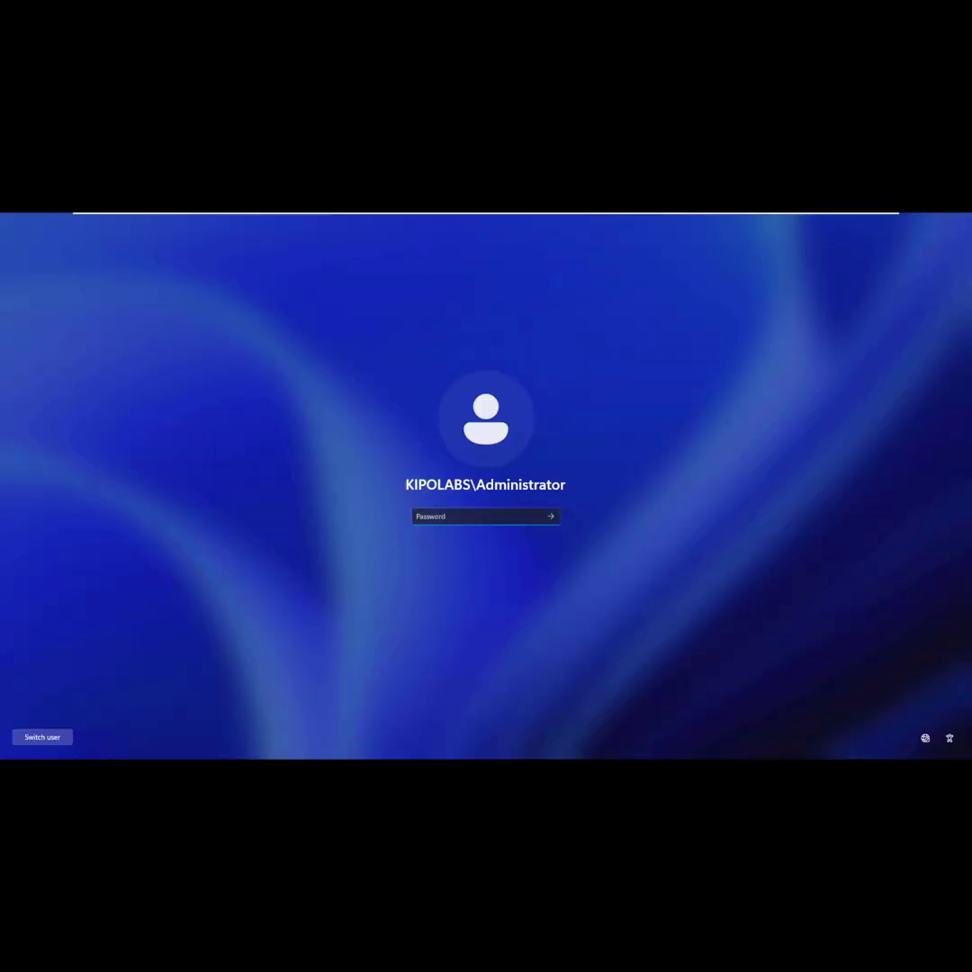
type("P@")
key("Return")
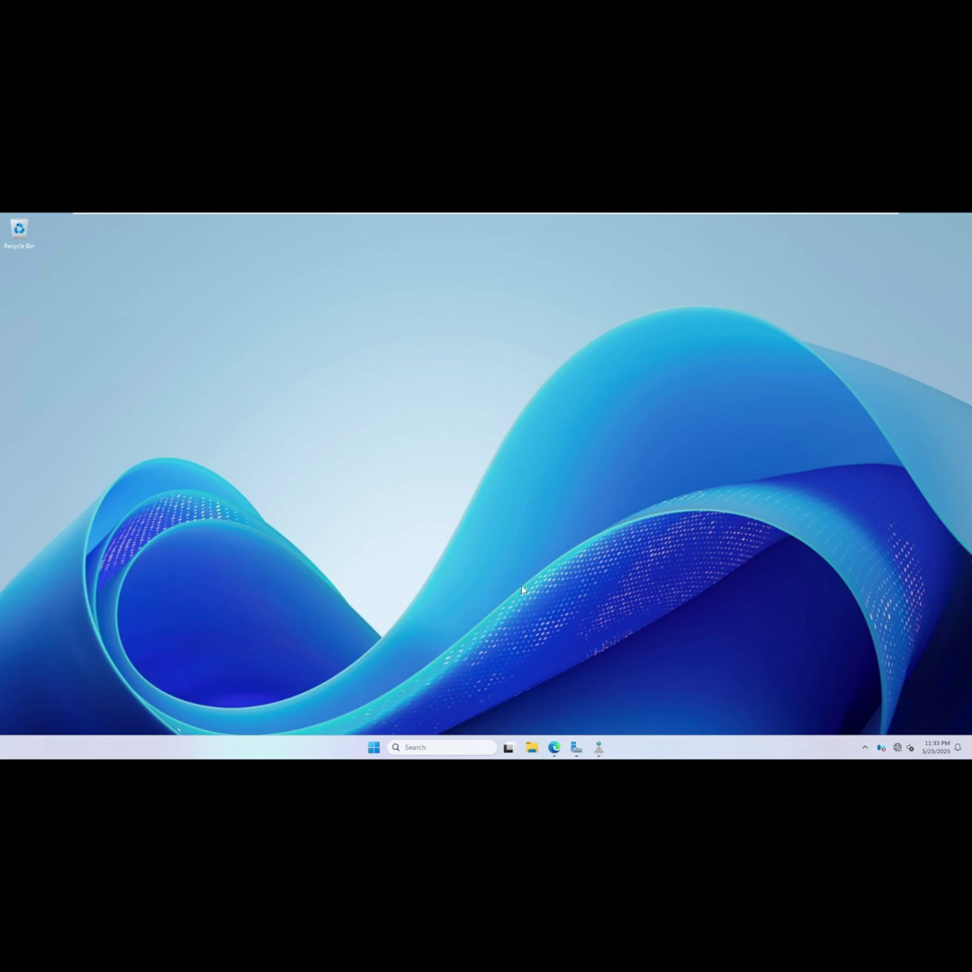
key("super+e")
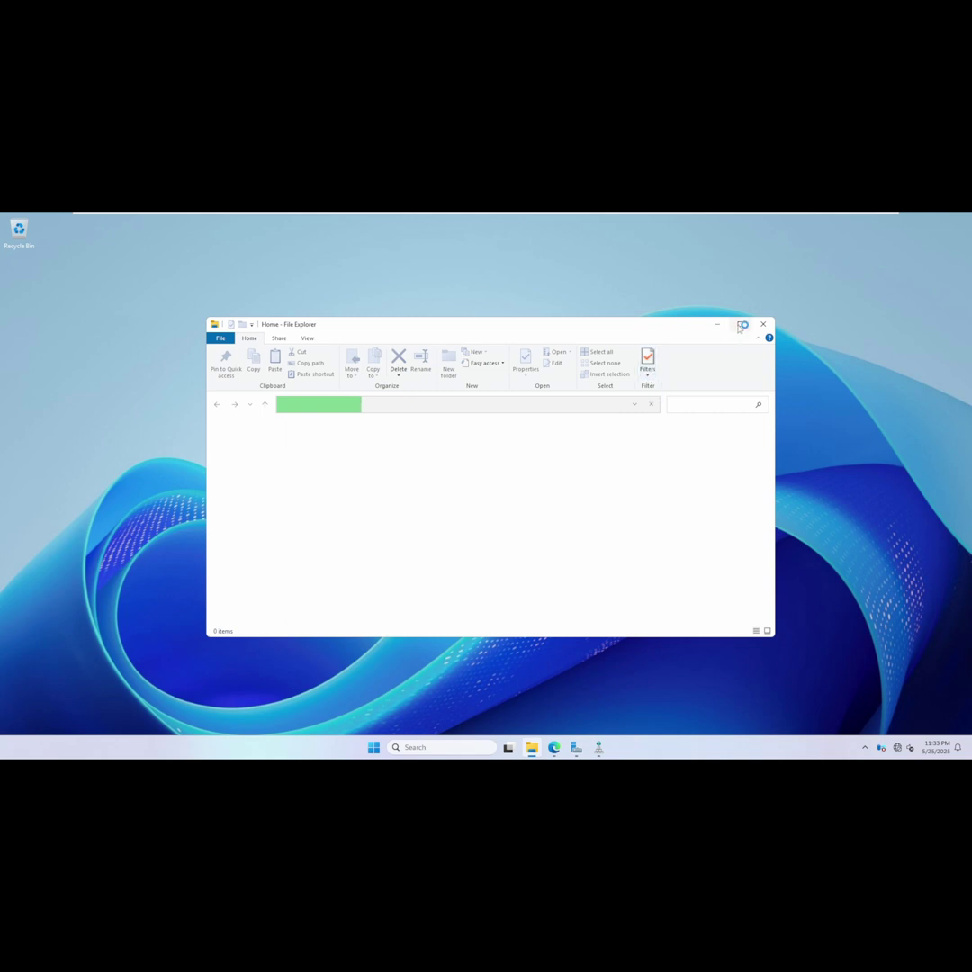
mouse_move(739, 327)
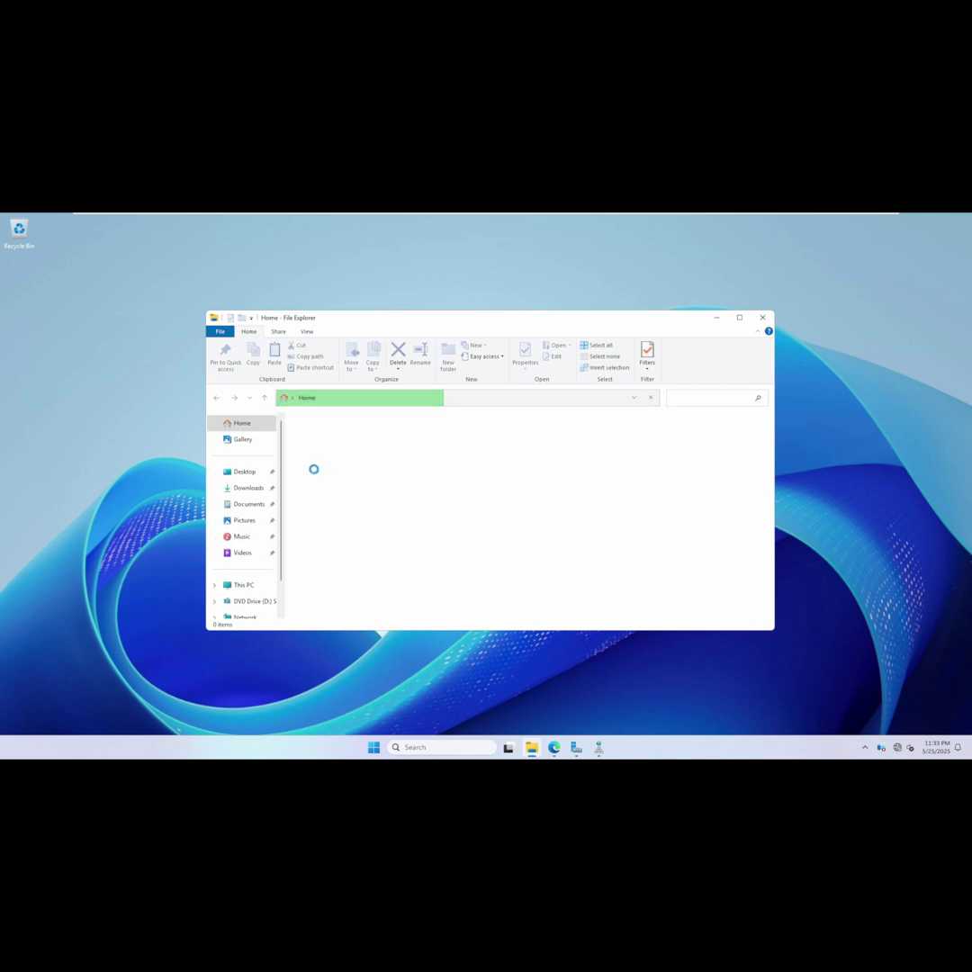
Create a new folder named File in Local Disk (C:).
left_click(244, 586)
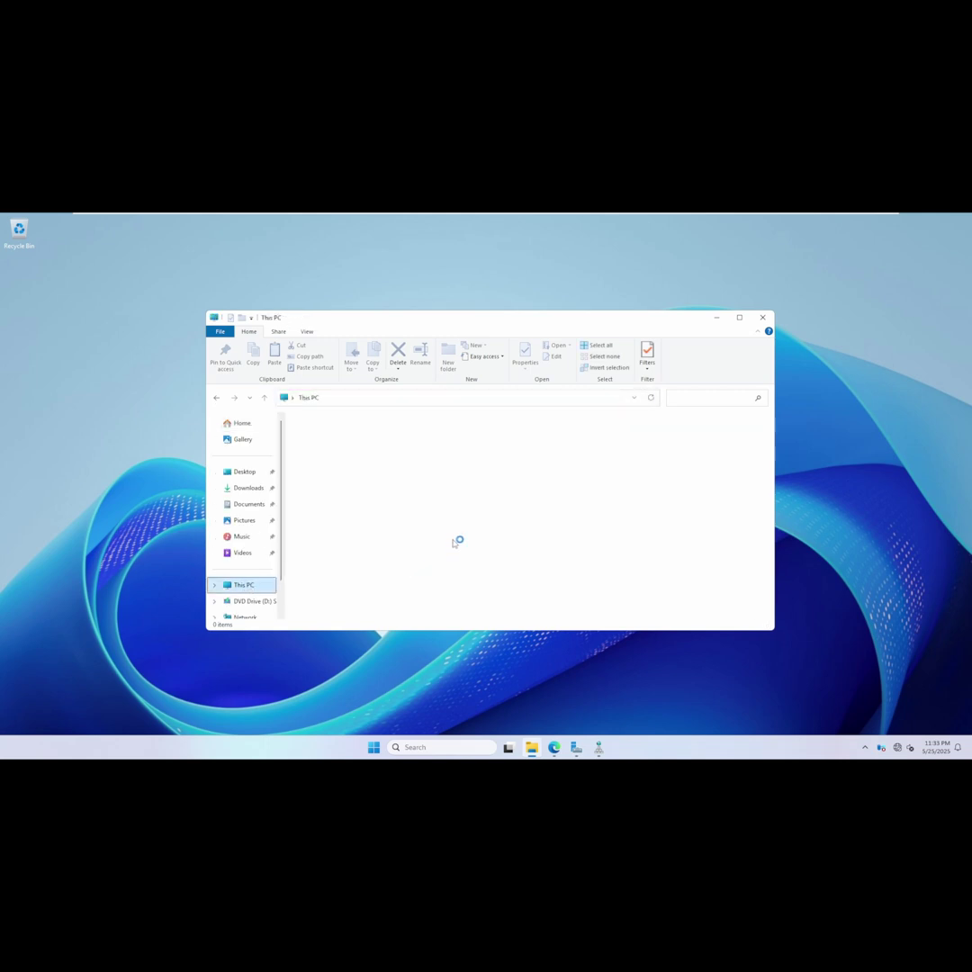
double_click(358, 448)
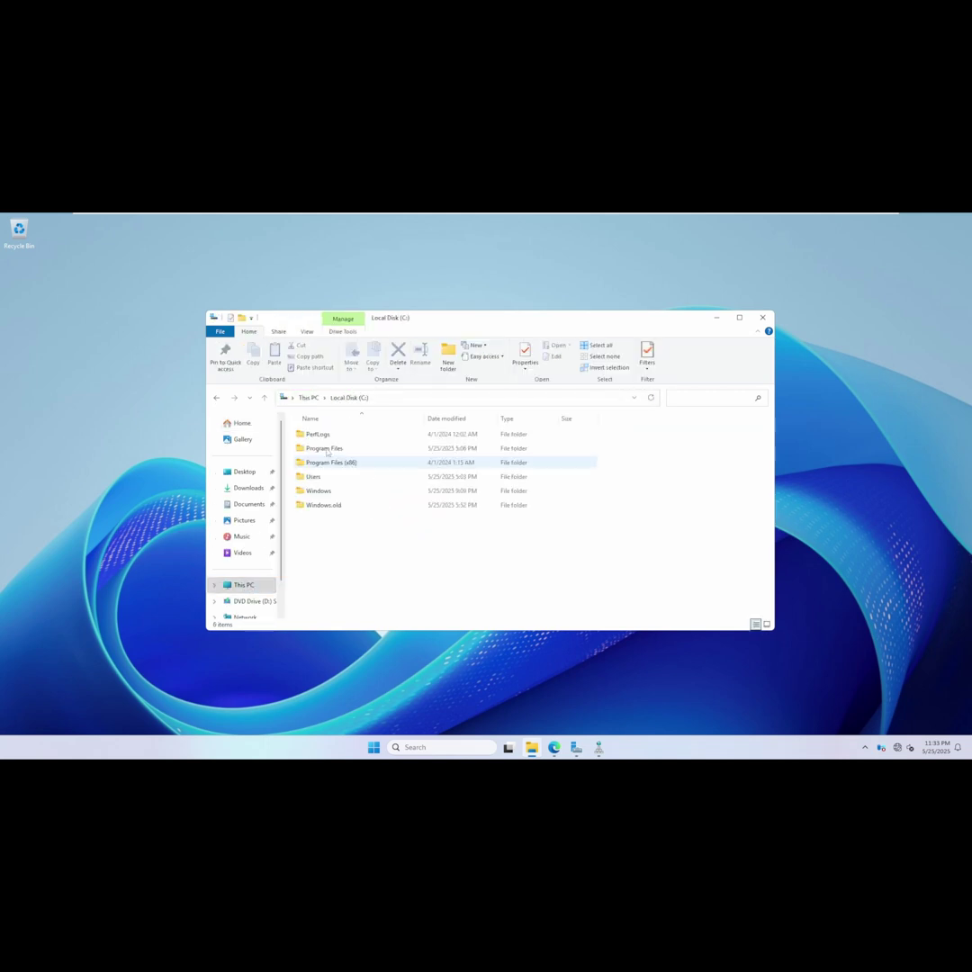
right_click(325, 556)
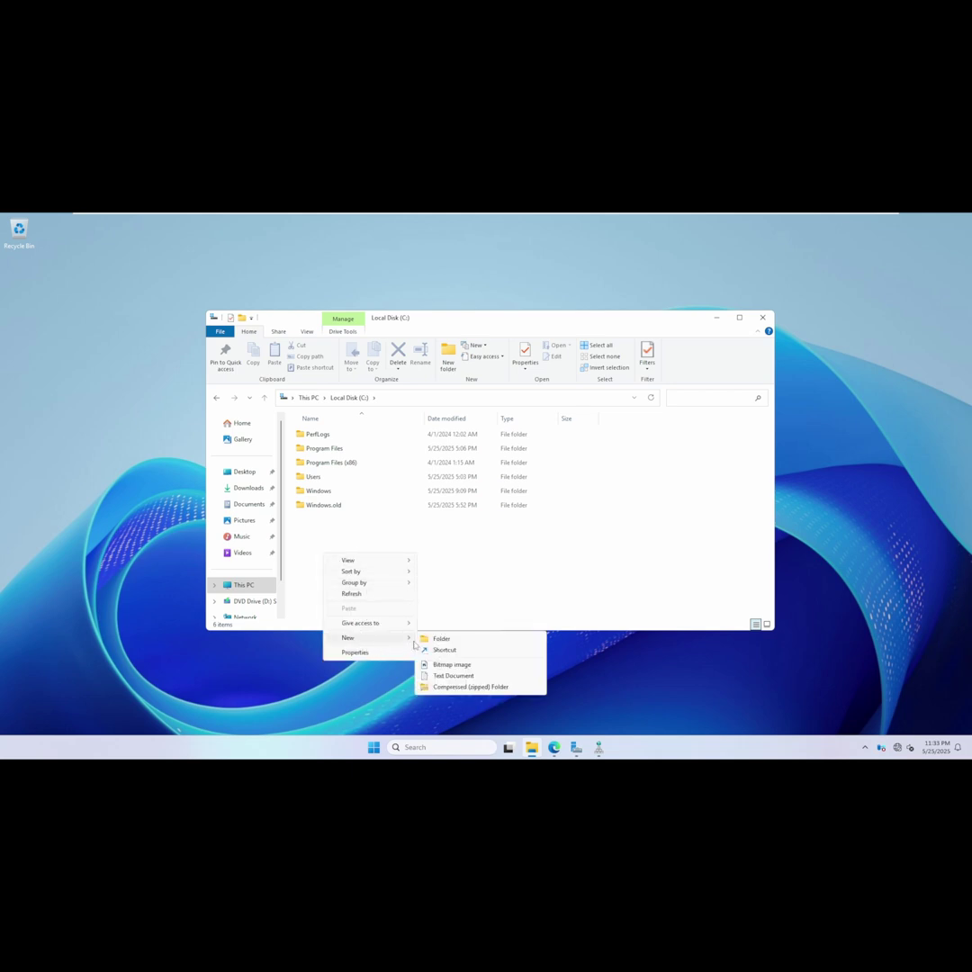
left_click(456, 594)
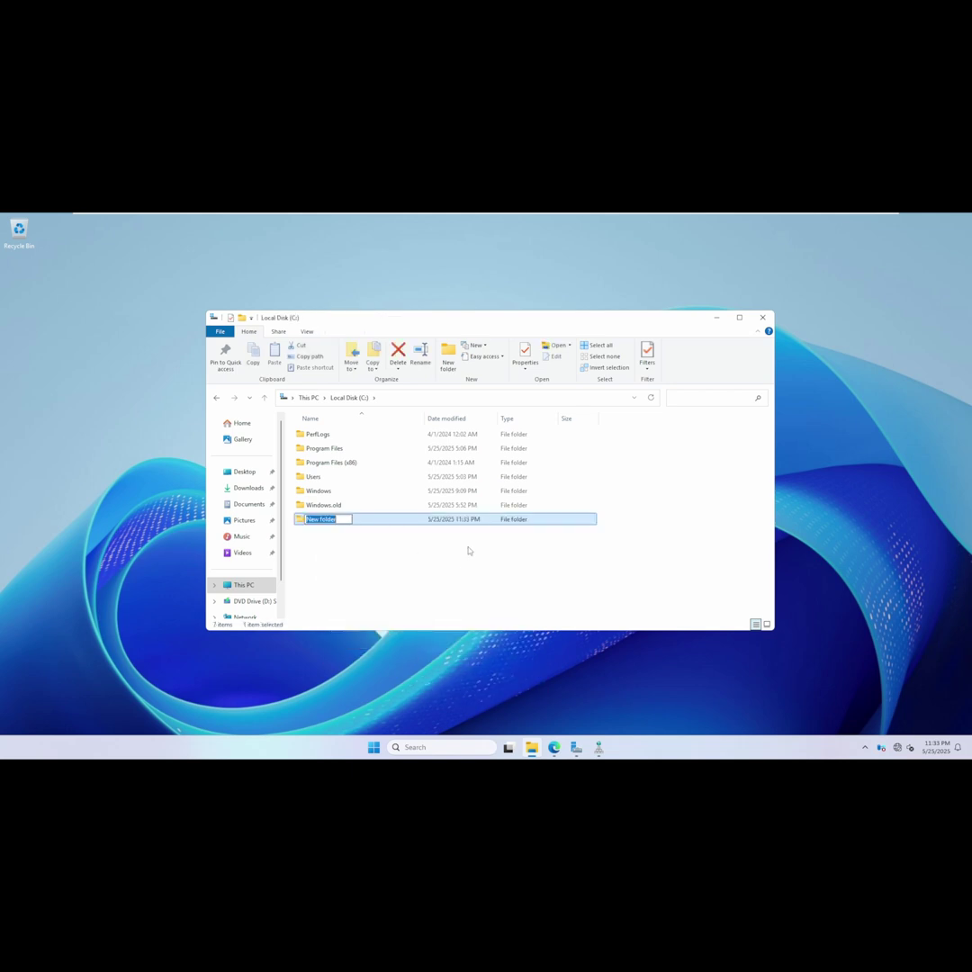
type("File")
key("Return")
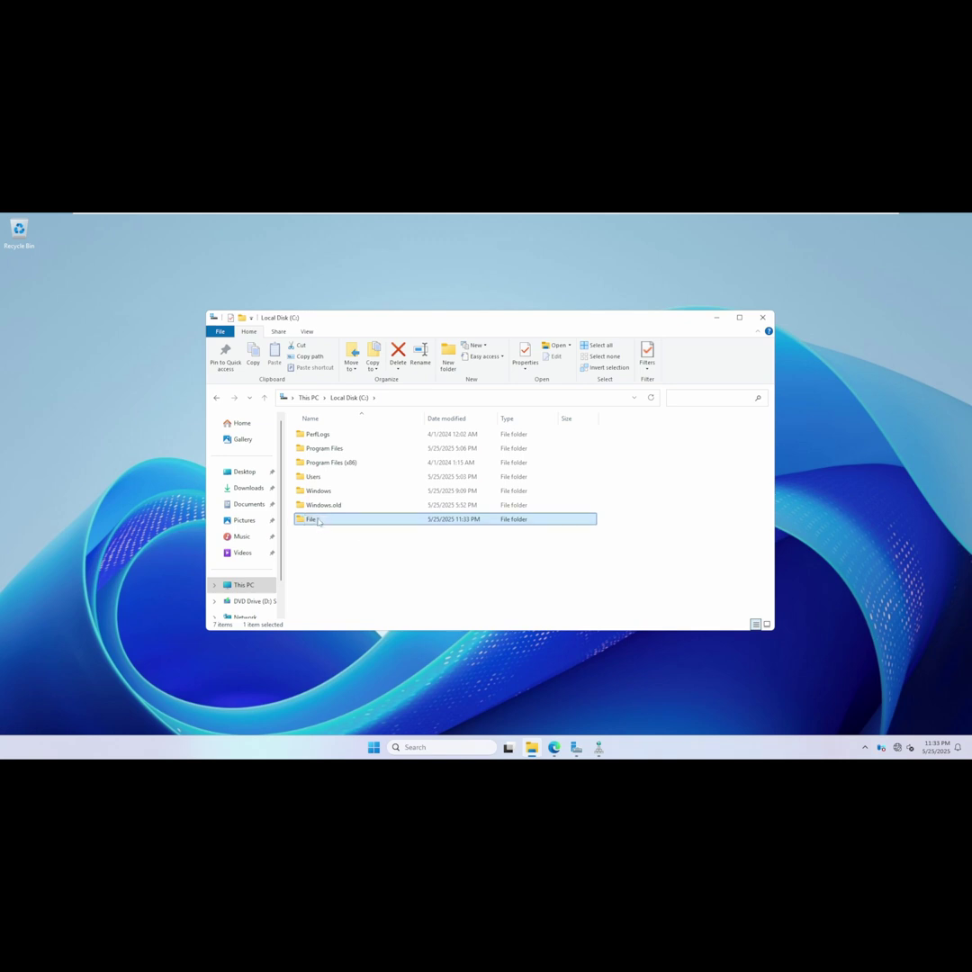
Share the File folder with Everyone at Read/Write permission.
right_click(317, 520)
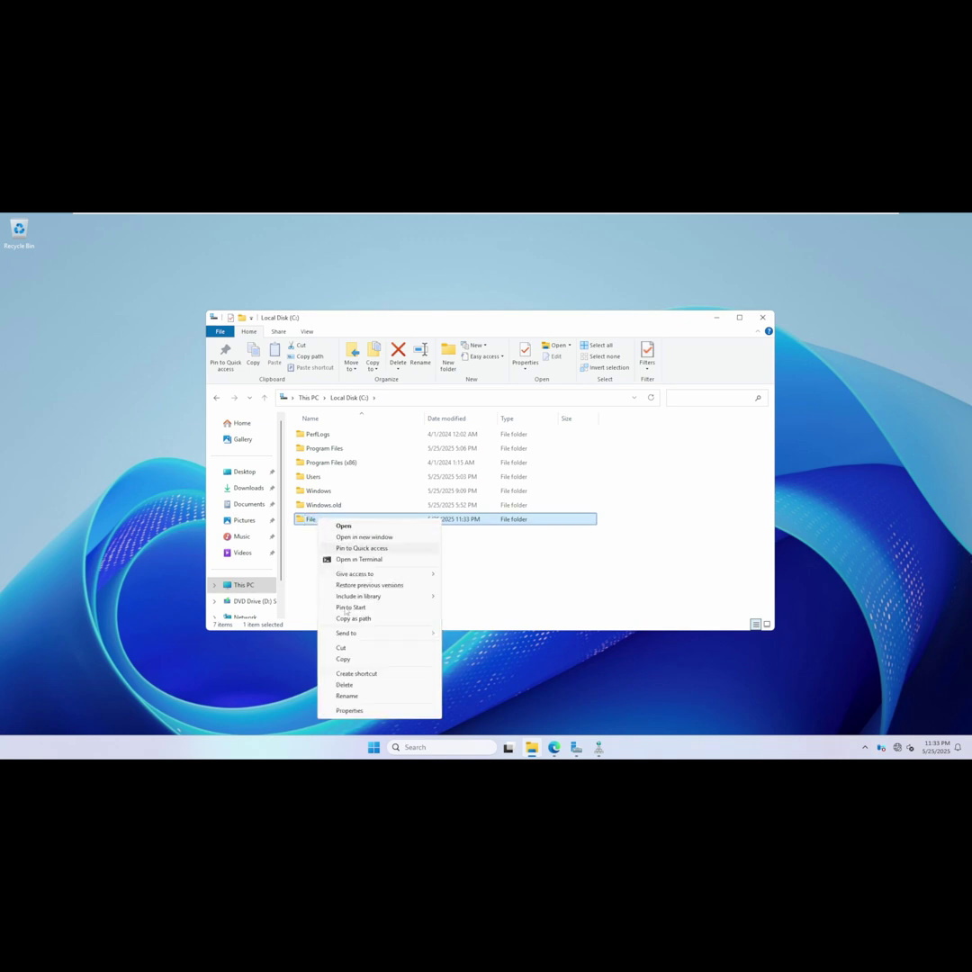
left_click(349, 710)
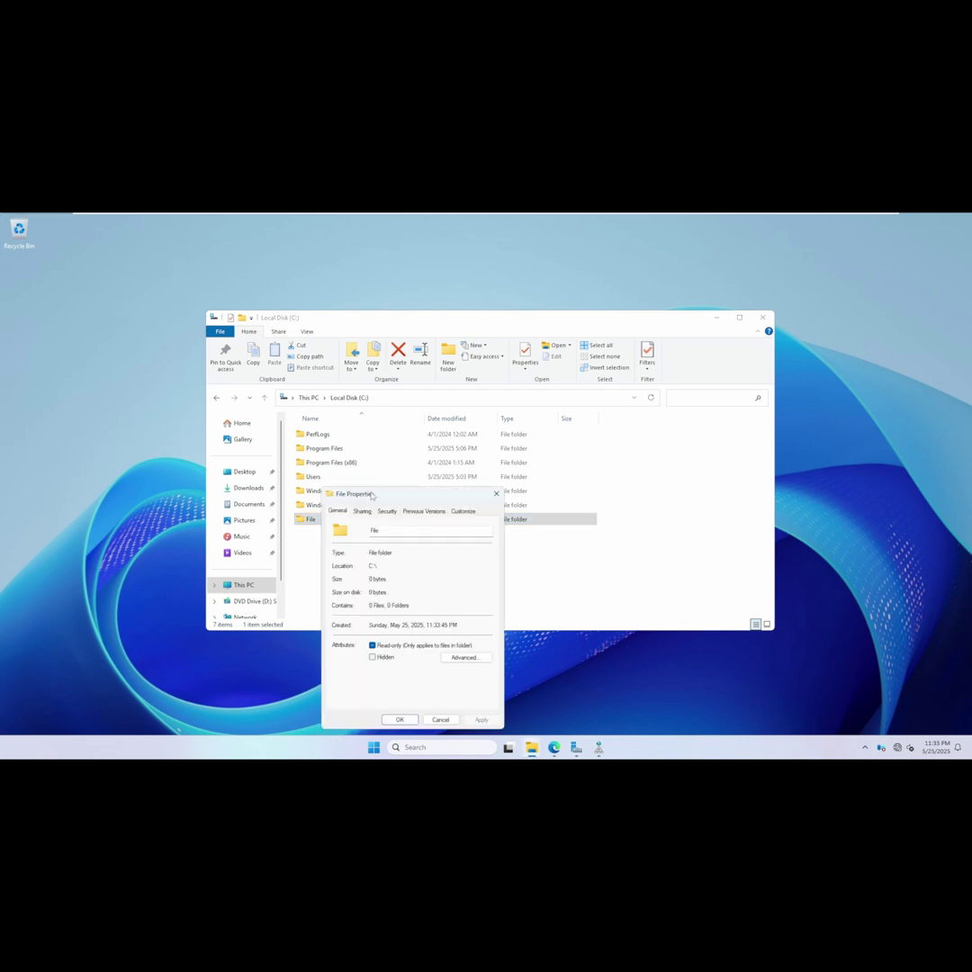
left_click_drag(371, 494, 355, 413)
left_click(346, 429)
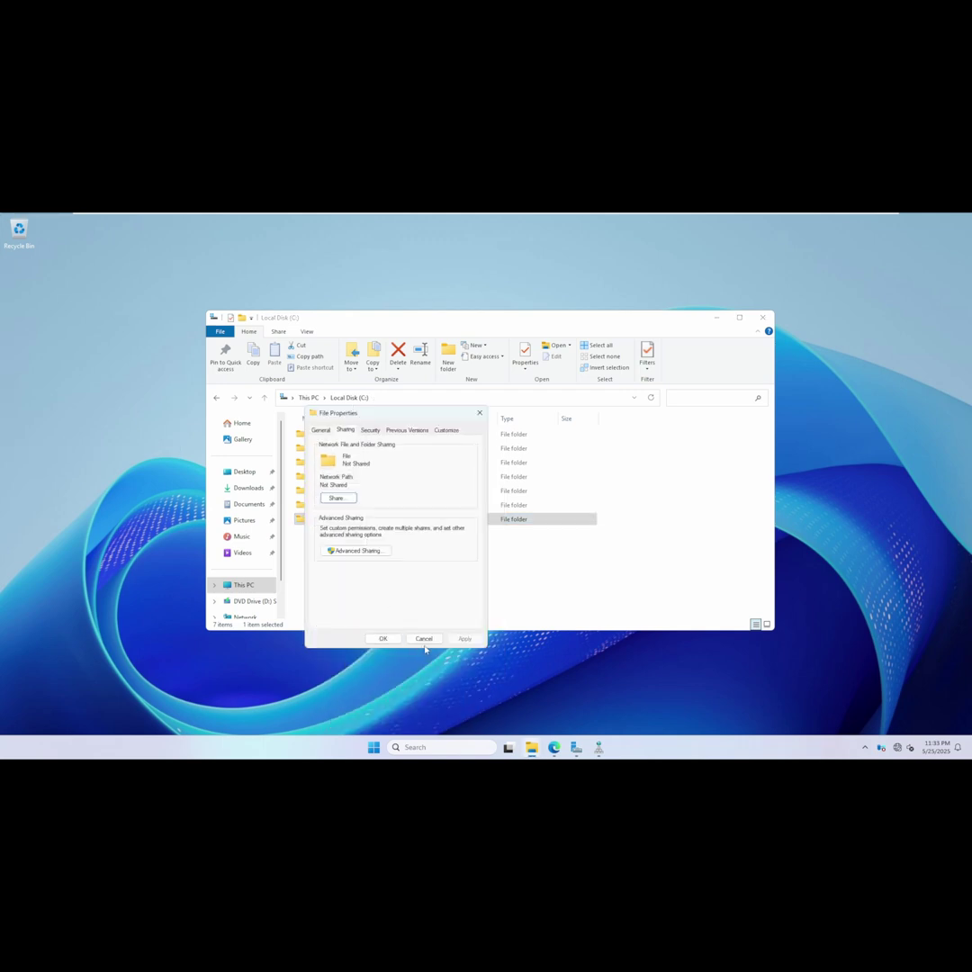
left_click(337, 497)
left_click(468, 509)
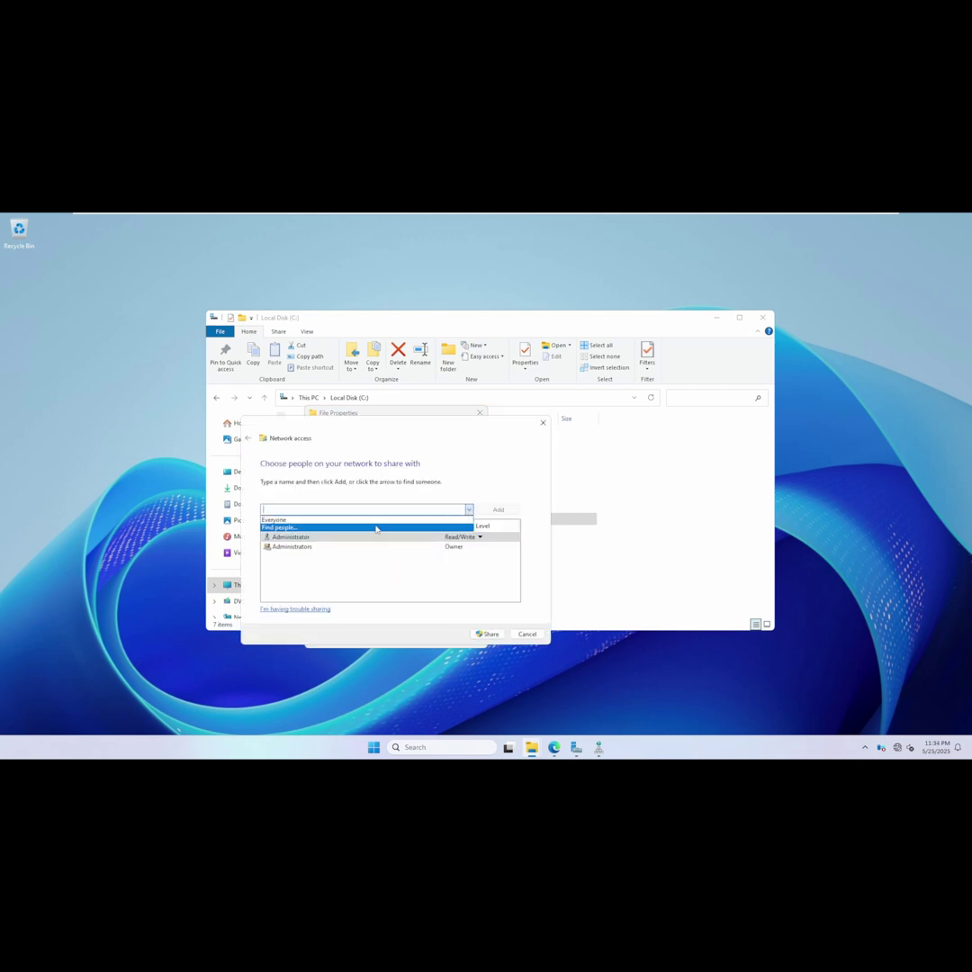
left_click(375, 519)
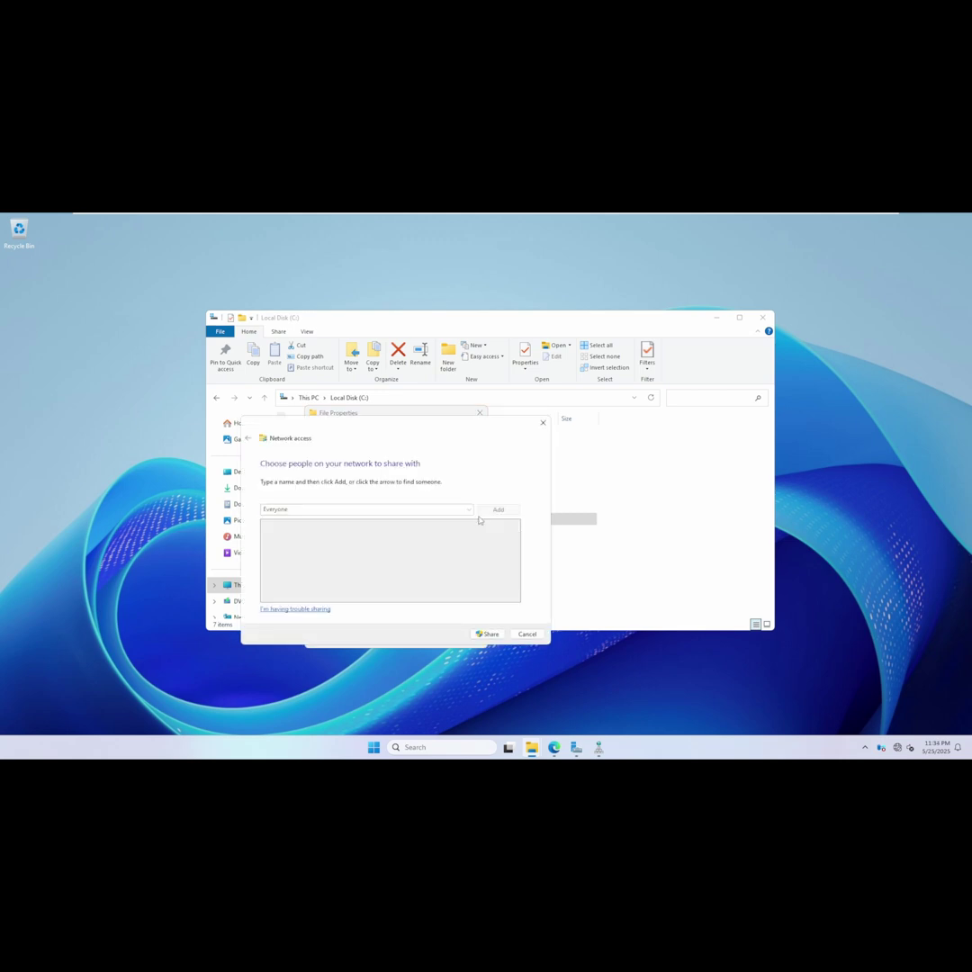
left_click(462, 556)
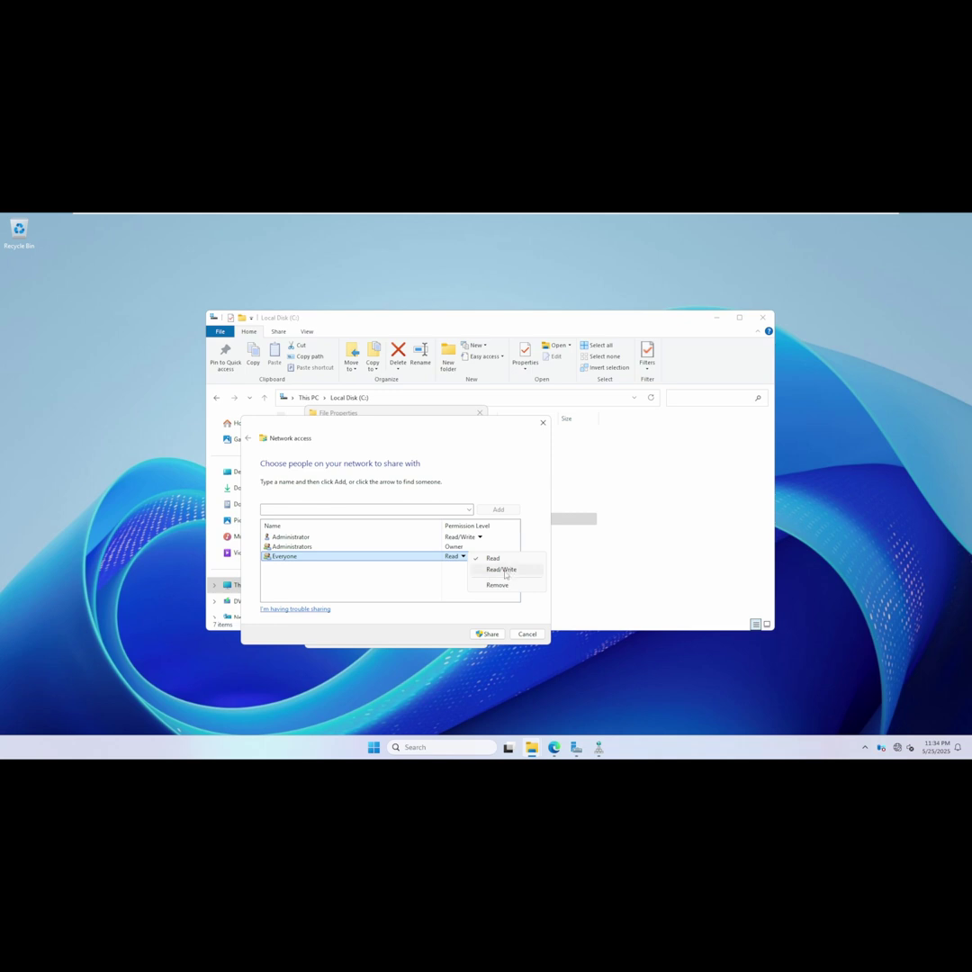
left_click(501, 569)
left_click(488, 633)
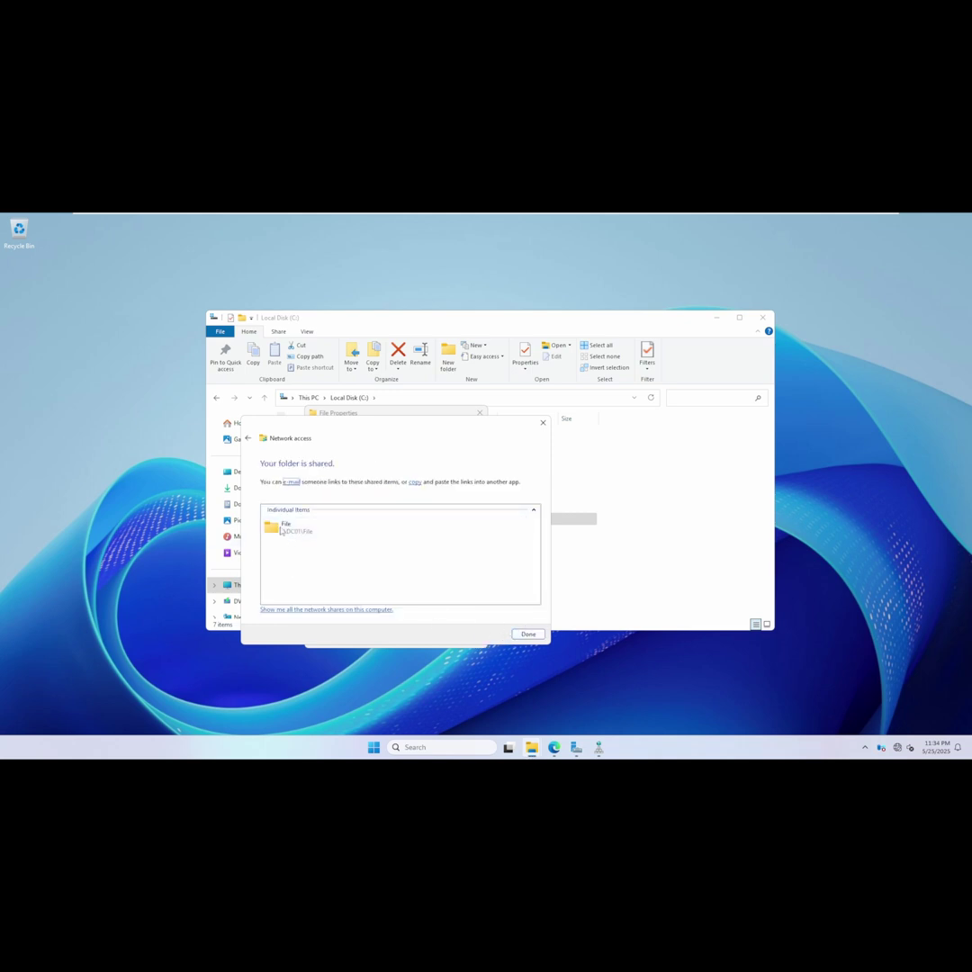
left_click(528, 633)
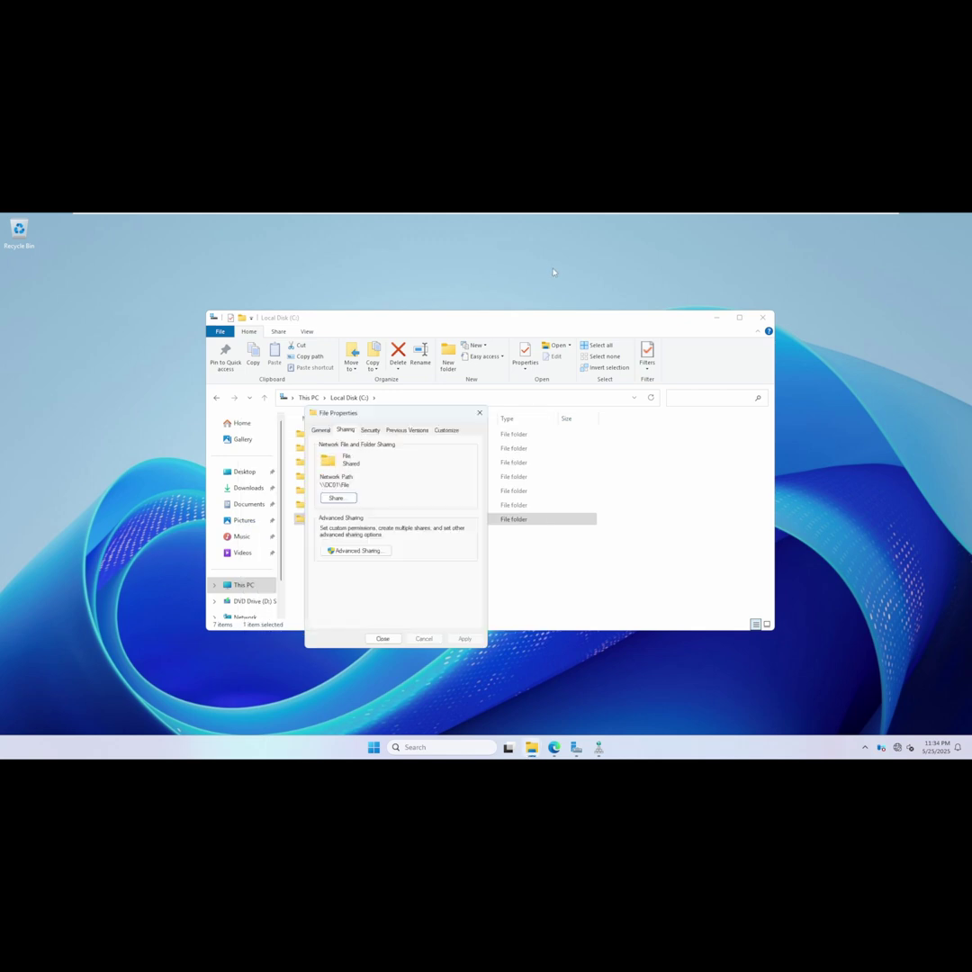
left_click(382, 637)
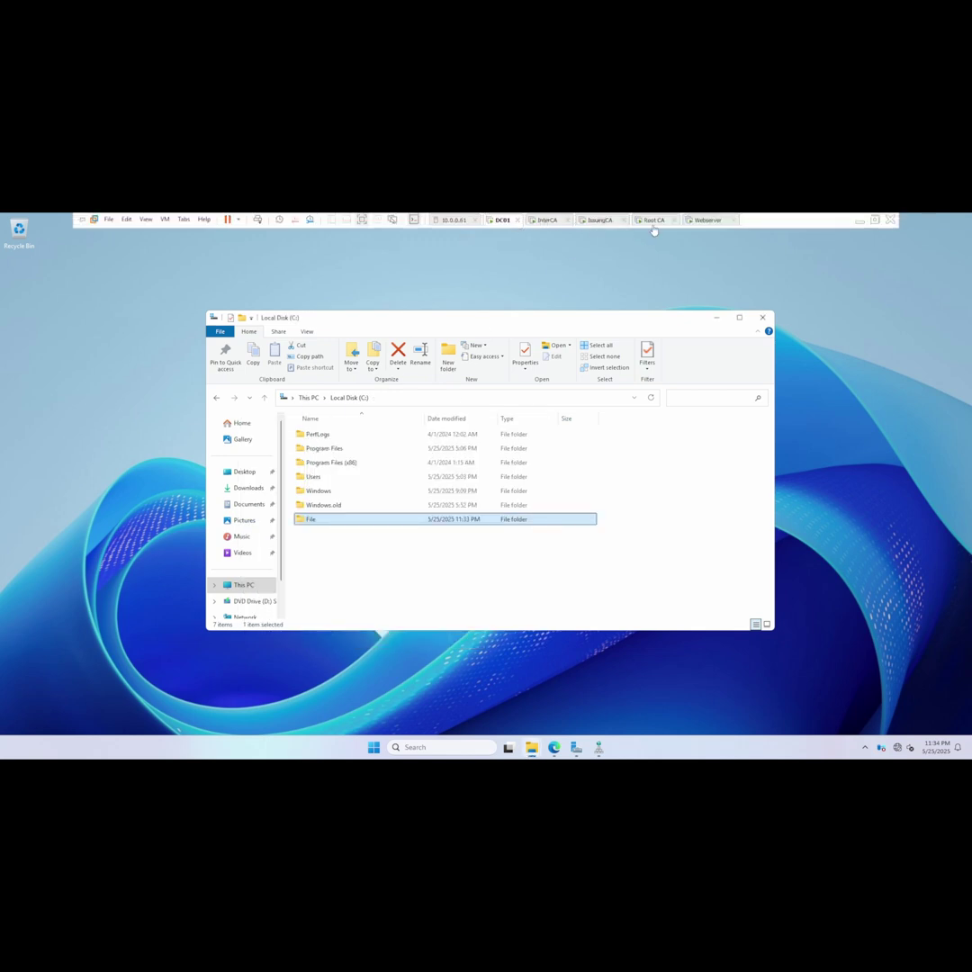
On InterCA, browse to \\dc01\File and paste the InterCA_INTERCA-CA.req file there.
left_click(547, 220)
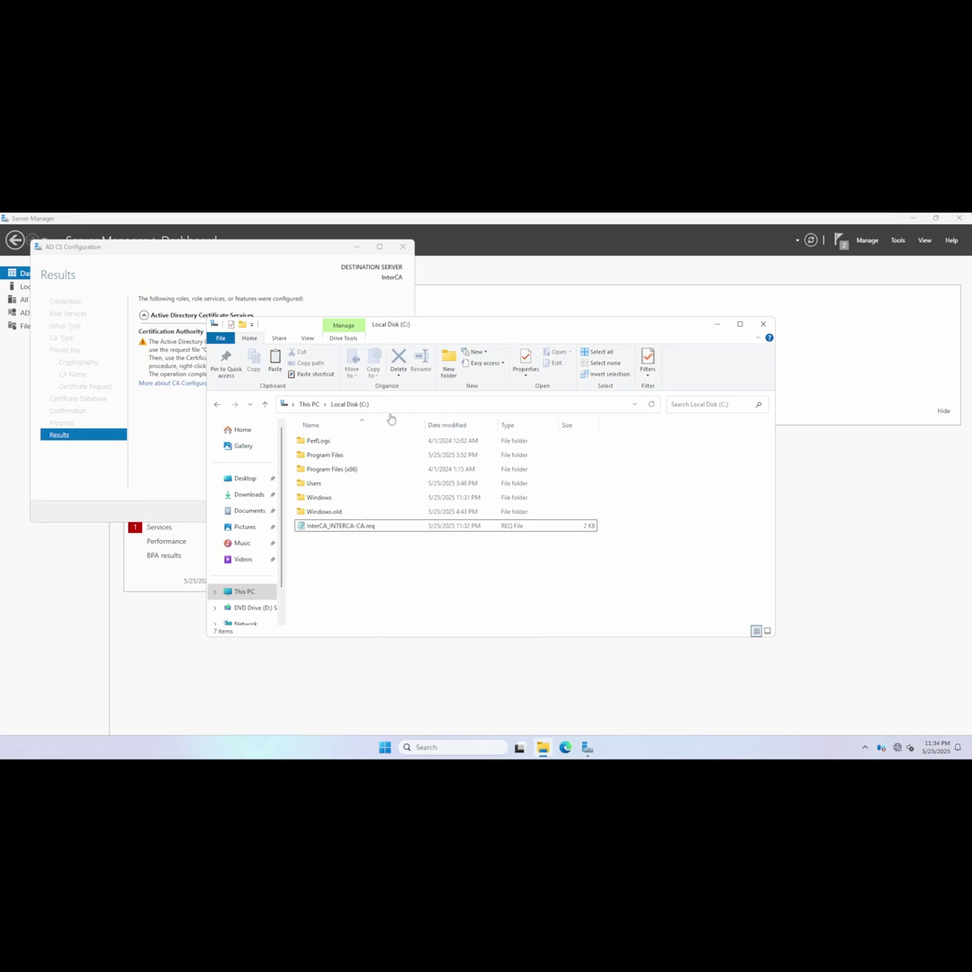
left_click(398, 405)
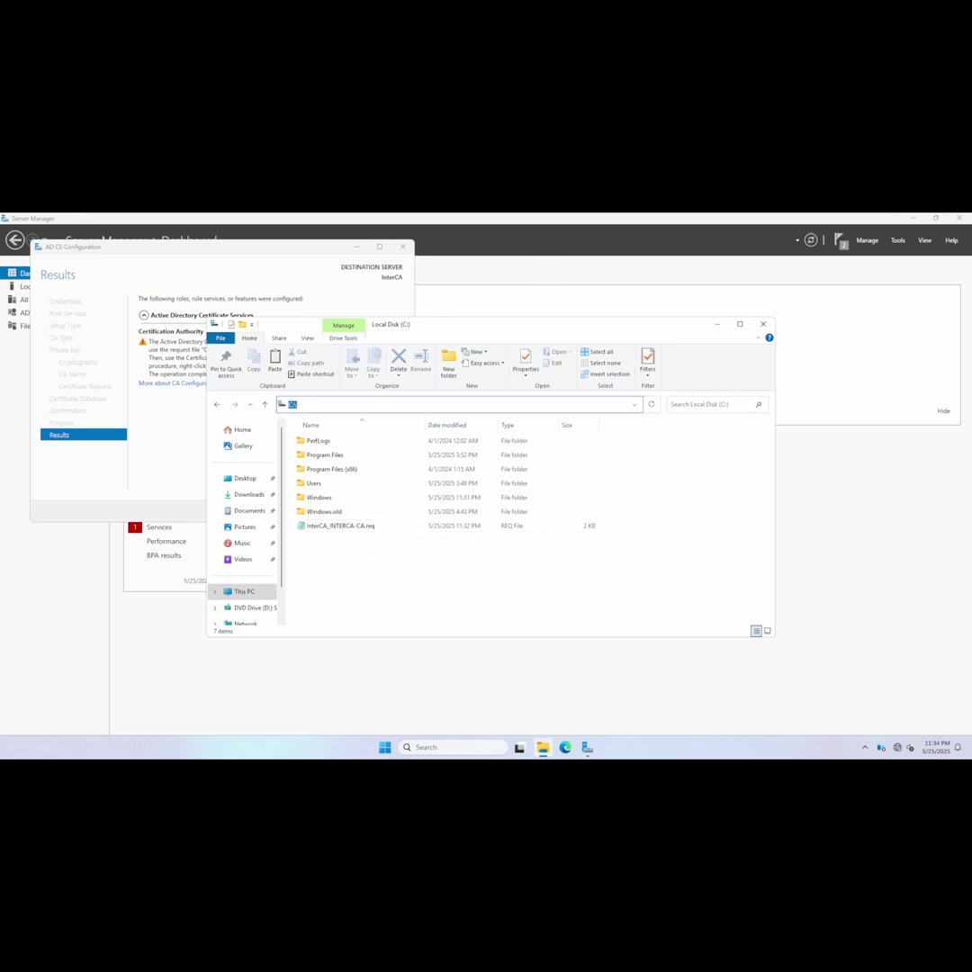
type("\\\\dc01\\")
key("Down")
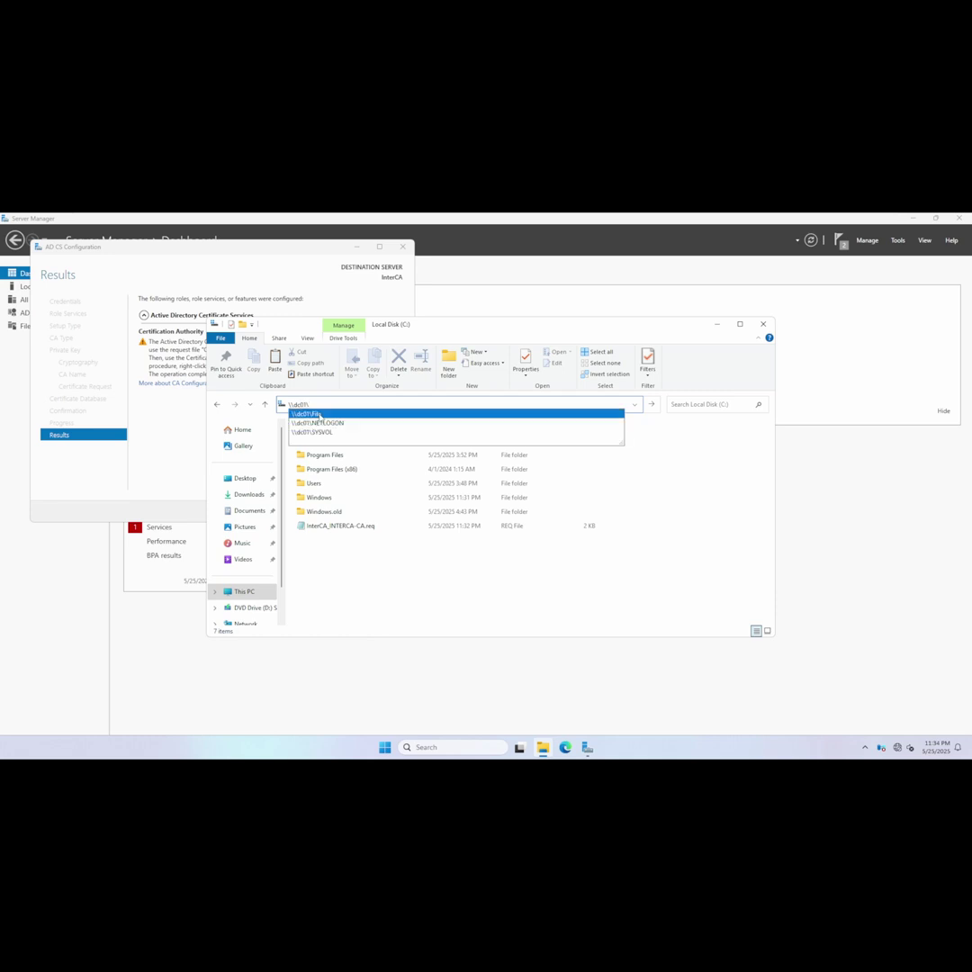
key("Return")
right_click(351, 531)
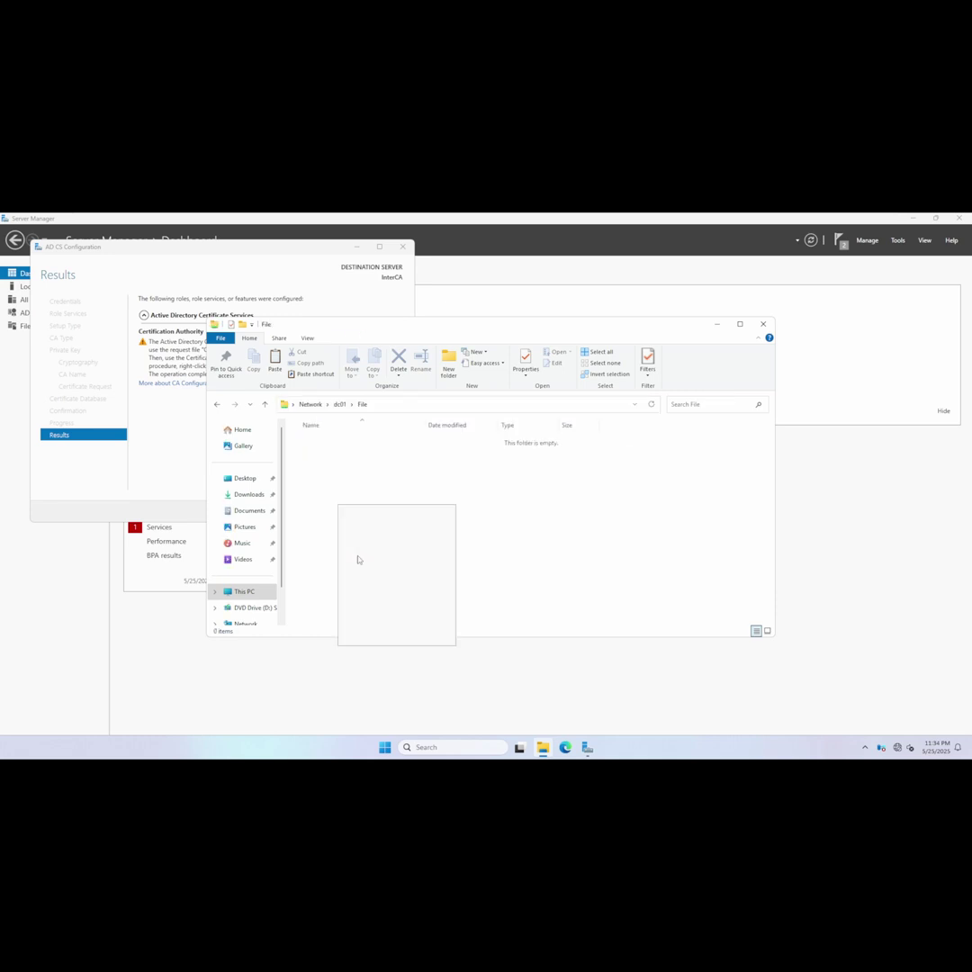
left_click(363, 575)
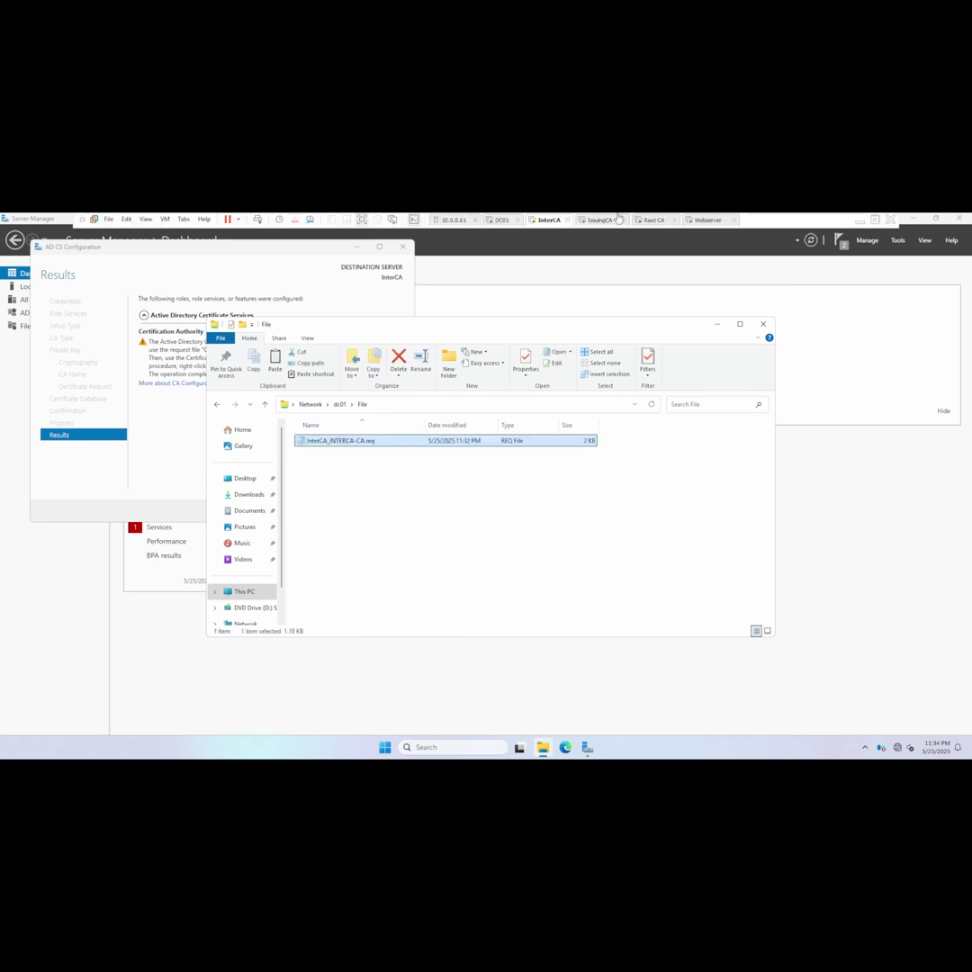
left_click(655, 216)
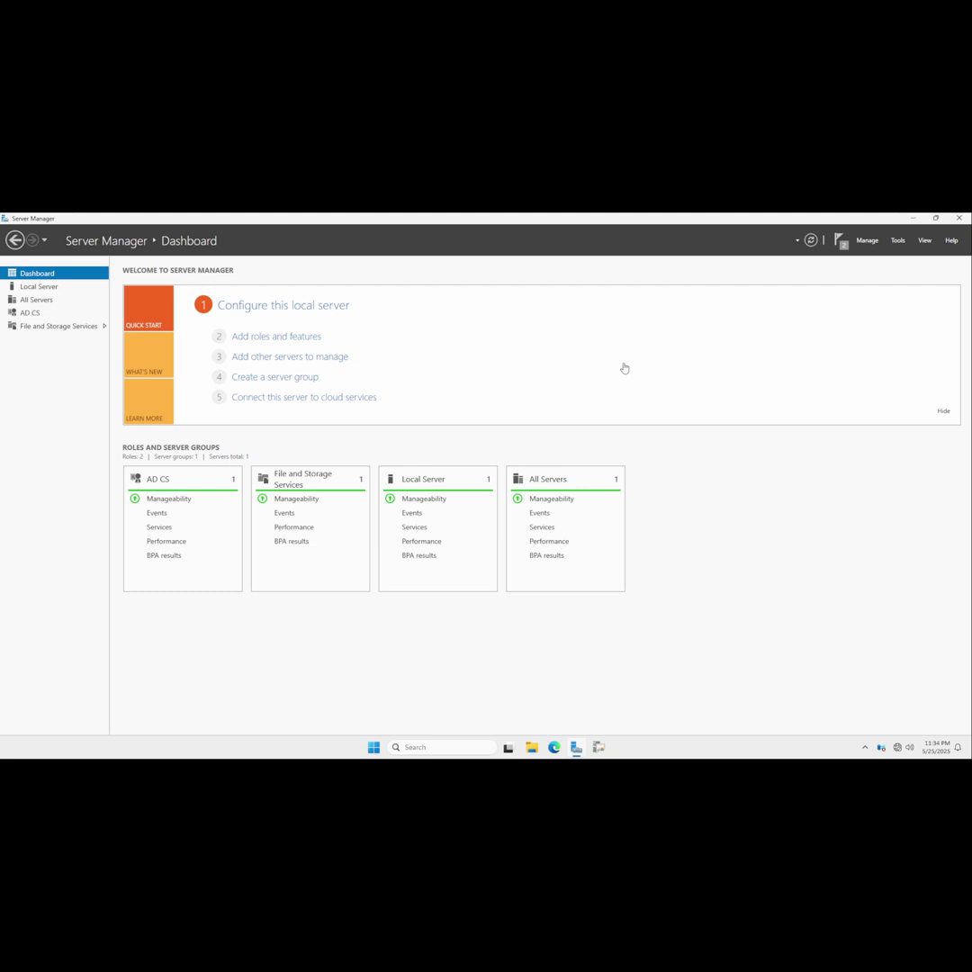
Minimize Server Manager on the Root CA and launch the Certification Authority console.
left_click(912, 218)
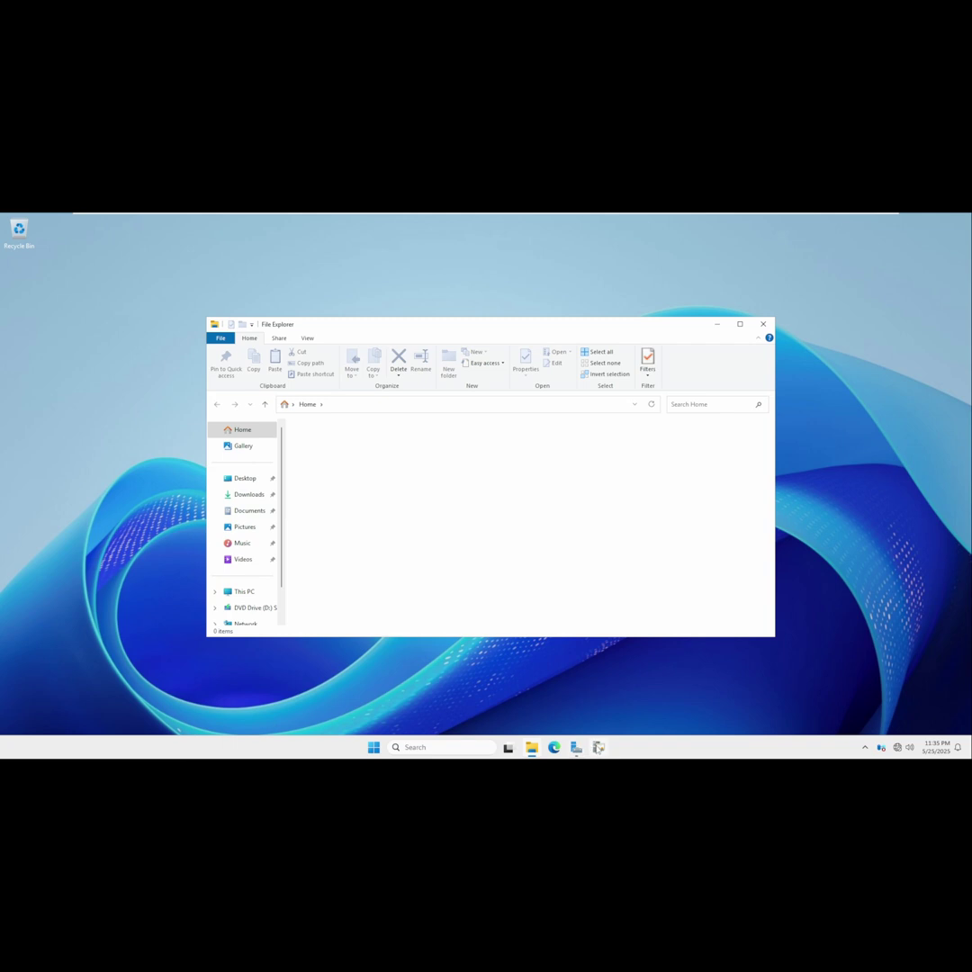
left_click(601, 745)
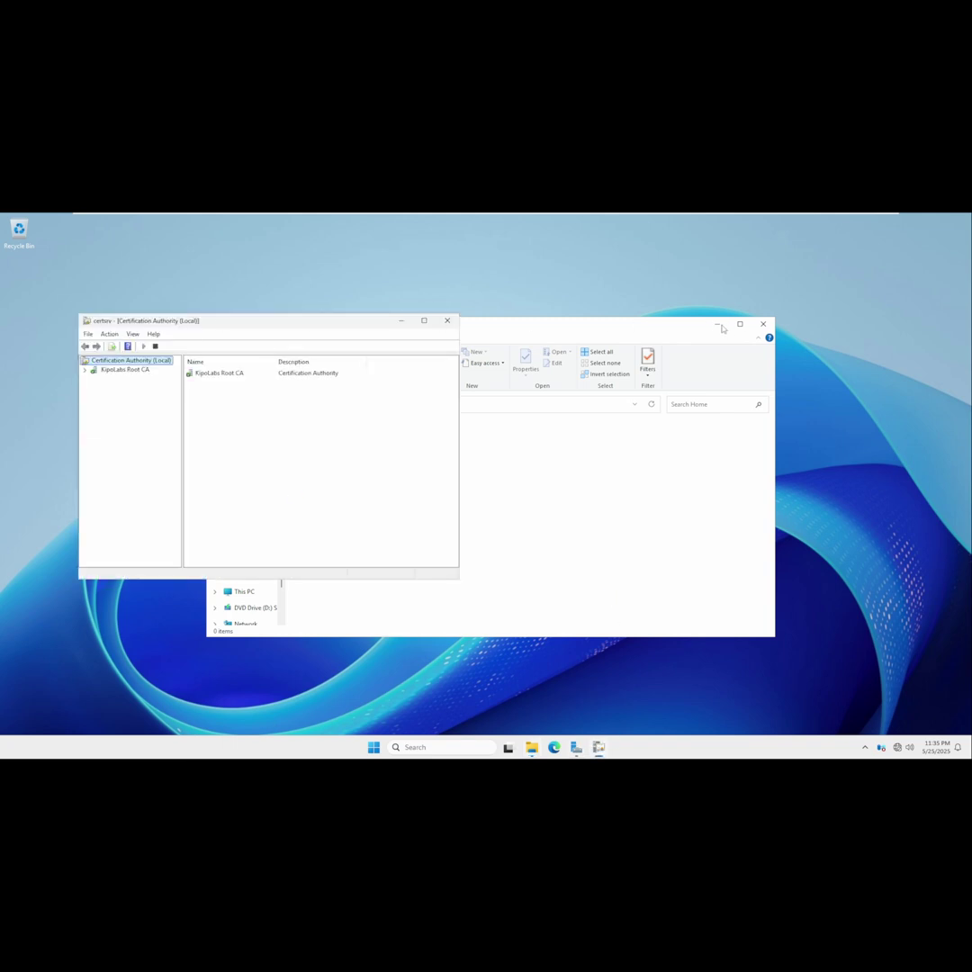
Submit the intermediate CA's .req file from \\dc01\File as a new request to KipoLabs Root CA.
left_click(722, 329)
left_click(717, 324)
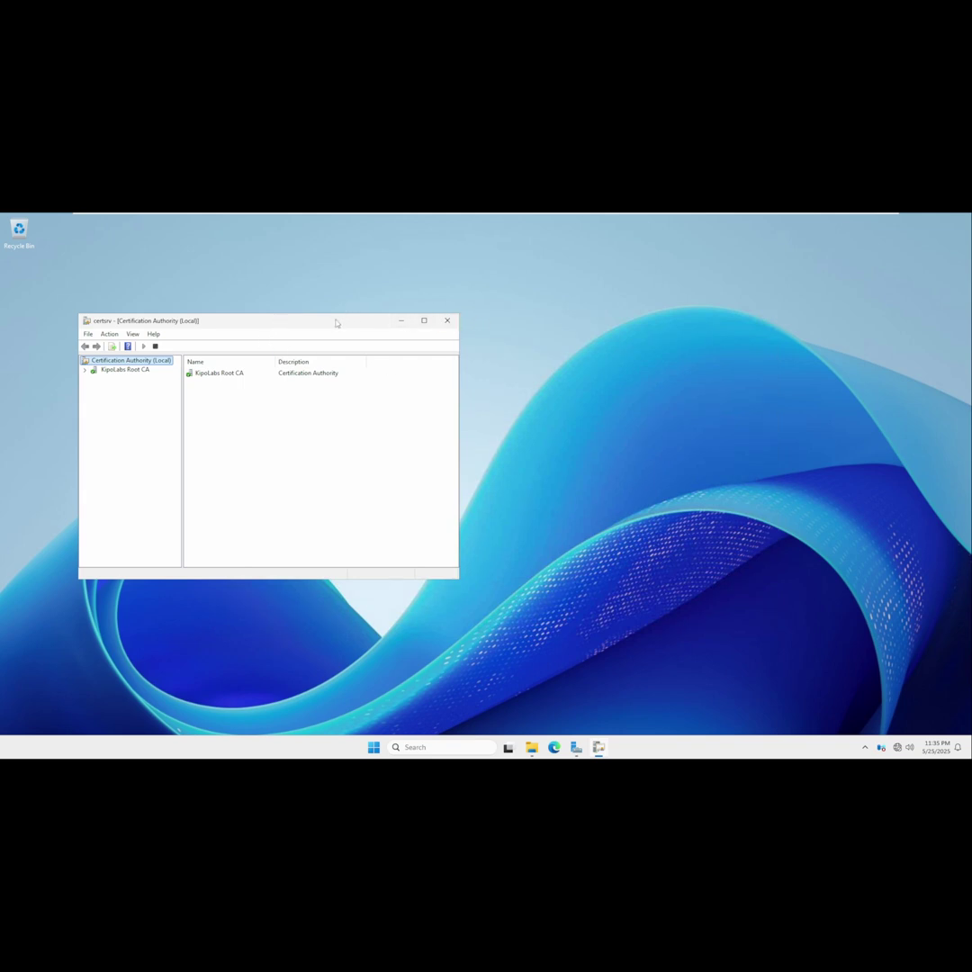
left_click_drag(335, 324, 419, 327)
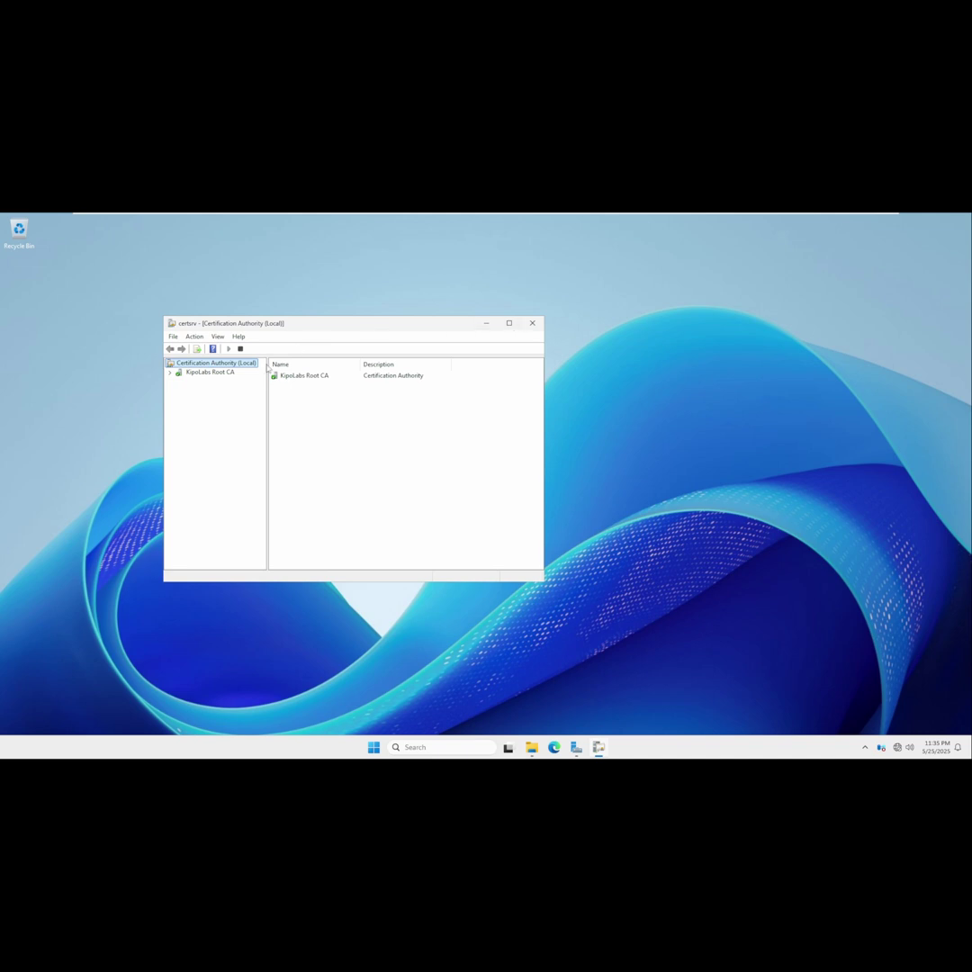
left_click(169, 371)
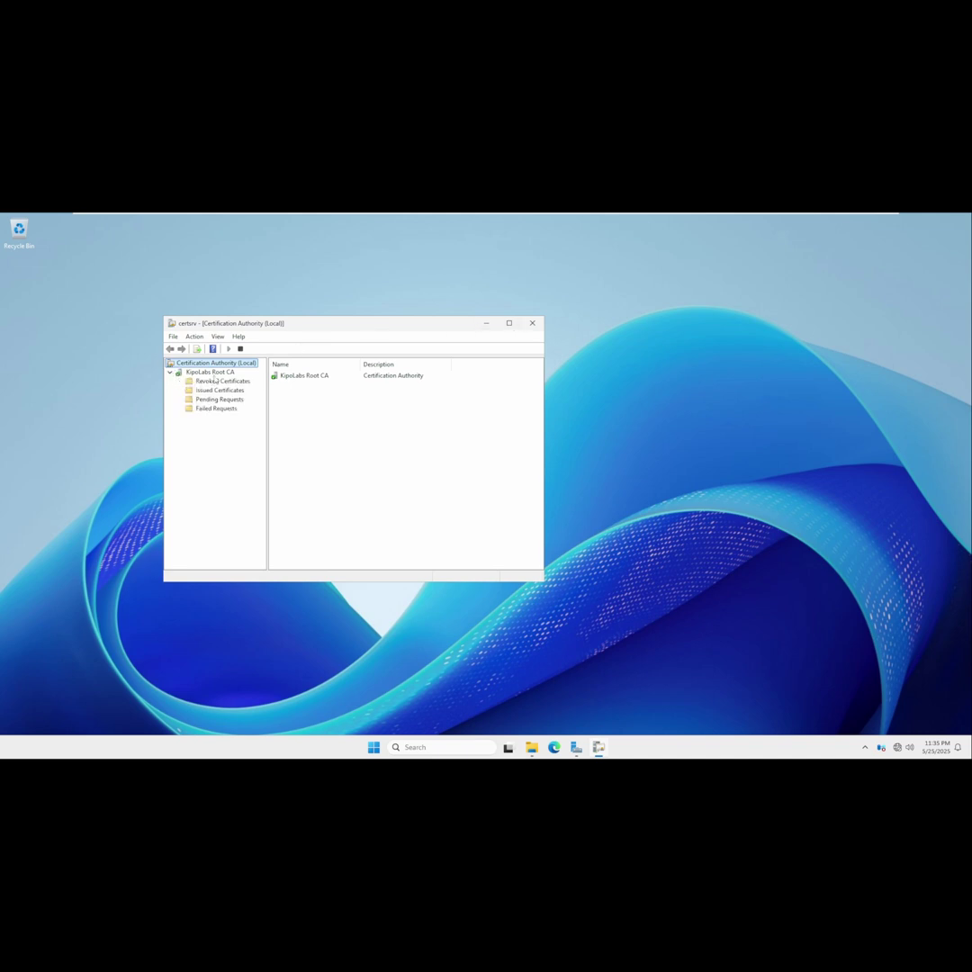
left_click(215, 374)
right_click(216, 373)
mouse_move(257, 378)
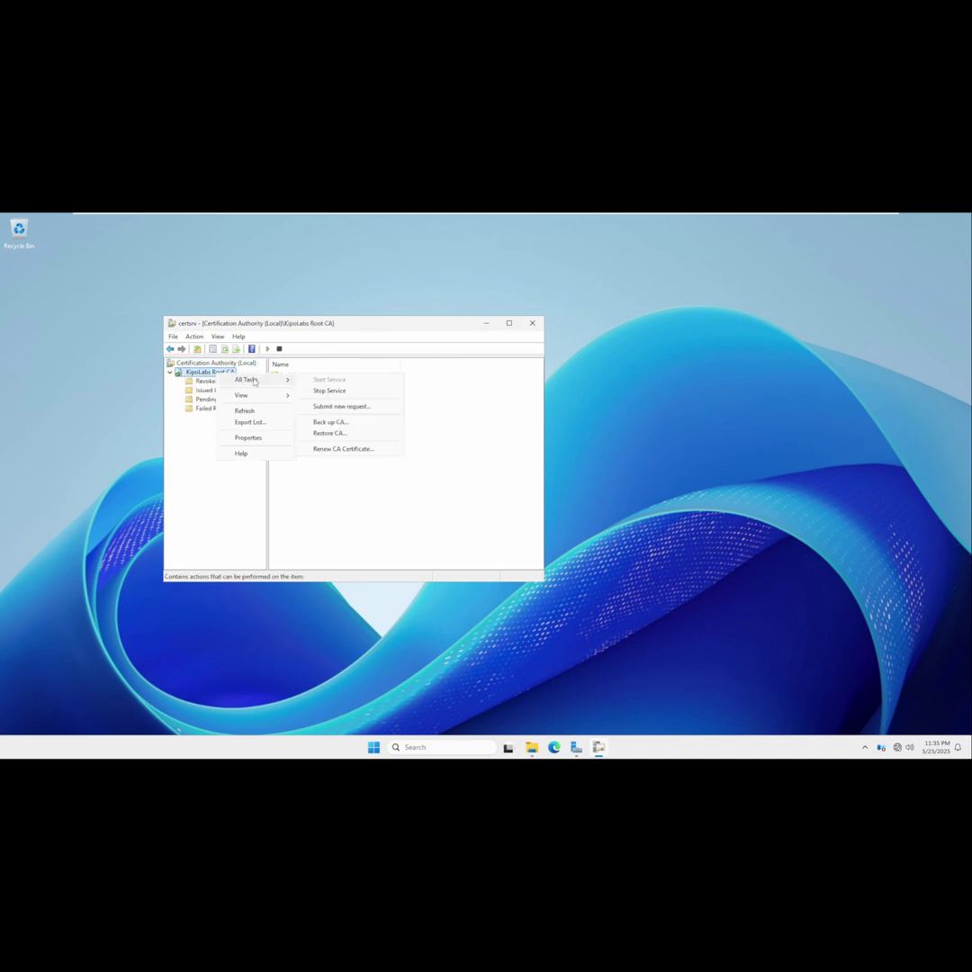
left_click(360, 422)
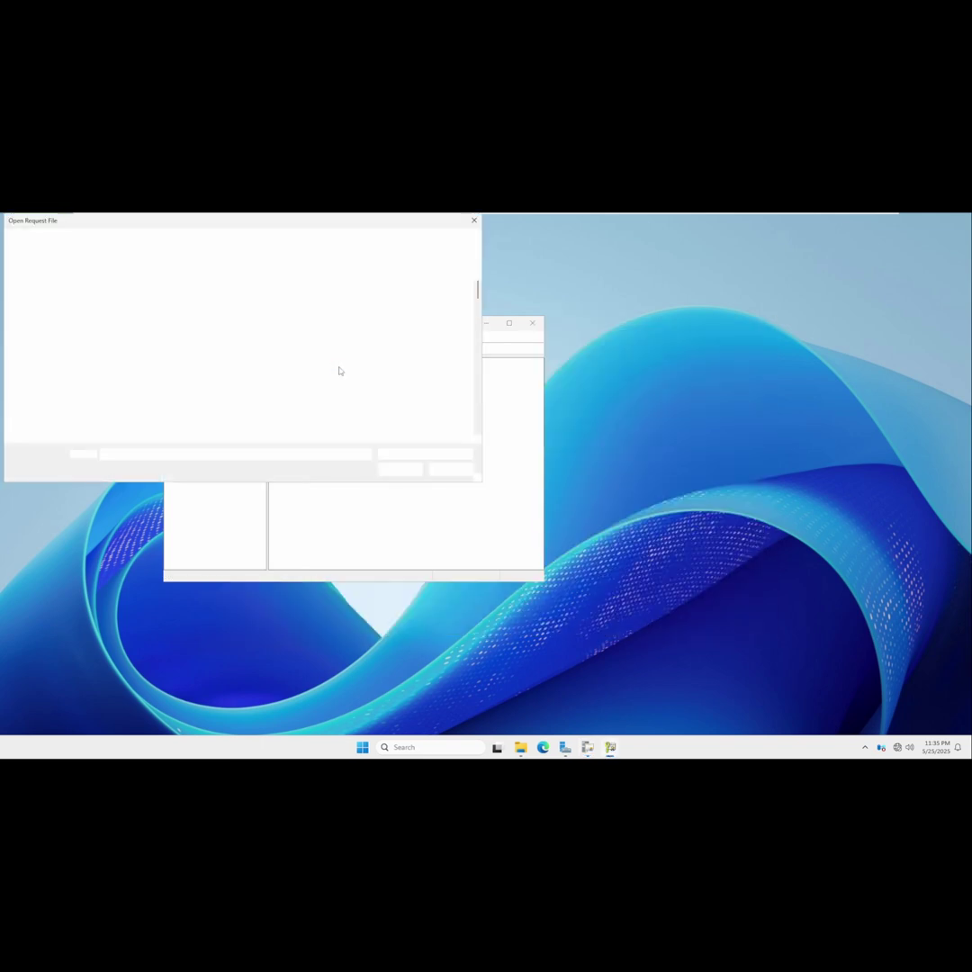
left_click(259, 243)
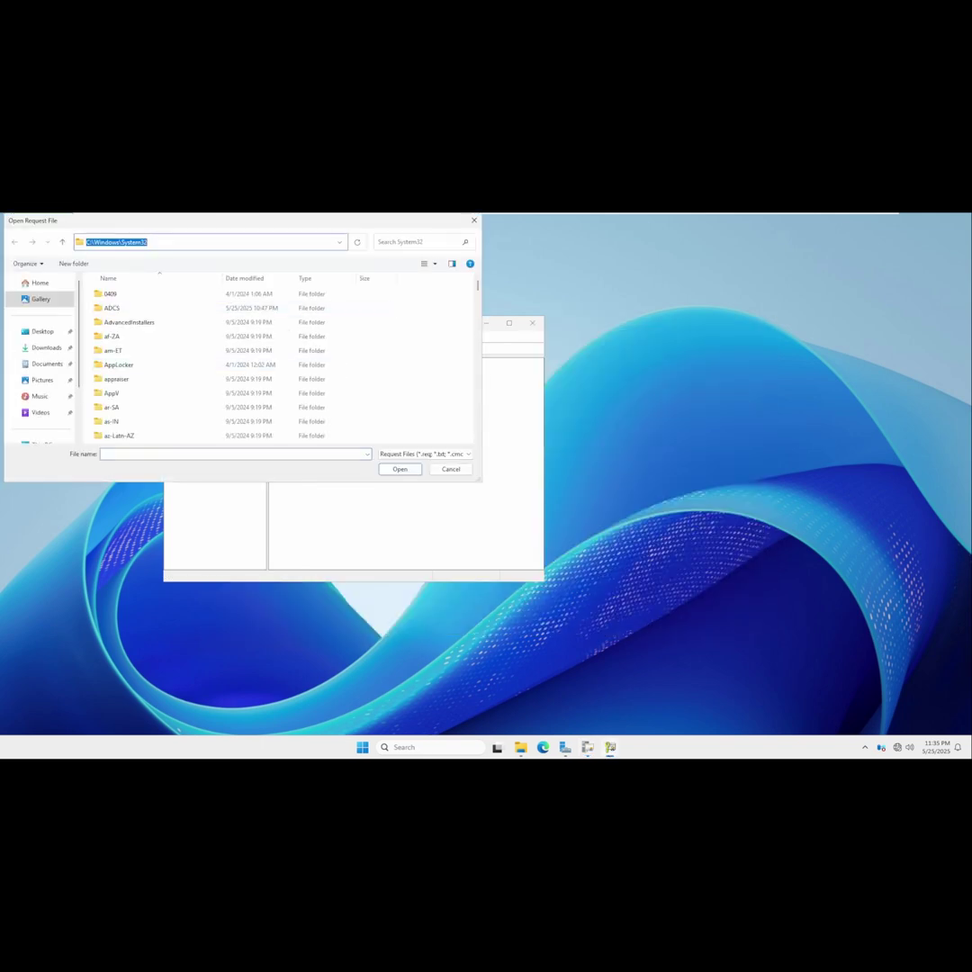
type("\\\\dc01\\")
left_click(125, 255)
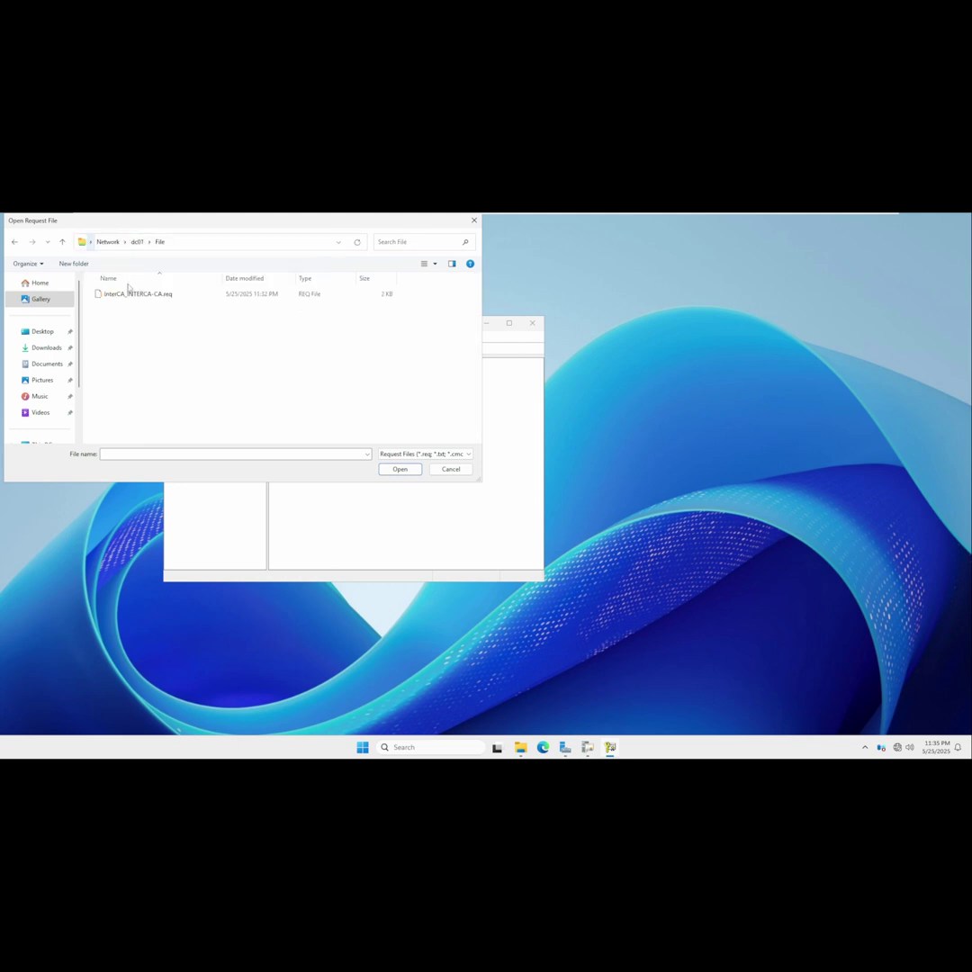
double_click(131, 291)
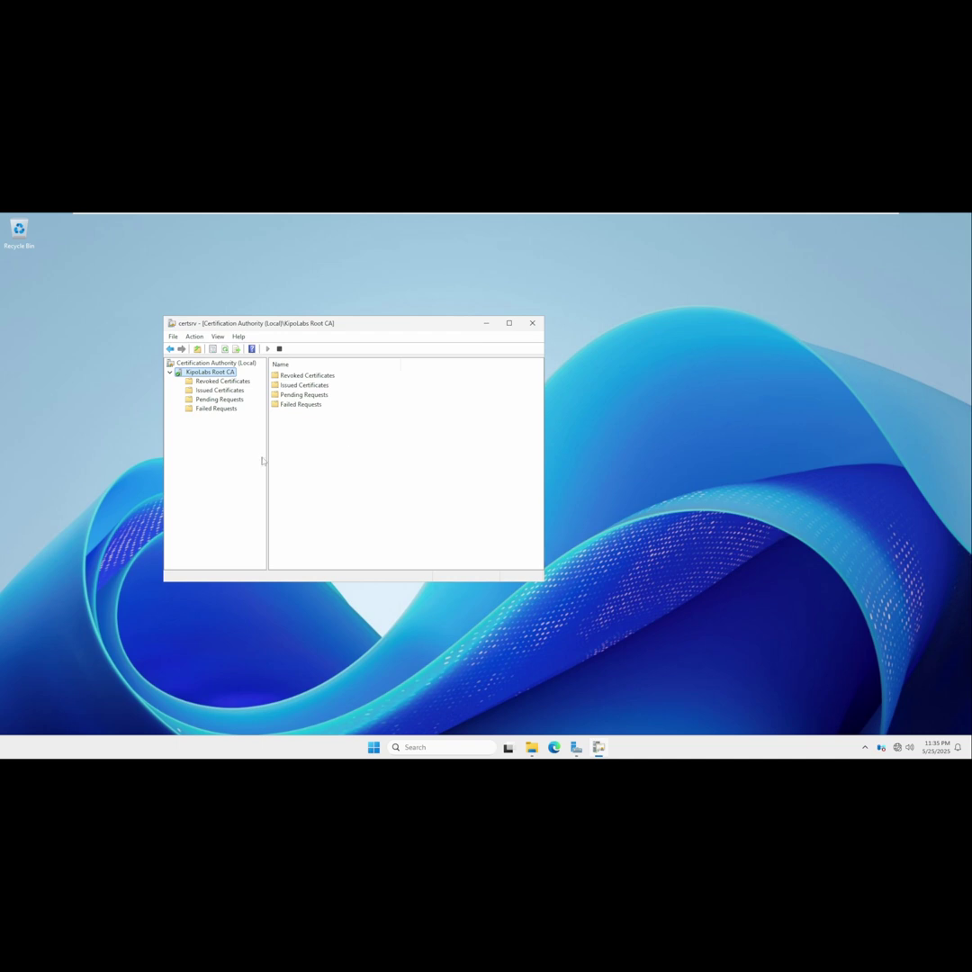
Open Pending Requests and refresh until the intermediate CA's request 3 appears.
left_click(218, 399)
left_click_drag(384, 328, 424, 327)
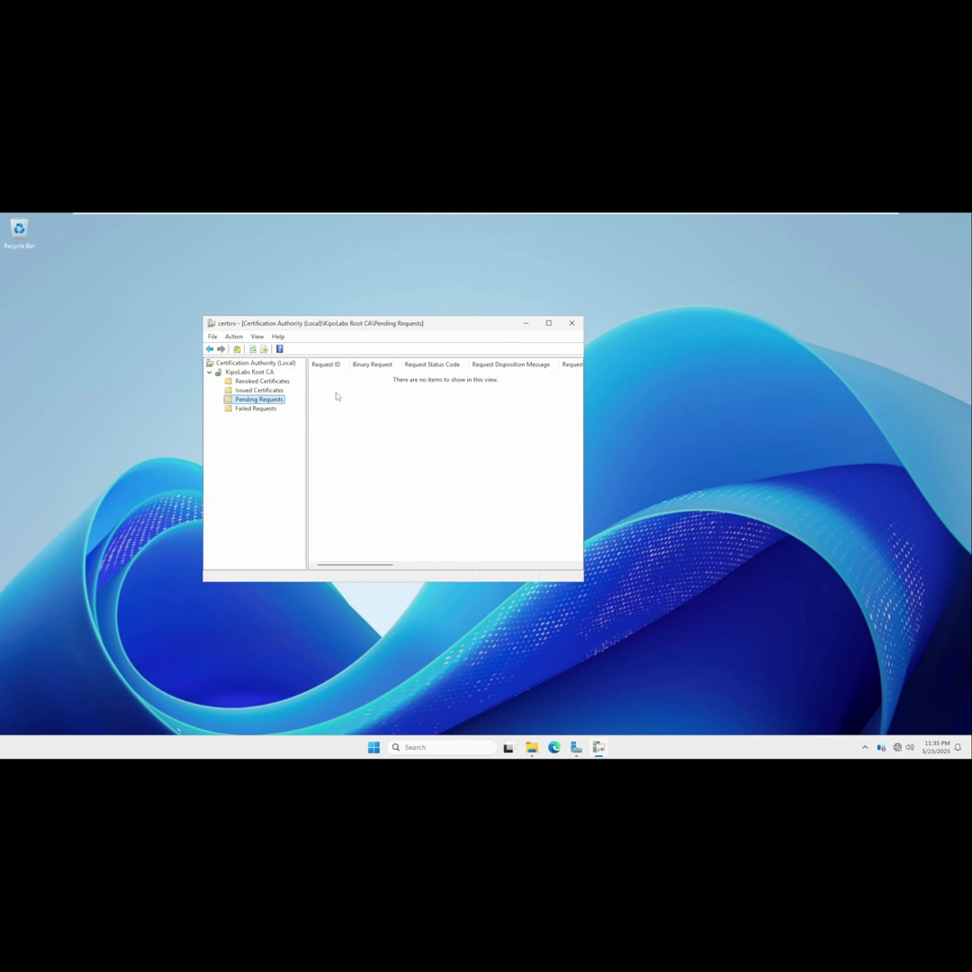
right_click(339, 419)
left_click(370, 425)
right_click(347, 450)
left_click(381, 458)
right_click(369, 441)
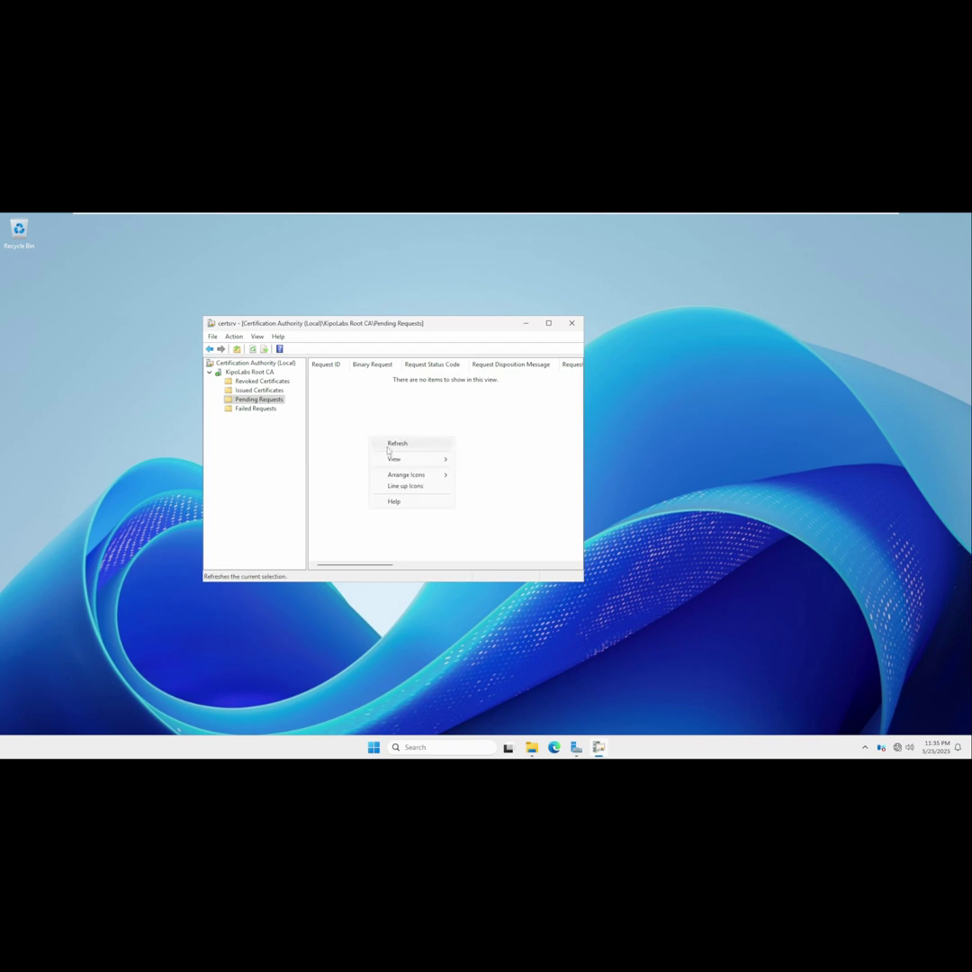
left_click(390, 450)
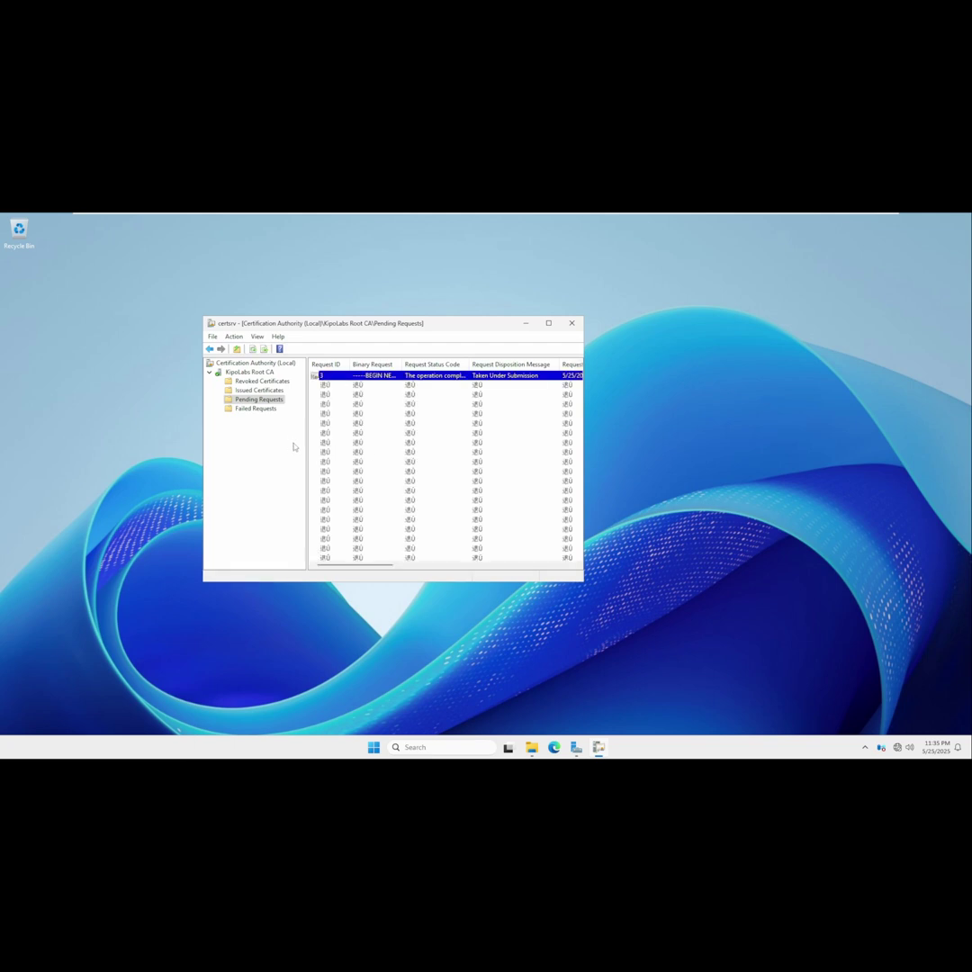
right_click(314, 443)
left_click(333, 452)
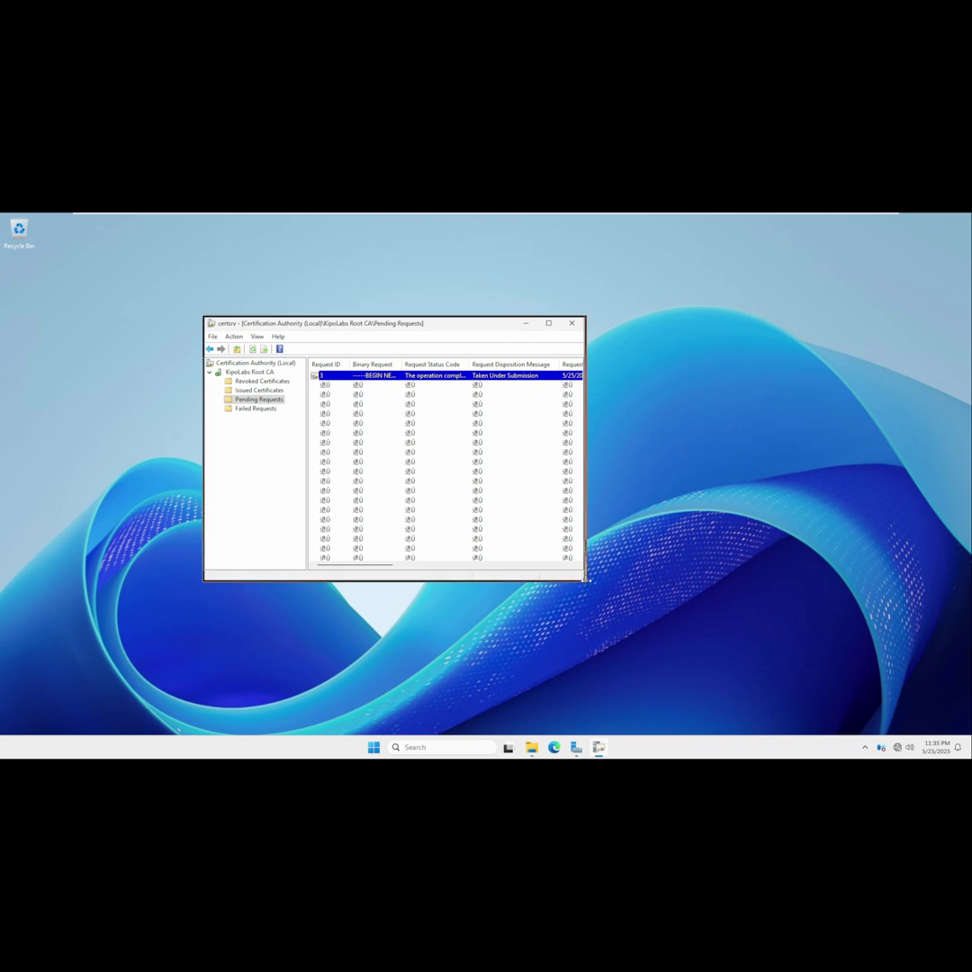
Issue pending request 3 from the intermediate CA.
left_click_drag(582, 576, 669, 580)
left_click(255, 408)
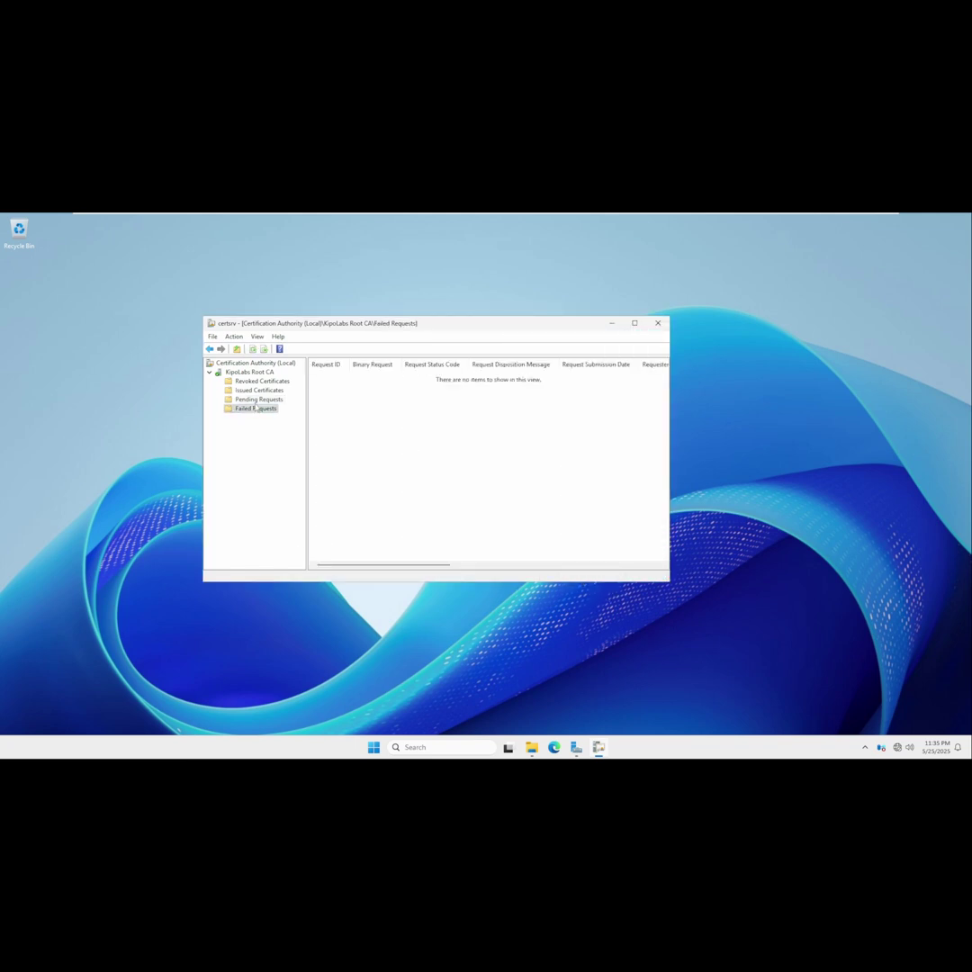
left_click(258, 400)
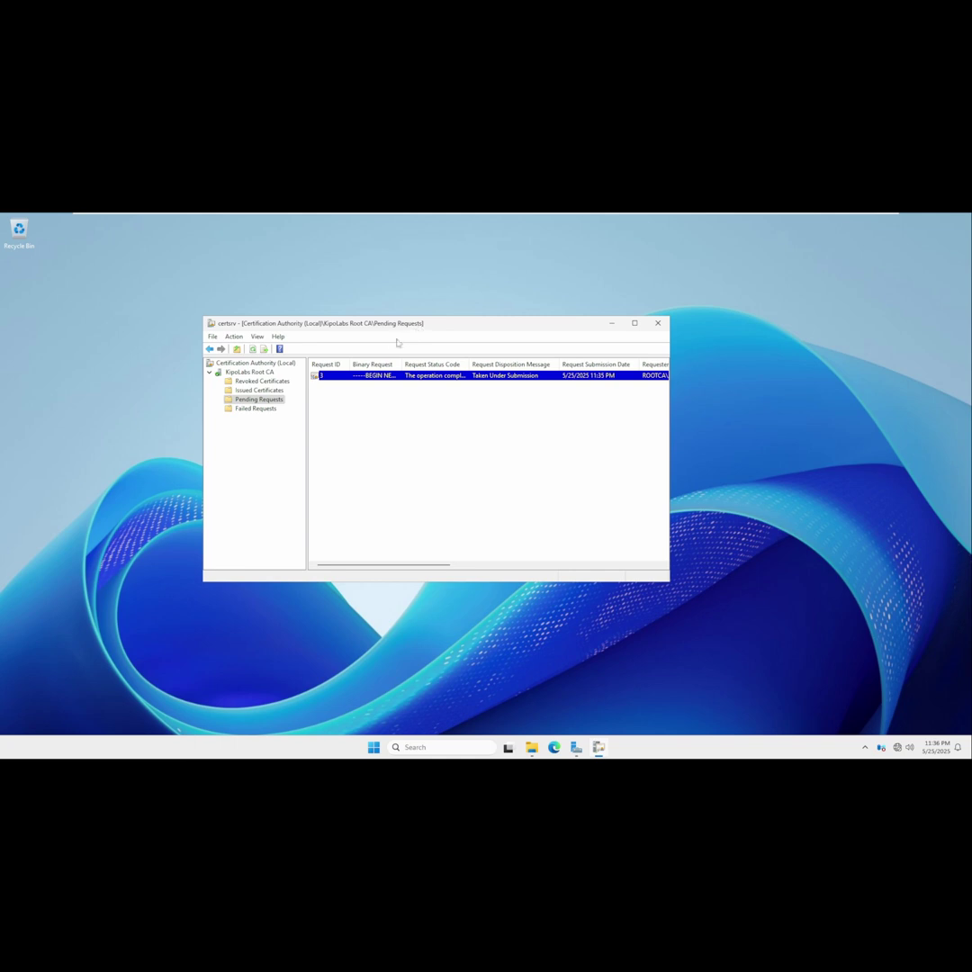
right_click(332, 379)
mouse_move(392, 382)
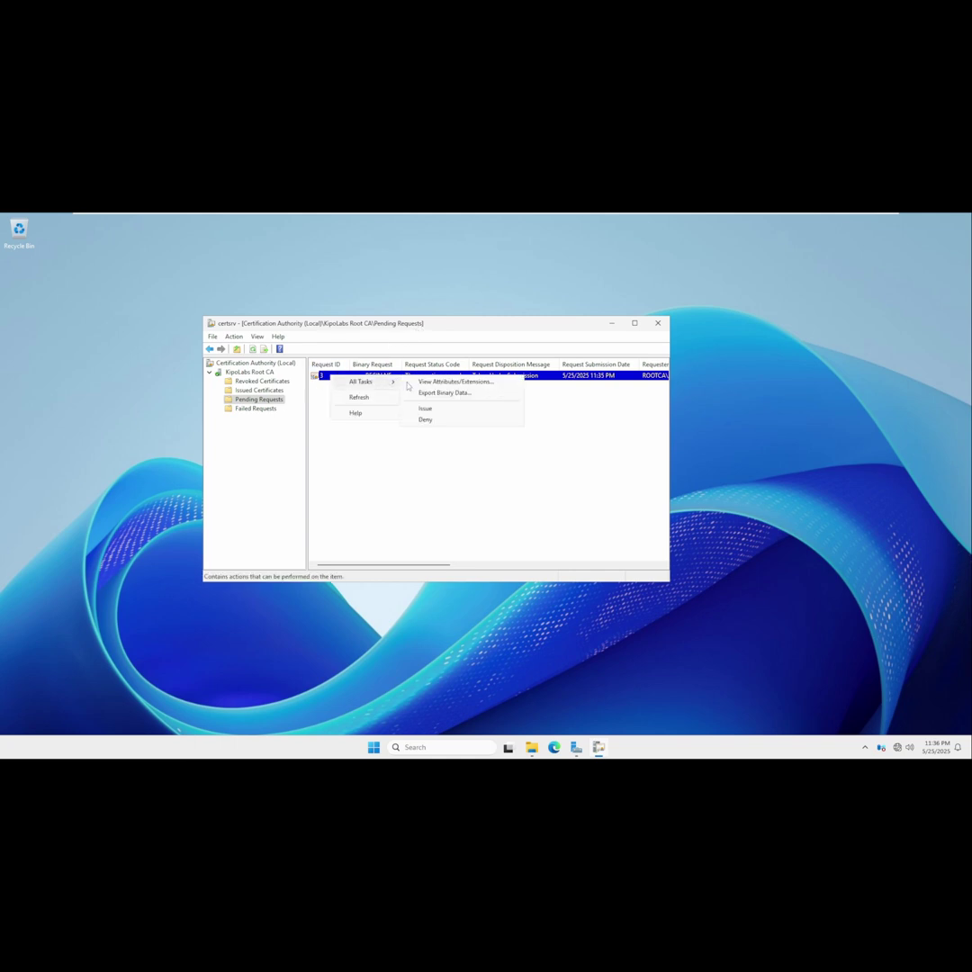
left_click(439, 409)
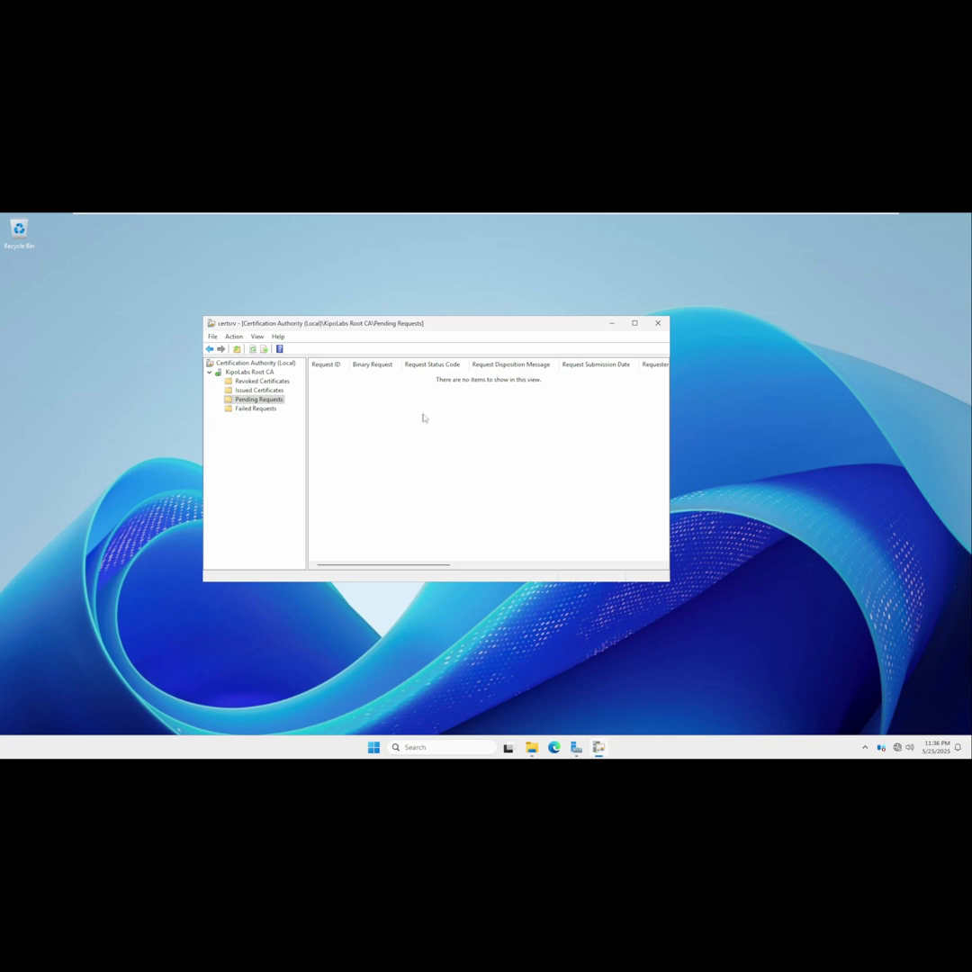
Open issued certificate 3 to check the KipoLabs Intermediate CA certificate valid until 5/25/2026.
left_click(258, 390)
left_click(367, 376)
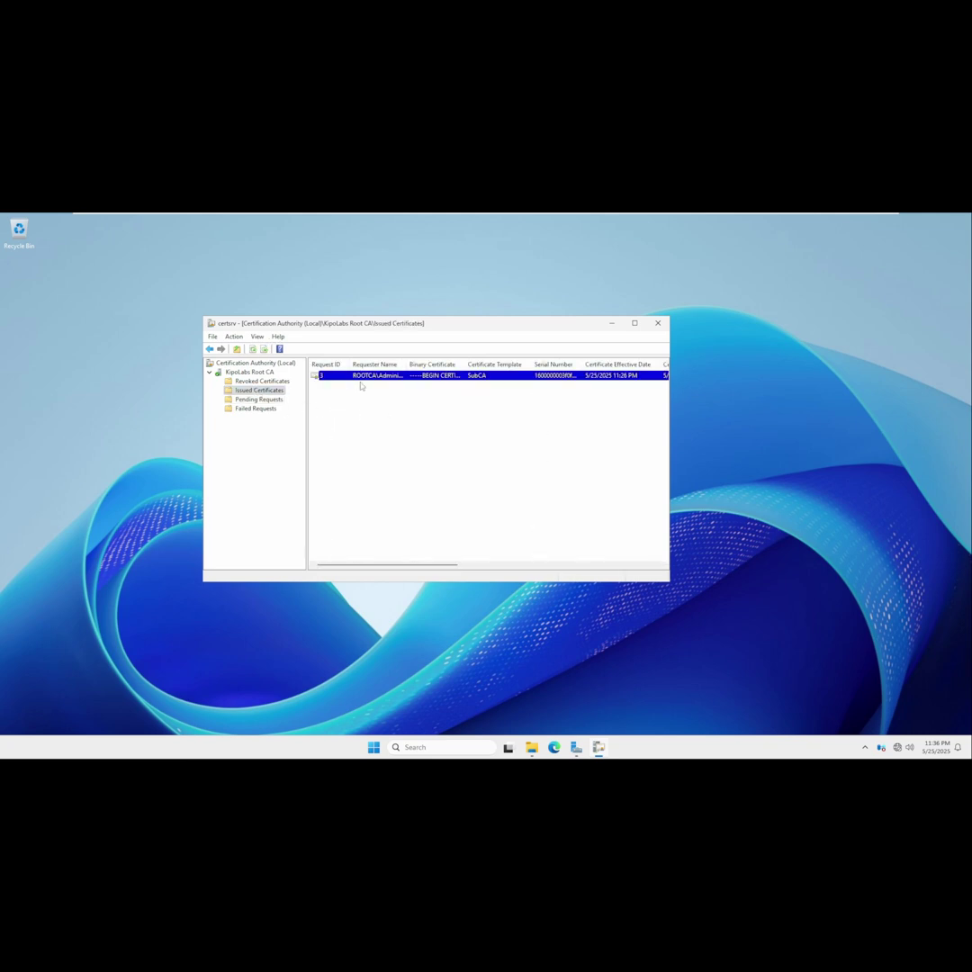
double_click(367, 378)
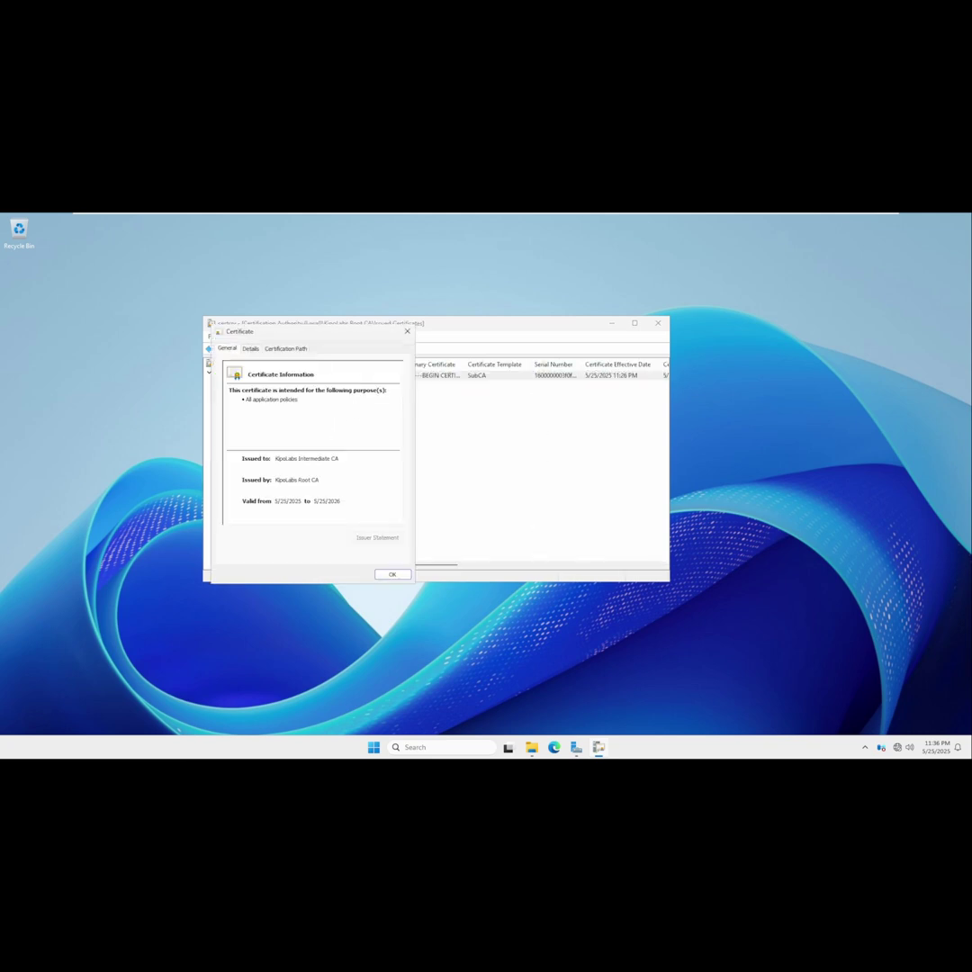
left_click_drag(305, 337, 331, 336)
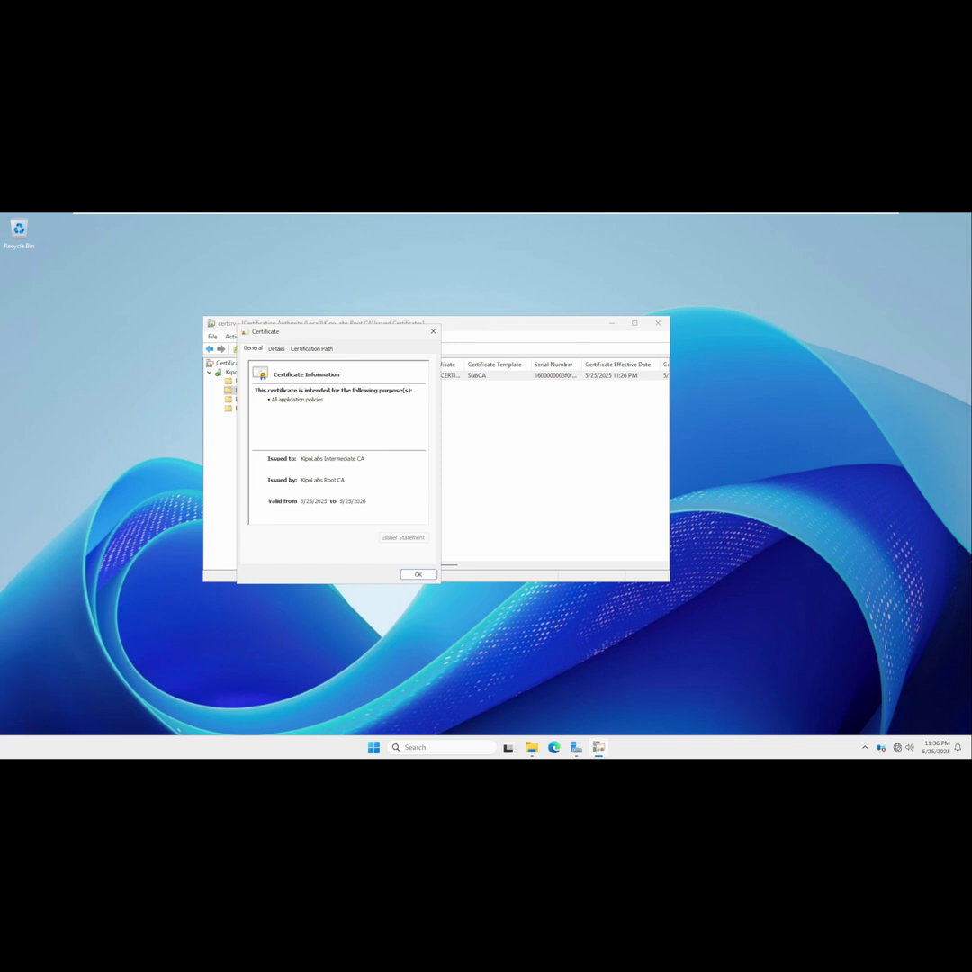
left_click(433, 332)
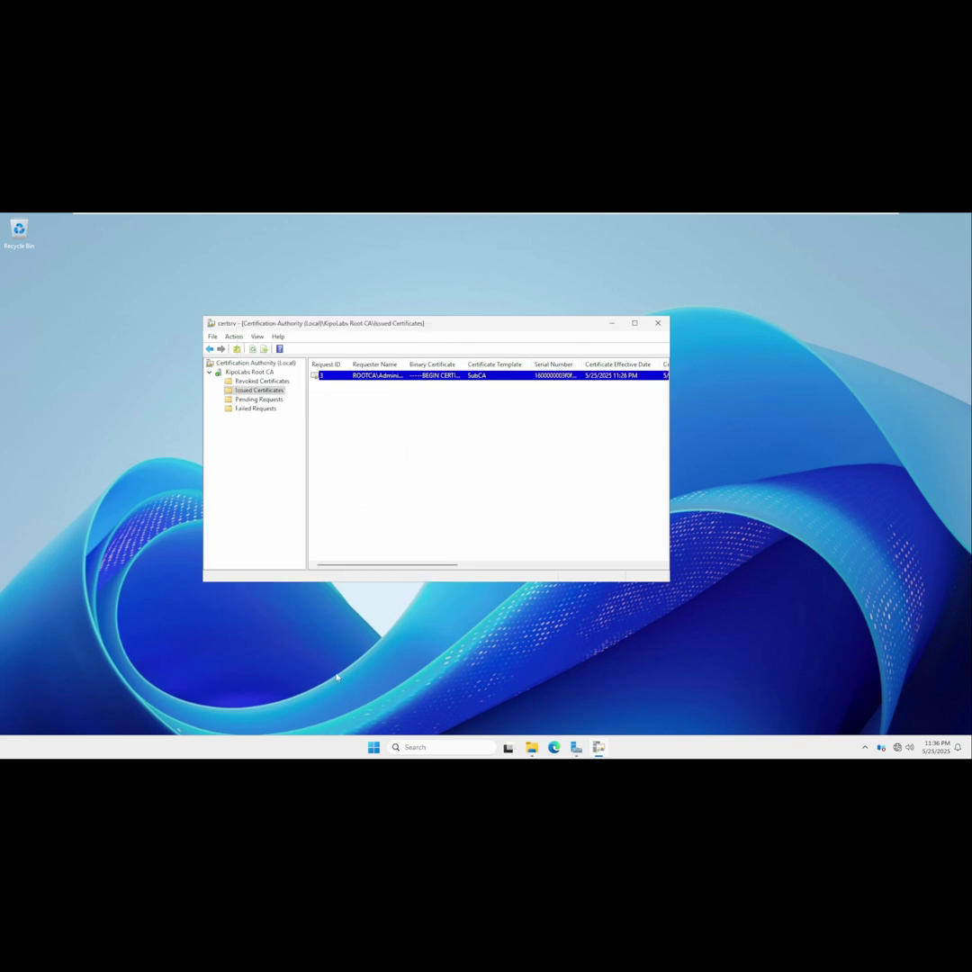
left_click(286, 747)
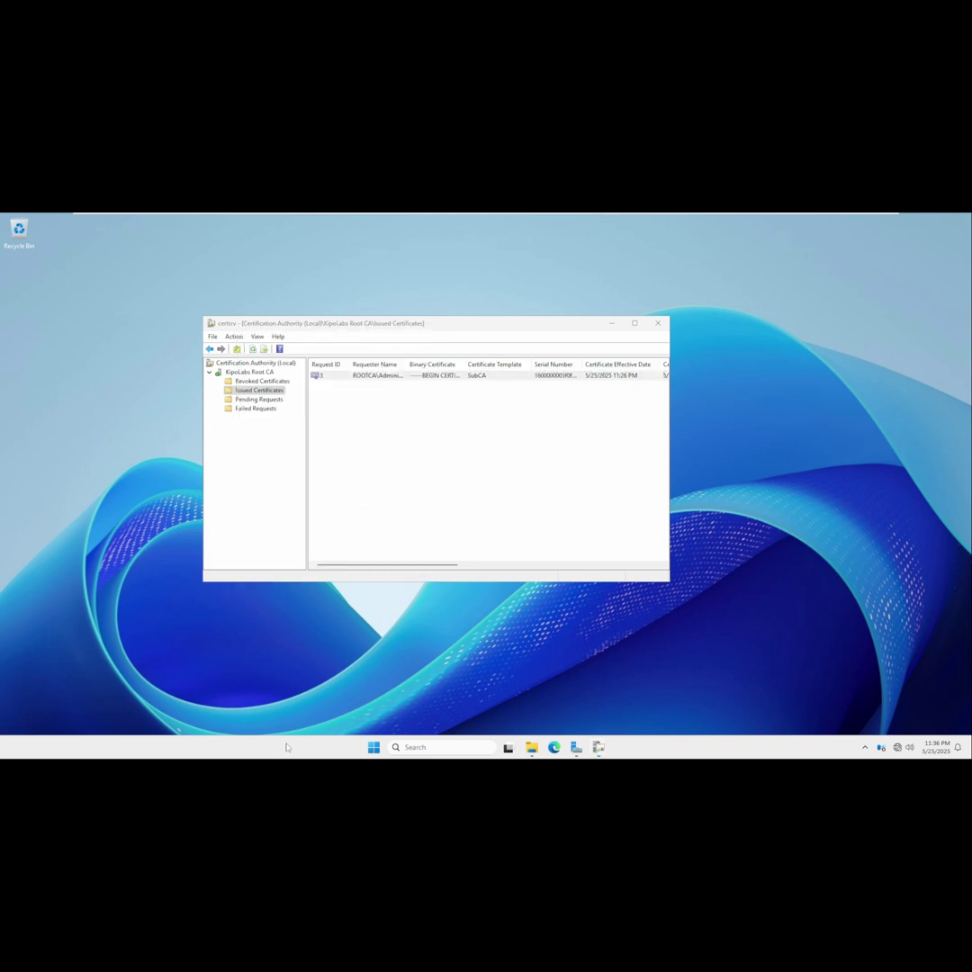
Launch Command Prompt as administrator from Windows search.
left_click(429, 749)
type("cmd")
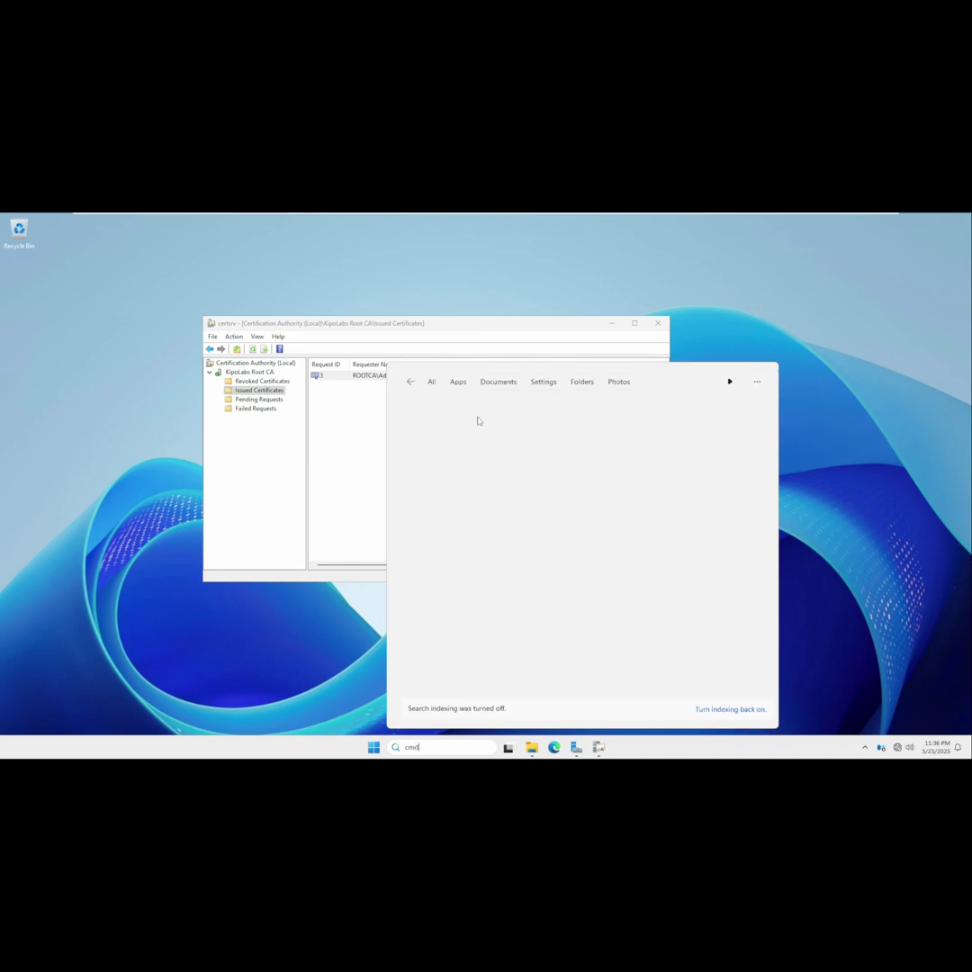
right_click(476, 441)
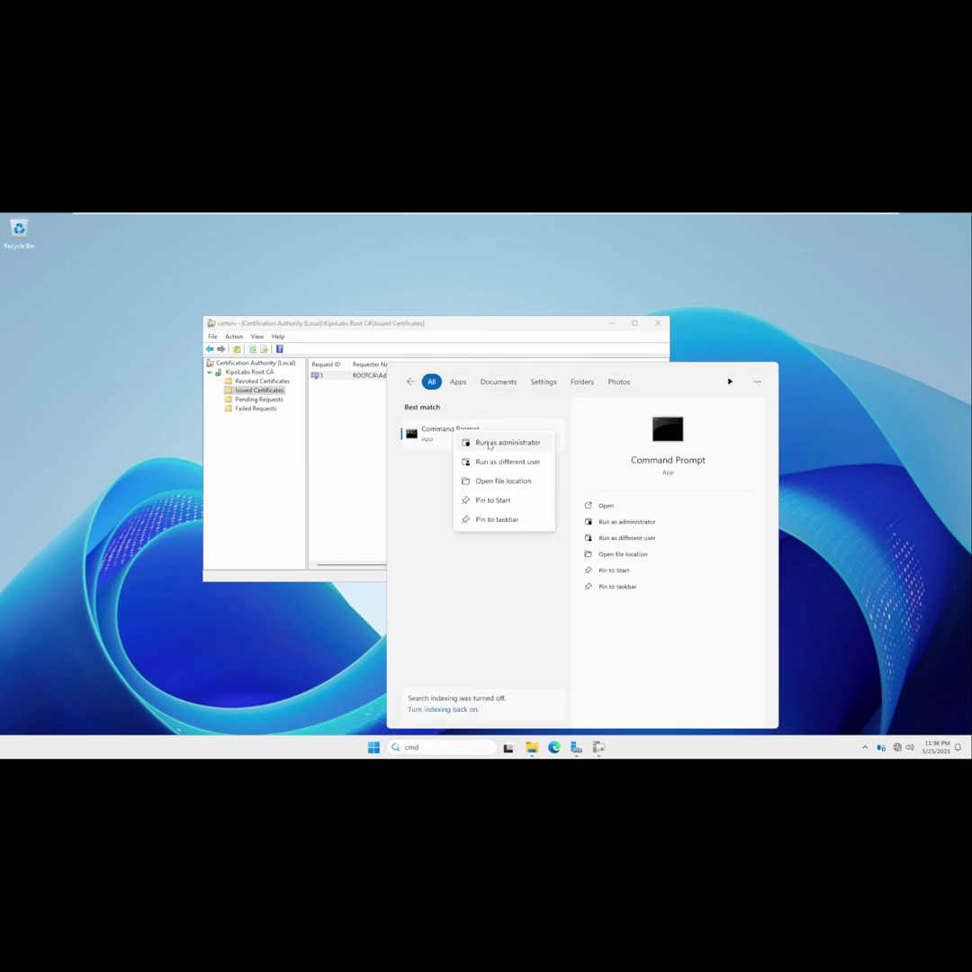
left_click(488, 445)
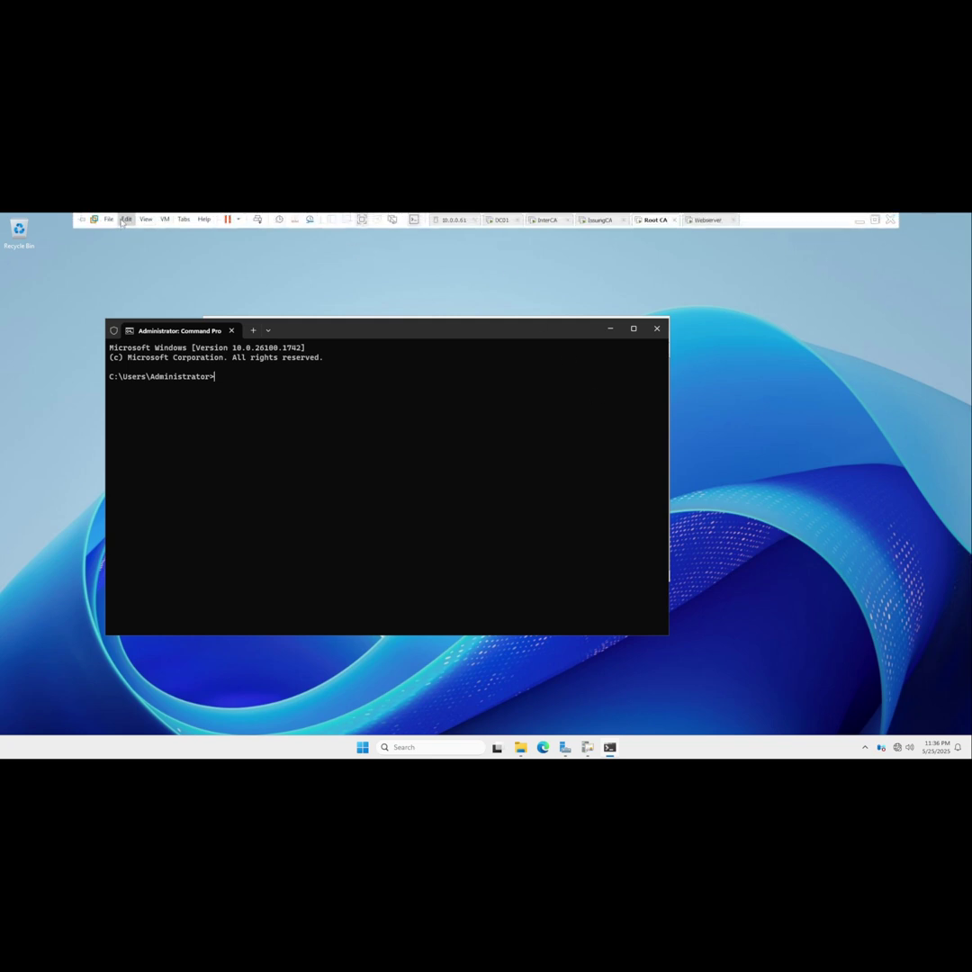
Use certutil -setreg to set ValidityPeriod to Years and ValidityPeriodUnits to 15.
left_click(126, 219)
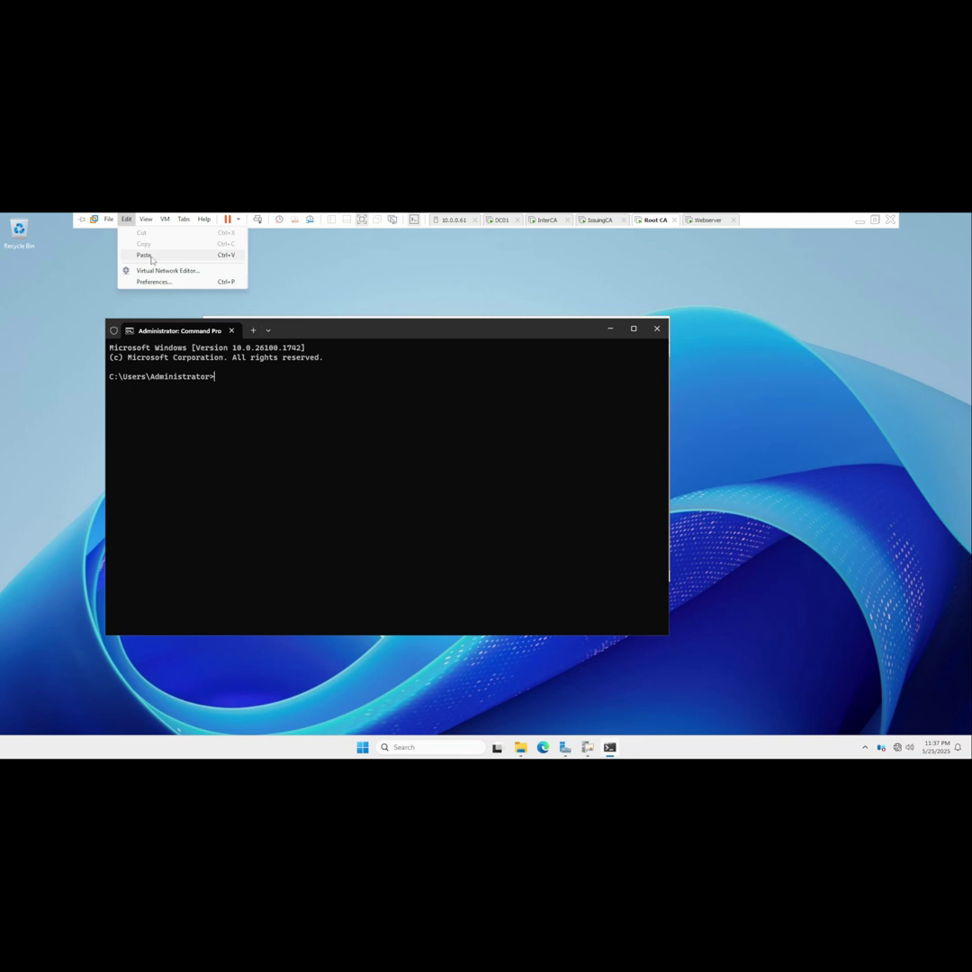
left_click(144, 254)
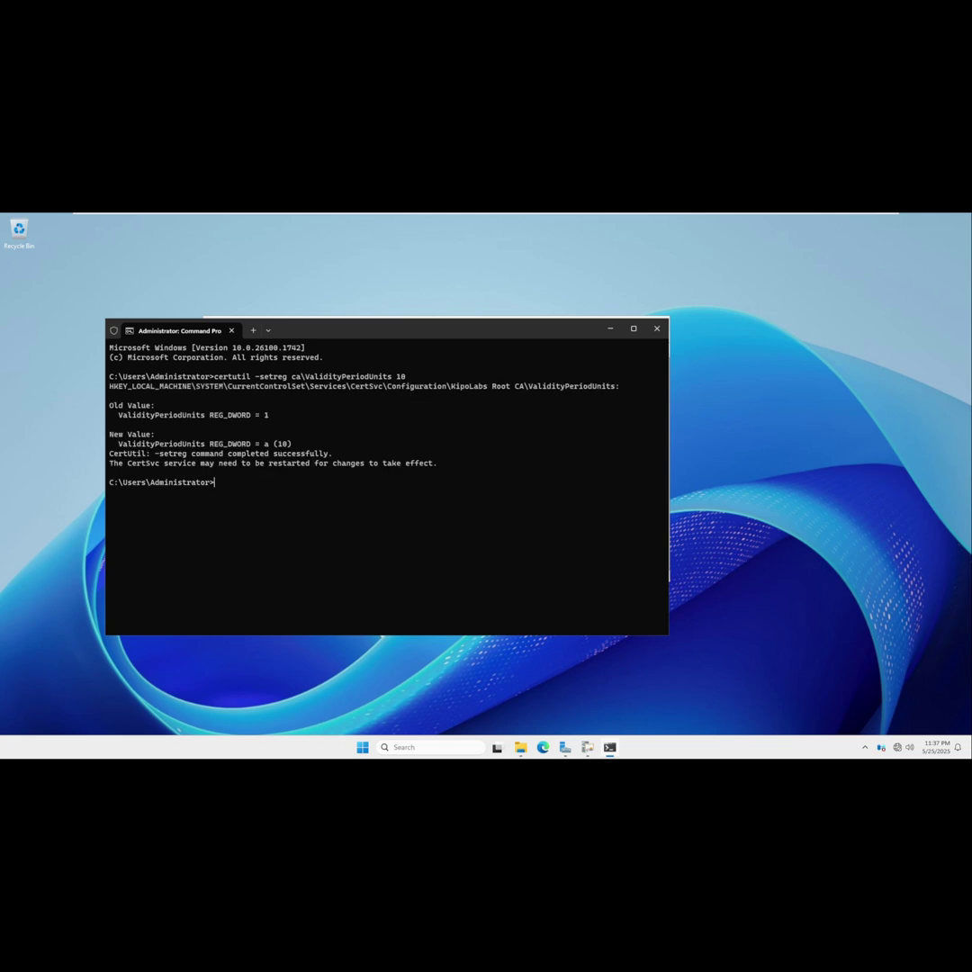
mouse_move(244, 217)
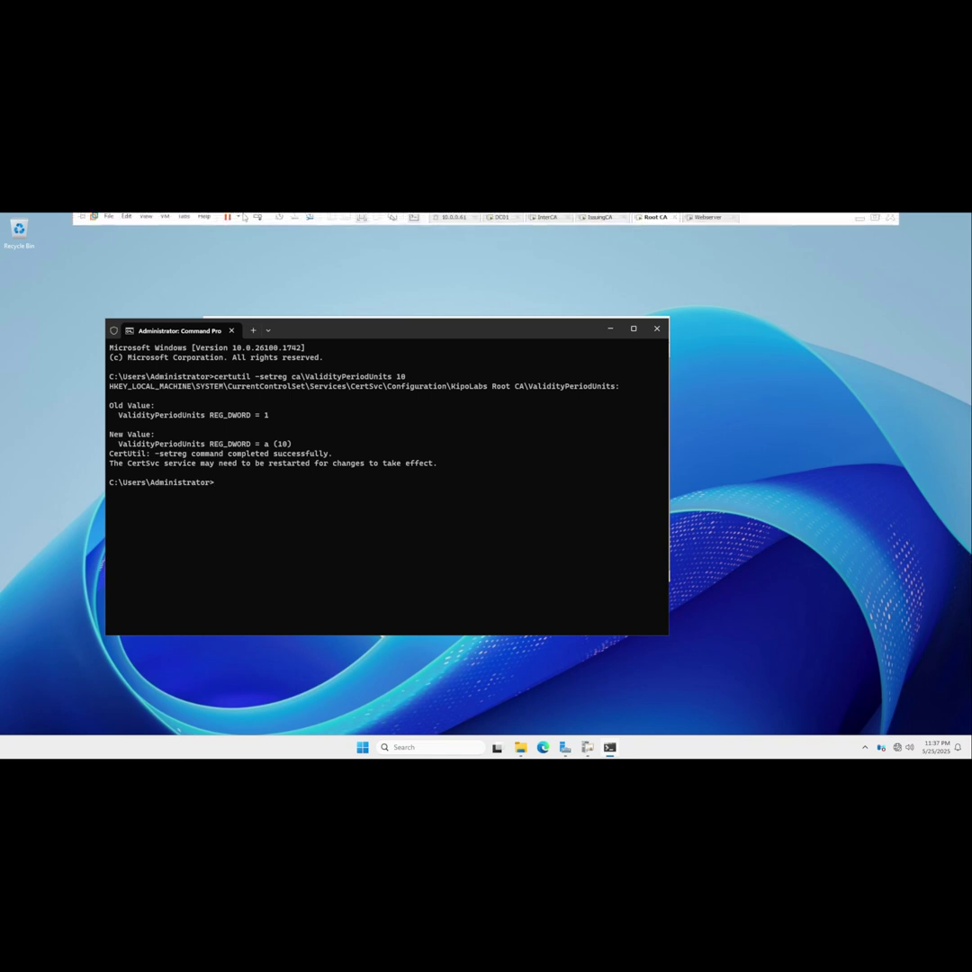
left_click(131, 219)
left_click(144, 256)
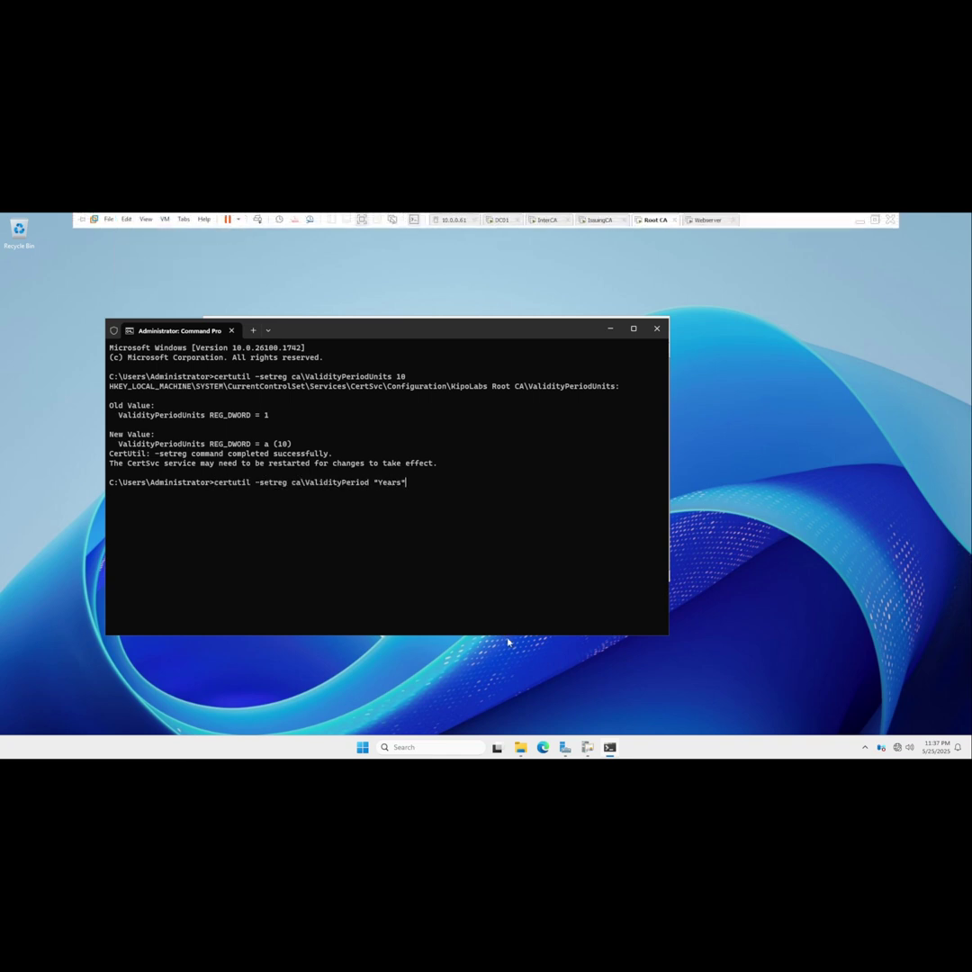
key("Return")
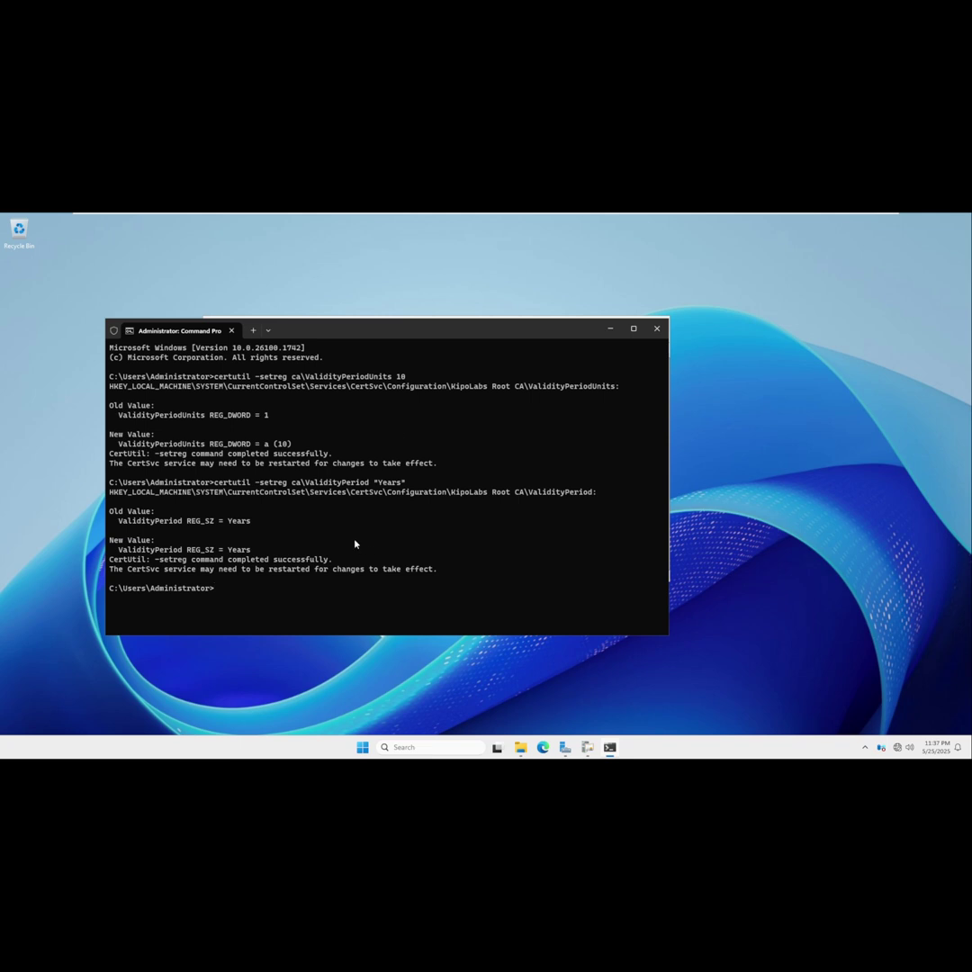
key("Up")
key("Up")
key("BackSpace")
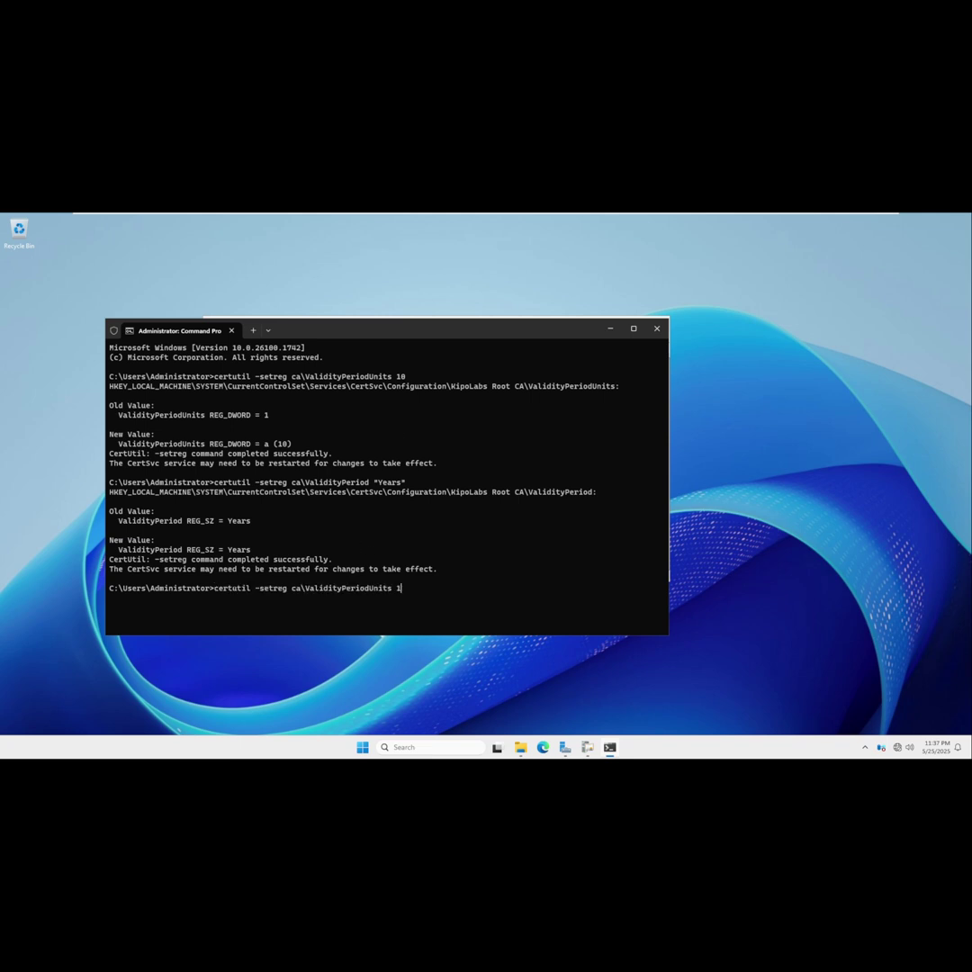
type("5")
key("Up")
key("Up")
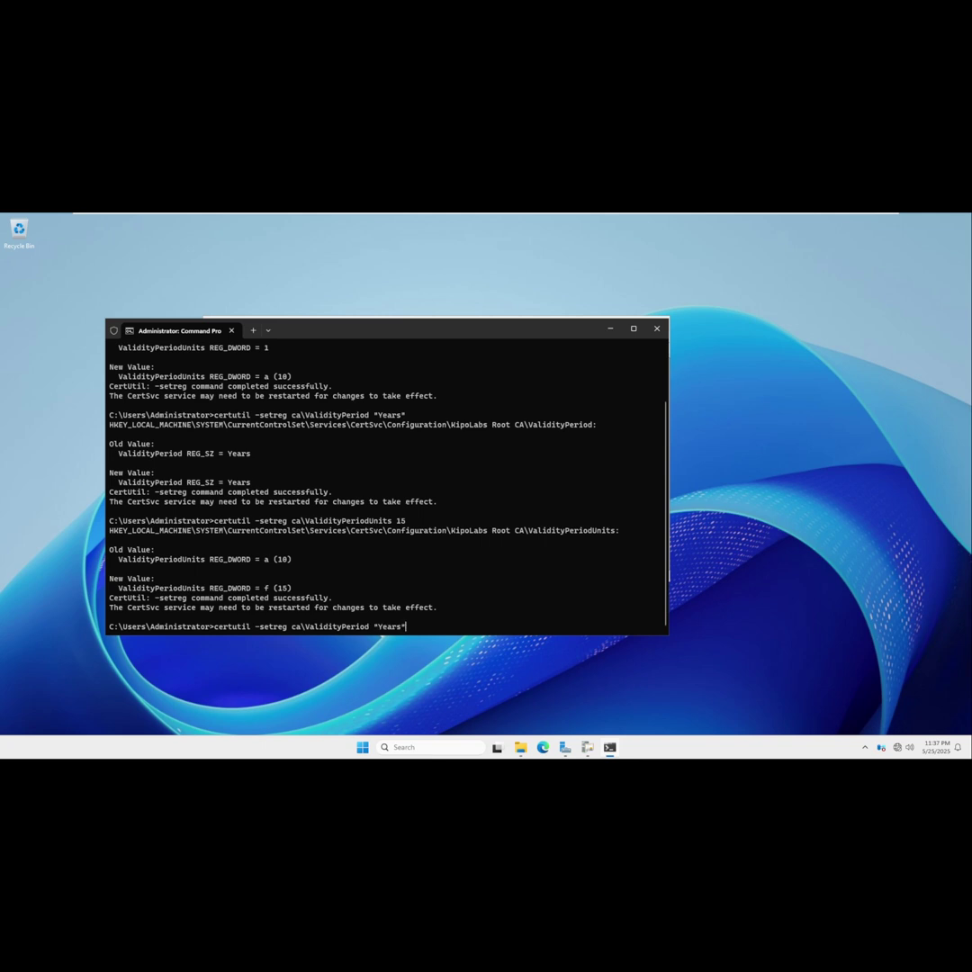
key("Return")
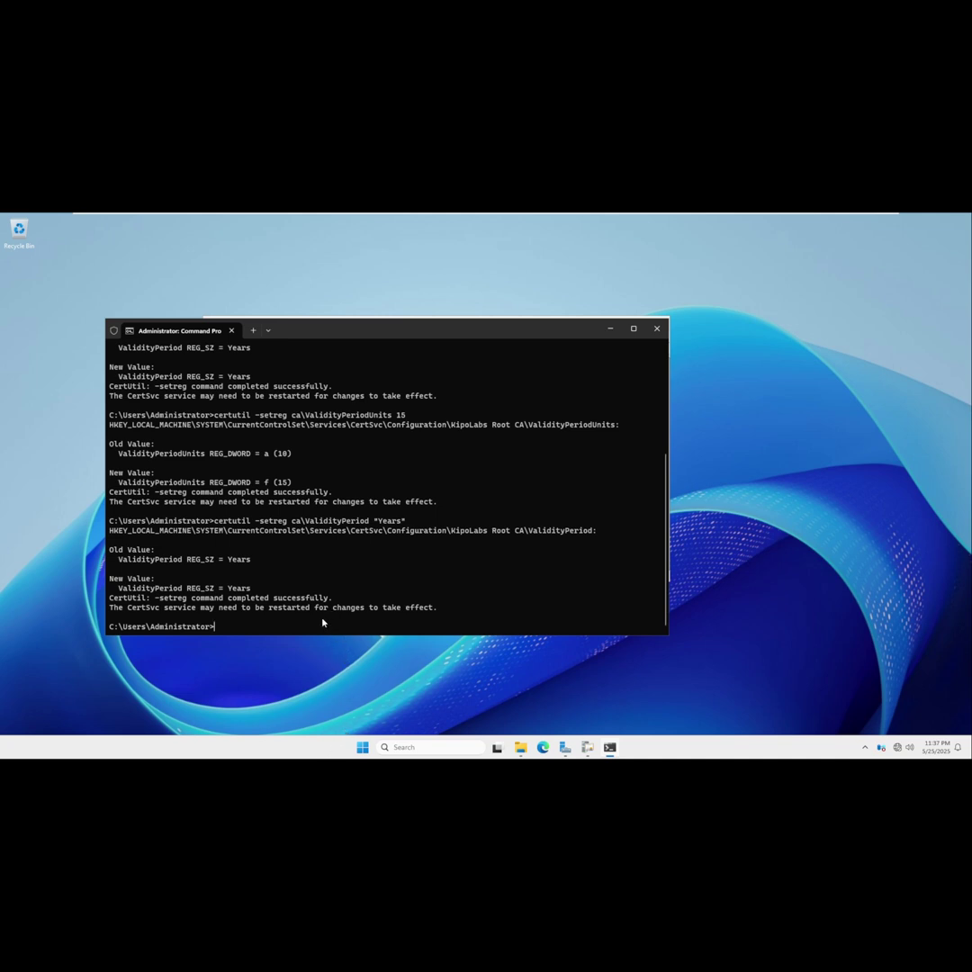
Restart the certificate service with net stop certsvc and net start certsvc.
type("nistrator>net stop certsvc")
key("Return")
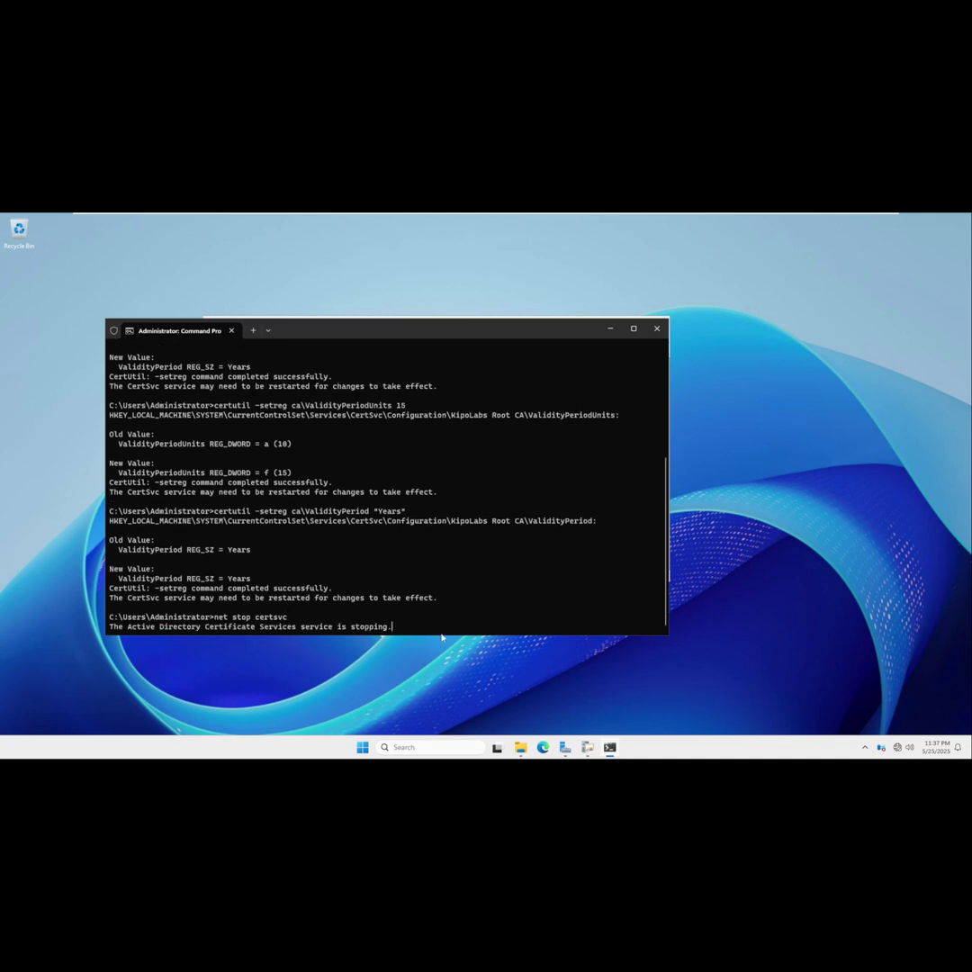
key("Up")
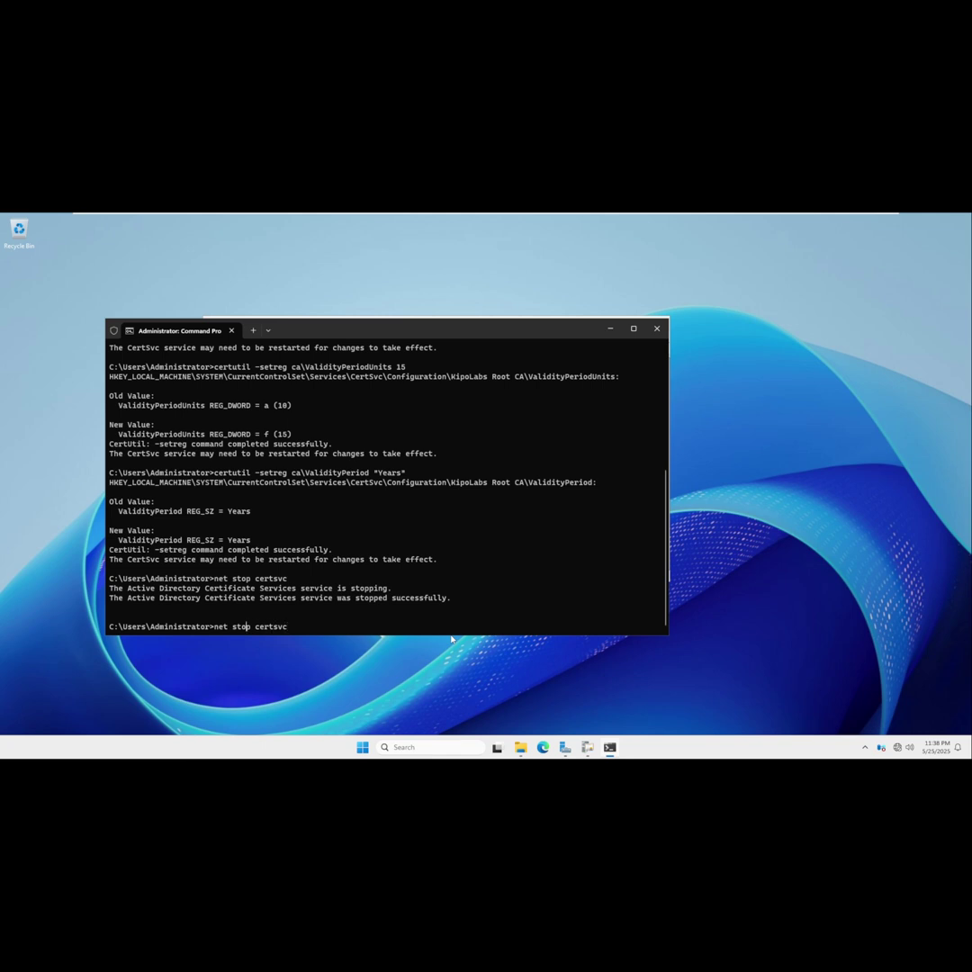
key("BackSpace")
key("BackSpace")
type("art")
key("Return")
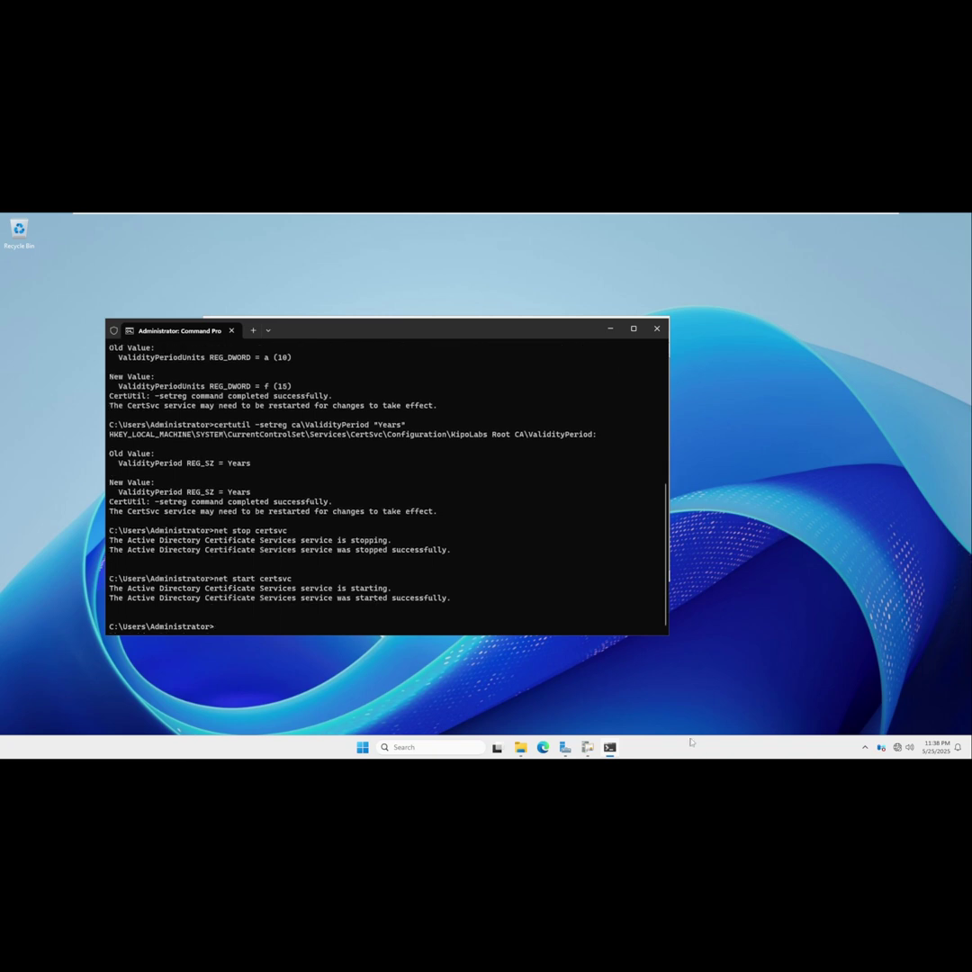
Bring back the certsrv console, select KipoLabs Root CA, and start its certificate service.
left_click(589, 747)
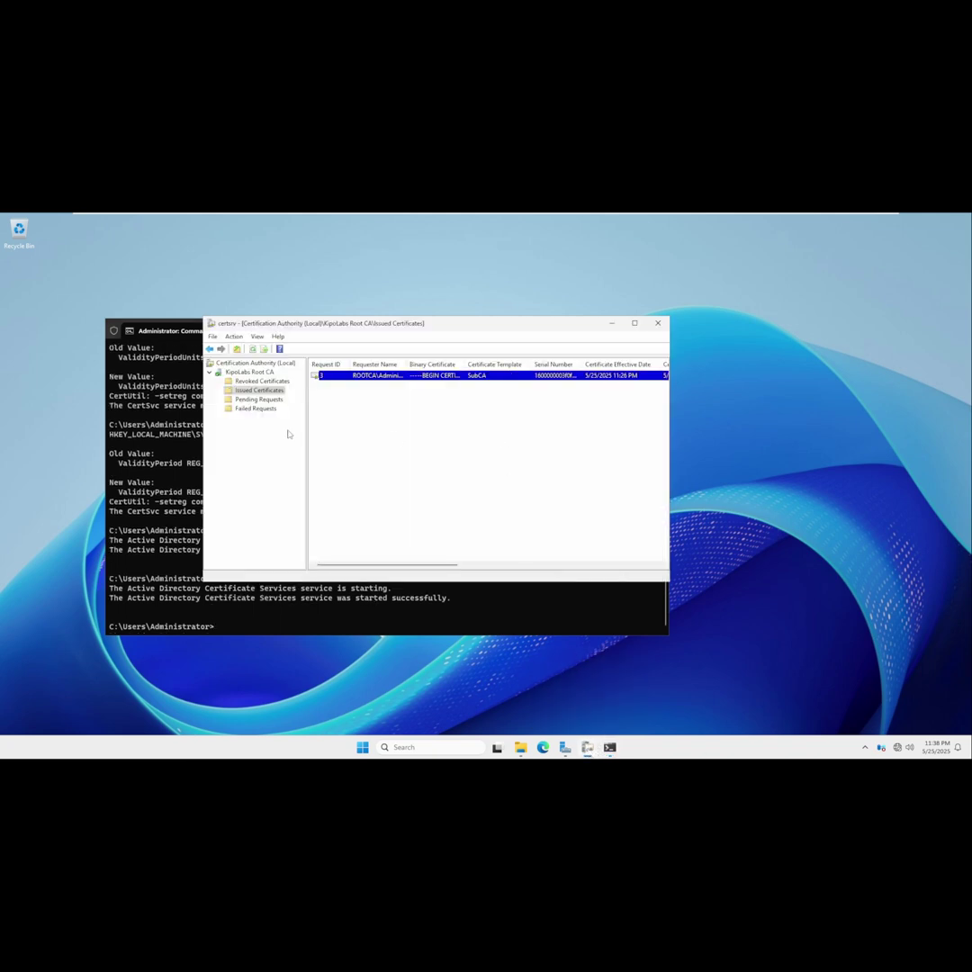
left_click(247, 372)
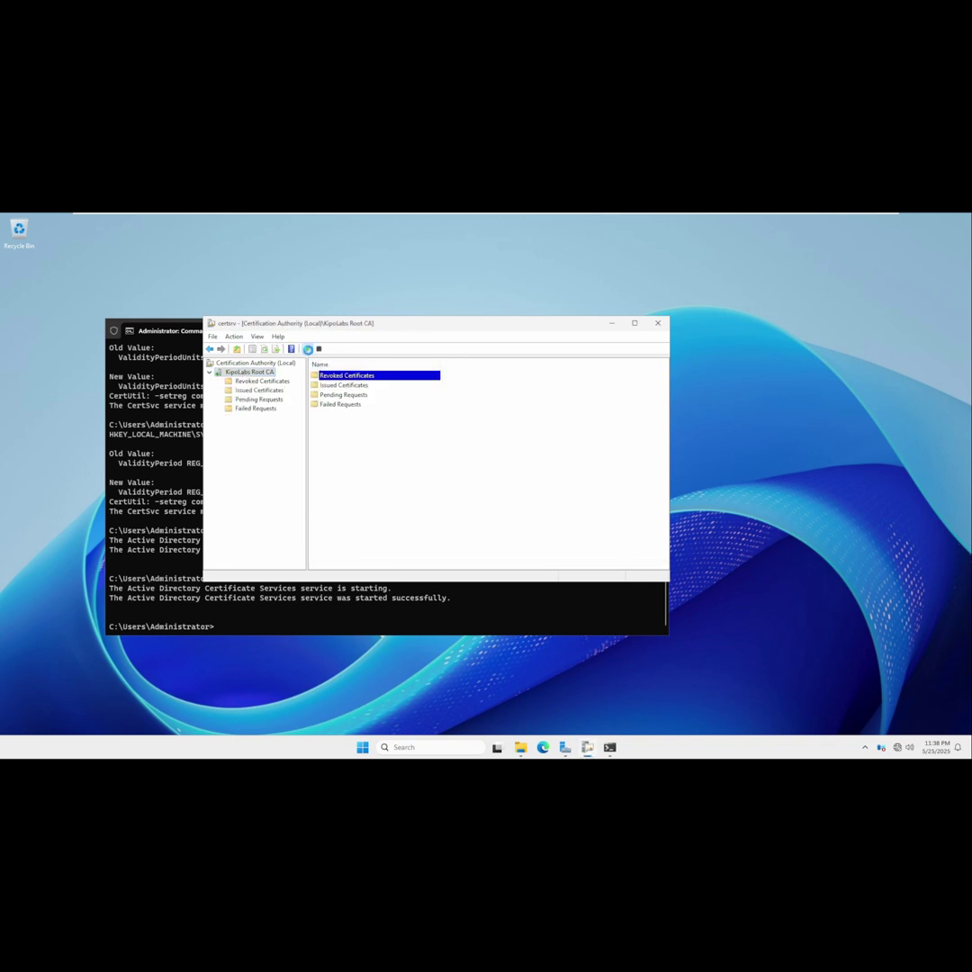
left_click(306, 349)
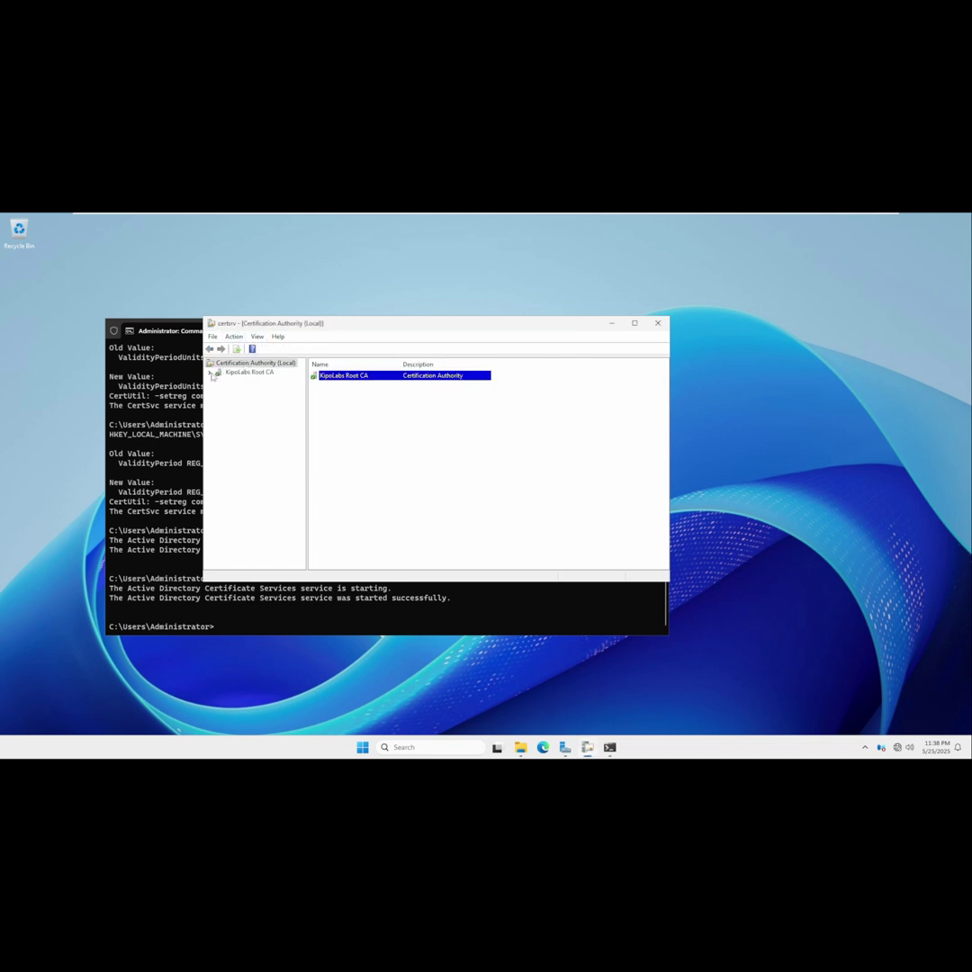
Submit interCA_INTERCA-CA.req as a new certificate request to KipoLabs Root CA.
left_click(210, 372)
right_click(248, 372)
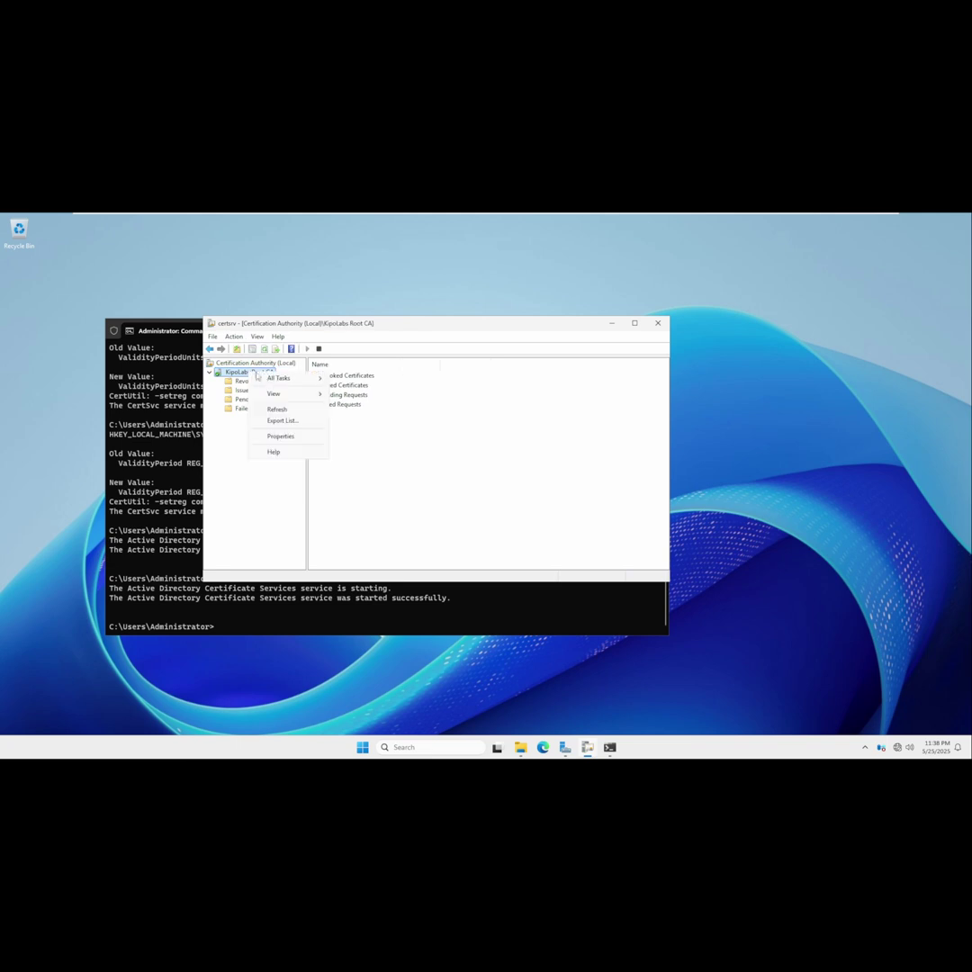
mouse_move(299, 384)
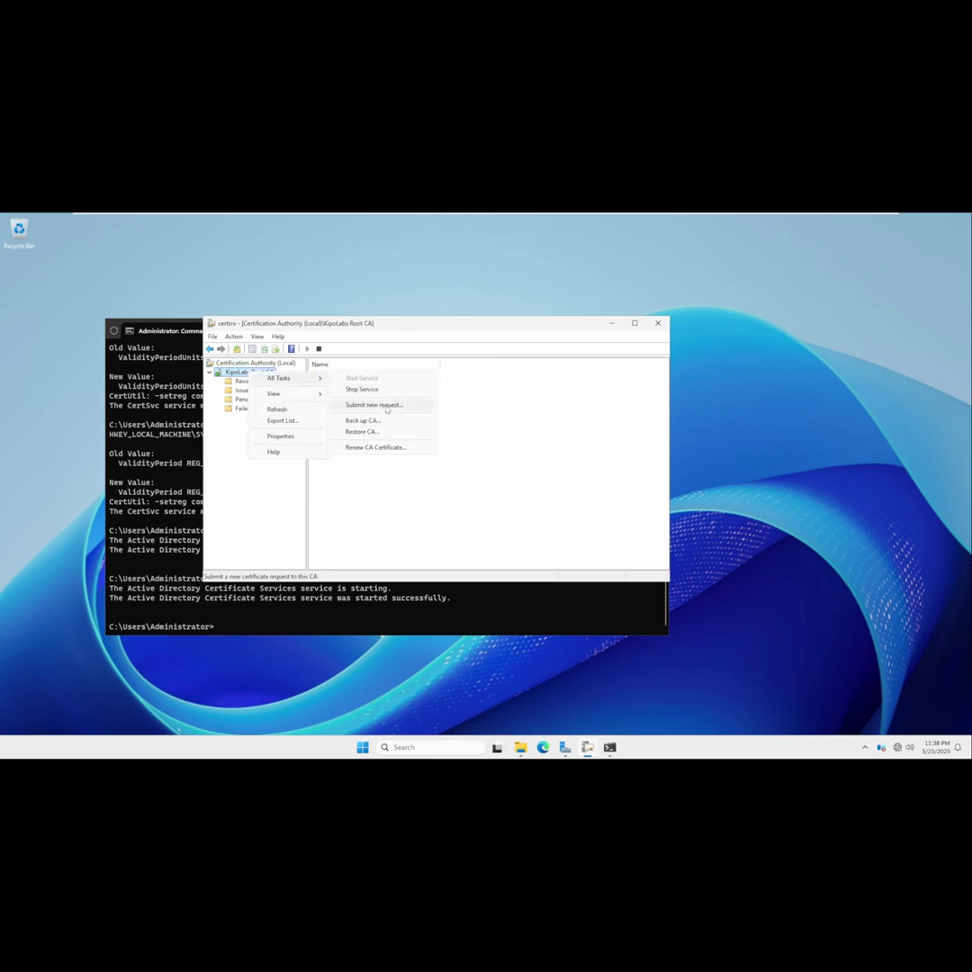
left_click(386, 410)
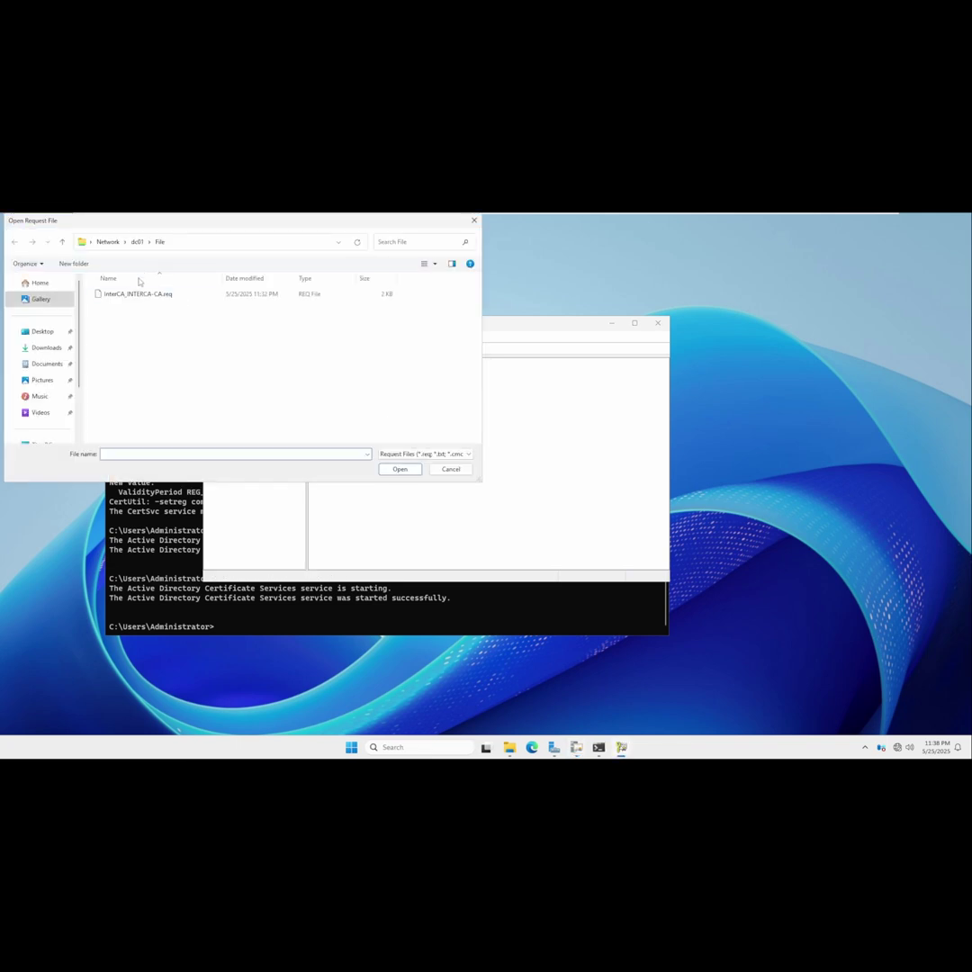
double_click(144, 297)
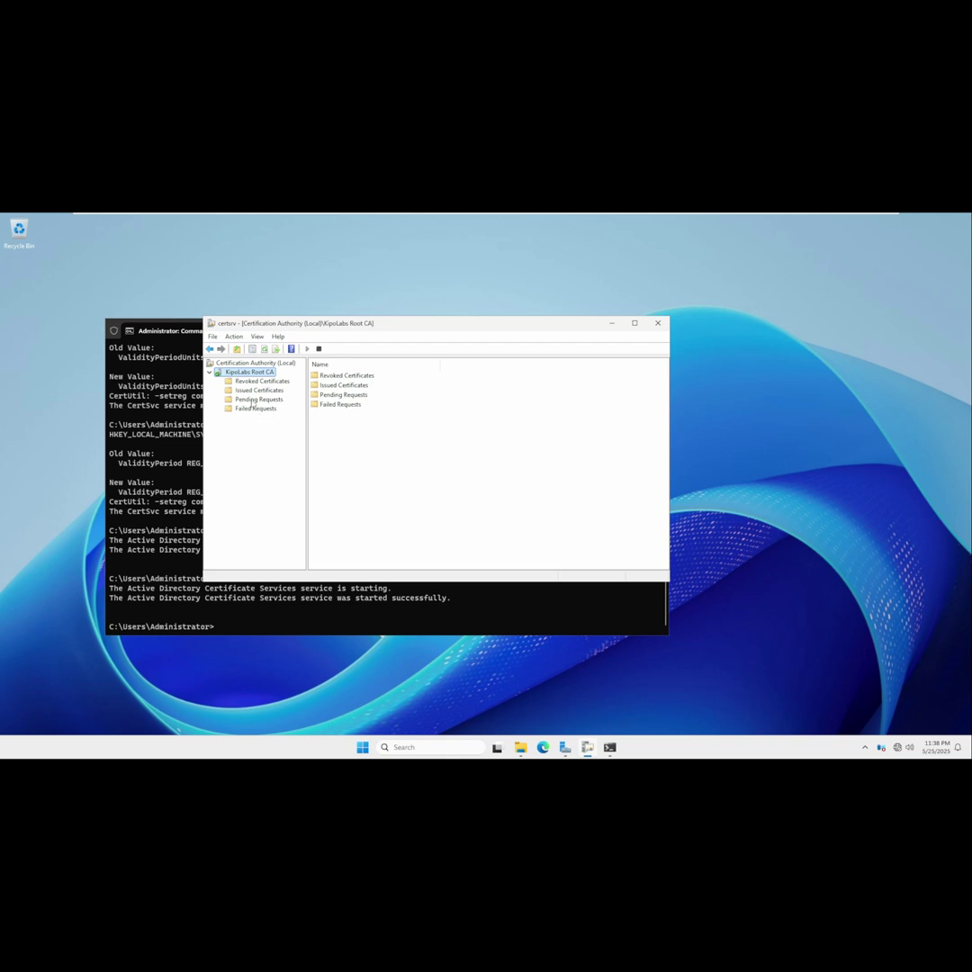
Issue pending request 5 from the intermediate CA.
left_click(253, 400)
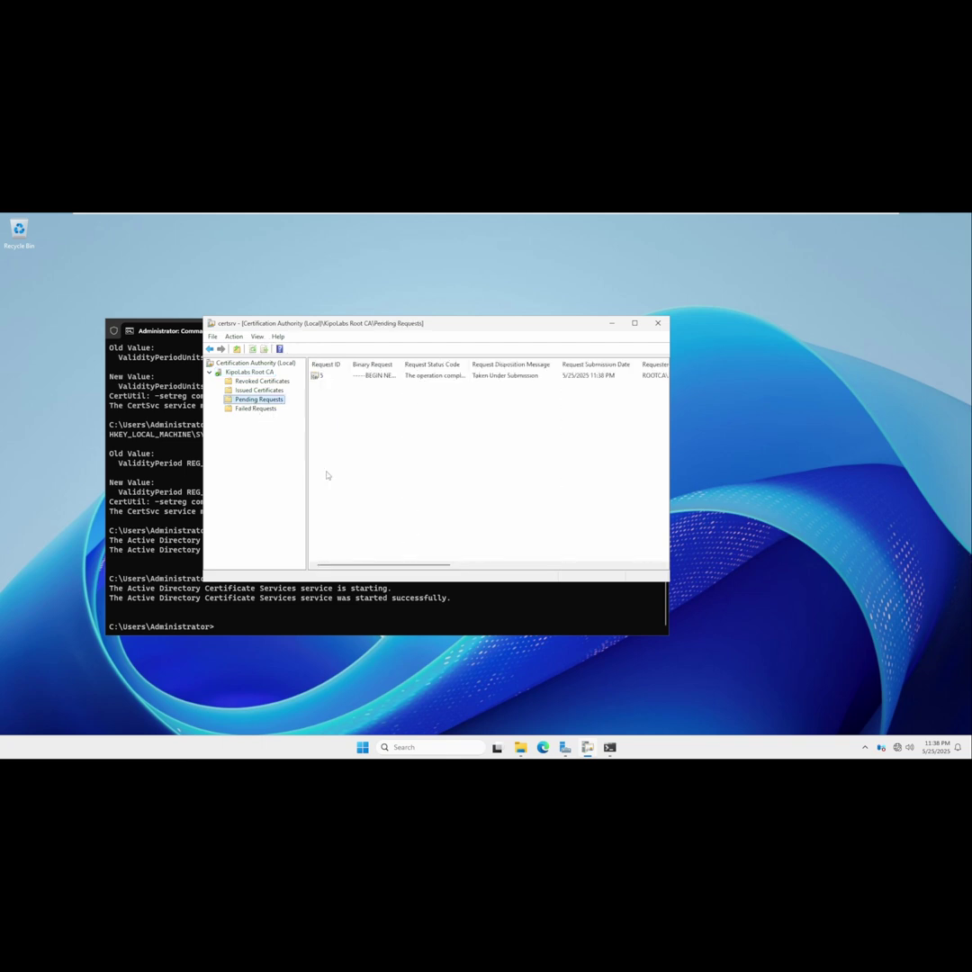
left_click(352, 377)
right_click(333, 376)
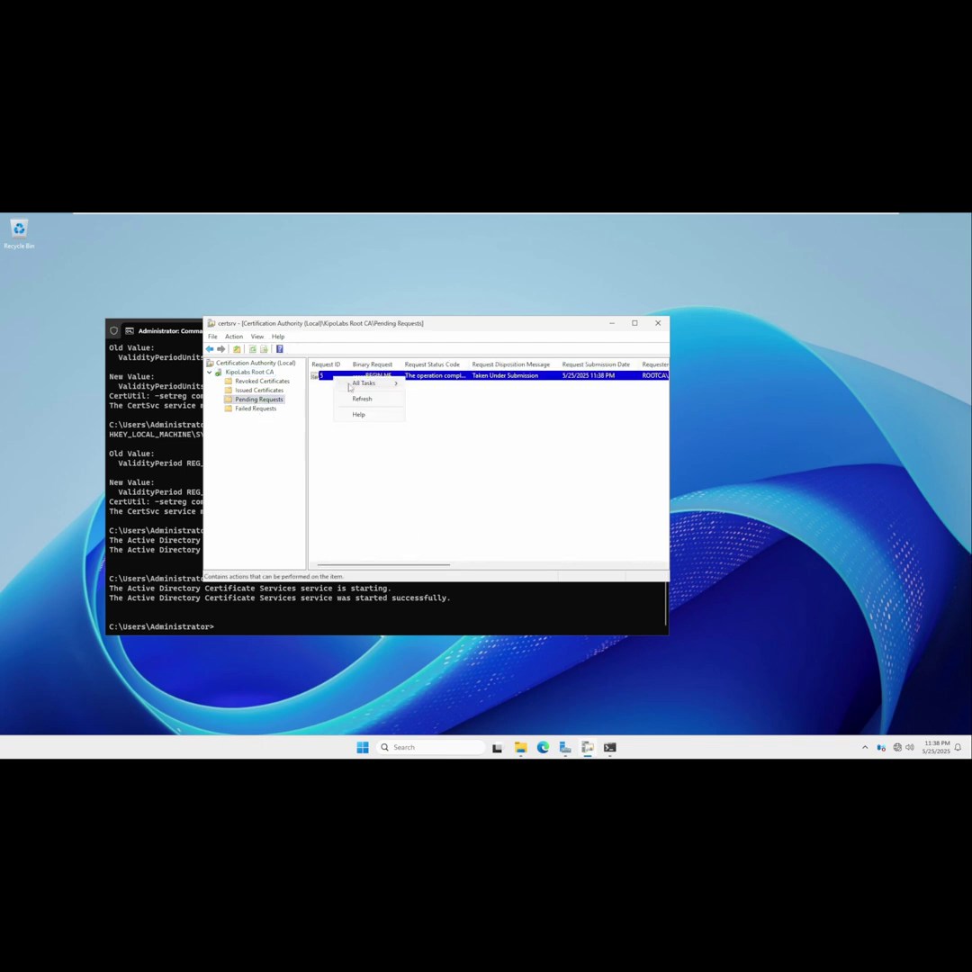
mouse_move(369, 384)
left_click(430, 409)
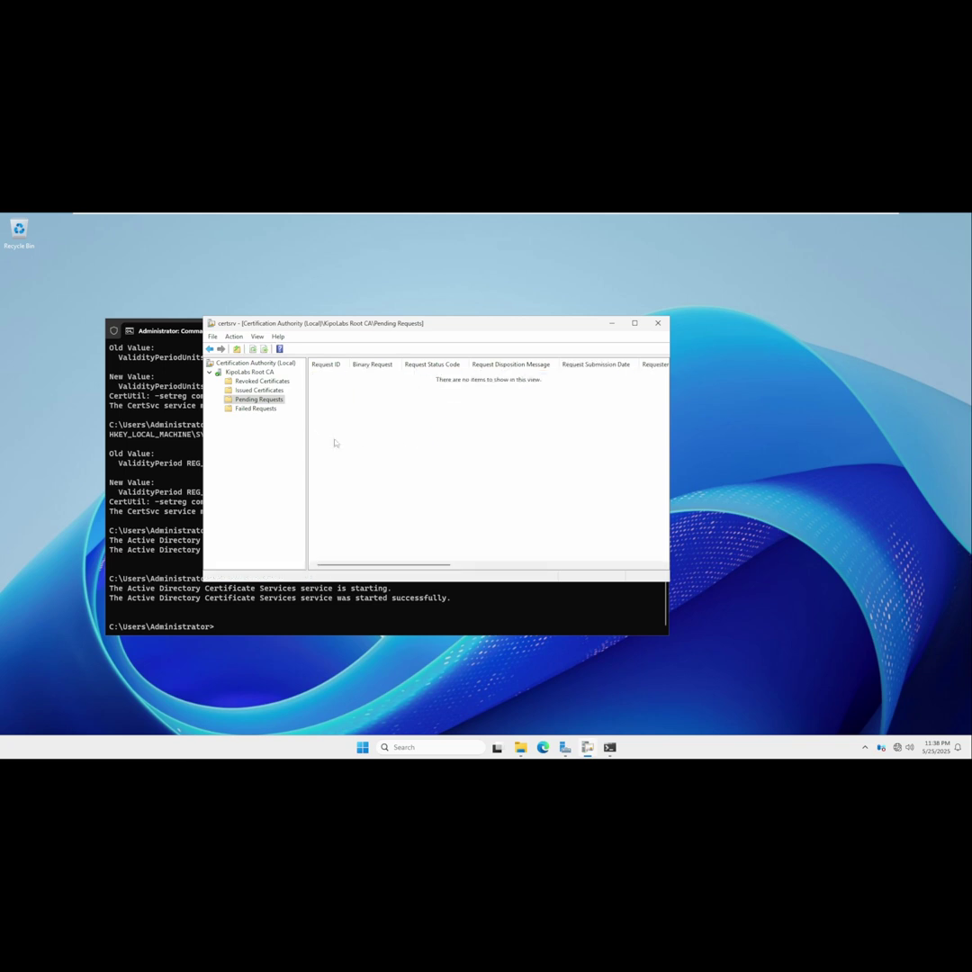
Refresh Issued Certificates to confirm certificate 5 is listed, then maximize the console.
left_click(270, 381)
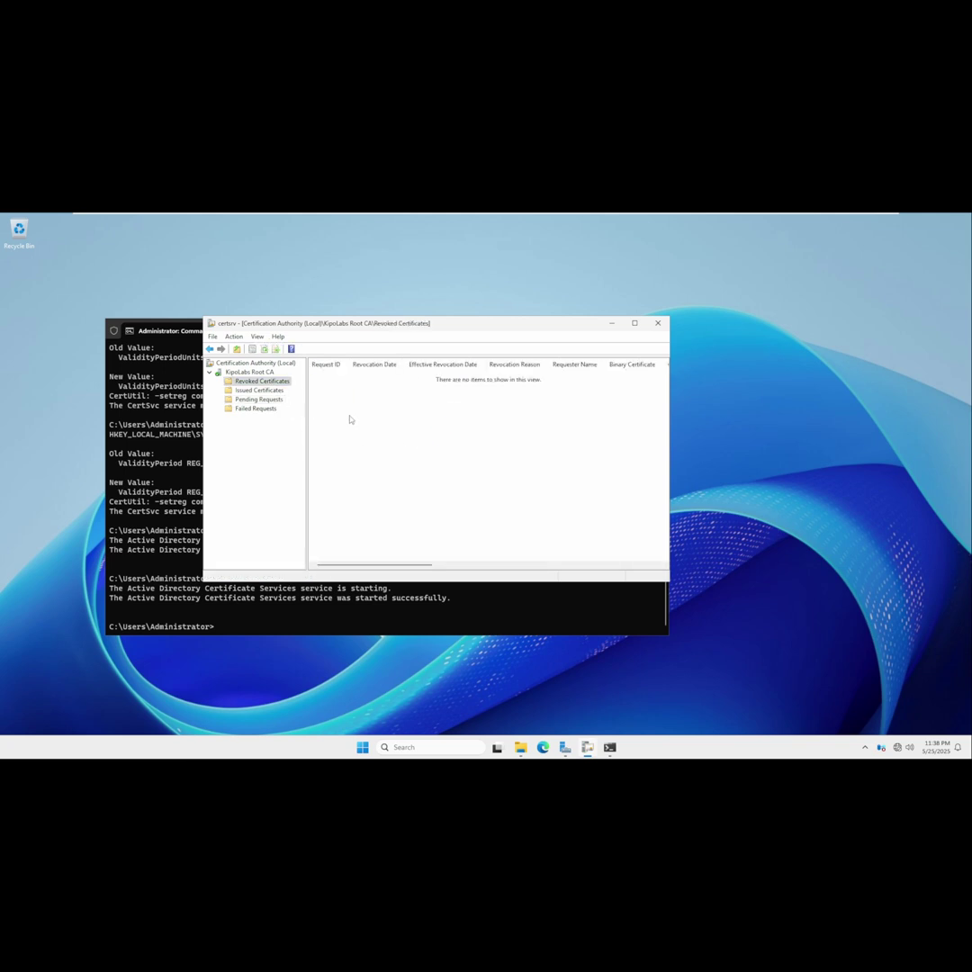
left_click(272, 393)
left_click(346, 385)
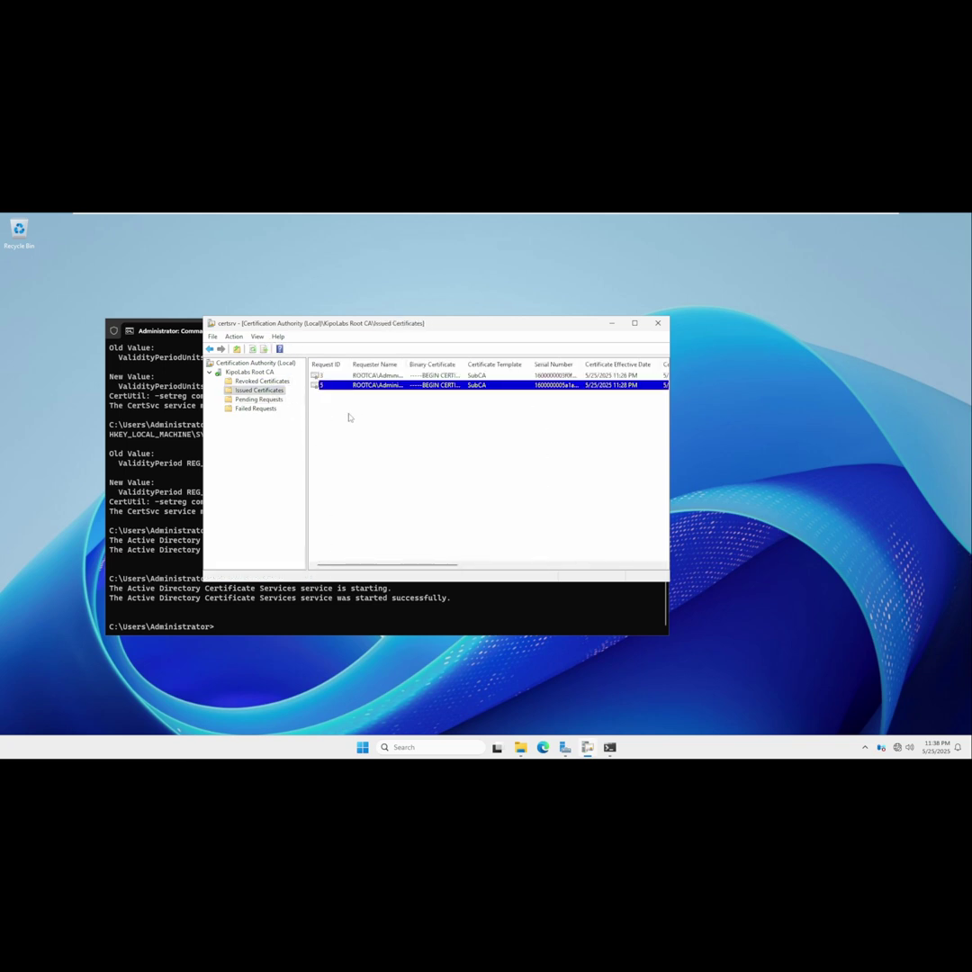
right_click(394, 453)
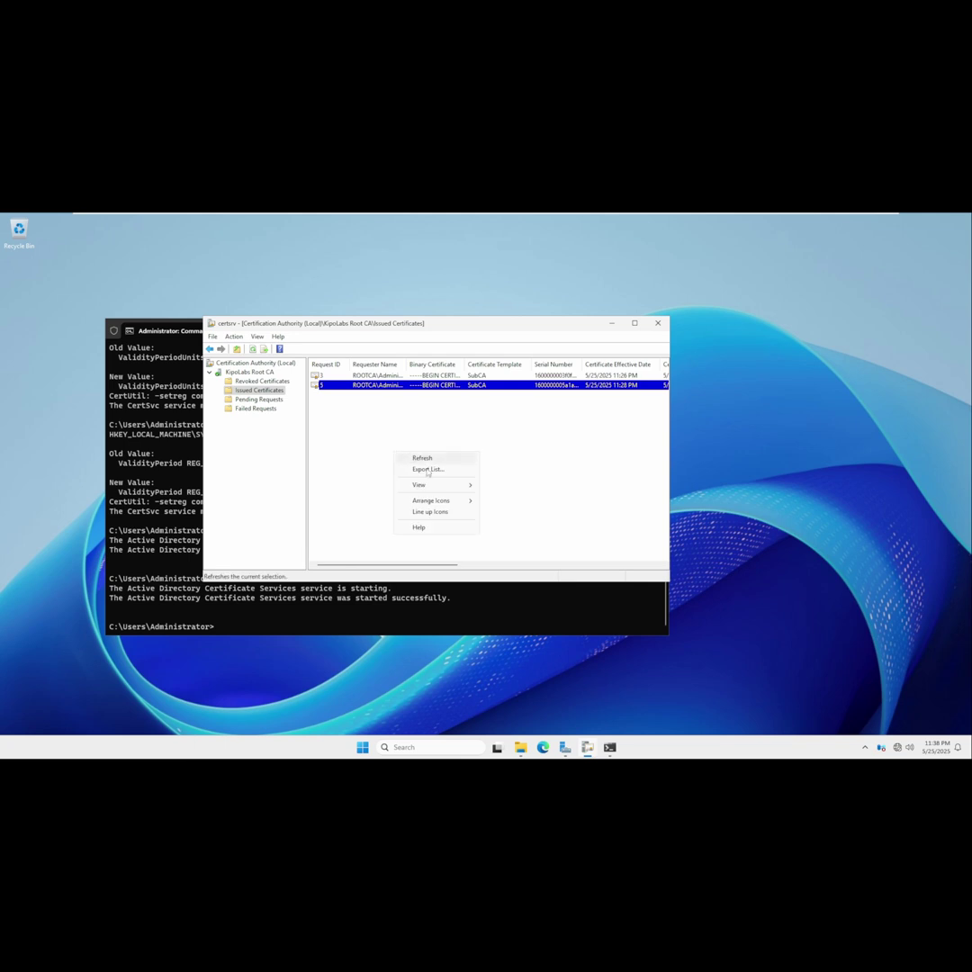
left_click(422, 458)
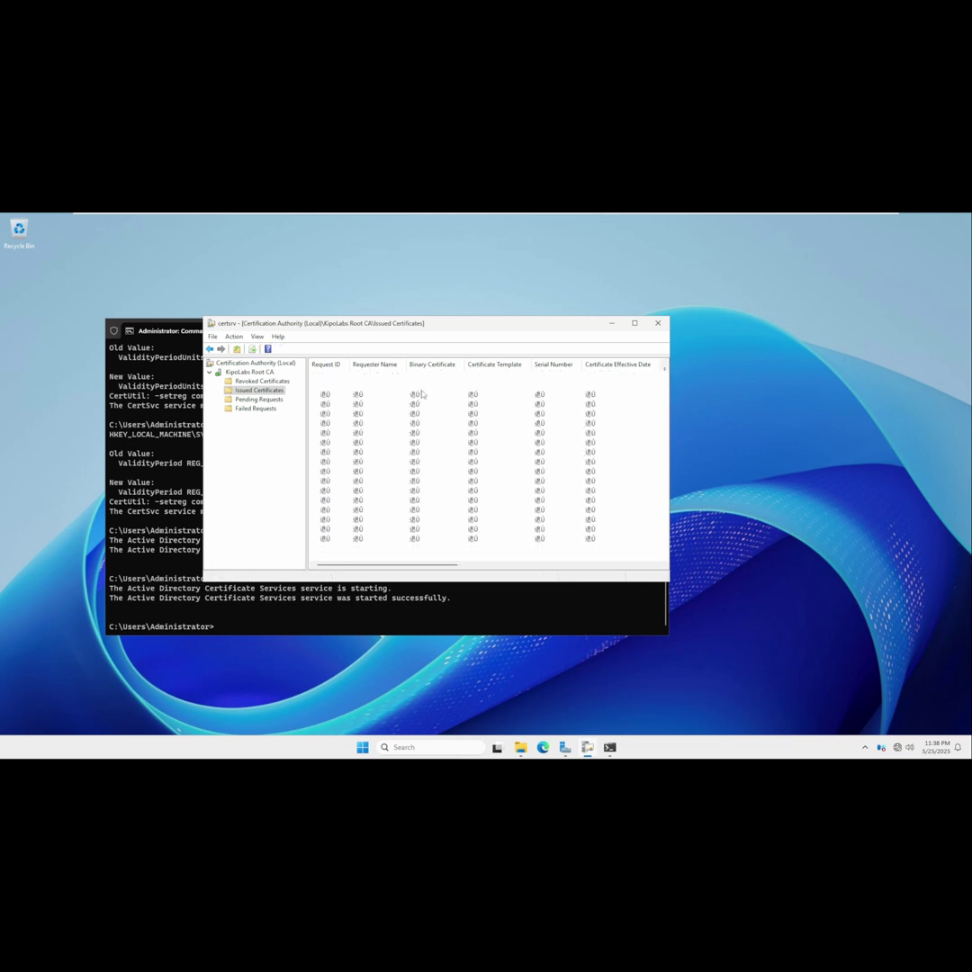
right_click(387, 443)
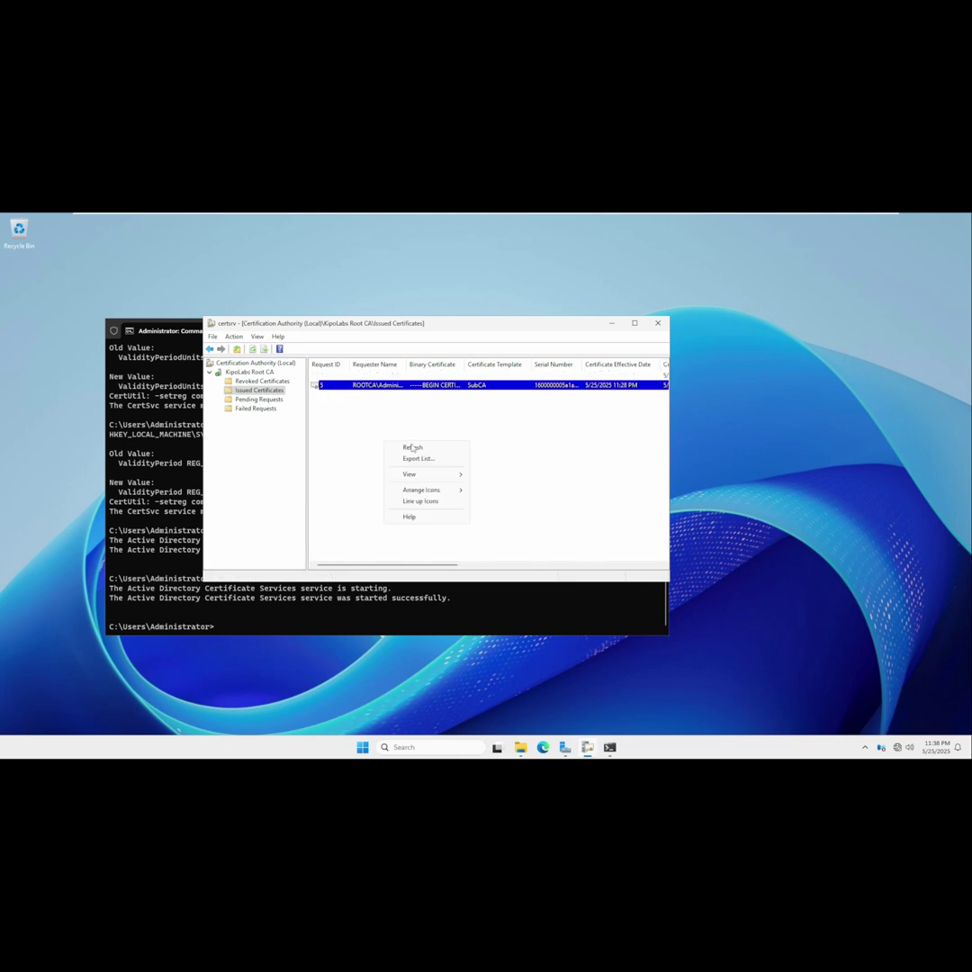
left_click(414, 451)
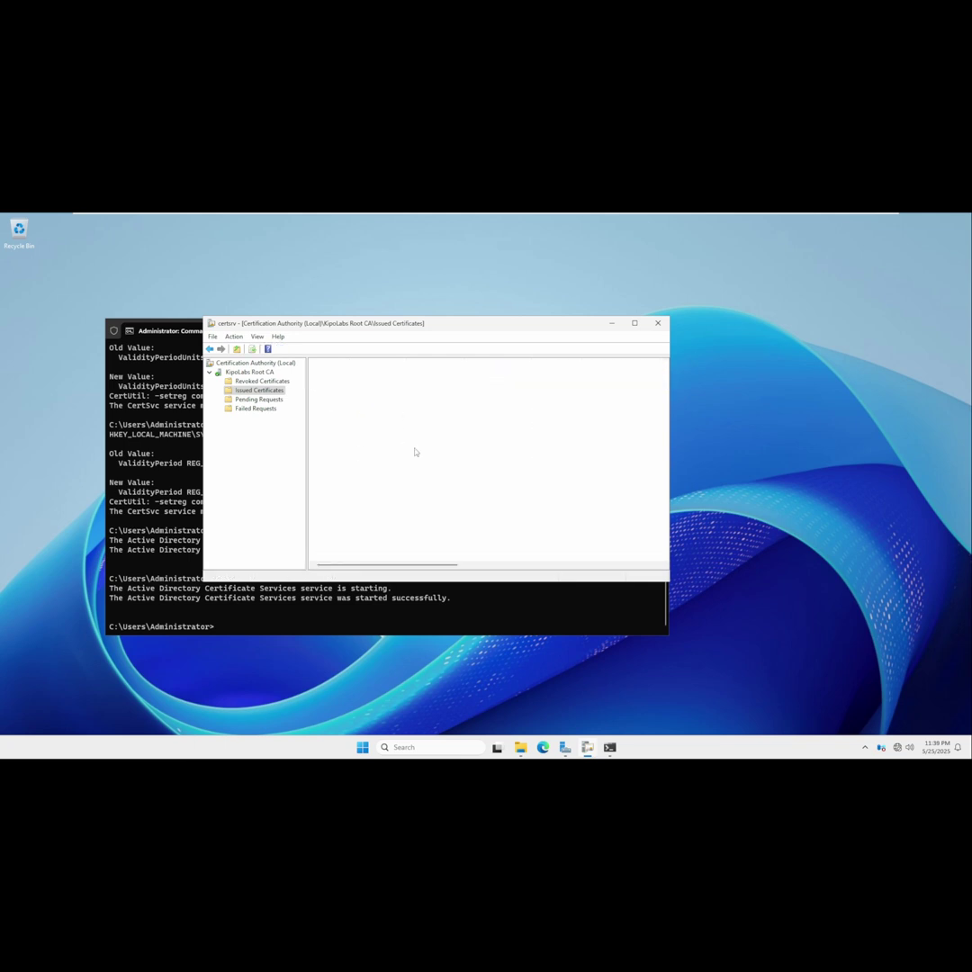
left_click(637, 324)
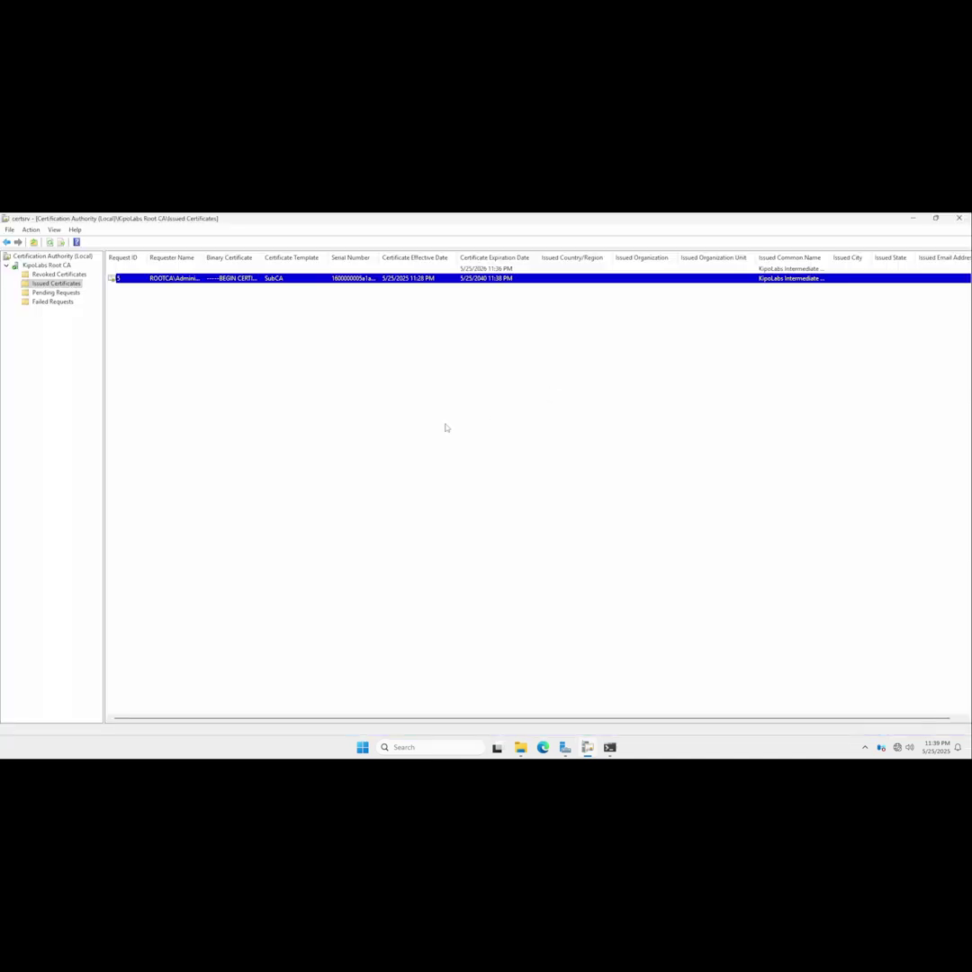
Refresh the Issued Certificates list twice so certificate 5 appears.
right_click(136, 342)
left_click(162, 348)
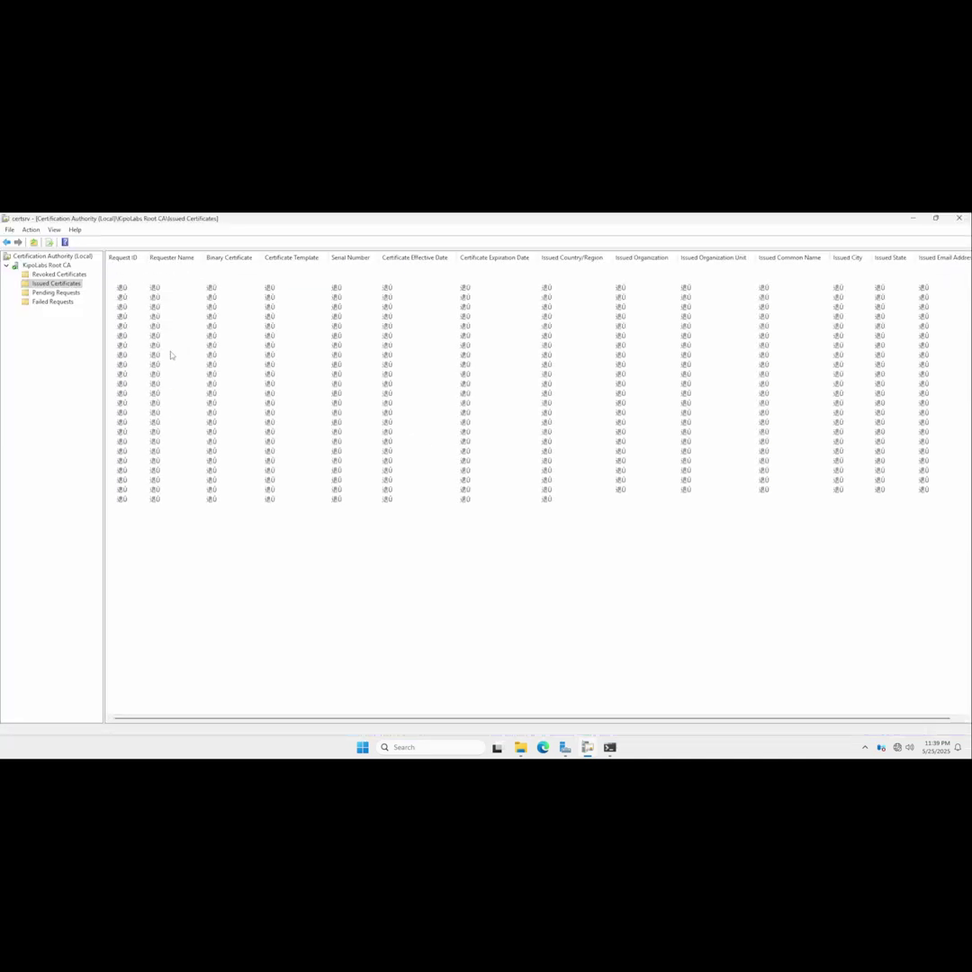
right_click(185, 318)
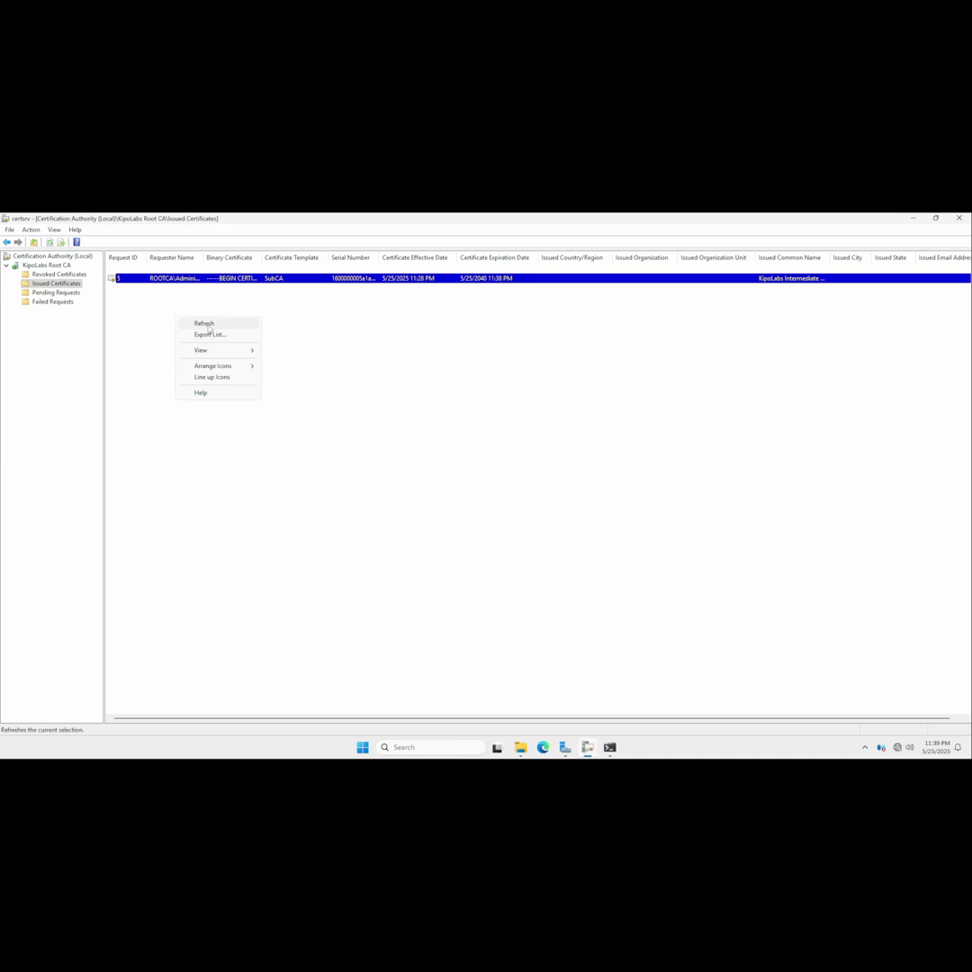
left_click(202, 323)
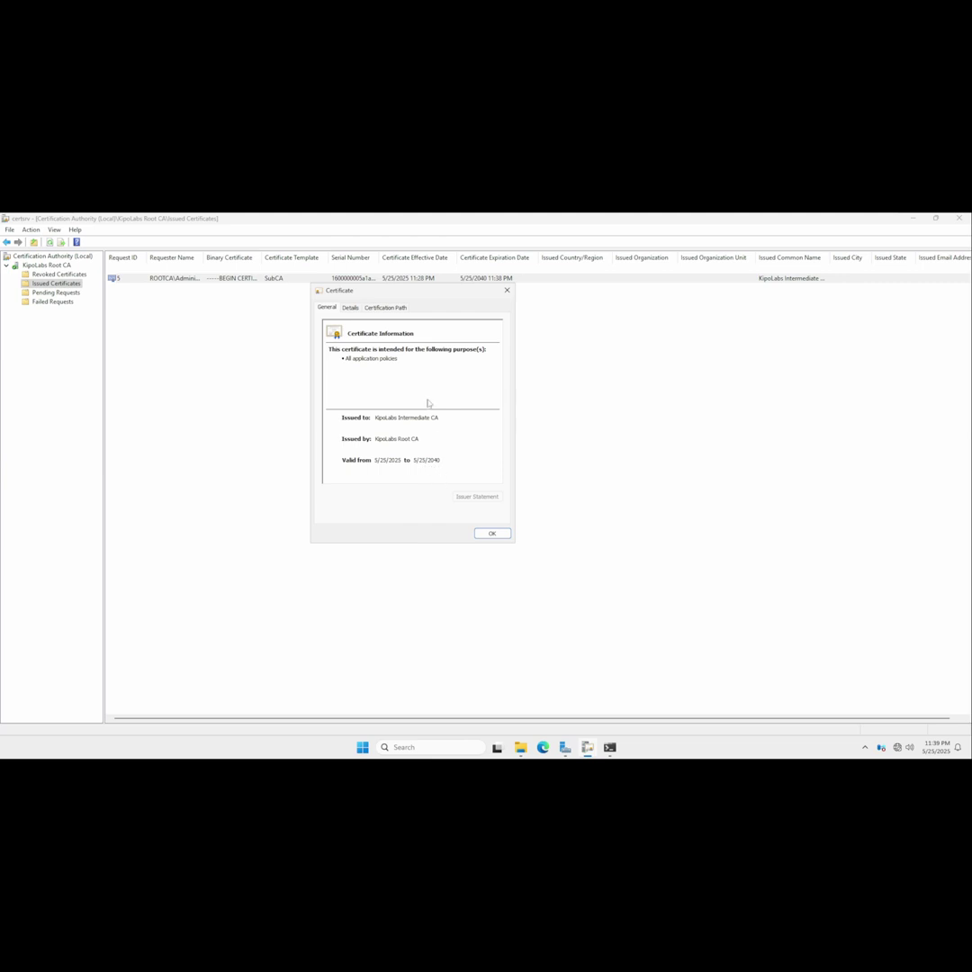
Show and select the Subject CN and DC values on the certificate's Details tab.
left_click_drag(396, 291, 422, 294)
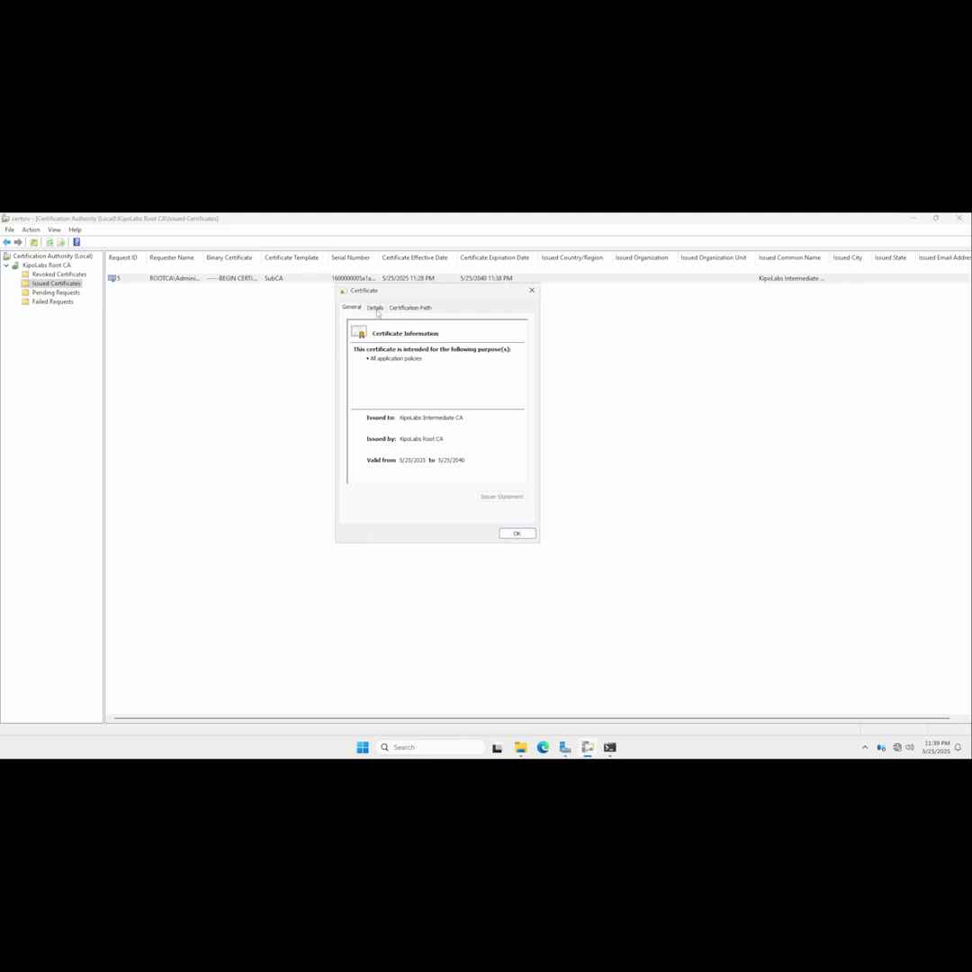
left_click(374, 307)
left_click(363, 414)
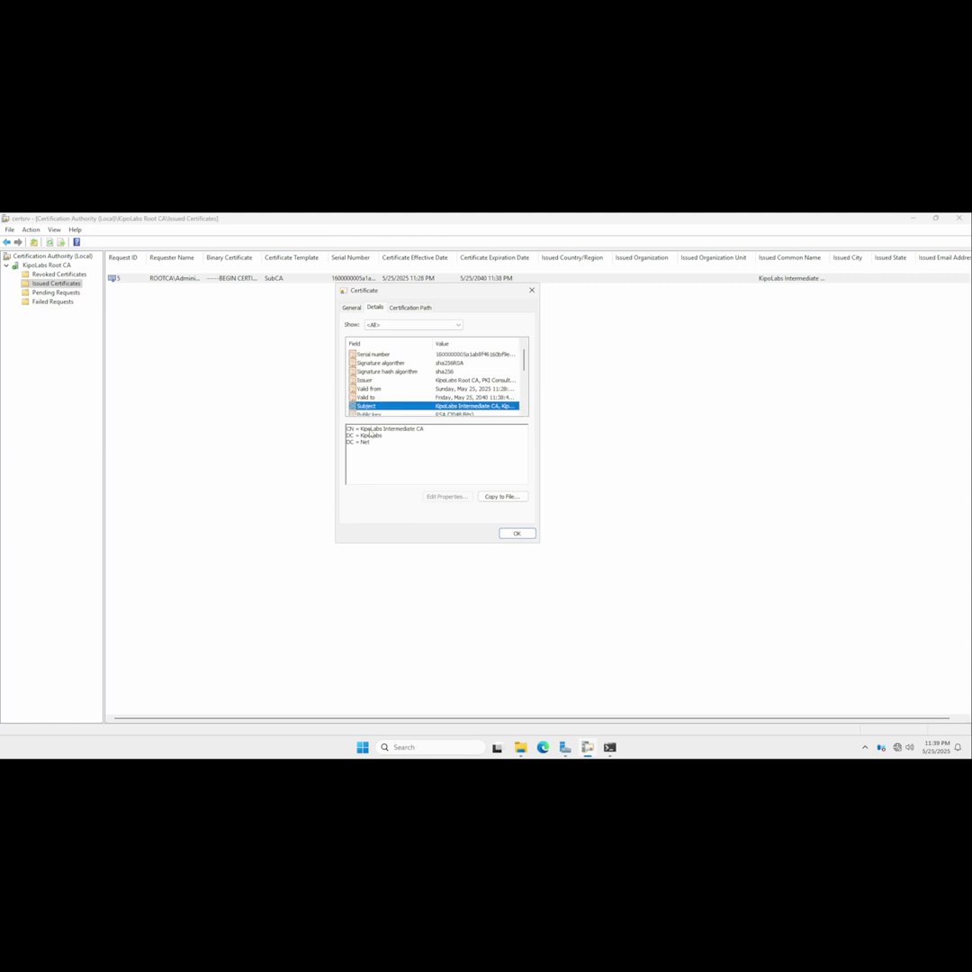
left_click_drag(370, 443, 347, 429)
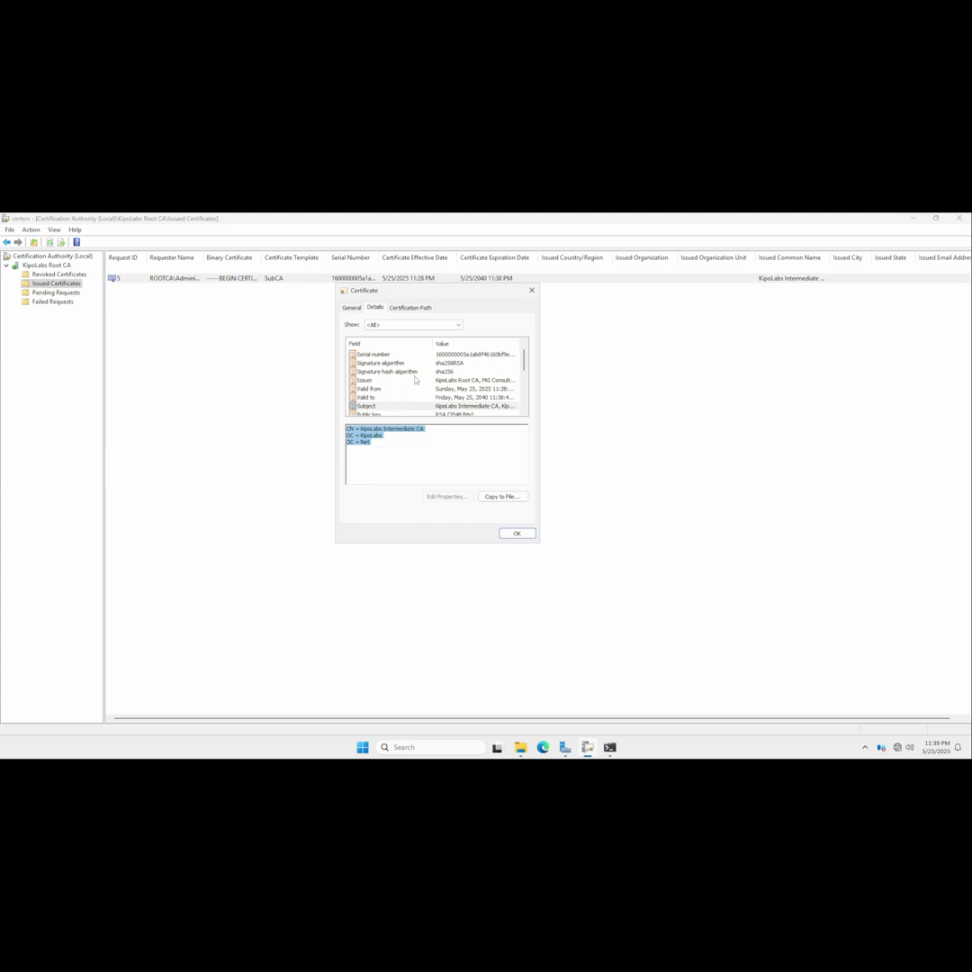
scroll(414, 373, "down", 2)
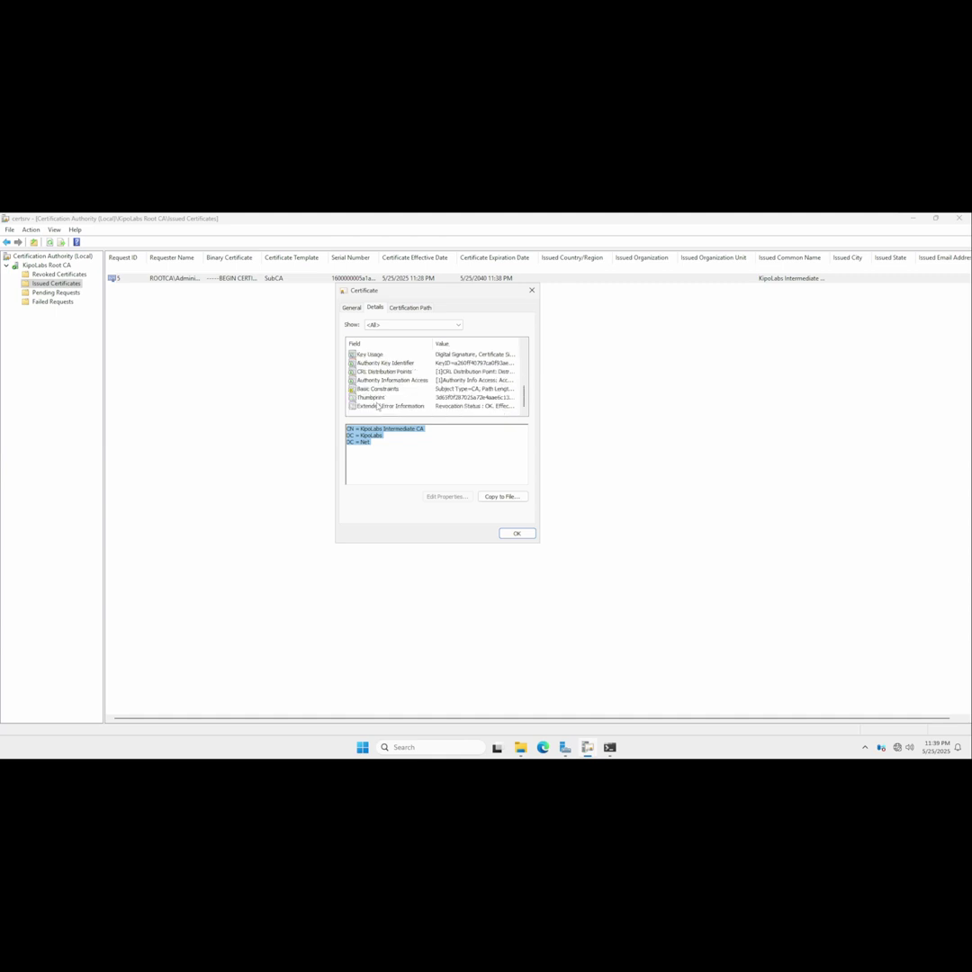
Review the CRL Distribution Points URL and the Authority Information Access URL.
left_click(380, 371)
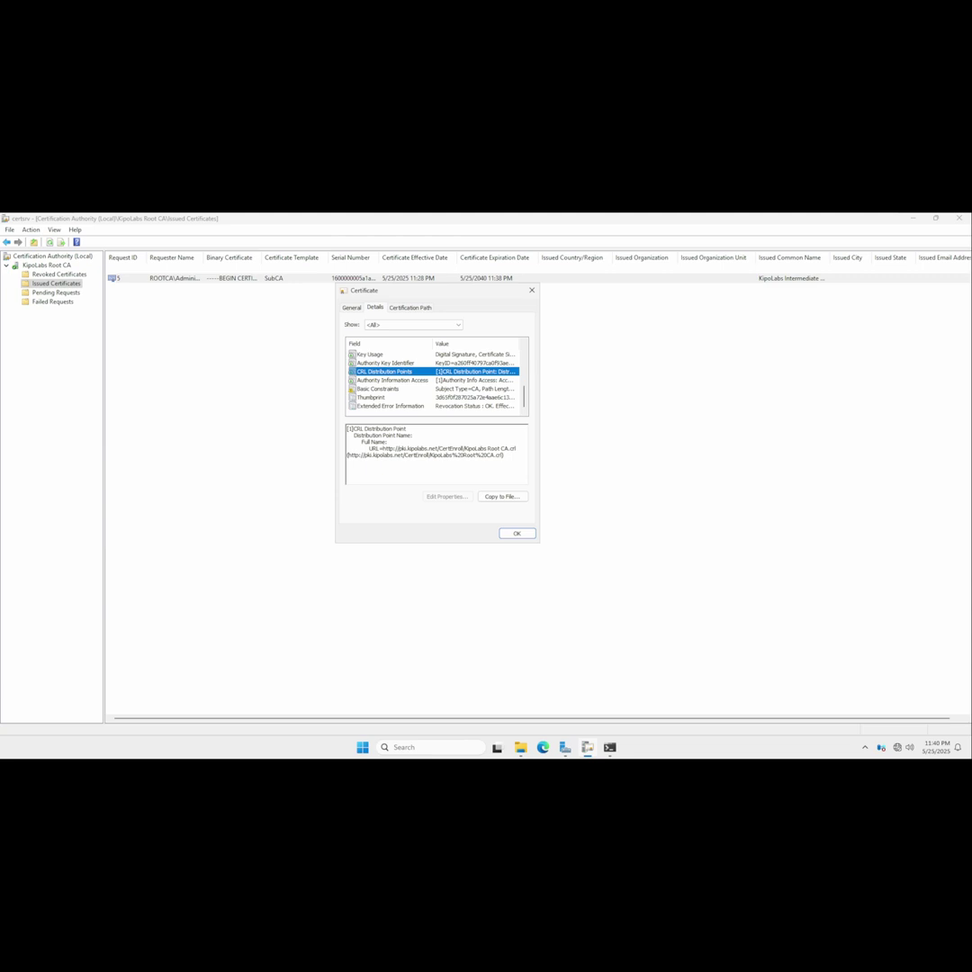
left_click_drag(347, 455, 493, 455)
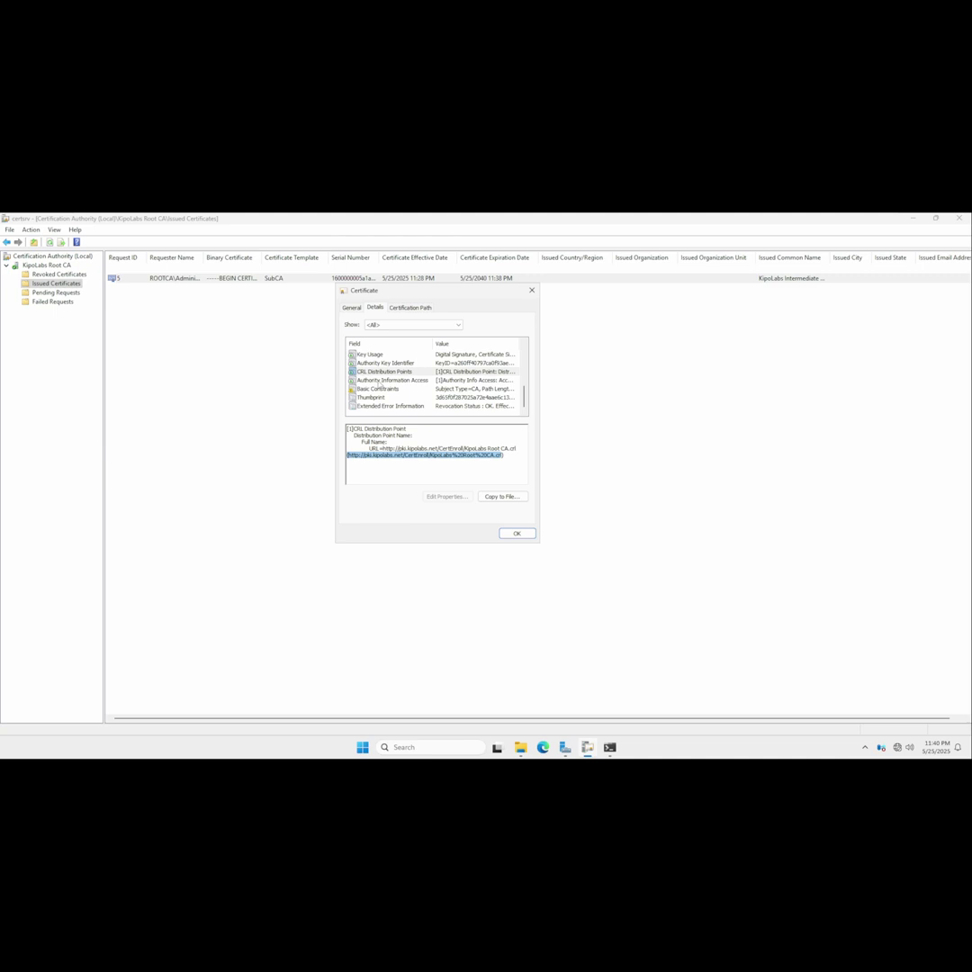
left_click(392, 380)
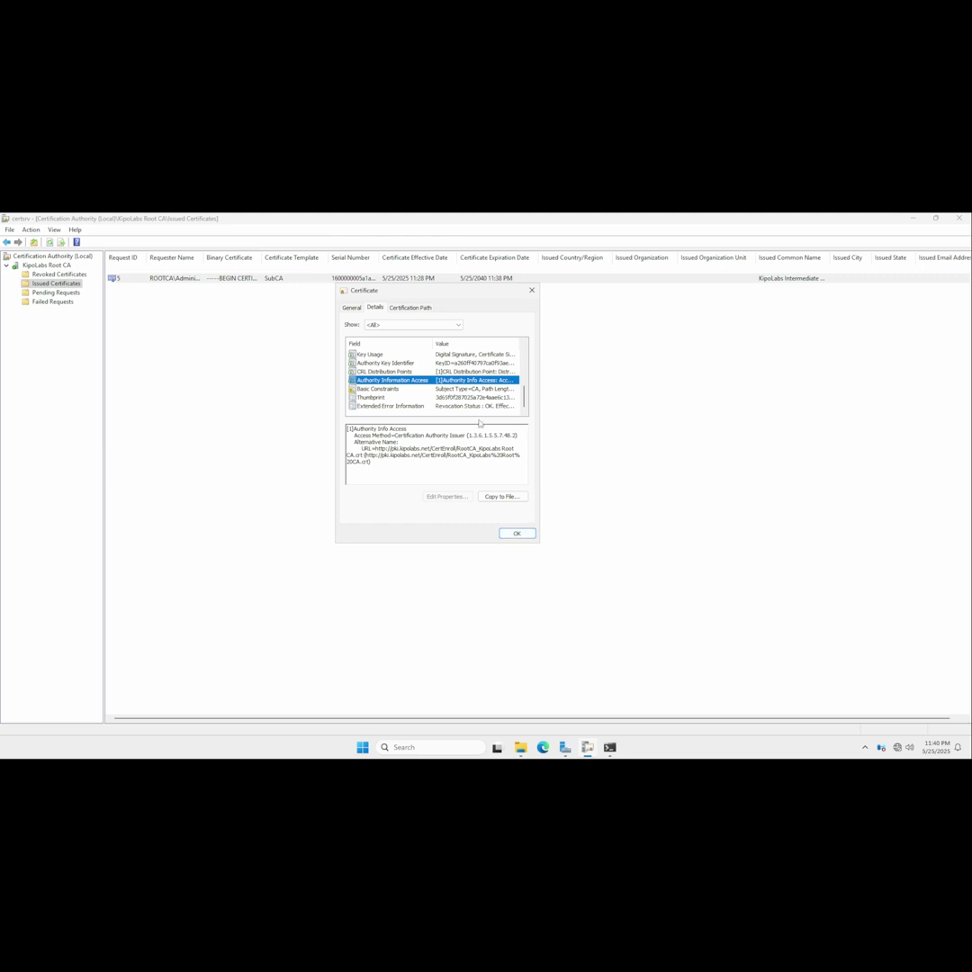
left_click_drag(405, 289, 377, 288)
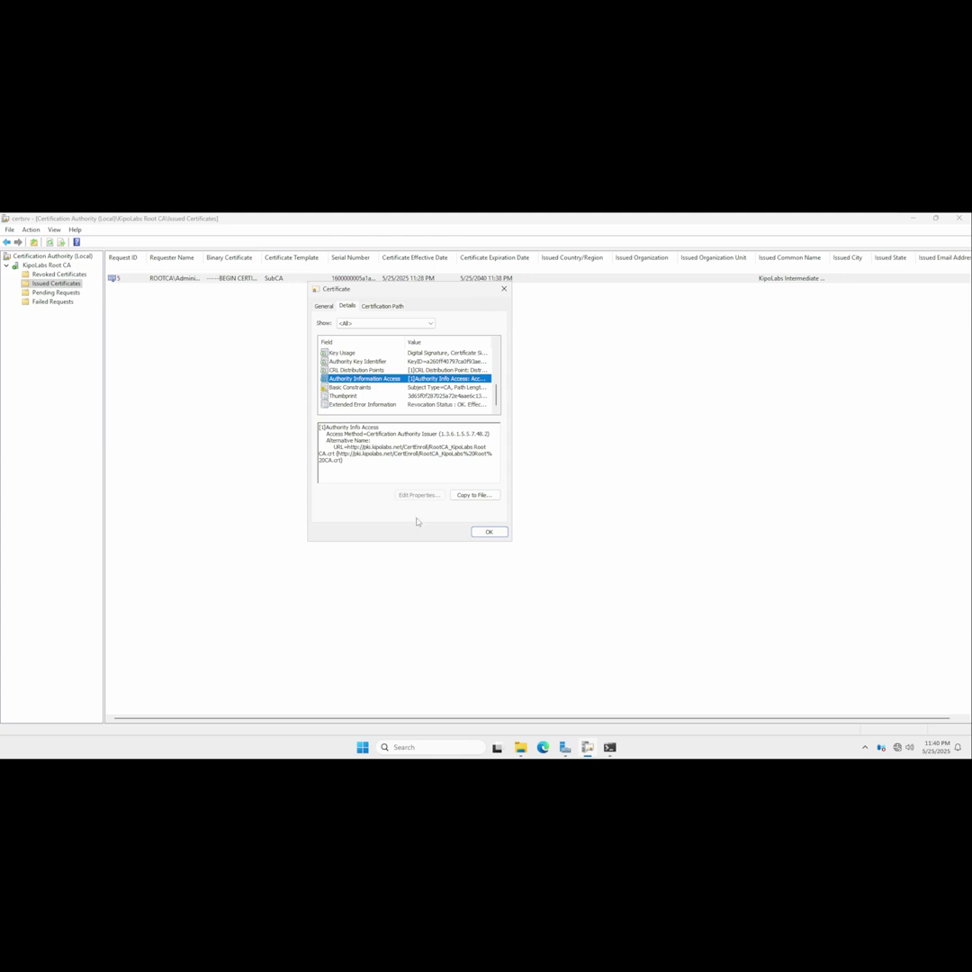
Export the certificate as PKCS #7, including all certificates in the certification path.
left_click(474, 495)
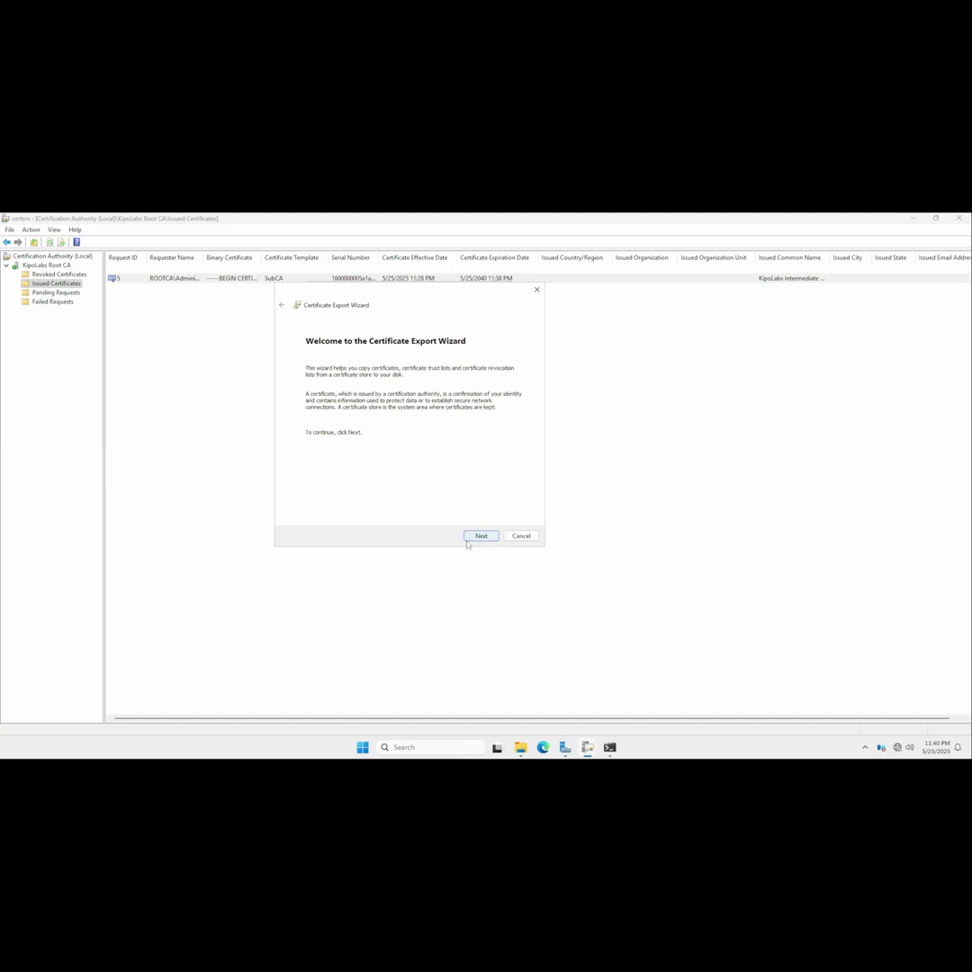
left_click(479, 536)
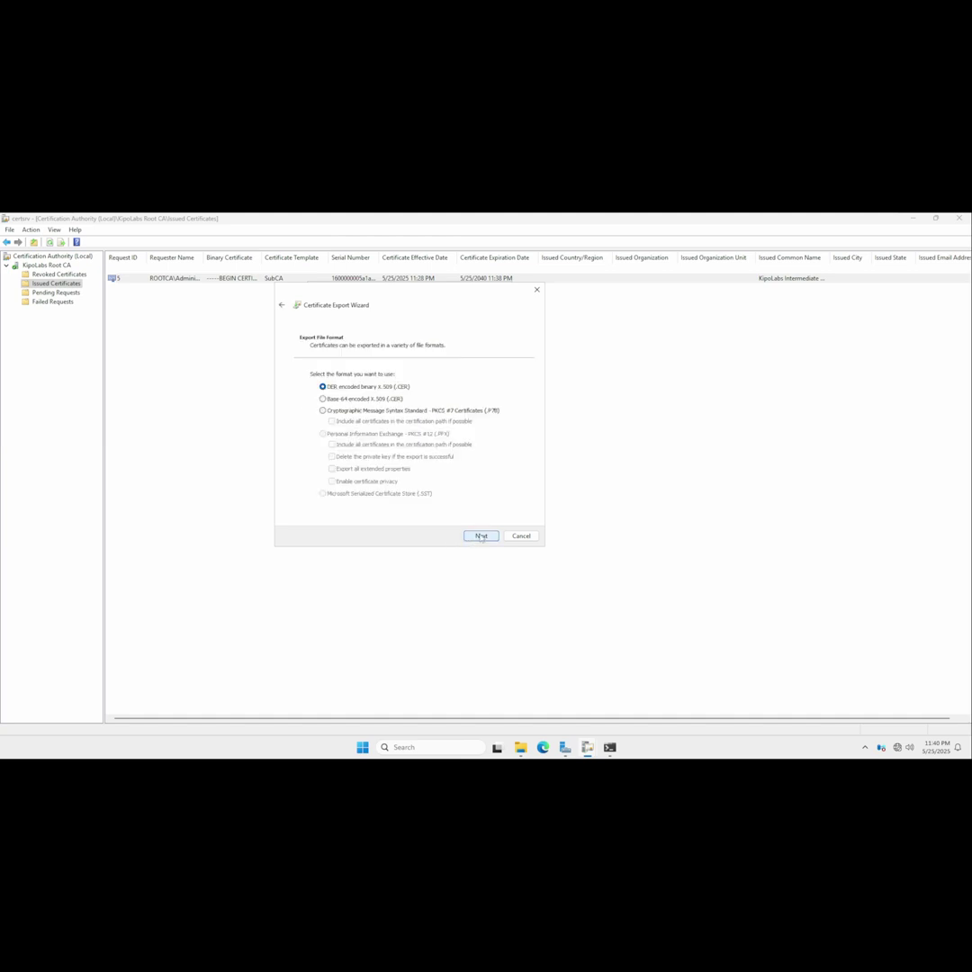
left_click(322, 412)
left_click(331, 421)
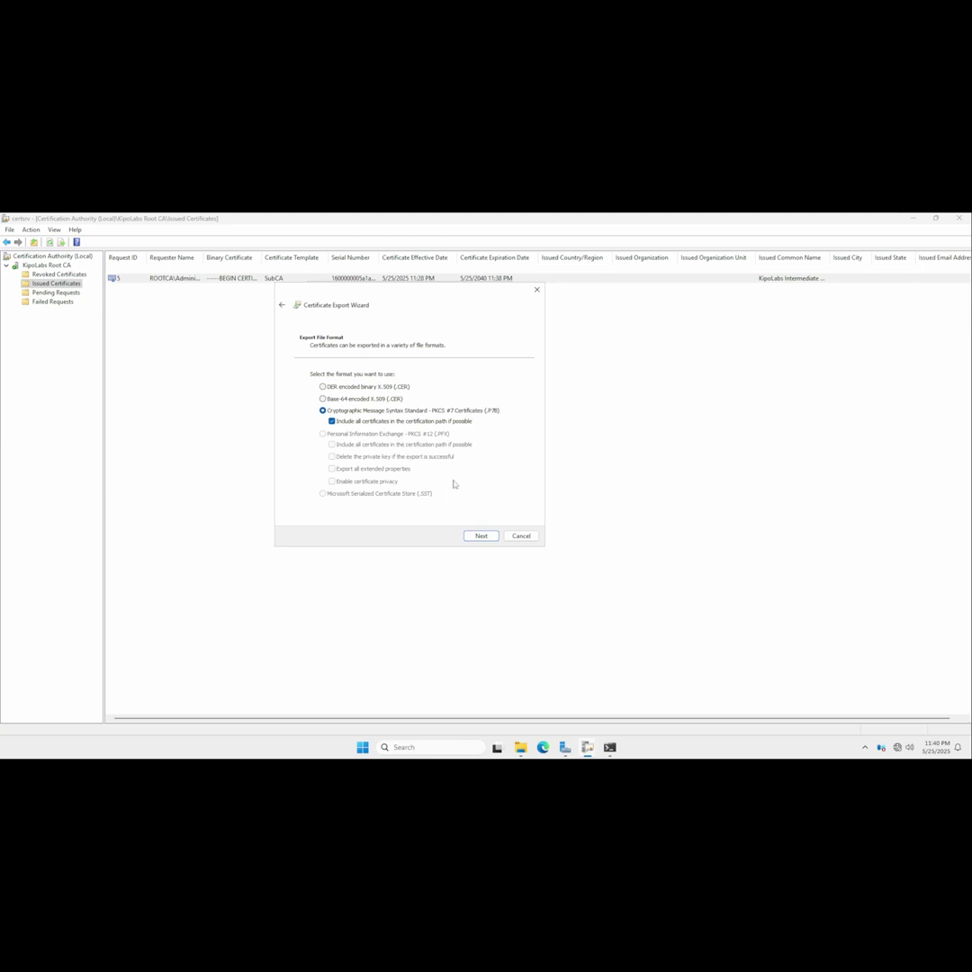
left_click(480, 537)
Set the export file to \\dc01\File\InterCA_INTERCA-CA.
left_click(499, 385)
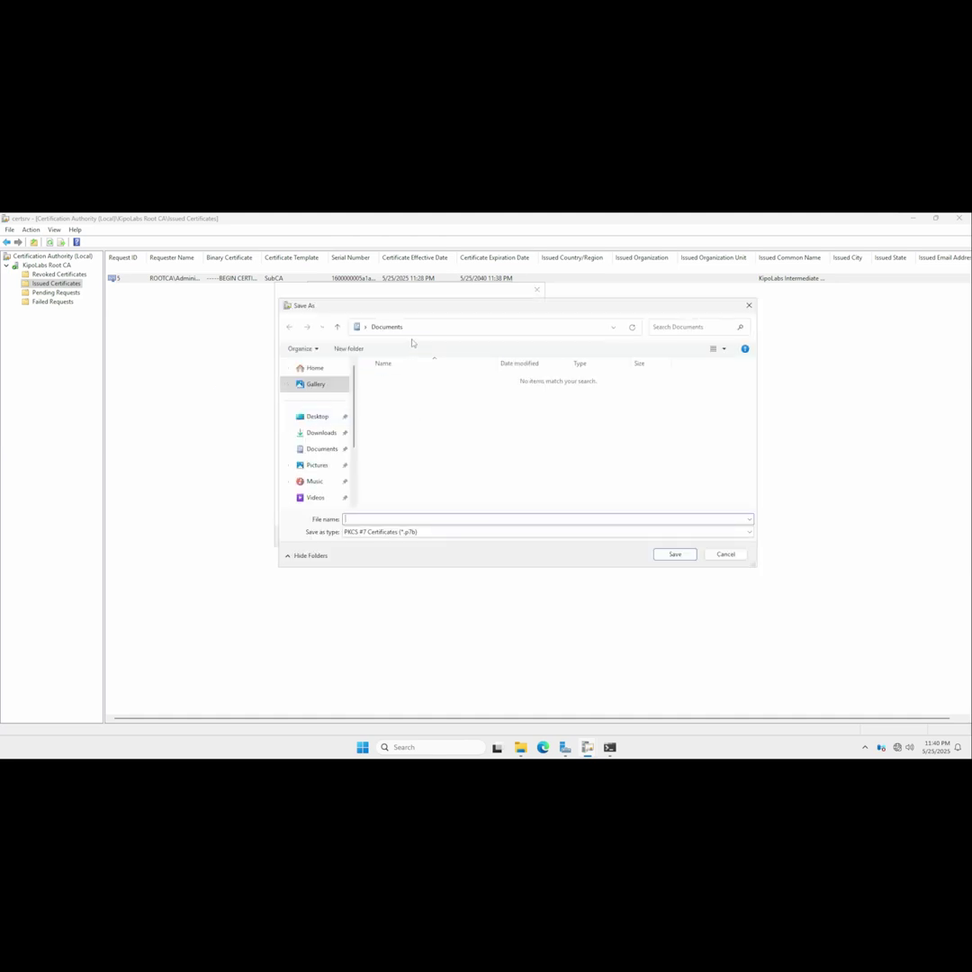
left_click(440, 329)
type("\\\\dc01")
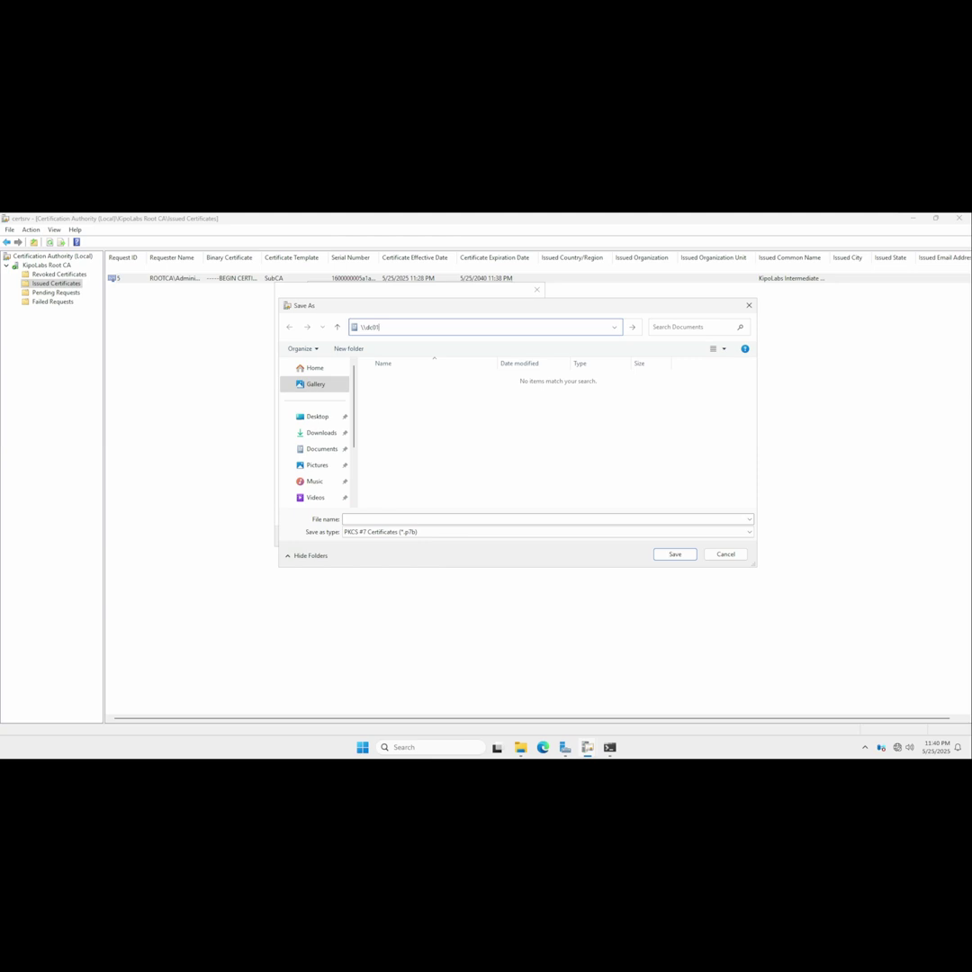
type("\\")
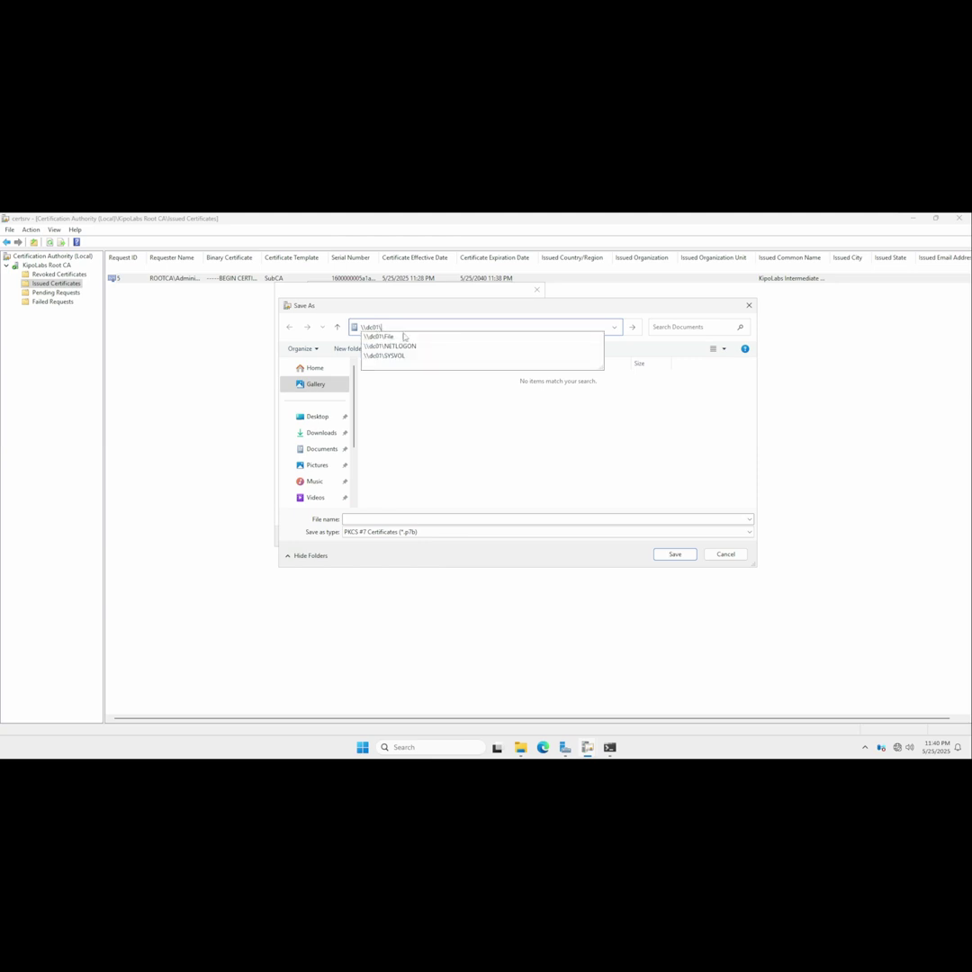
left_click(383, 337)
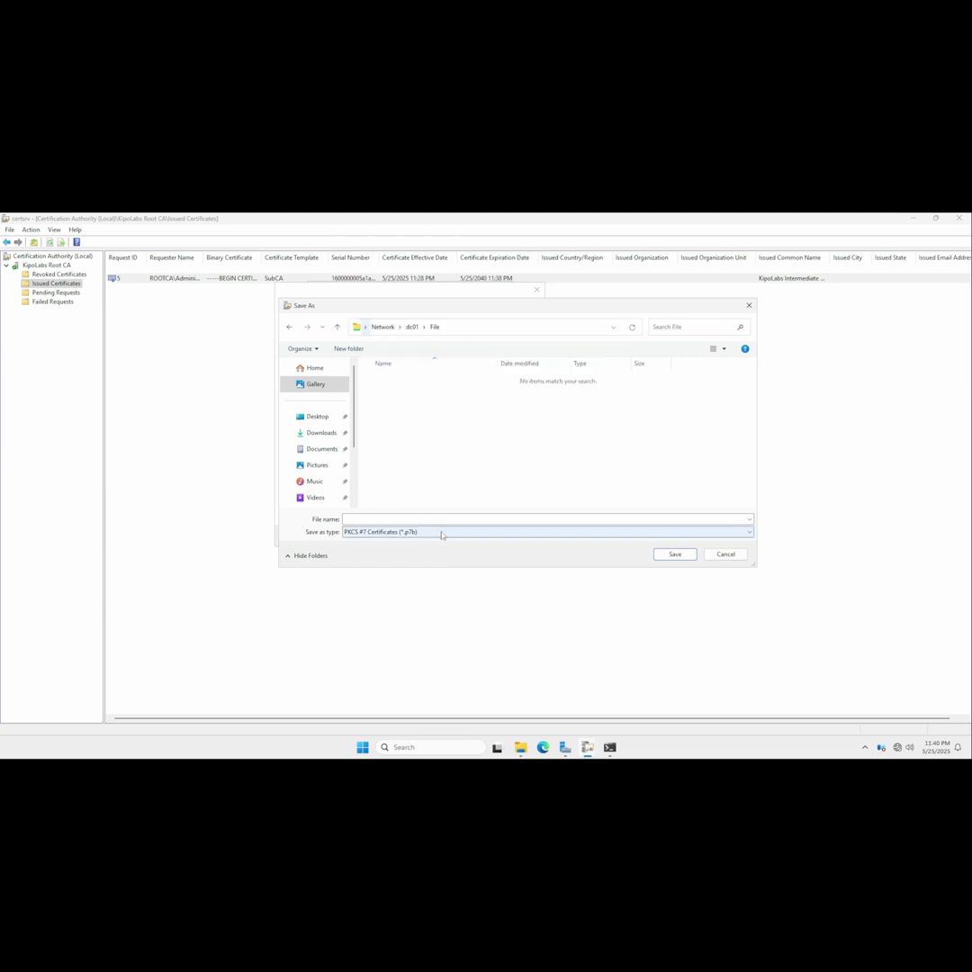
left_click(344, 519)
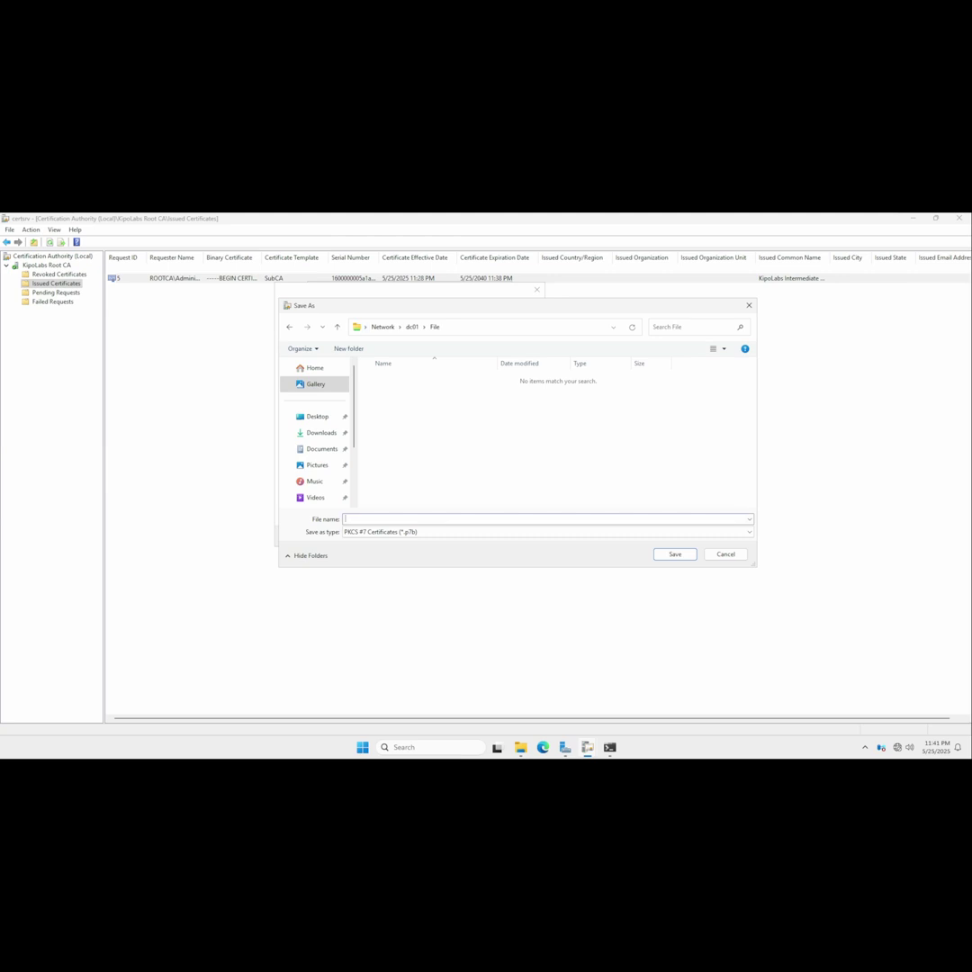
type("in")
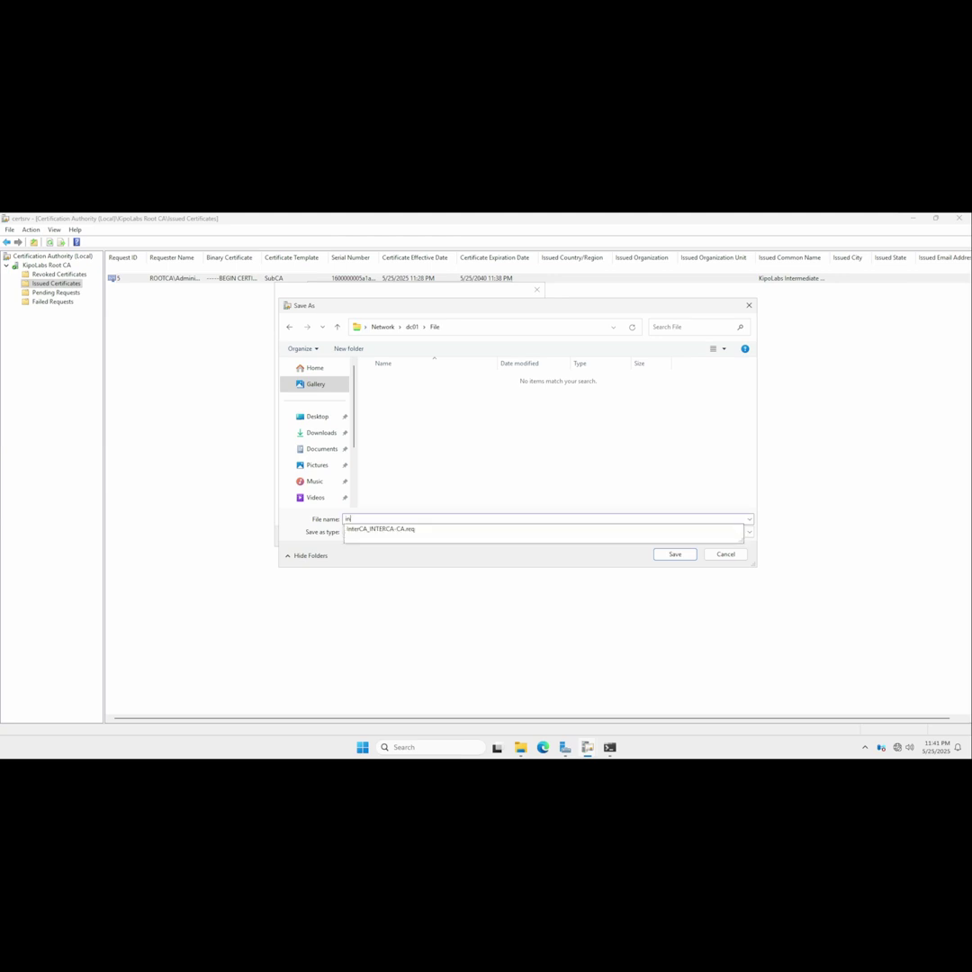
key("Down")
key("Return")
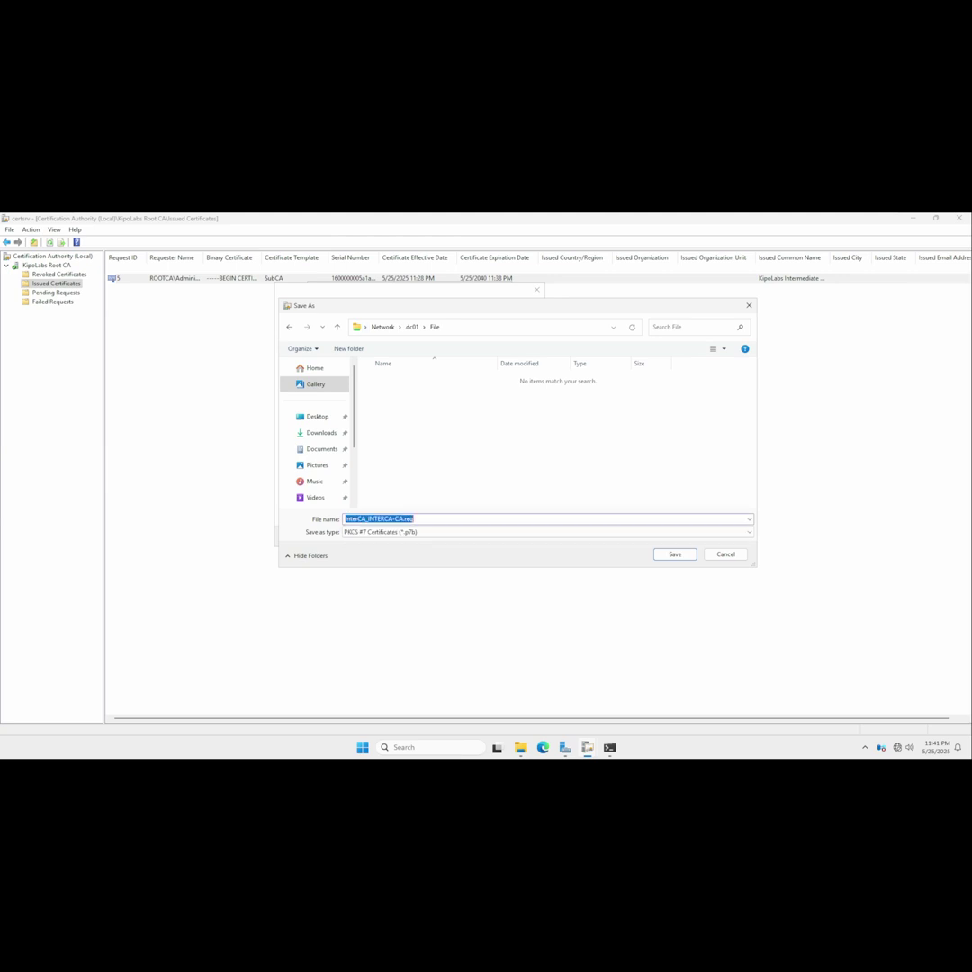
key("End")
key("BackSpace")
key("BackSpace")
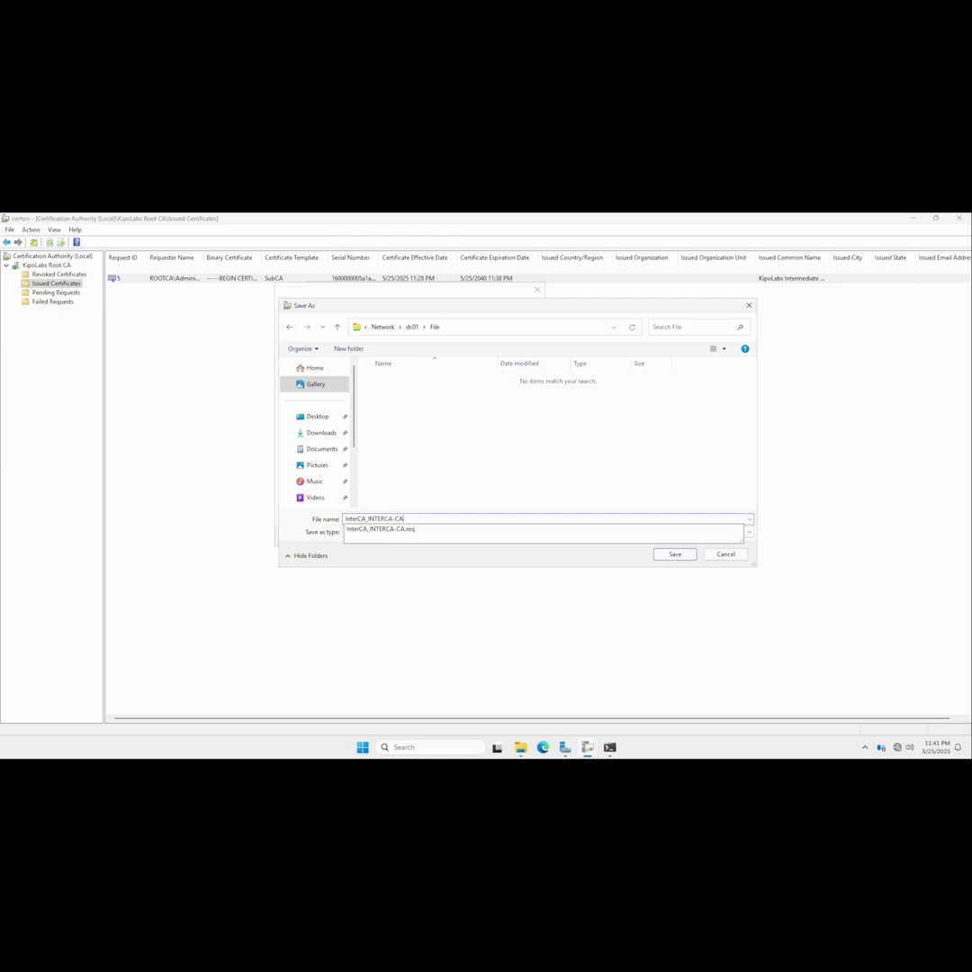
key("Return")
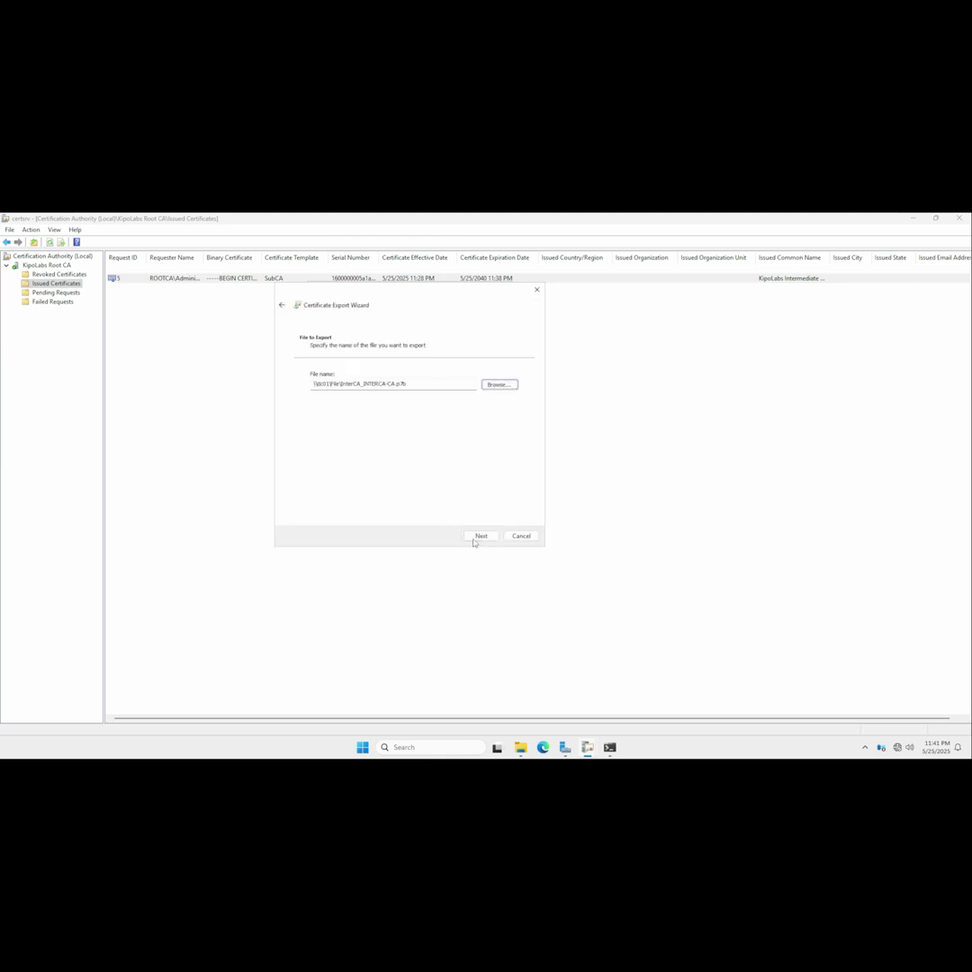
Finish the export and open the dc01 File share in File Explorer to check it.
left_click(480, 535)
left_click(481, 536)
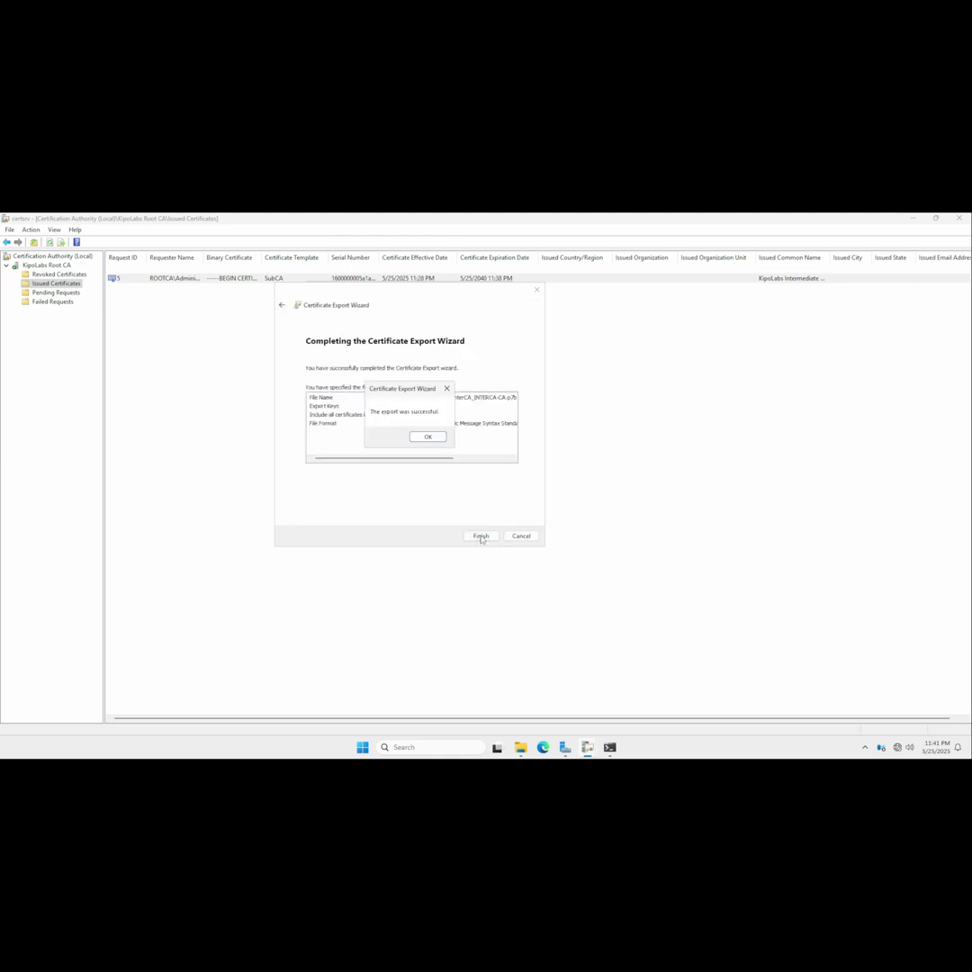
left_click(439, 438)
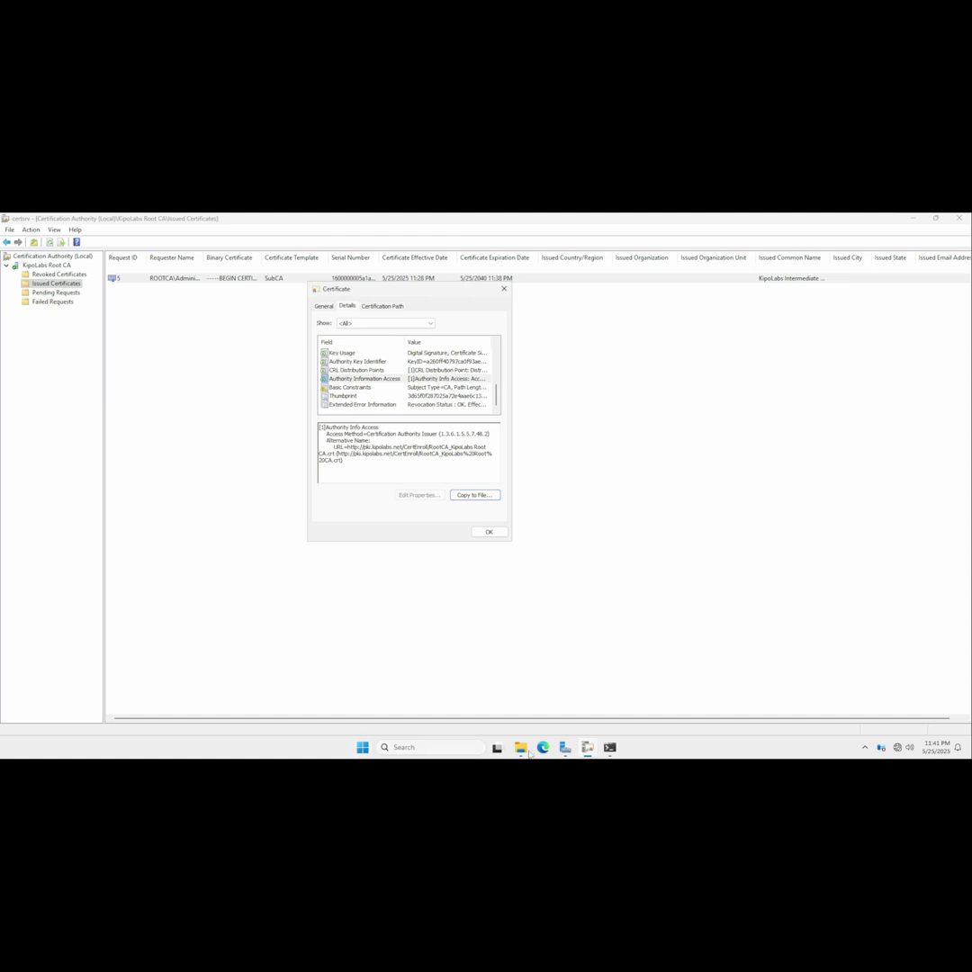
key("super+e")
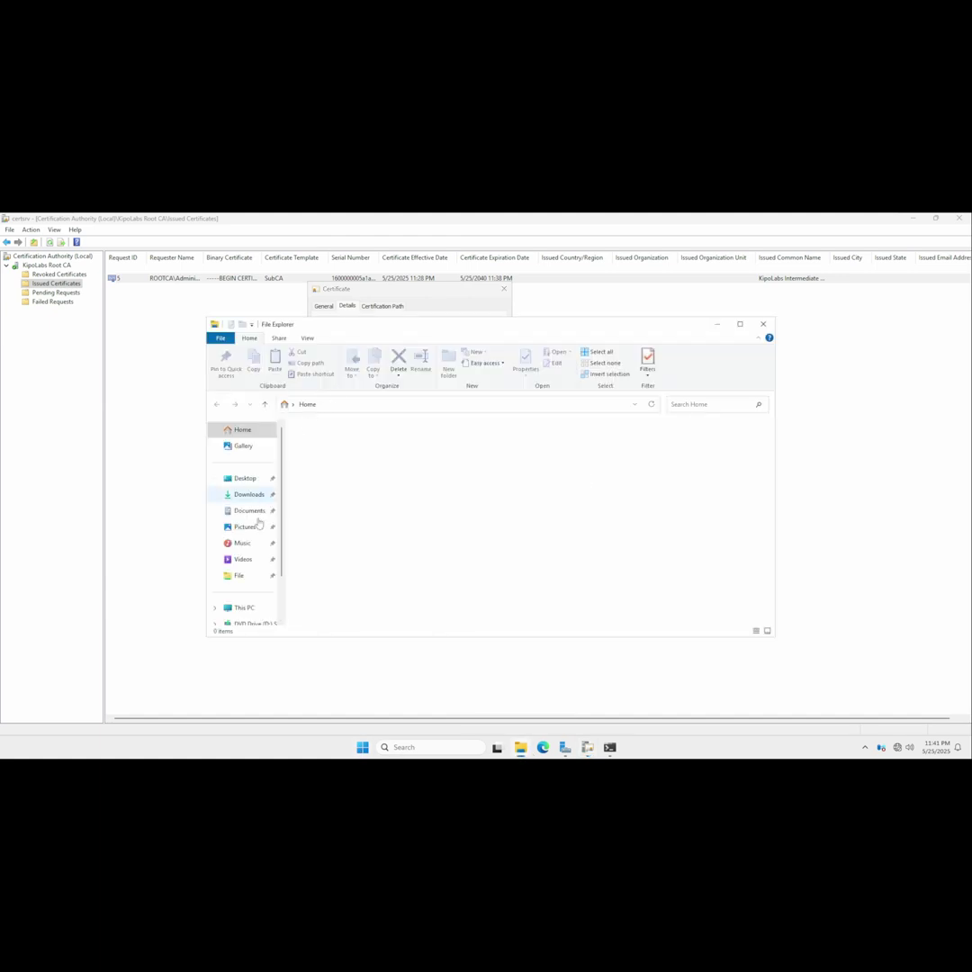
left_click(239, 575)
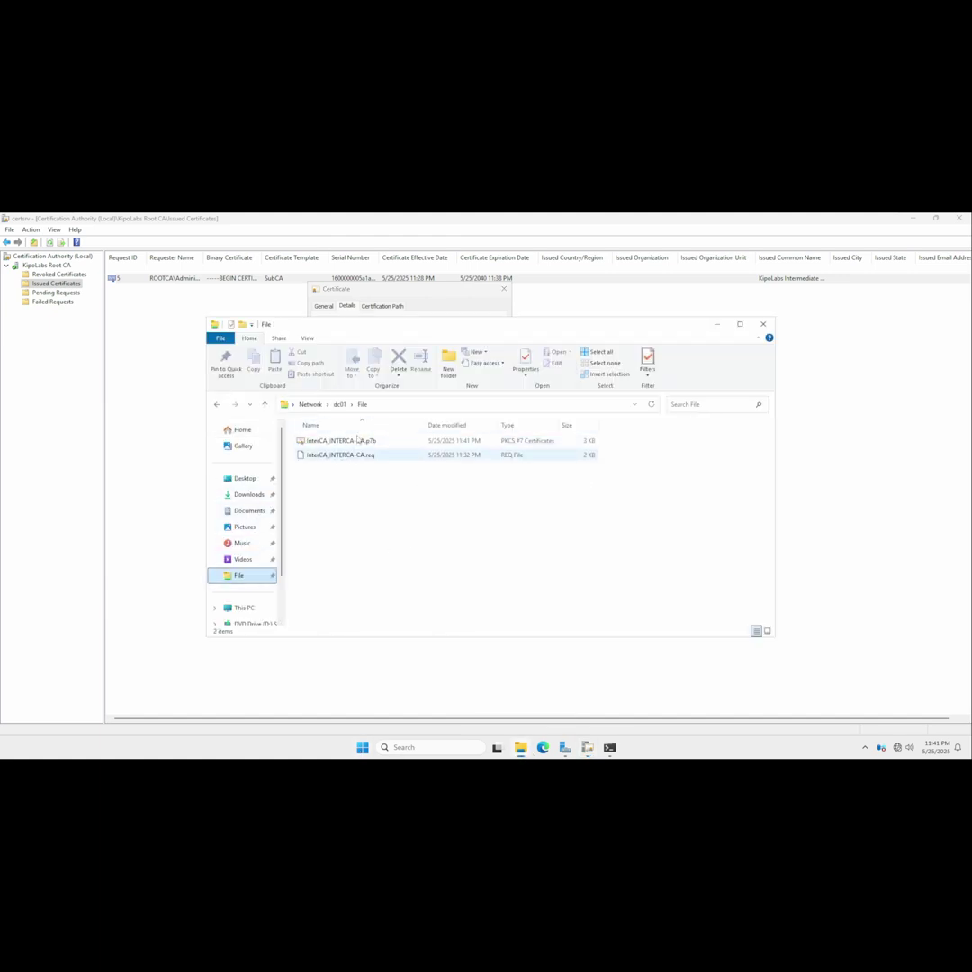
On the InterCA VM, close the AD CS configuration results and launch Certification Authority.
mouse_move(558, 217)
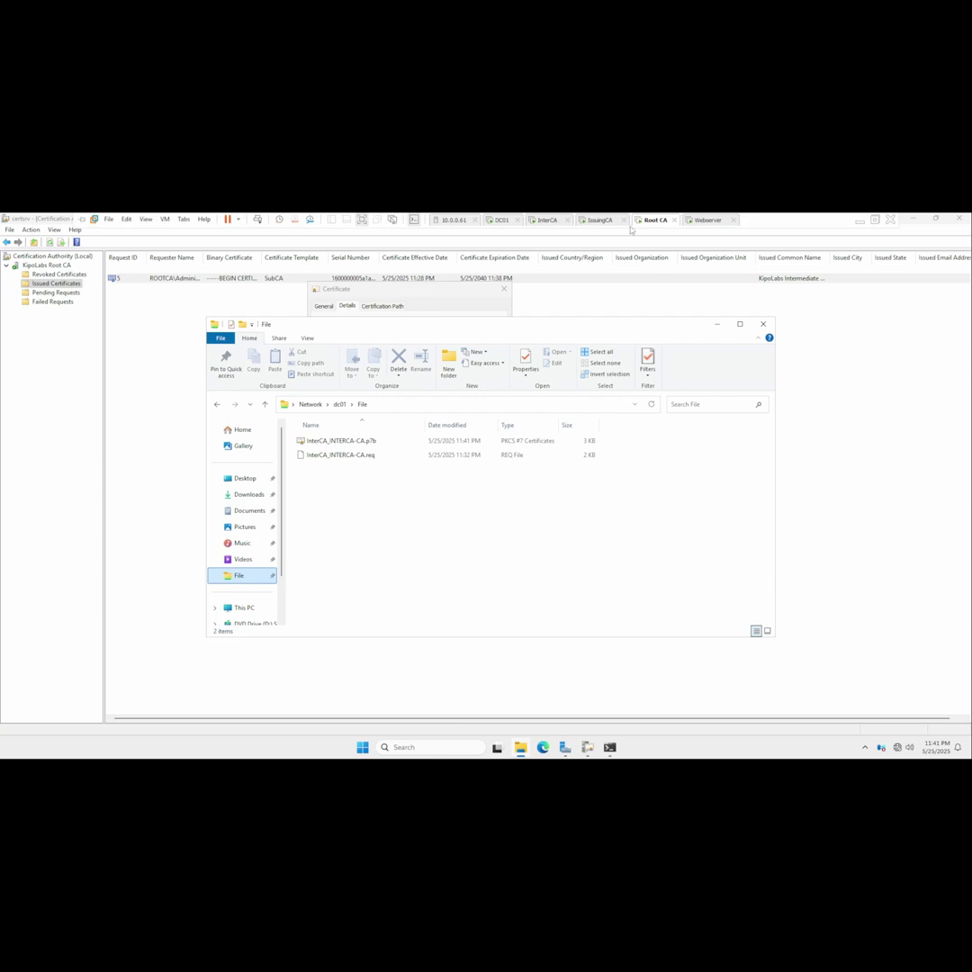
left_click(544, 221)
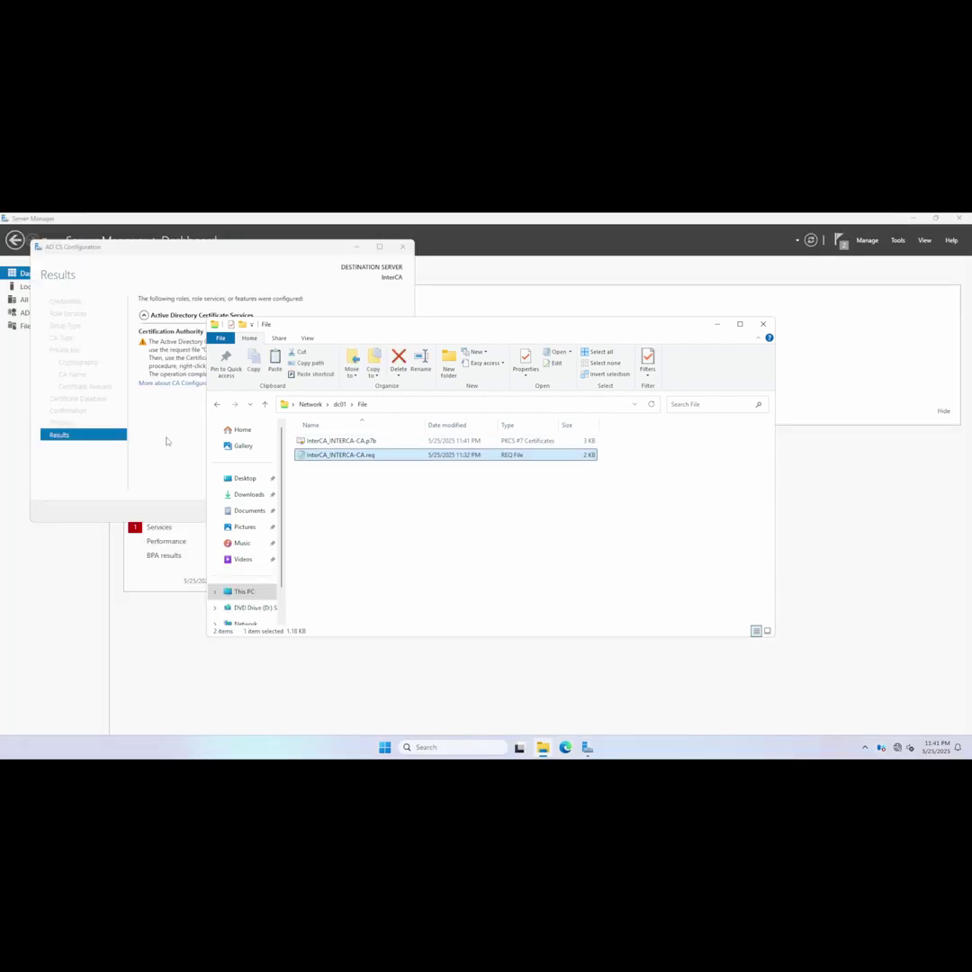
left_click(143, 387)
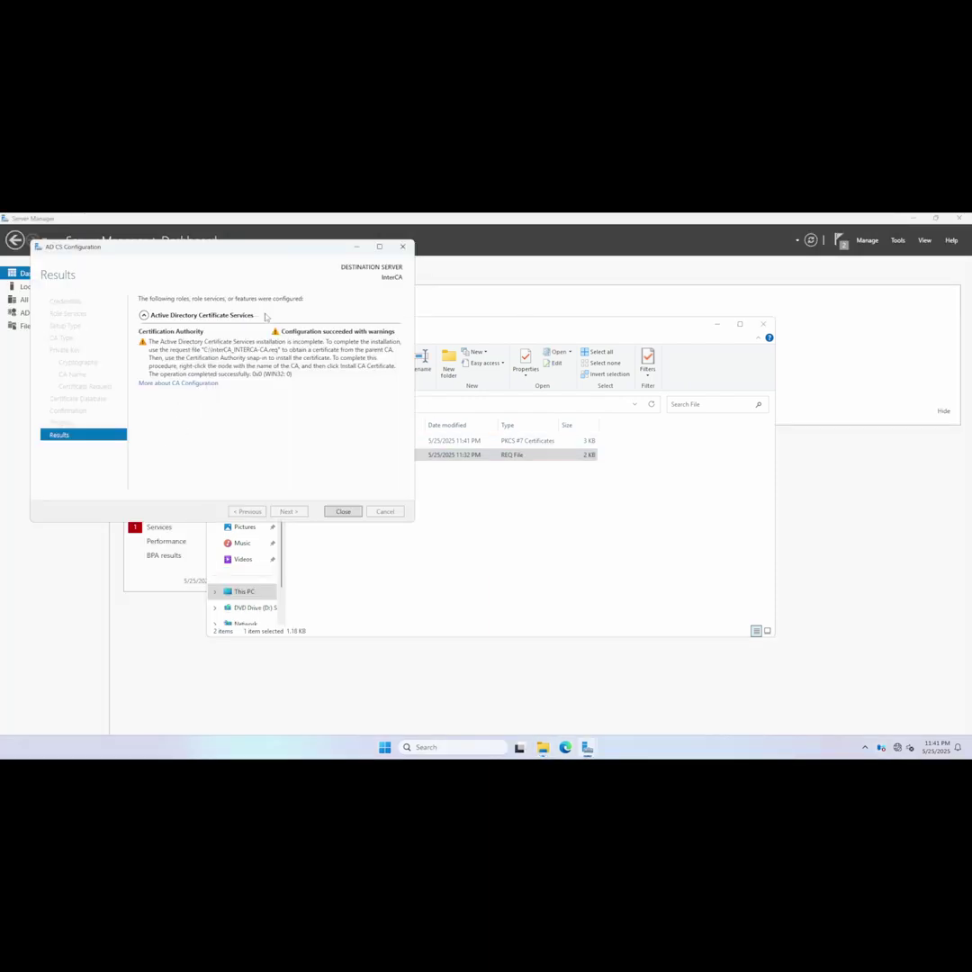
left_click(342, 511)
left_click(897, 240)
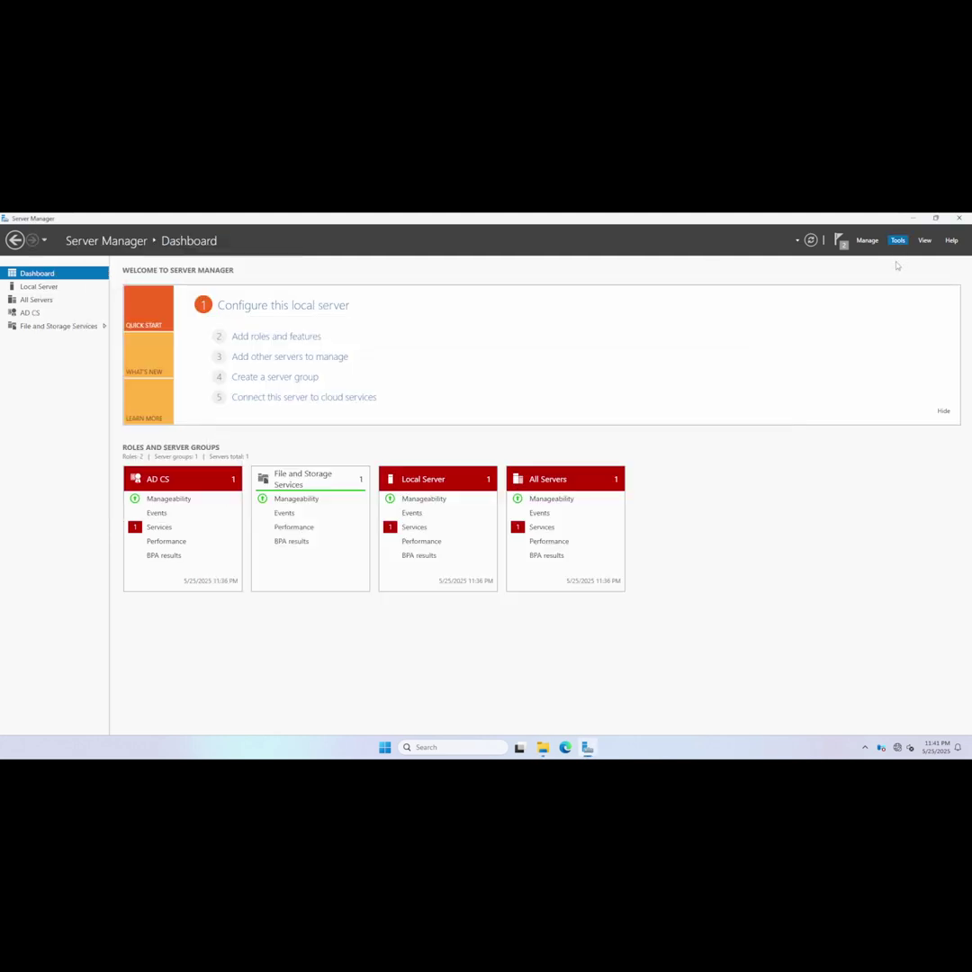
left_click(882, 255)
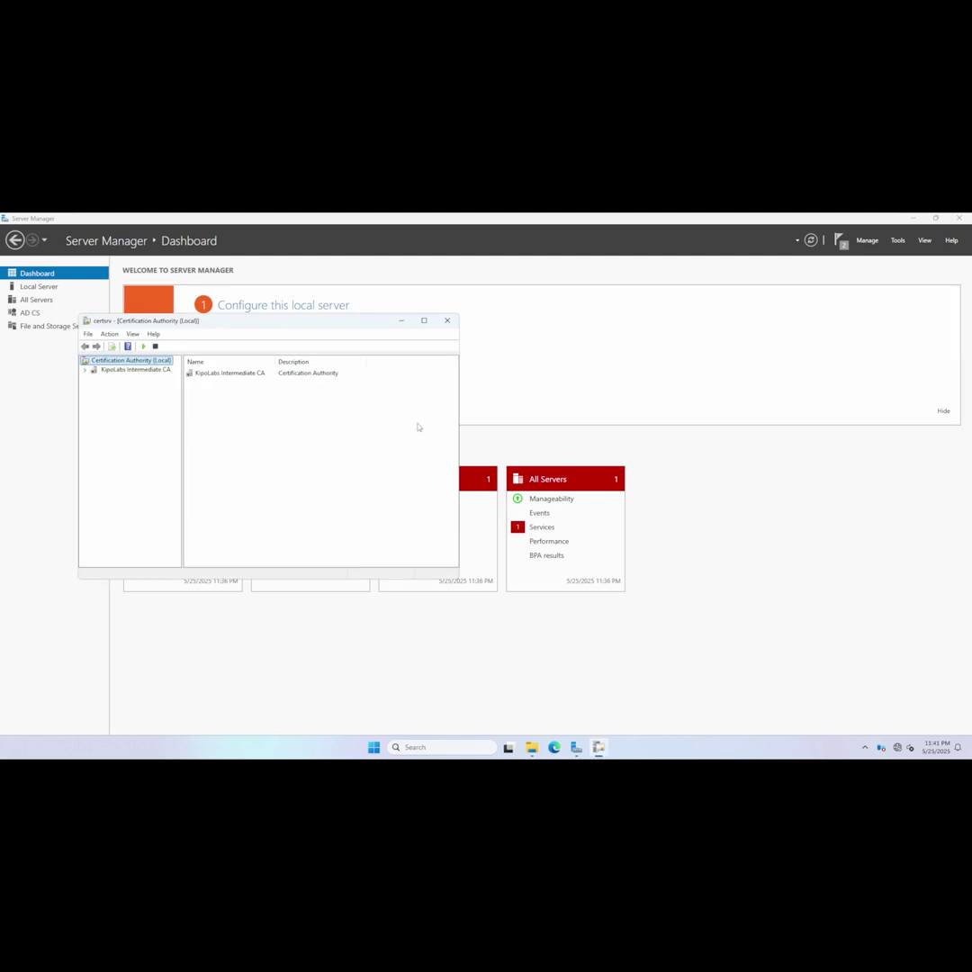
Install \\dc01\File\InterCA_INTERCA-CA.p7b as the KipoLabs Intermediate CA's certificate.
left_click(85, 369)
left_click(126, 369)
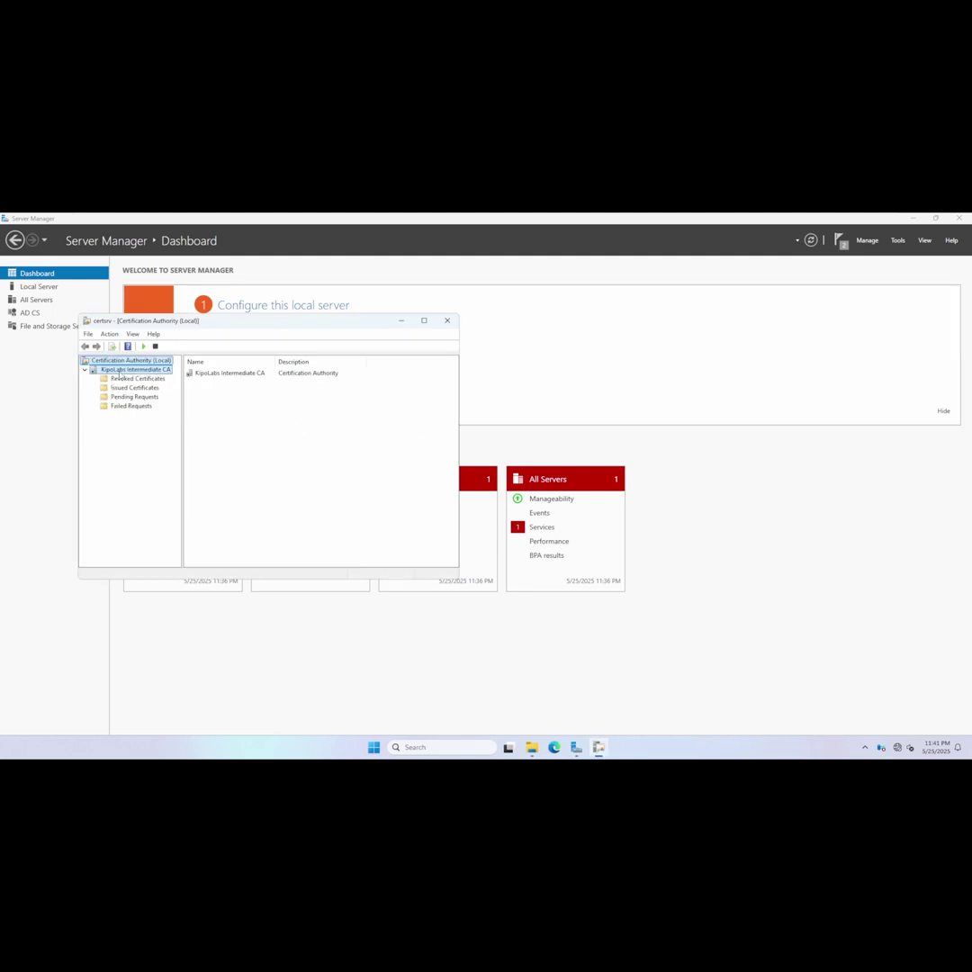
right_click(134, 371)
mouse_move(149, 379)
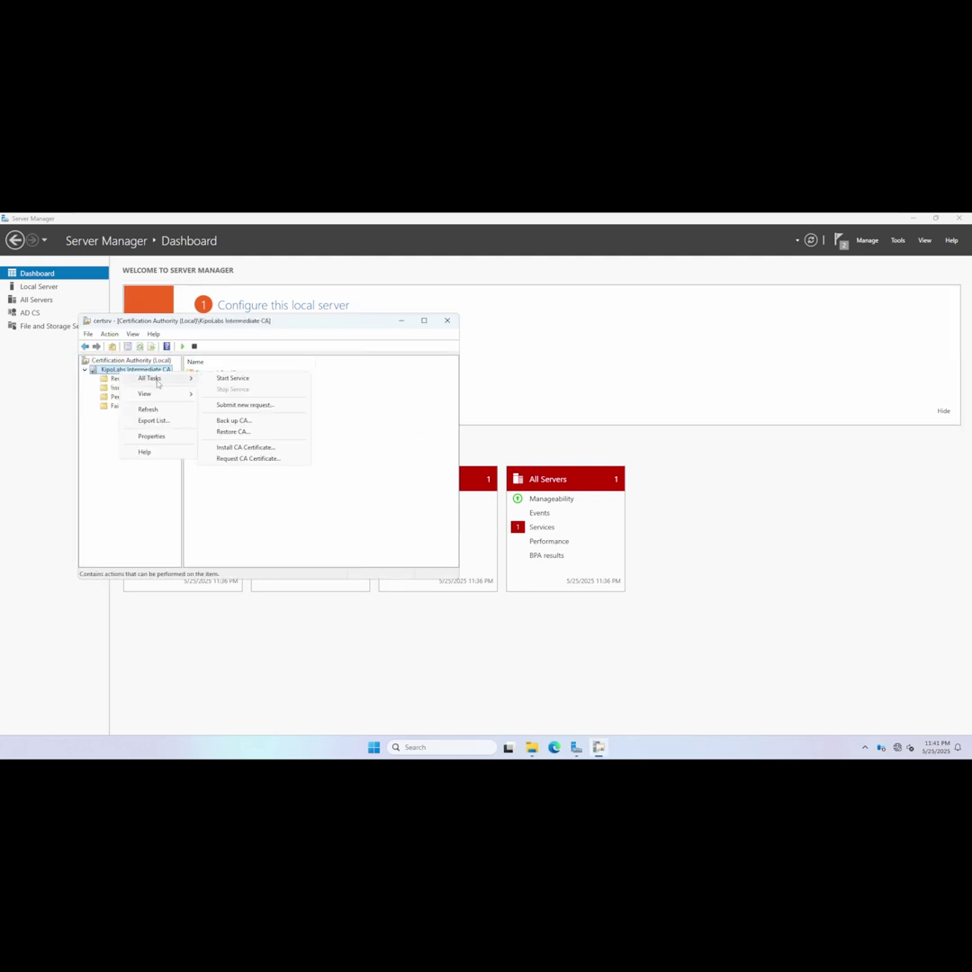
left_click(249, 444)
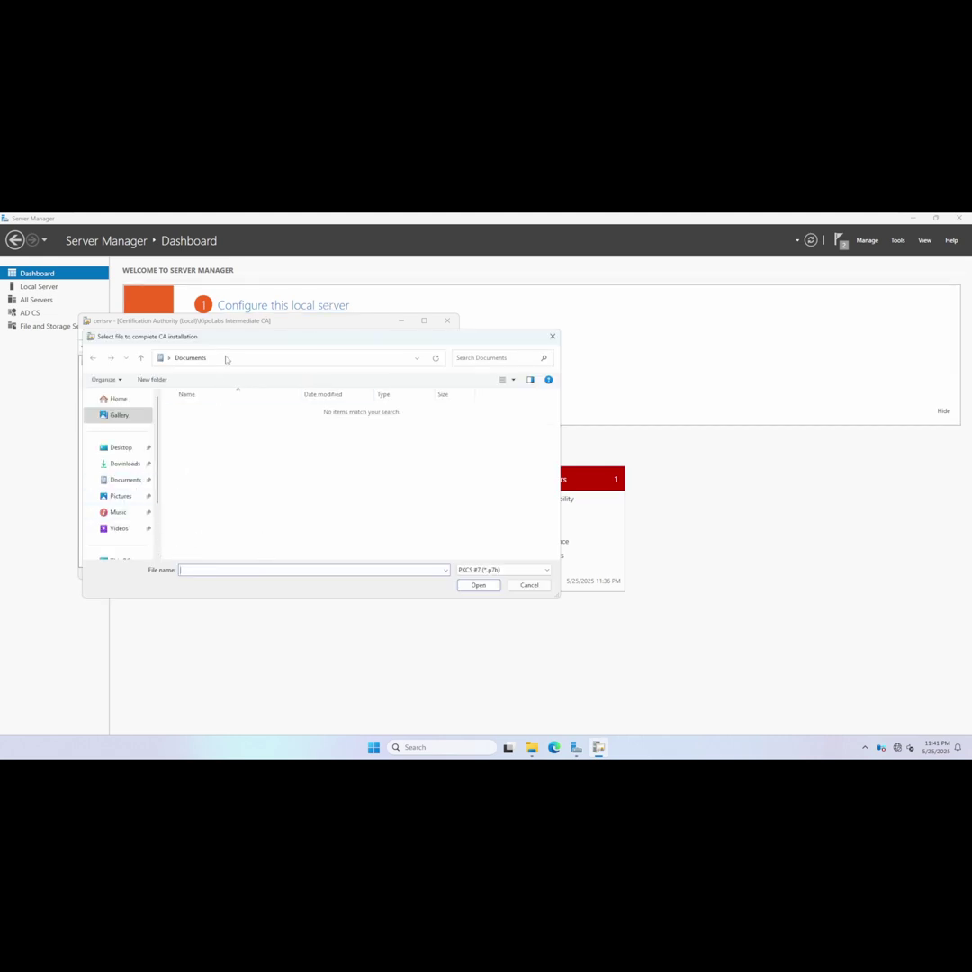
left_click(234, 357)
type("\\\\")
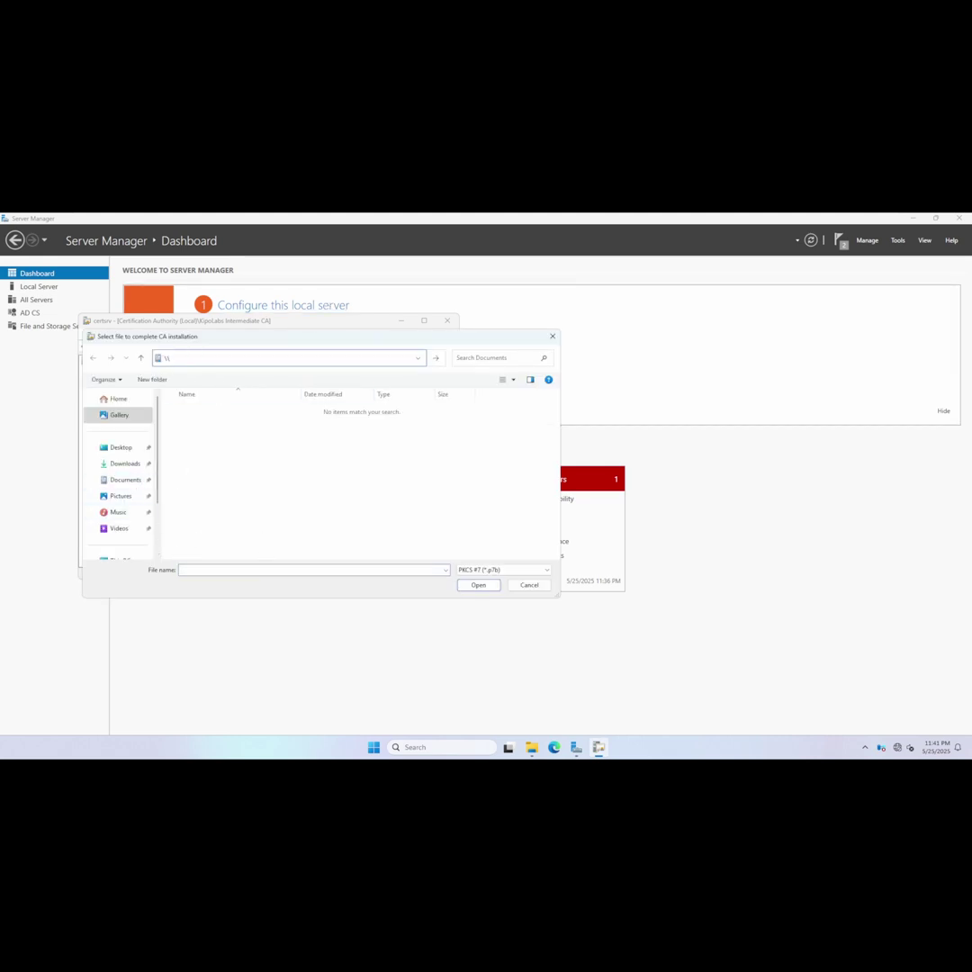
type("dc01\\")
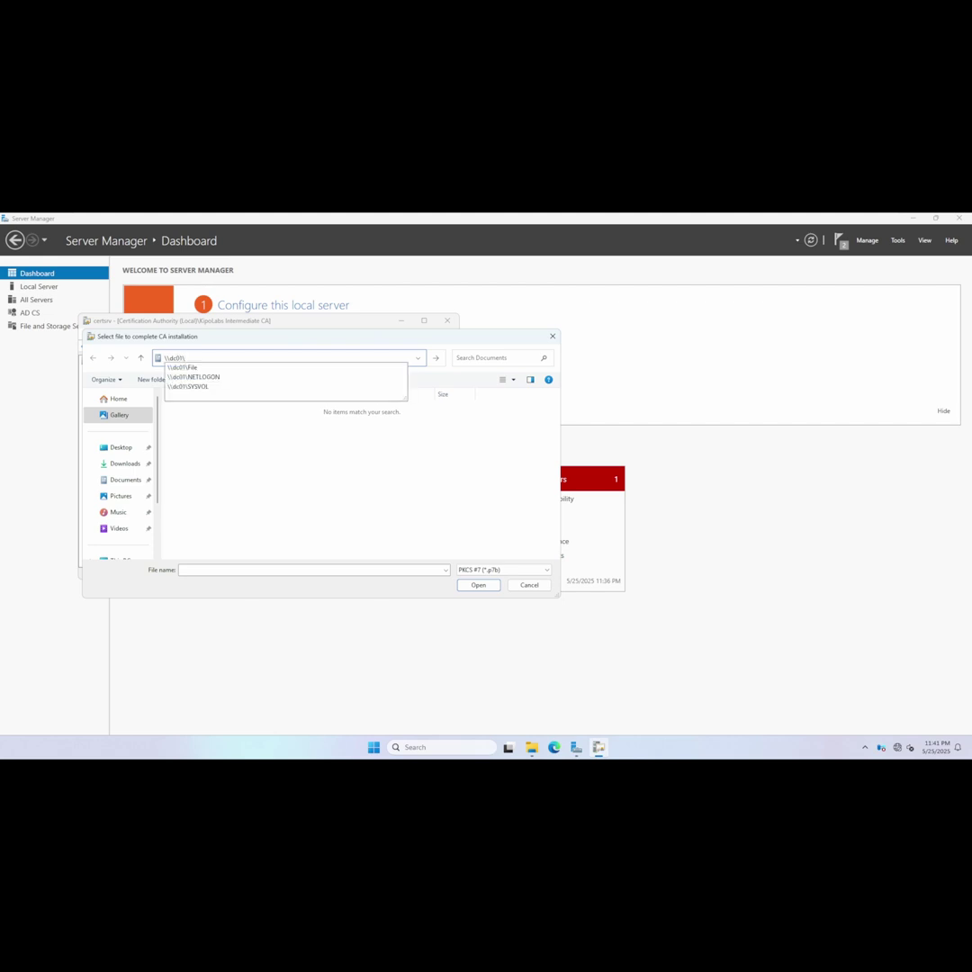
key("Down")
key("Return")
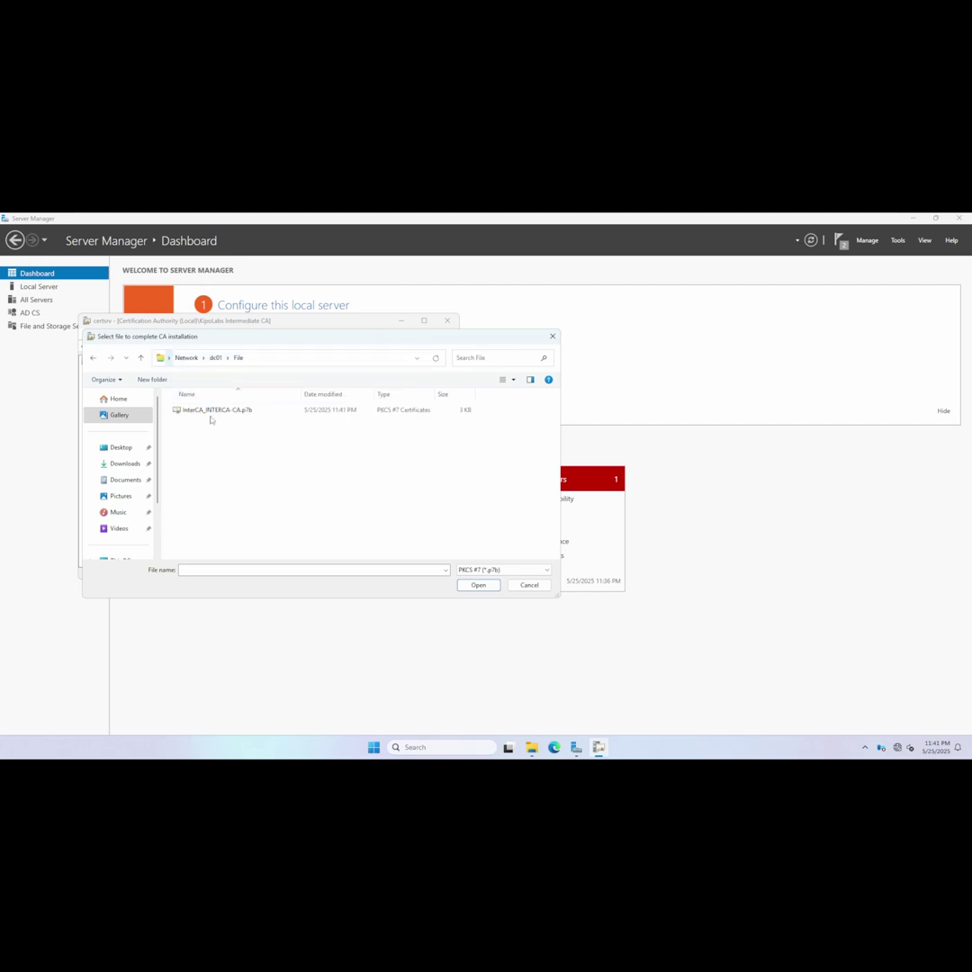
double_click(210, 414)
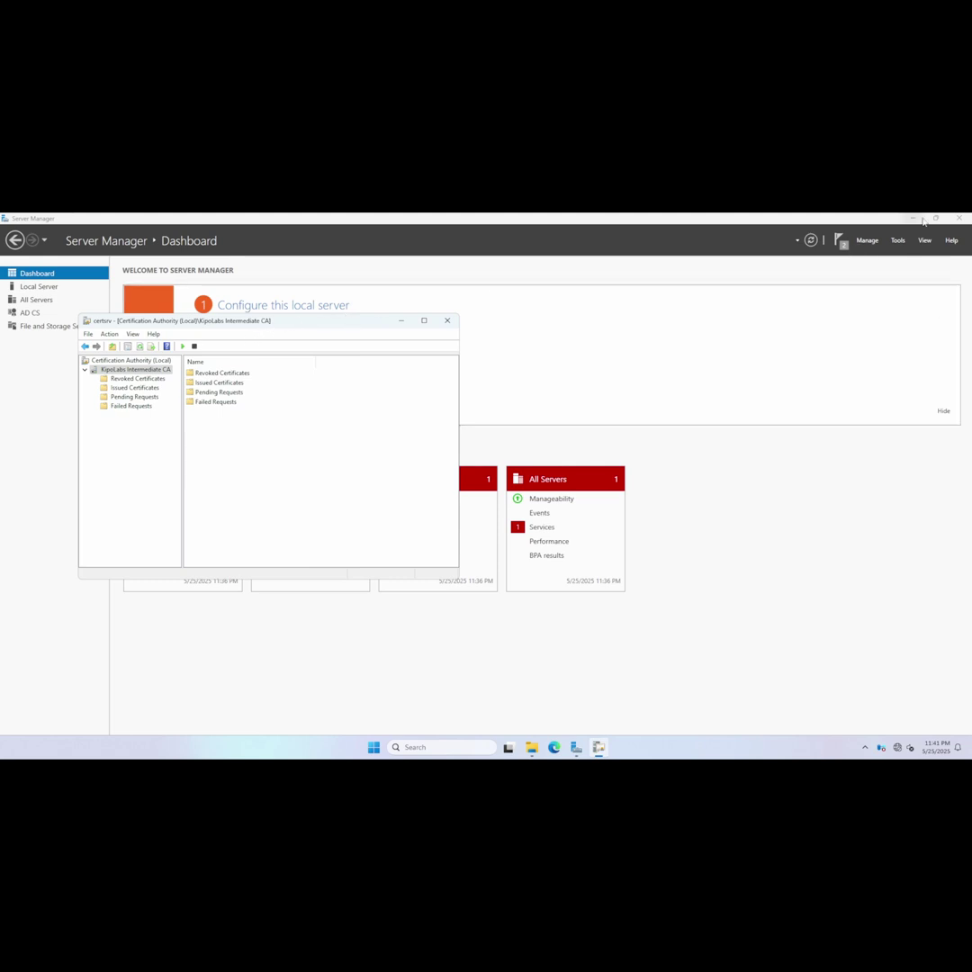
Minimize Server Manager and File Explorer, ignore the offline revocation warning, and try starting the CA service.
left_click(840, 275)
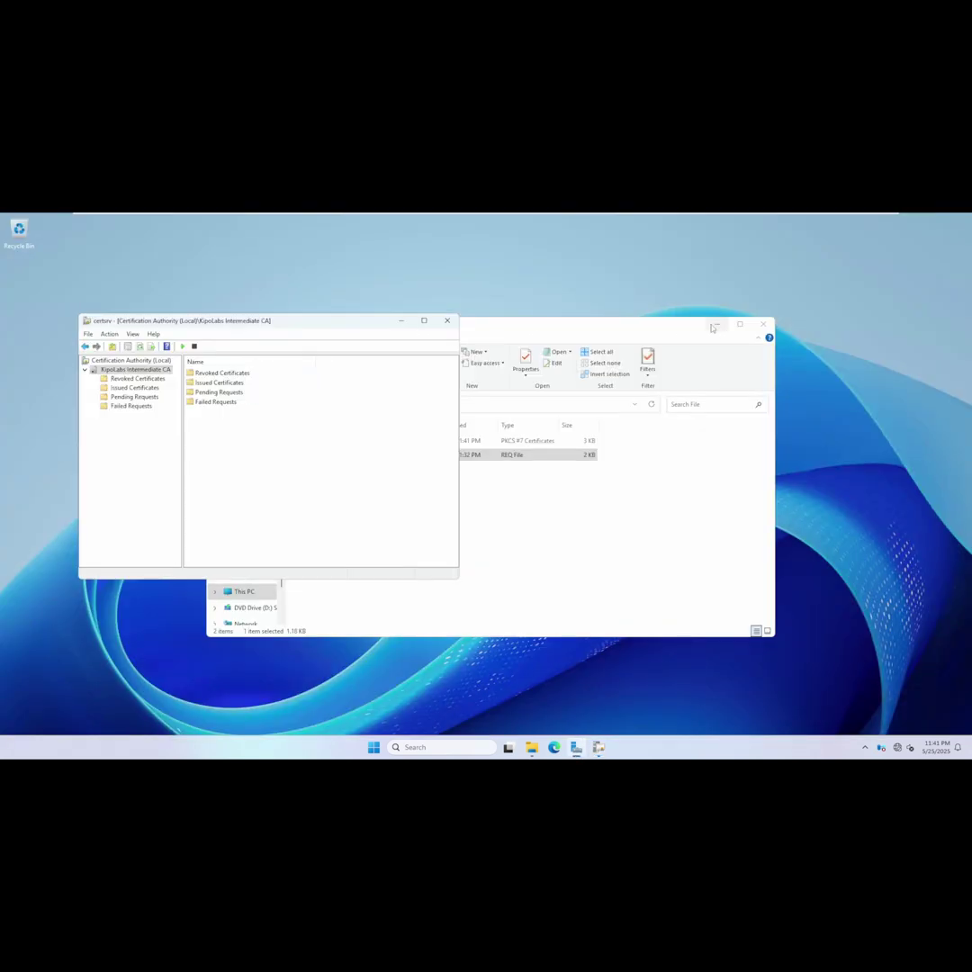
left_click(717, 325)
left_click(716, 324)
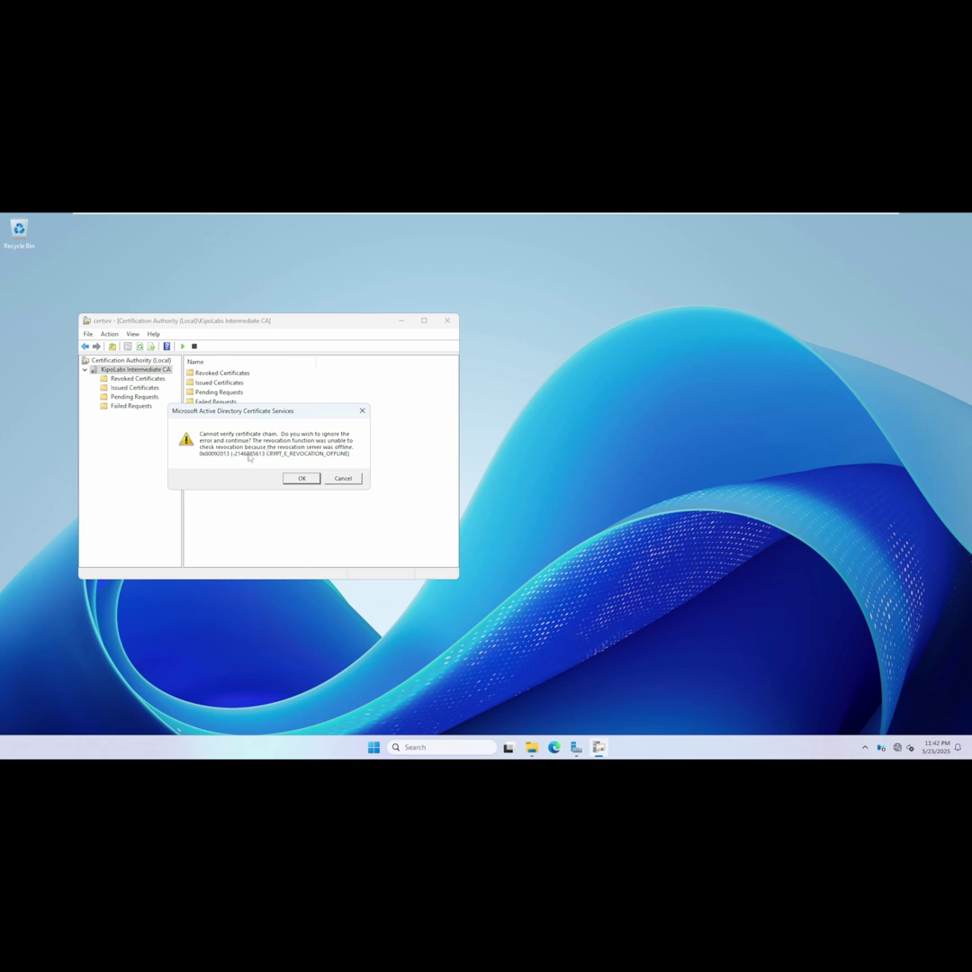
left_click(300, 478)
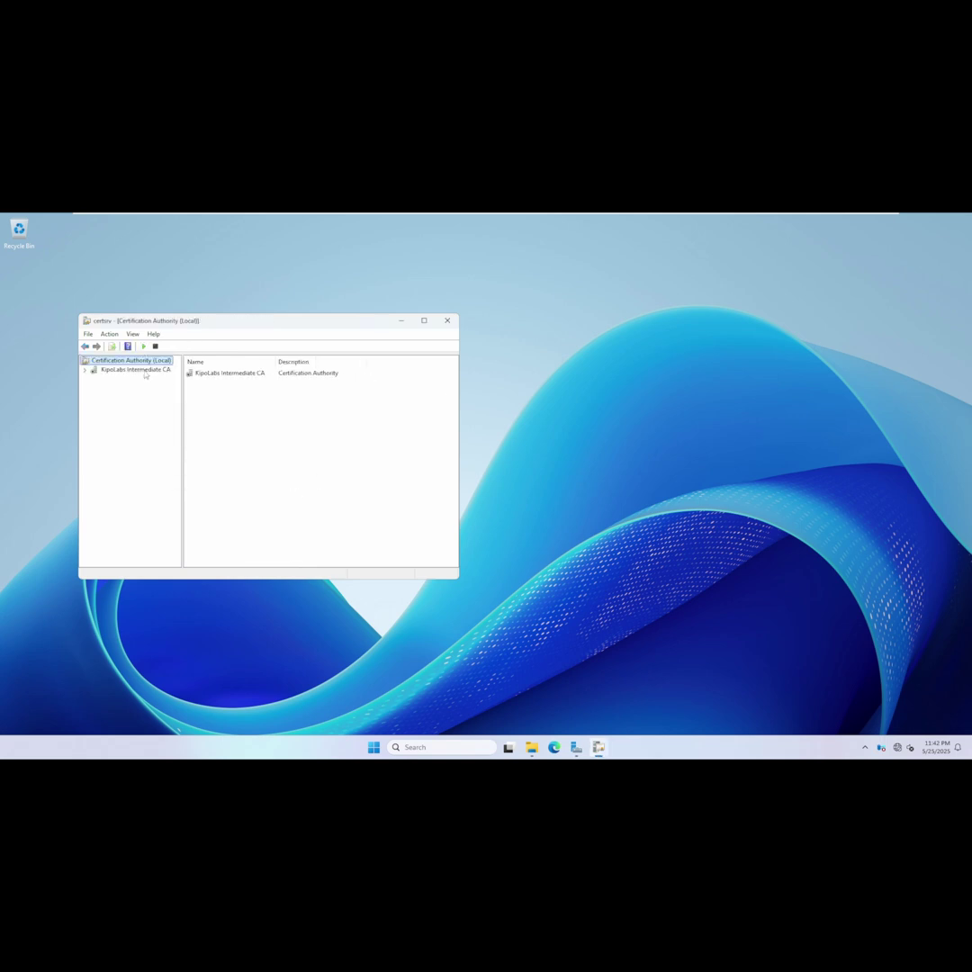
left_click(144, 346)
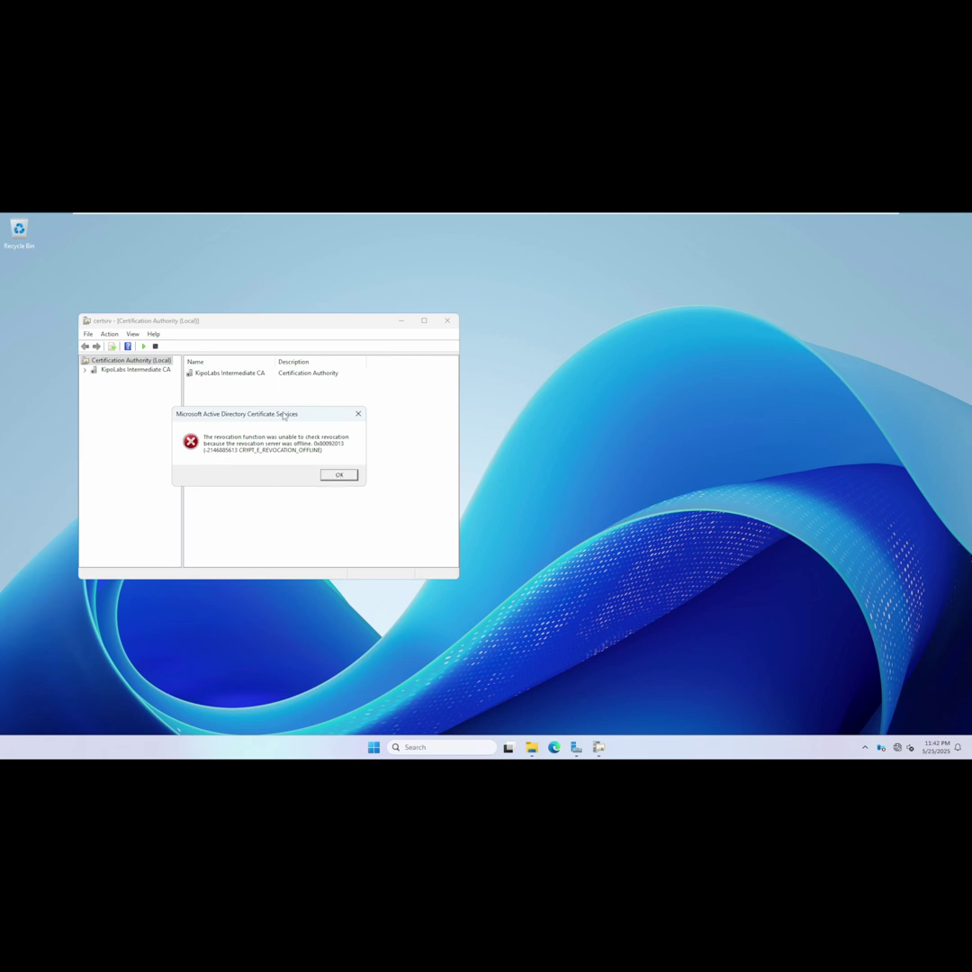
Dismiss the revocation error and move the CA console window to the right.
left_click_drag(283, 414, 401, 400)
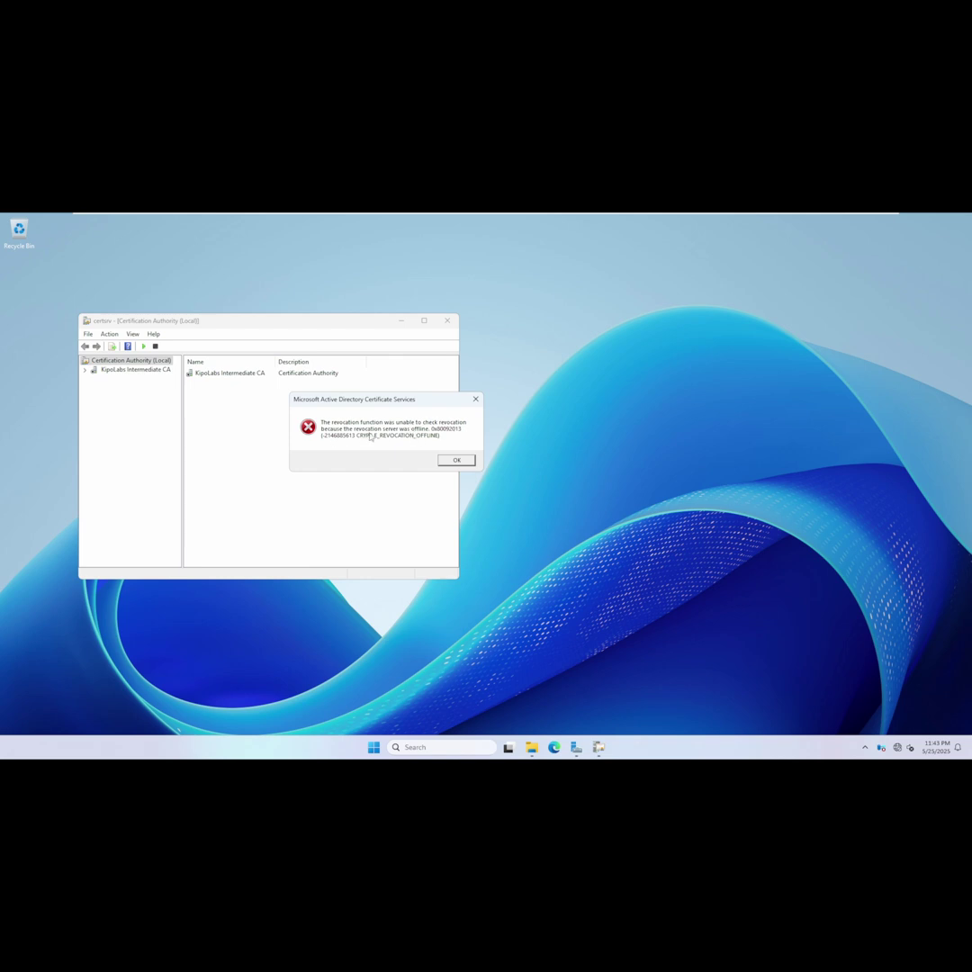
left_click(449, 461)
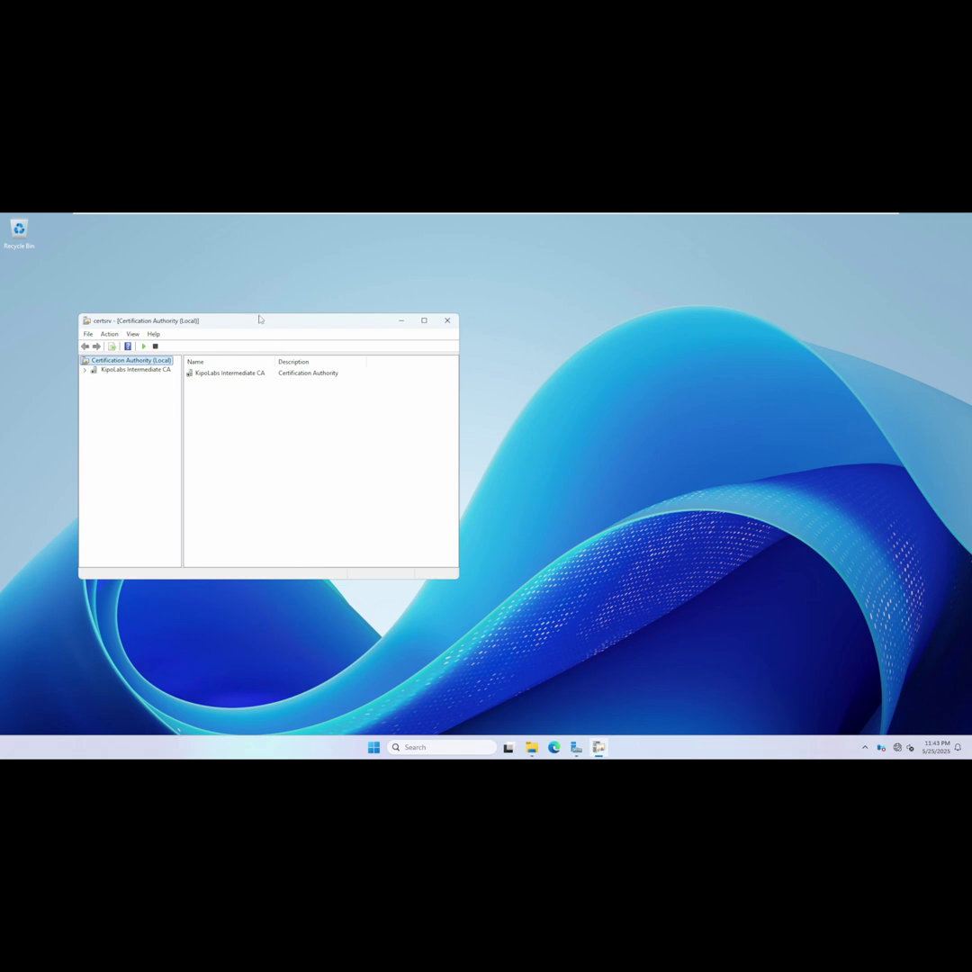
left_click_drag(260, 318, 281, 321)
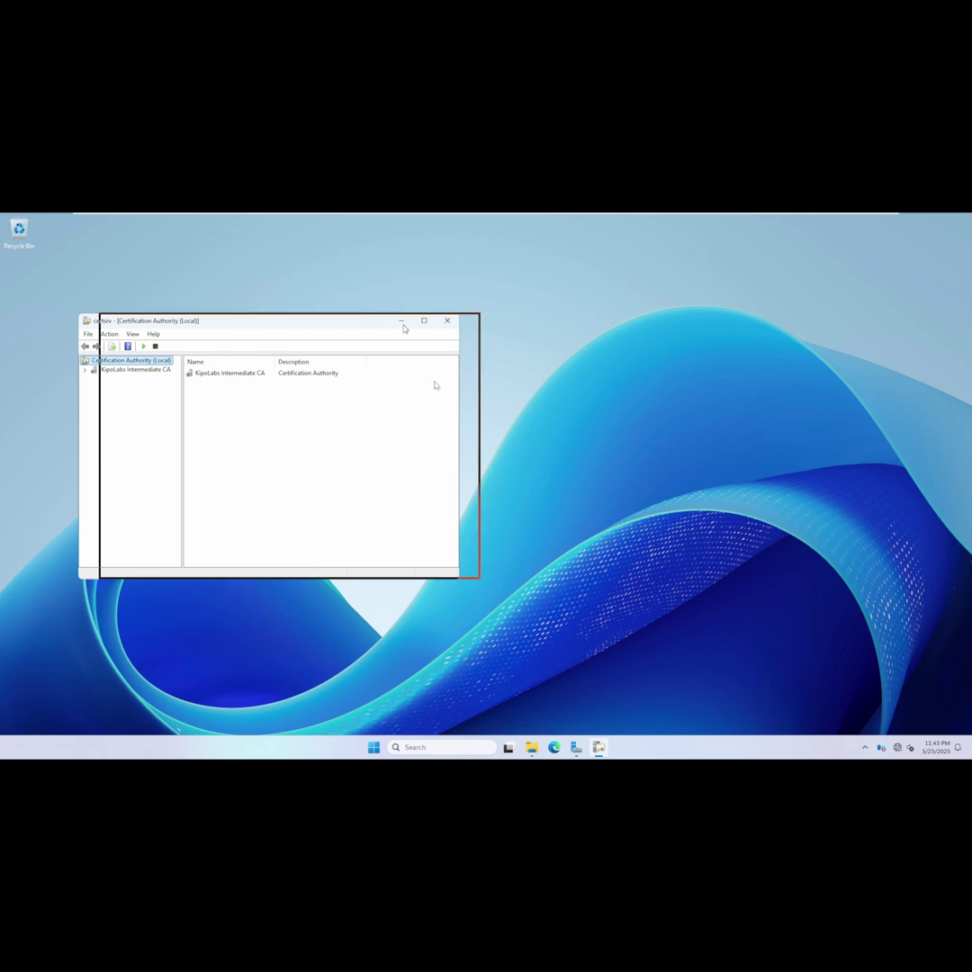
left_click_drag(405, 329, 419, 320)
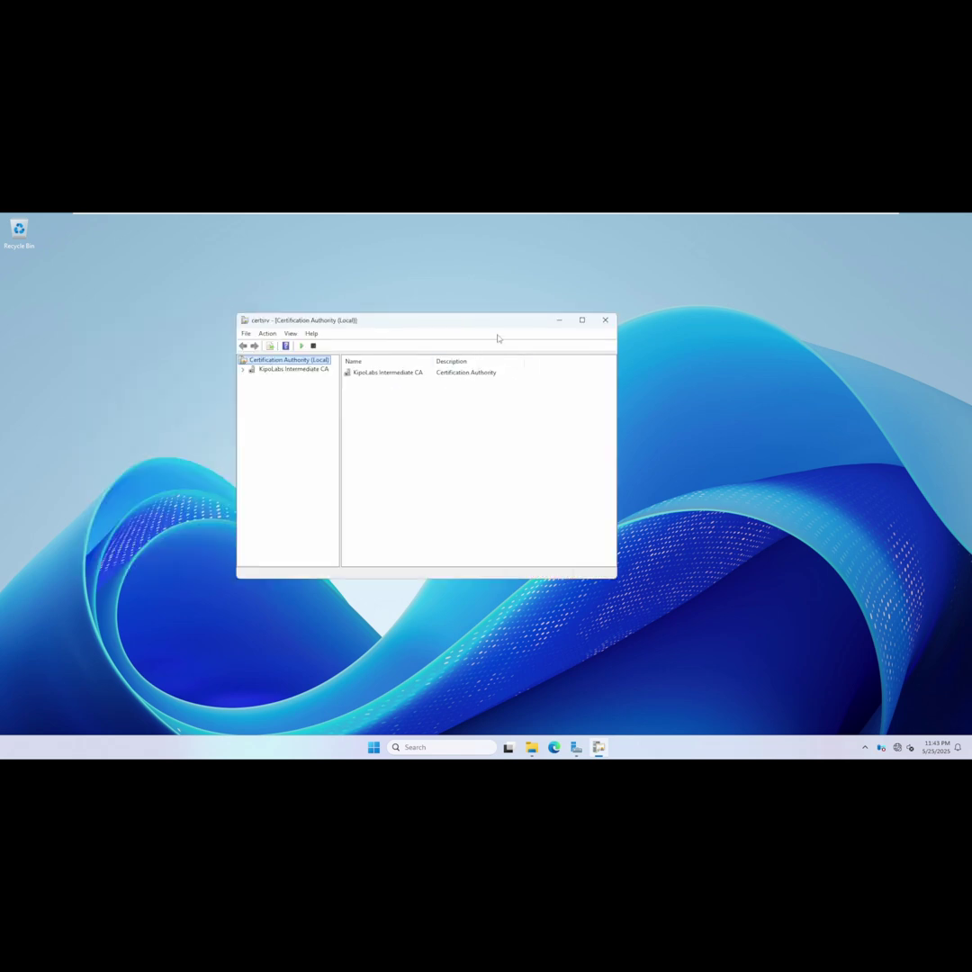
mouse_move(503, 215)
mouse_move(656, 226)
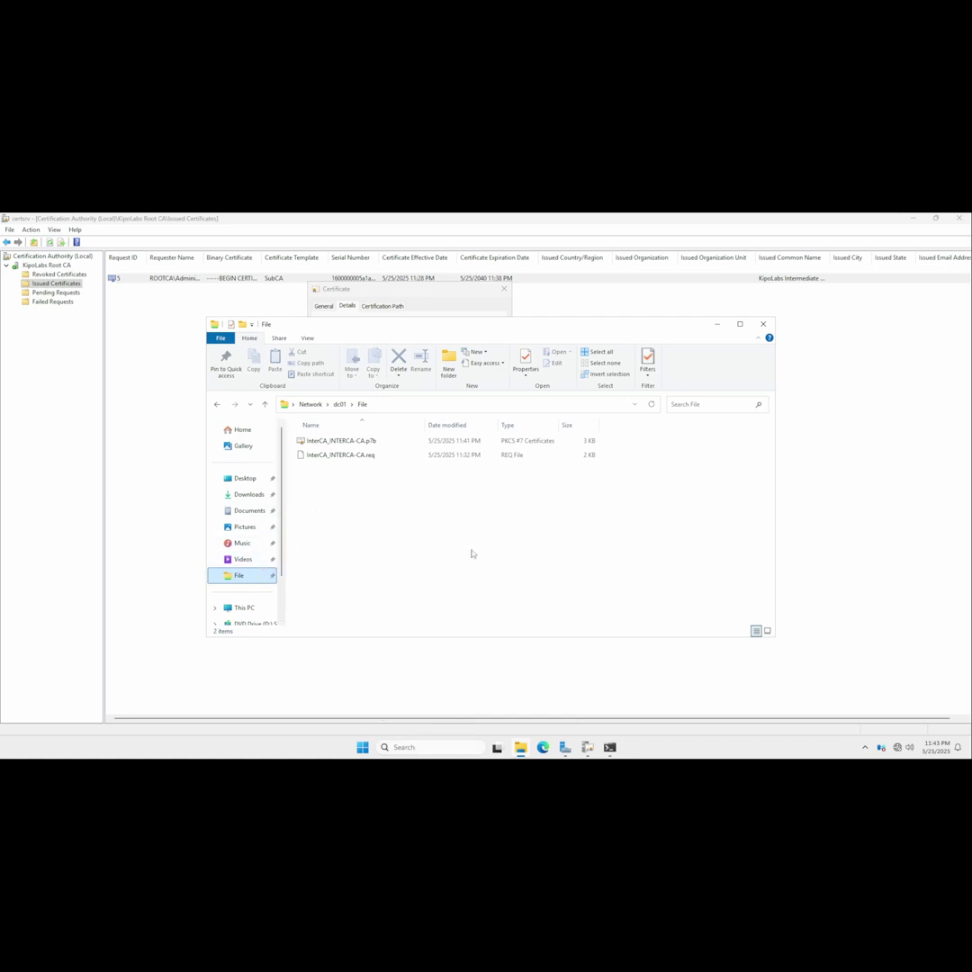
Close the certificate details and review KipoLabs Root CA's CRL distribution points on the Extensions tab.
left_click(588, 748)
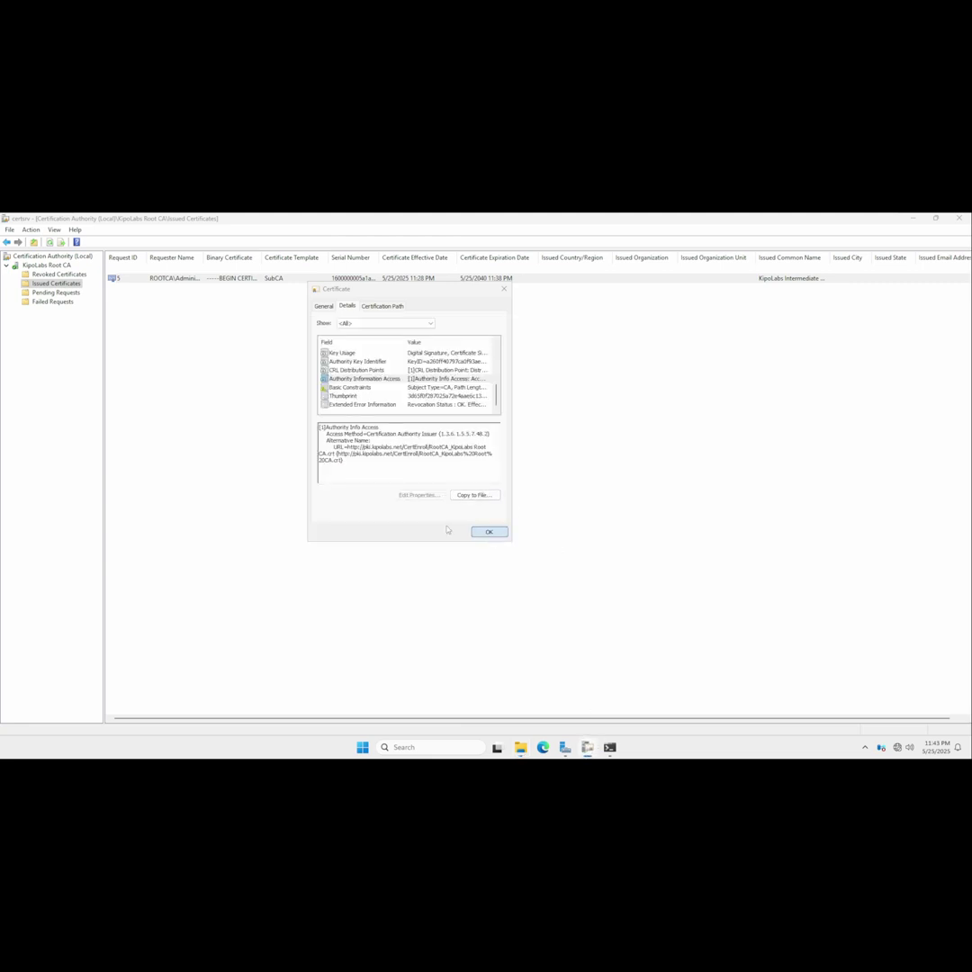
left_click(488, 532)
right_click(63, 266)
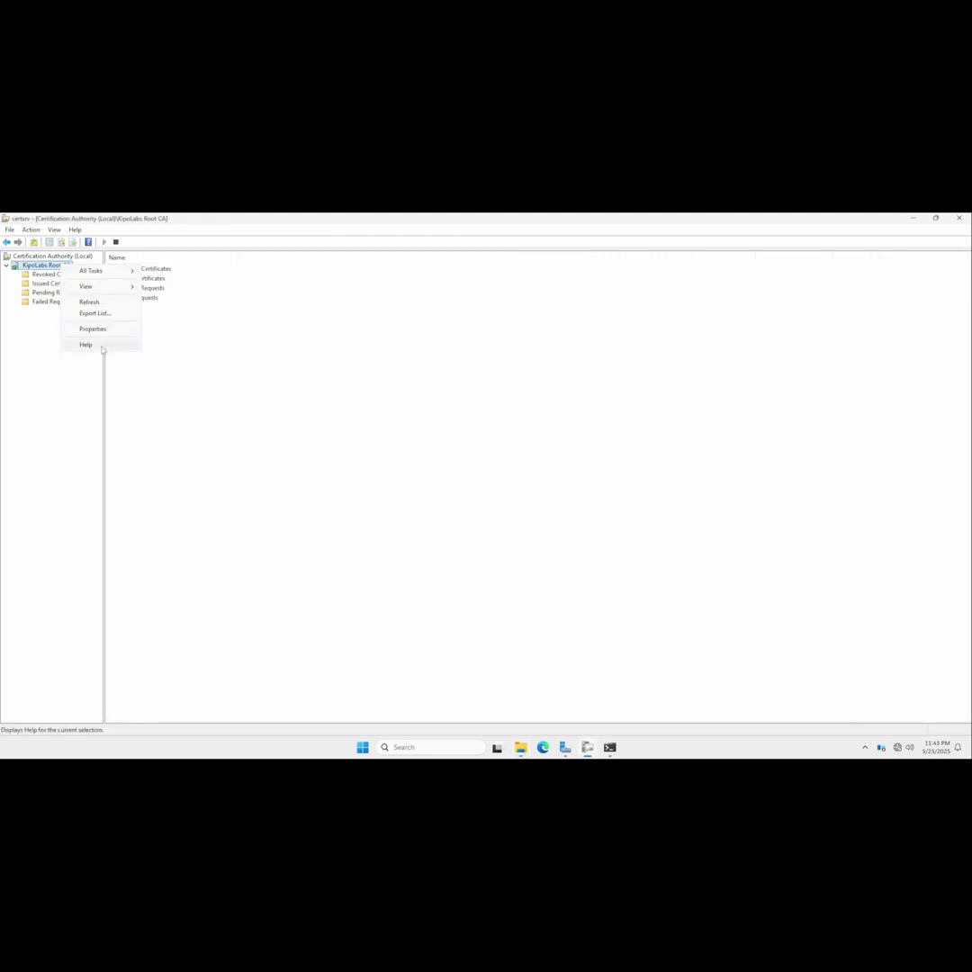
left_click(184, 327)
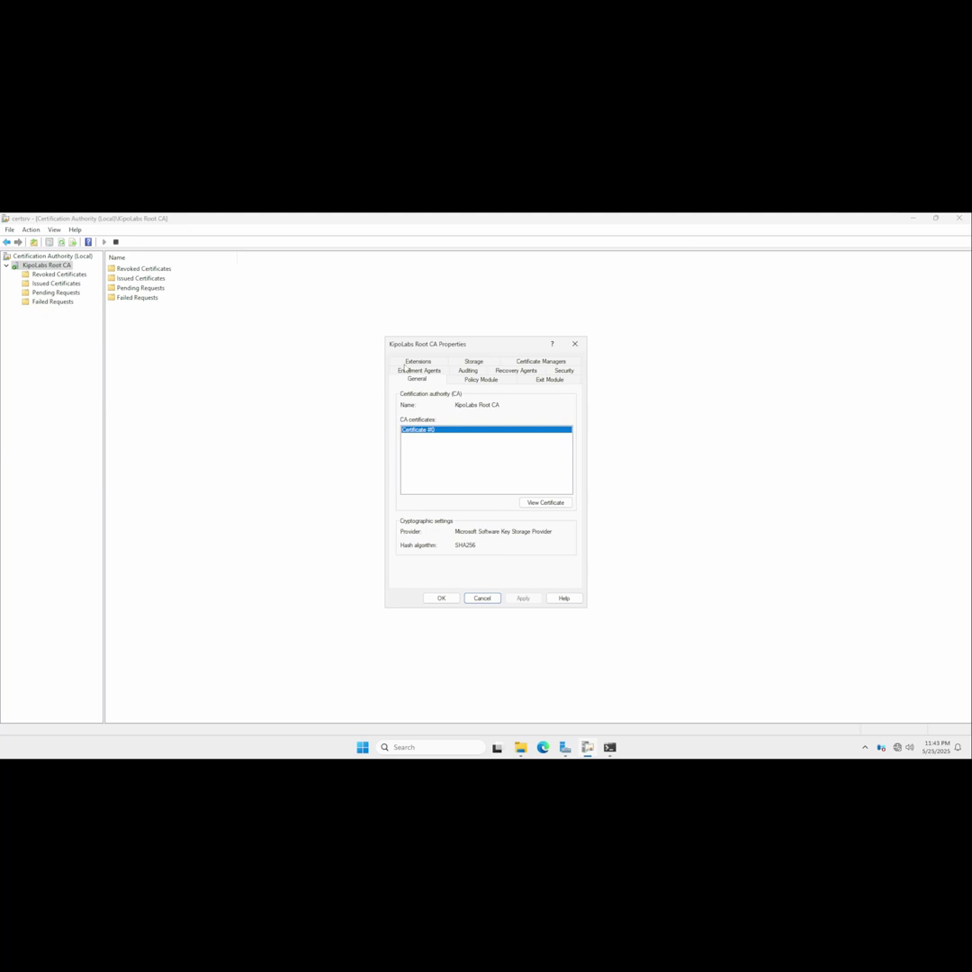
left_click(417, 361)
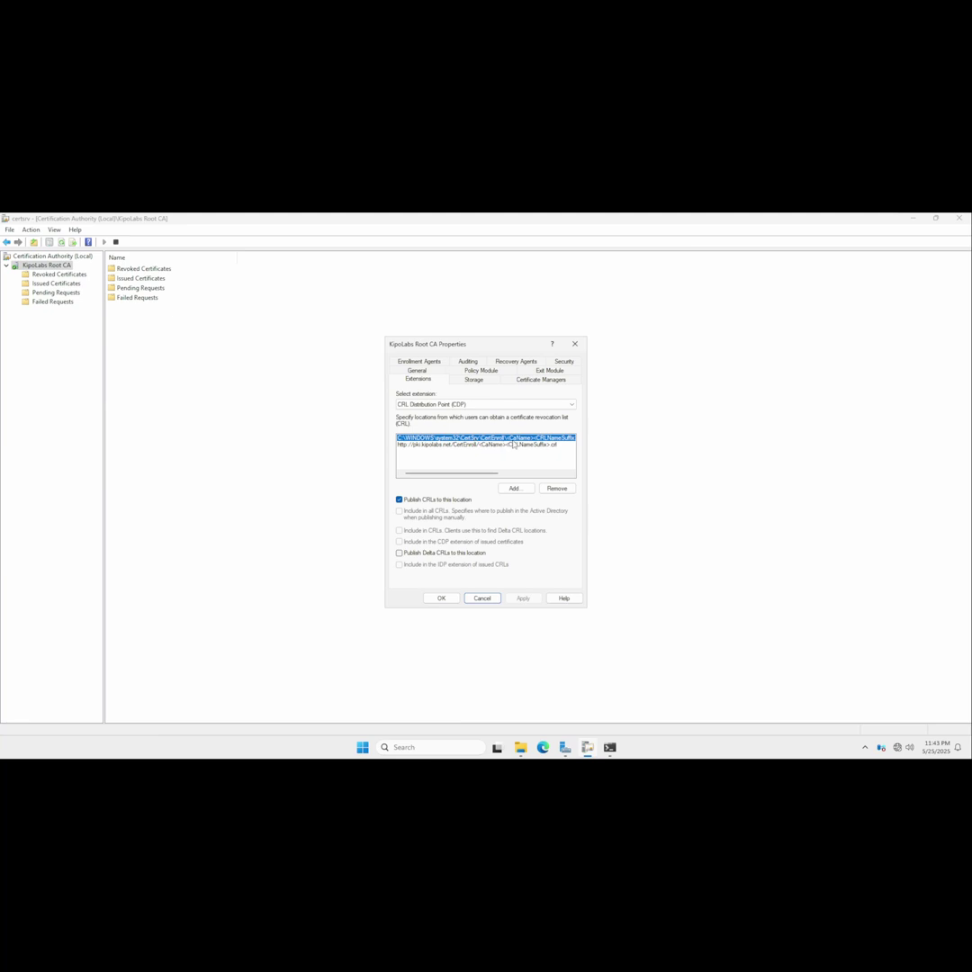
left_click_drag(434, 472, 503, 432)
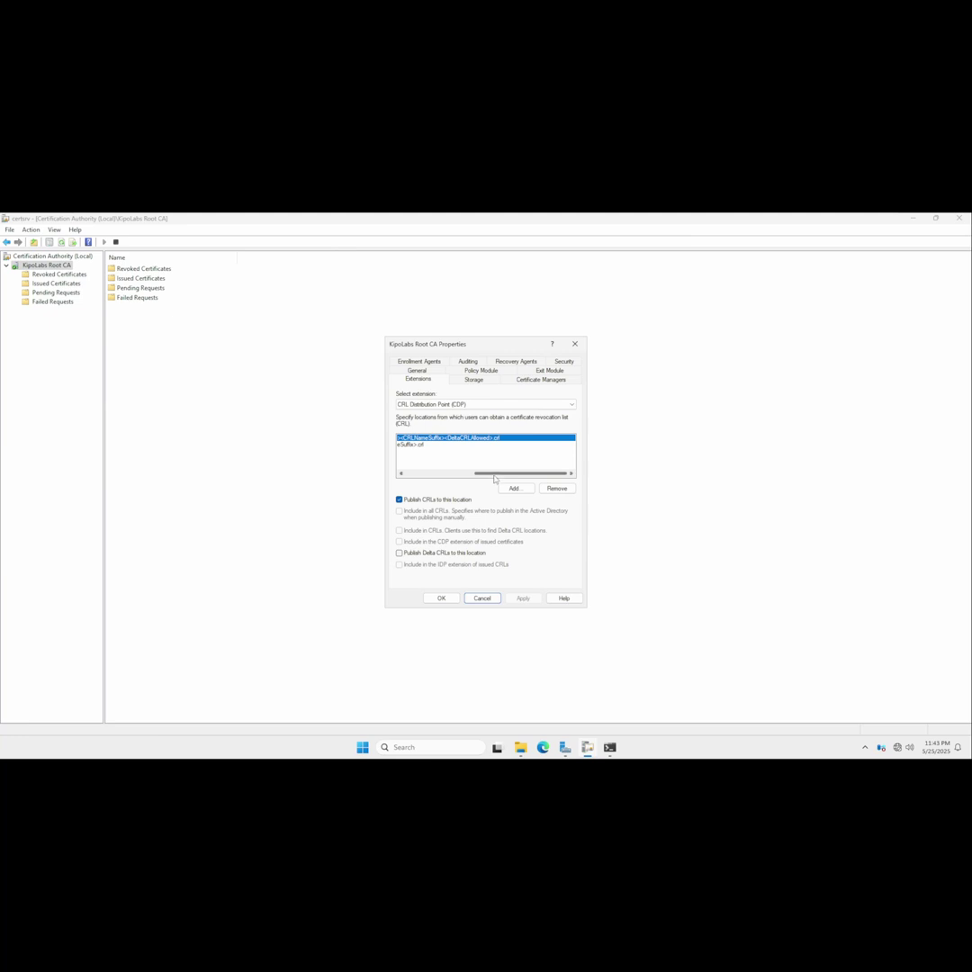
left_click_drag(493, 472, 462, 472)
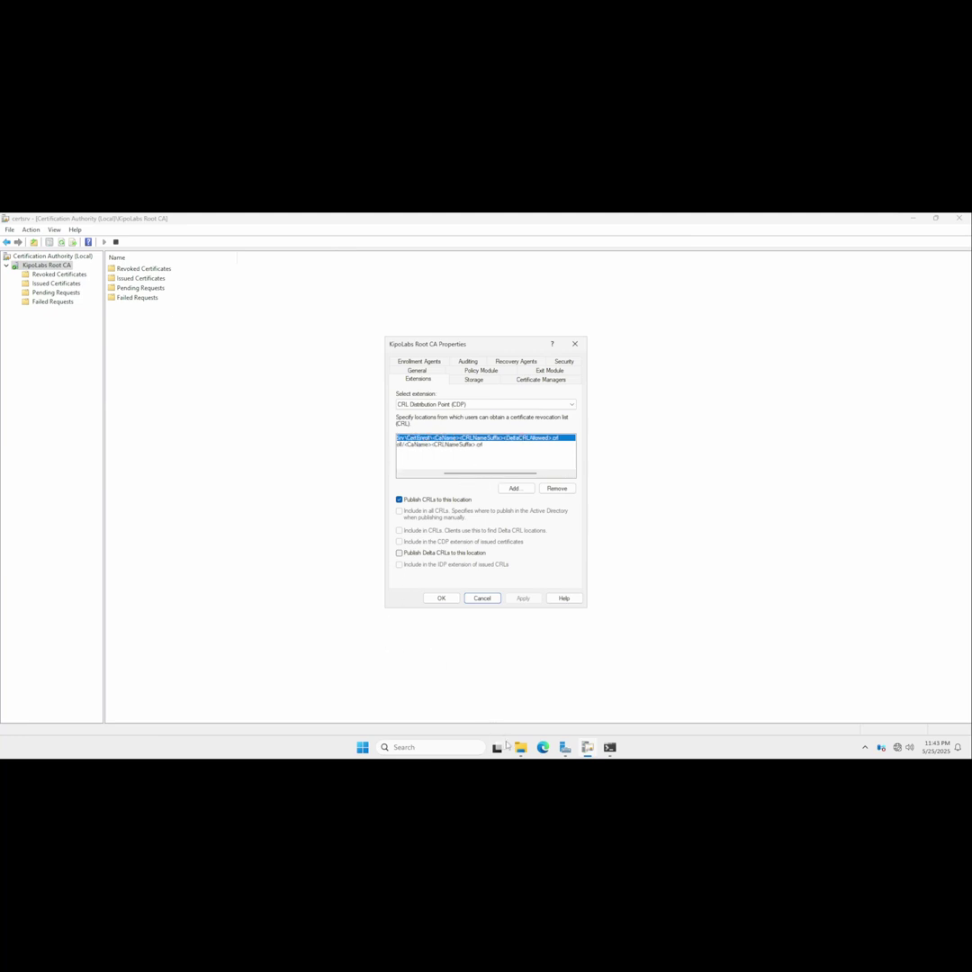
key("alt+Tab")
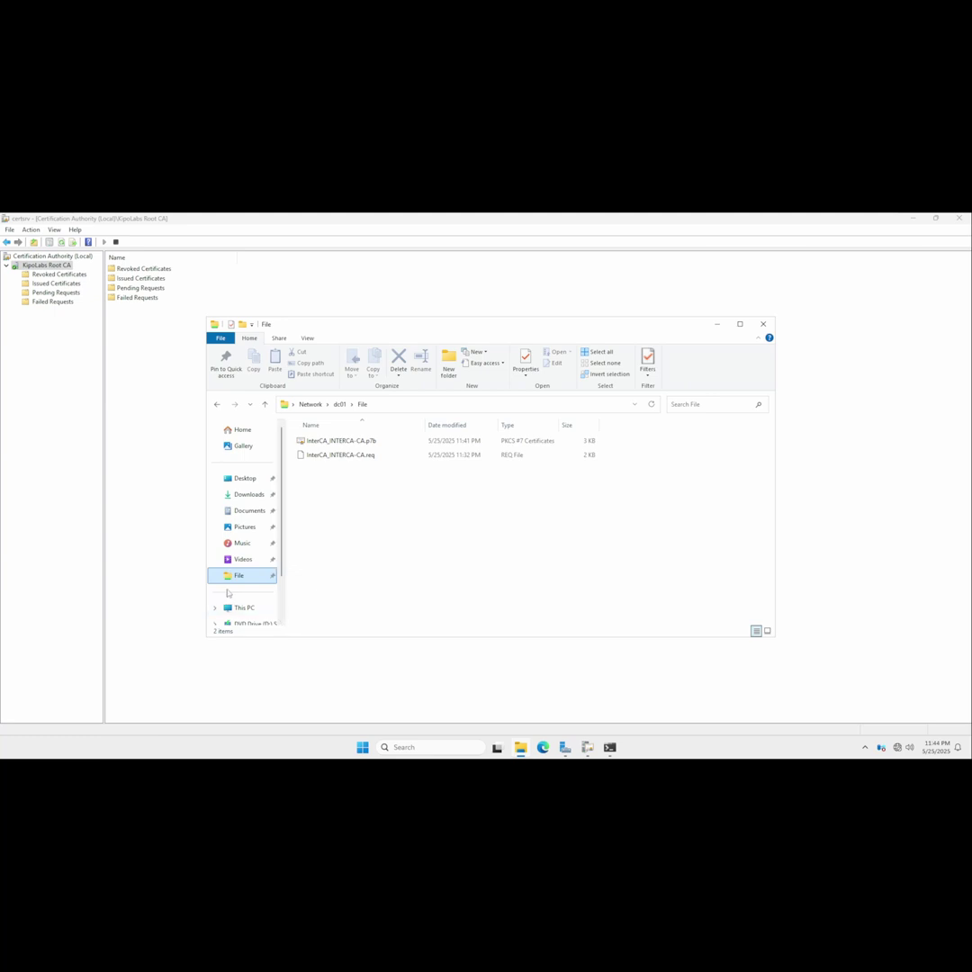
Browse to C:\Windows\System32\CertSrv\CertEnroll and select the Root CA CRL and certificate files.
left_click(244, 608)
double_click(342, 445)
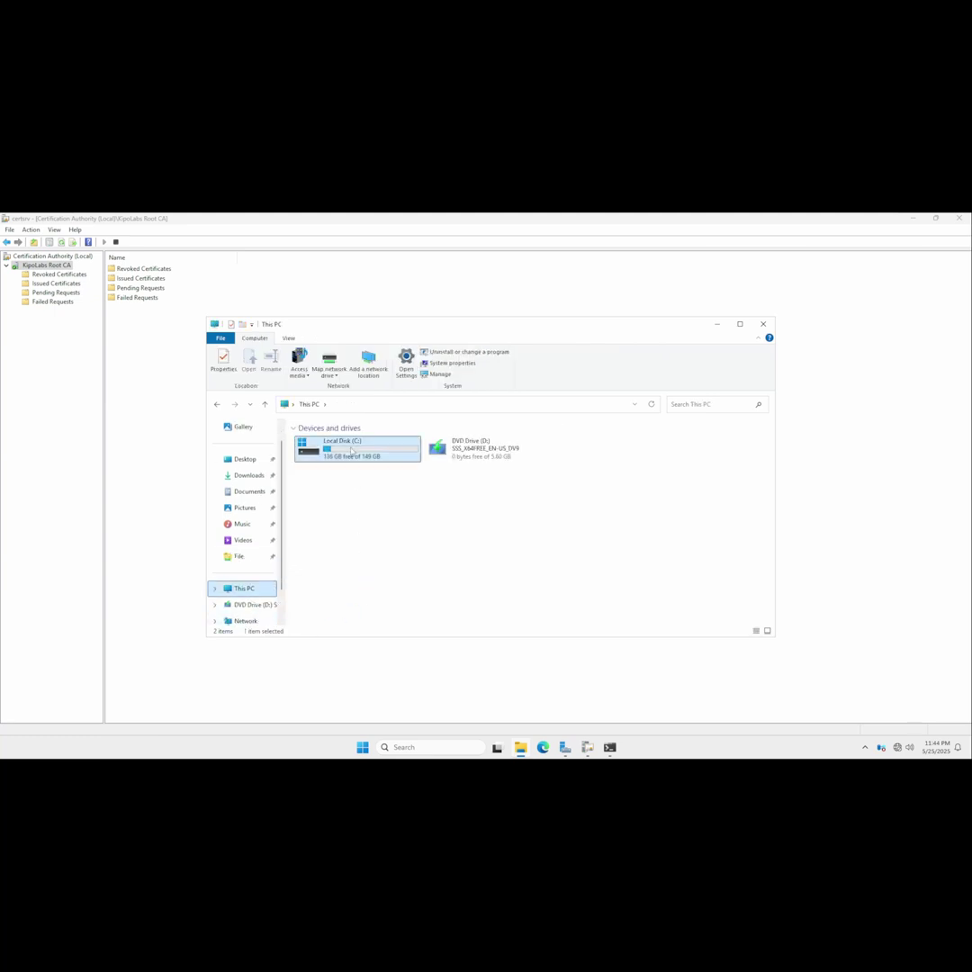
left_click(320, 498)
double_click(320, 498)
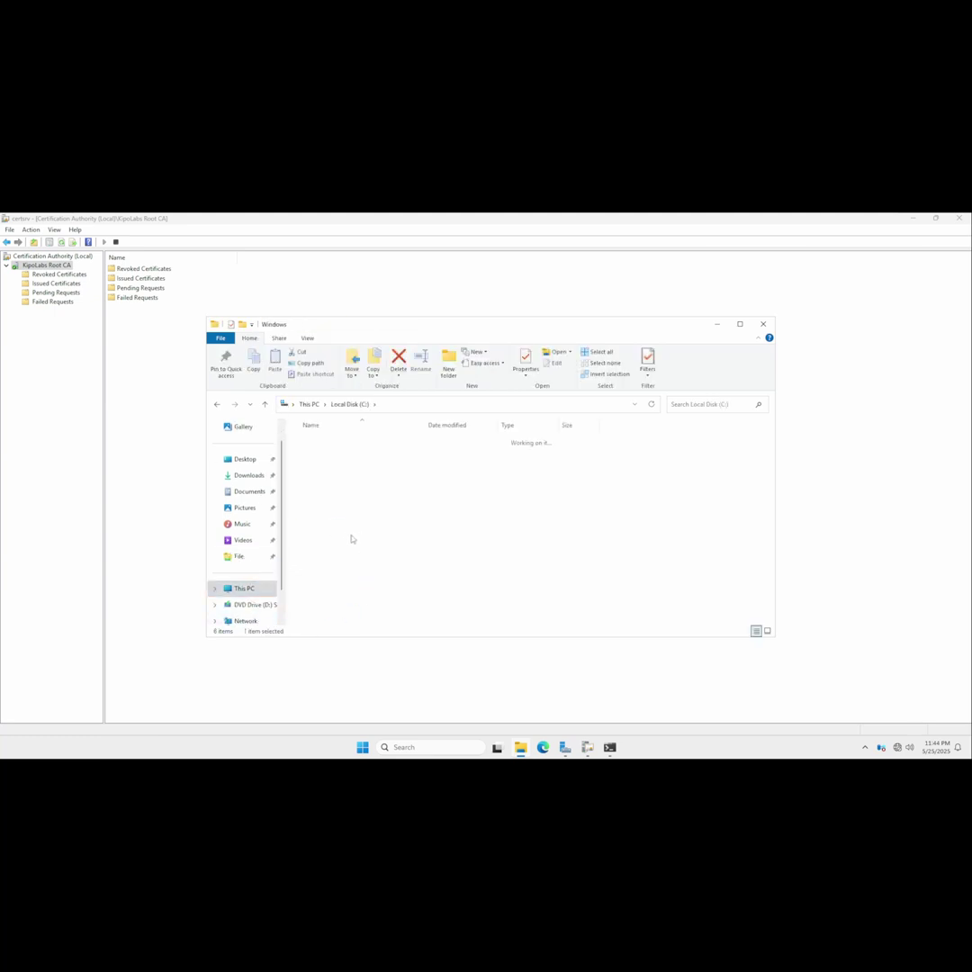
scroll(342, 575, "down", 10)
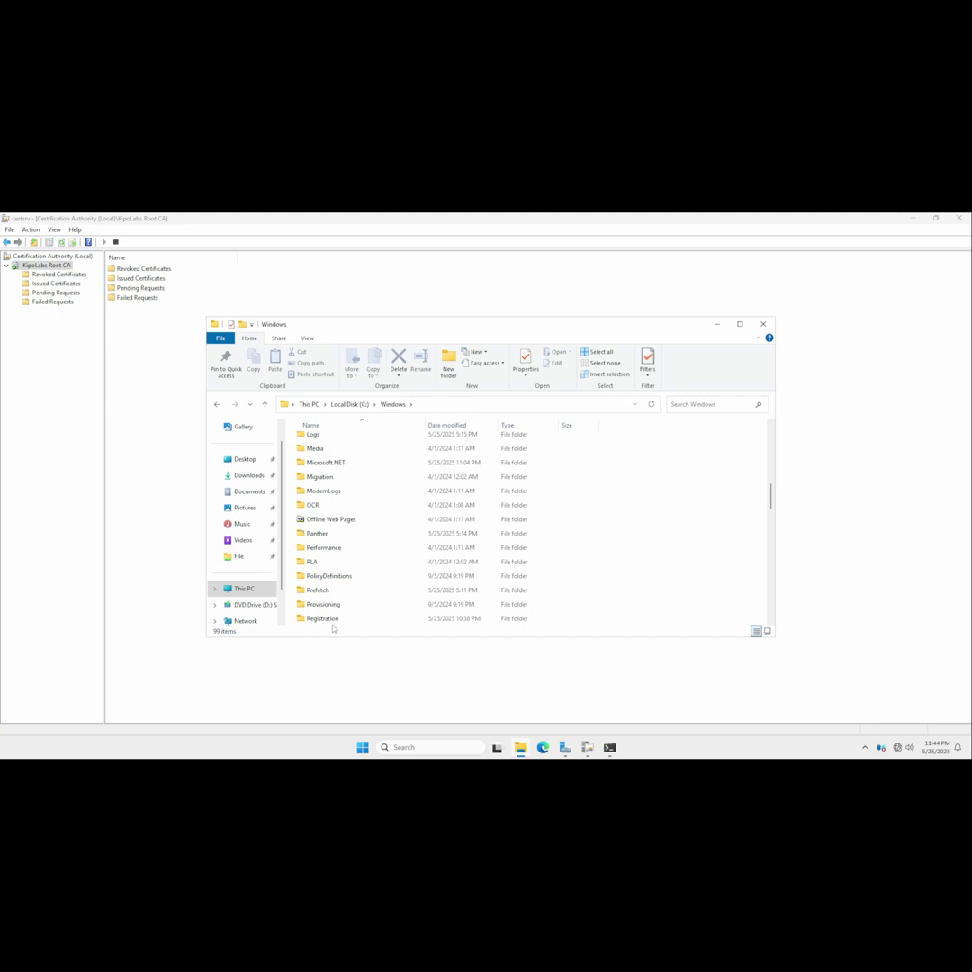
scroll(334, 576, "down", 12)
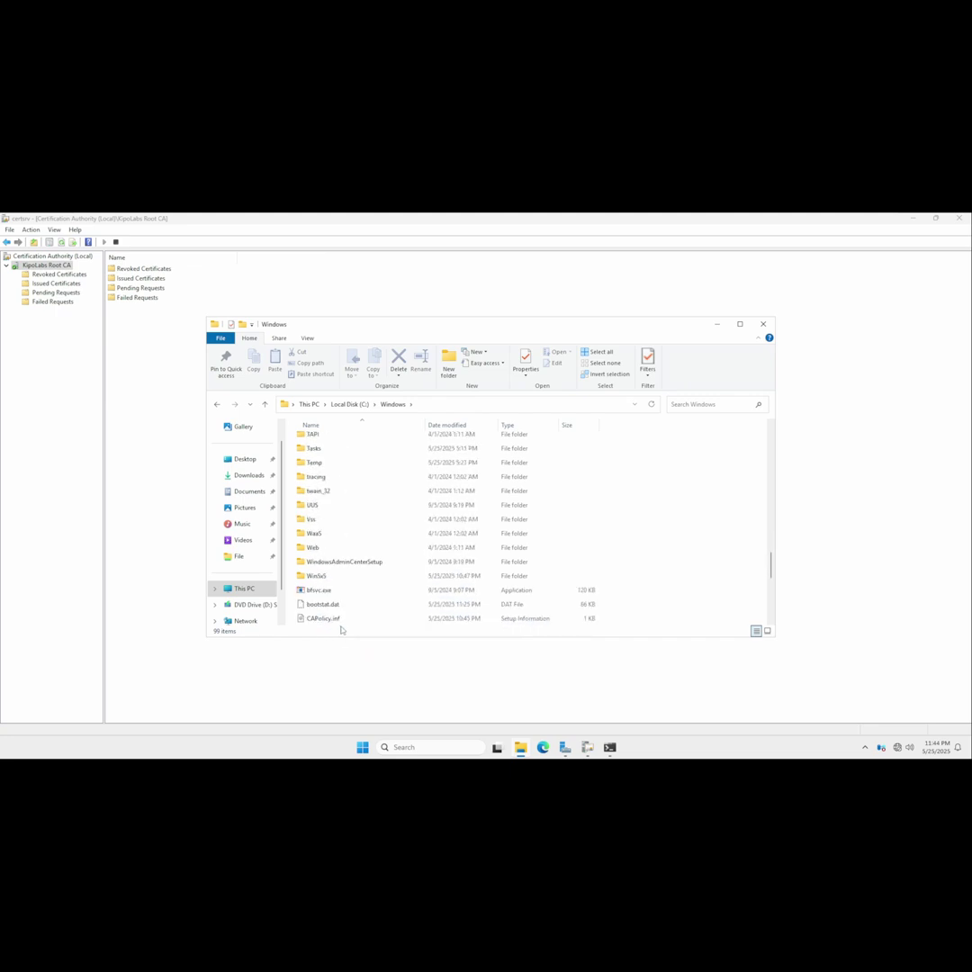
left_click(325, 491)
scroll(328, 490, "up", 4)
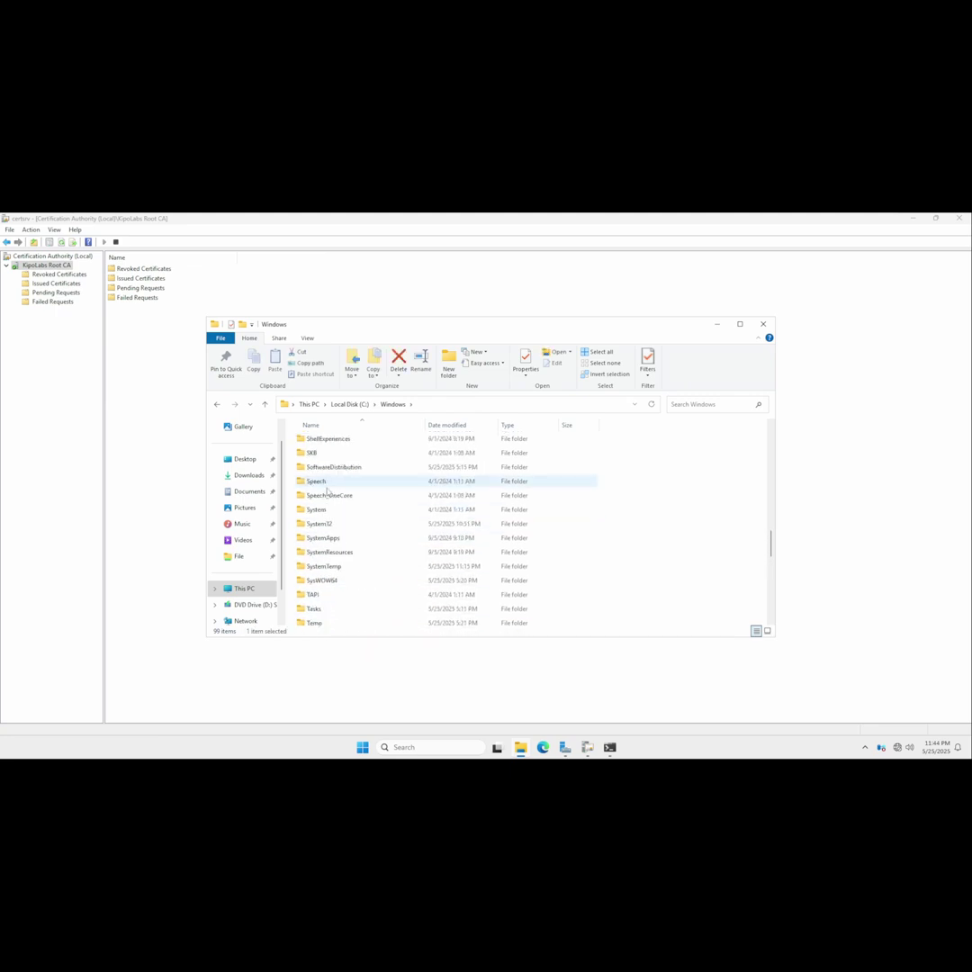
double_click(319, 523)
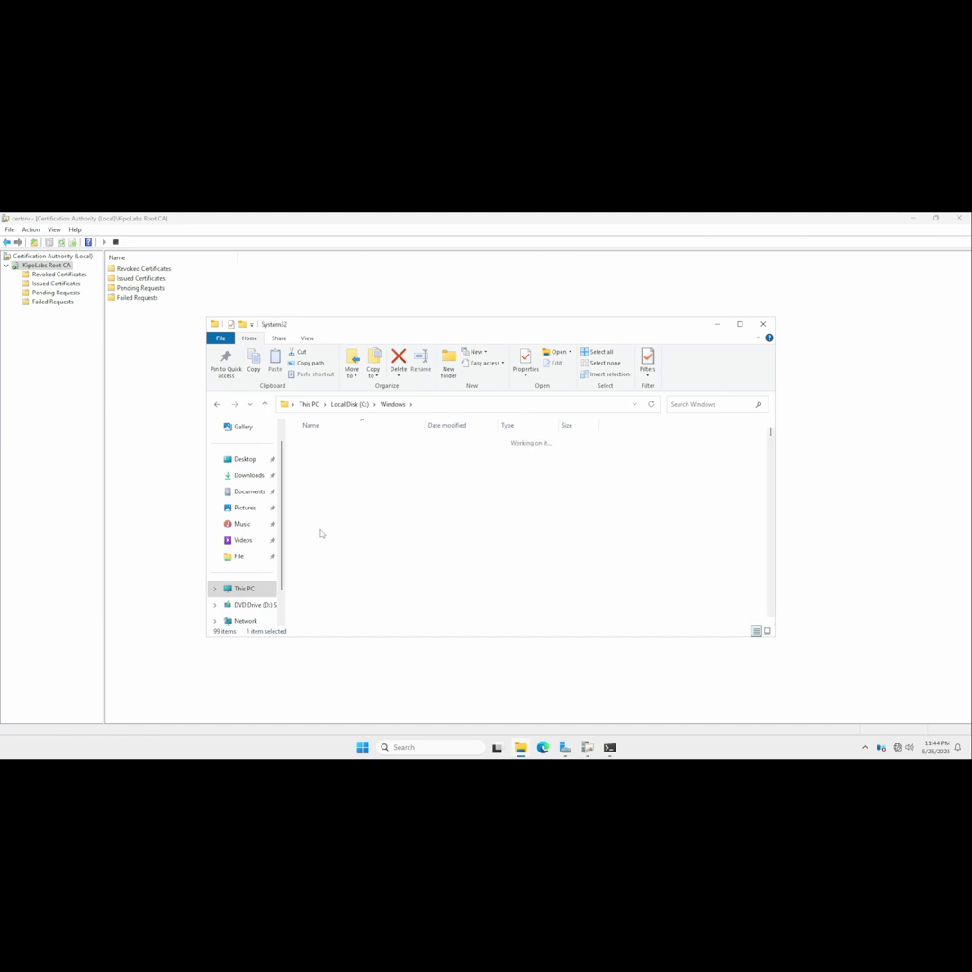
scroll(324, 558, "down", 4)
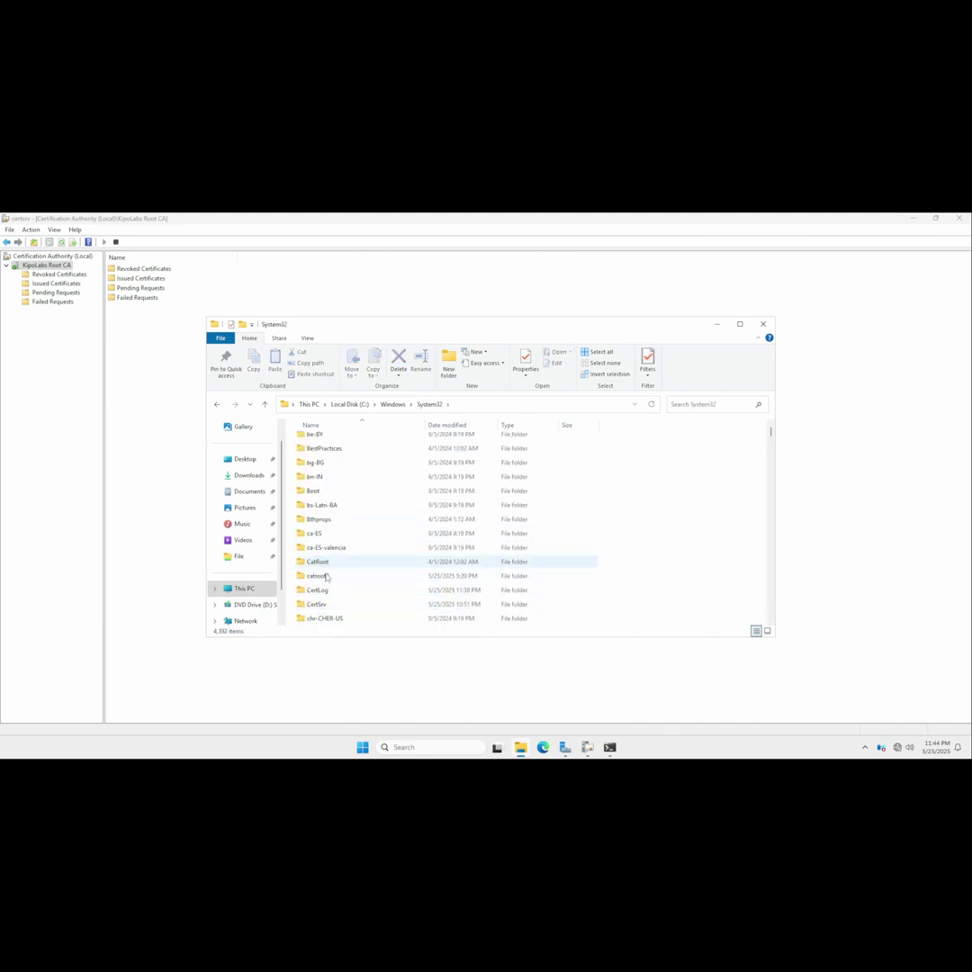
double_click(317, 604)
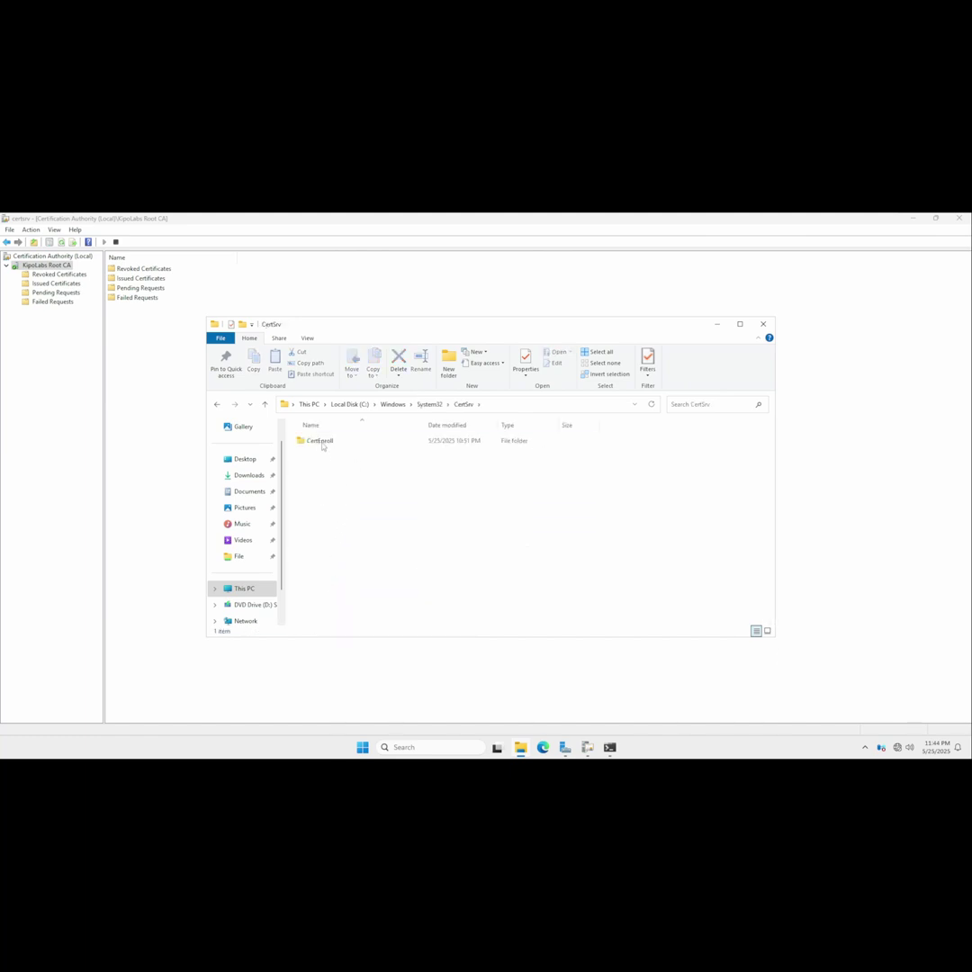
double_click(320, 440)
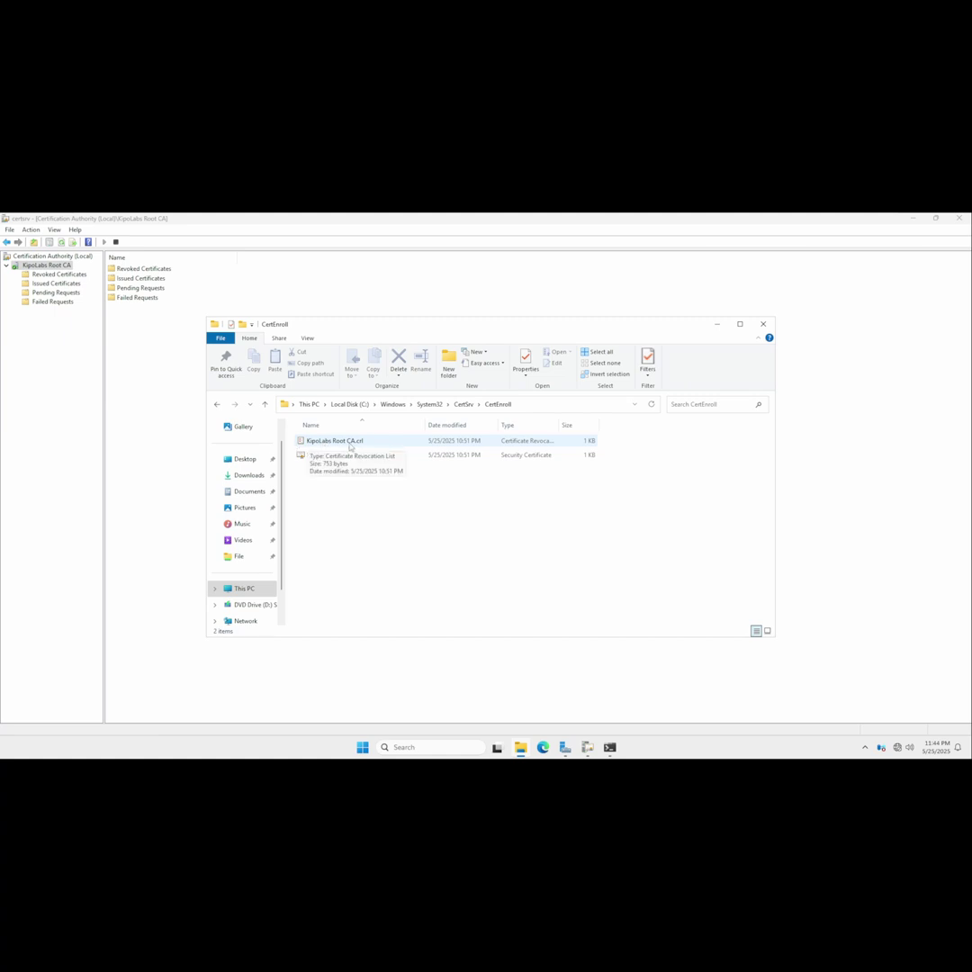
left_click_drag(337, 478, 335, 444)
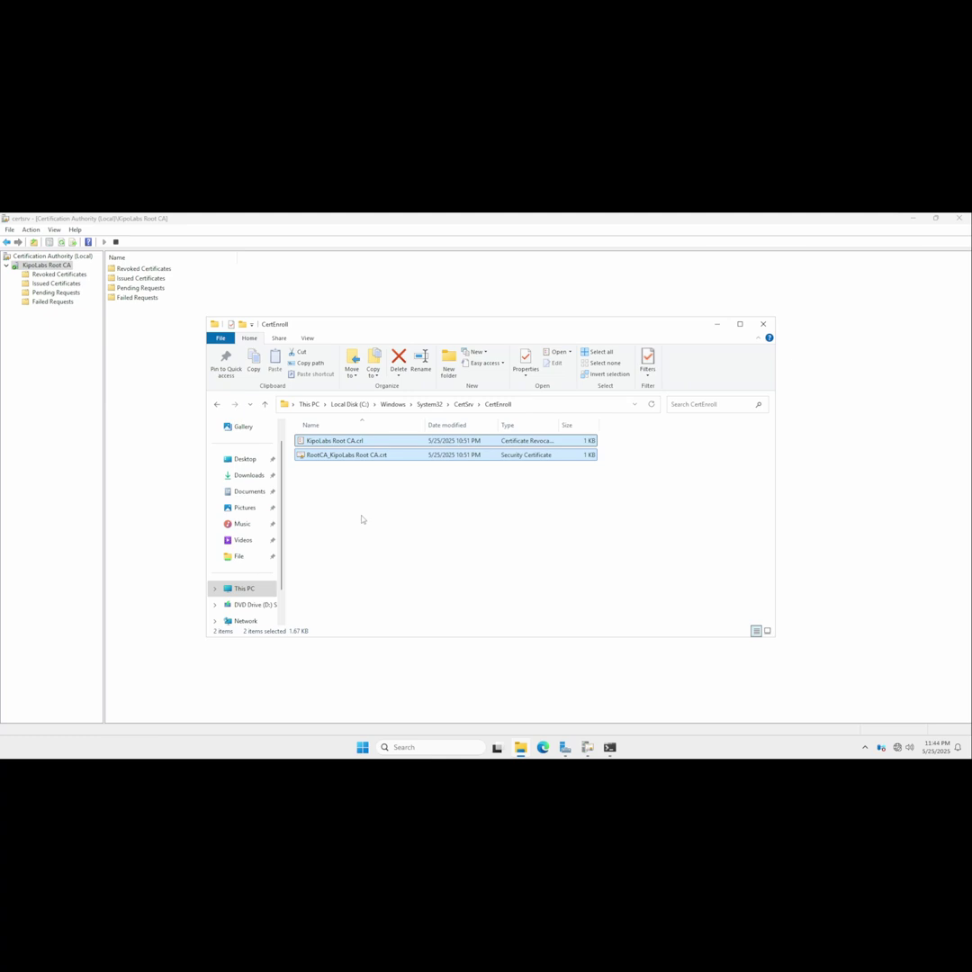
Paste both Root CA files into the dc01 File share, then switch to the Webserver VM.
left_click(239, 556)
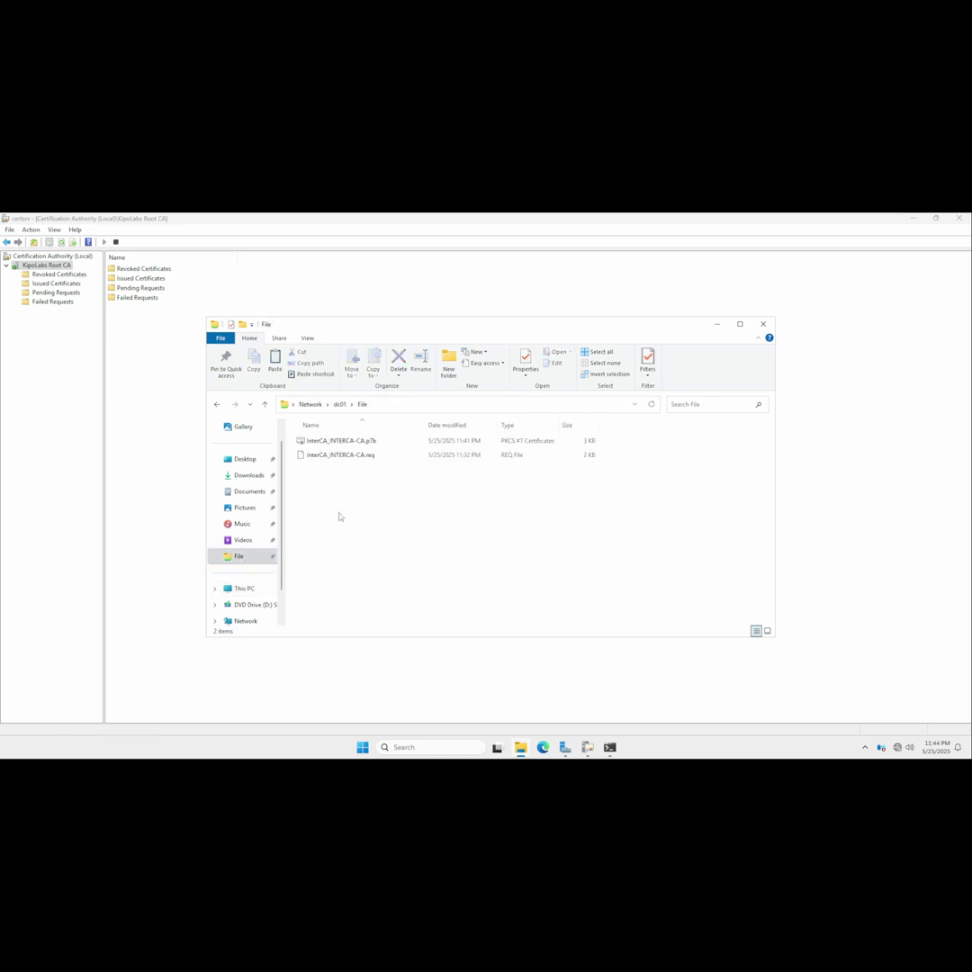
key("ctrl+v")
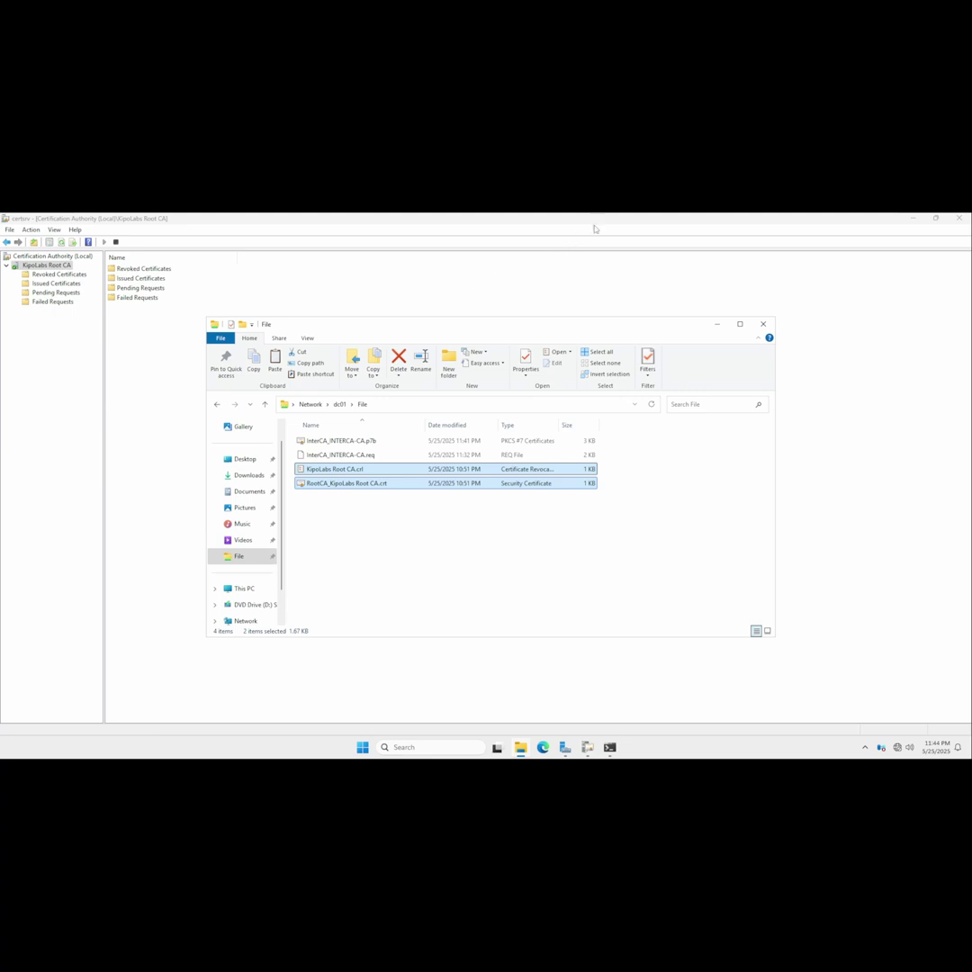
mouse_move(661, 214)
left_click(709, 219)
Sign in with the account password and finish Edge's first-run setup without importing browser data.
right_click(709, 221)
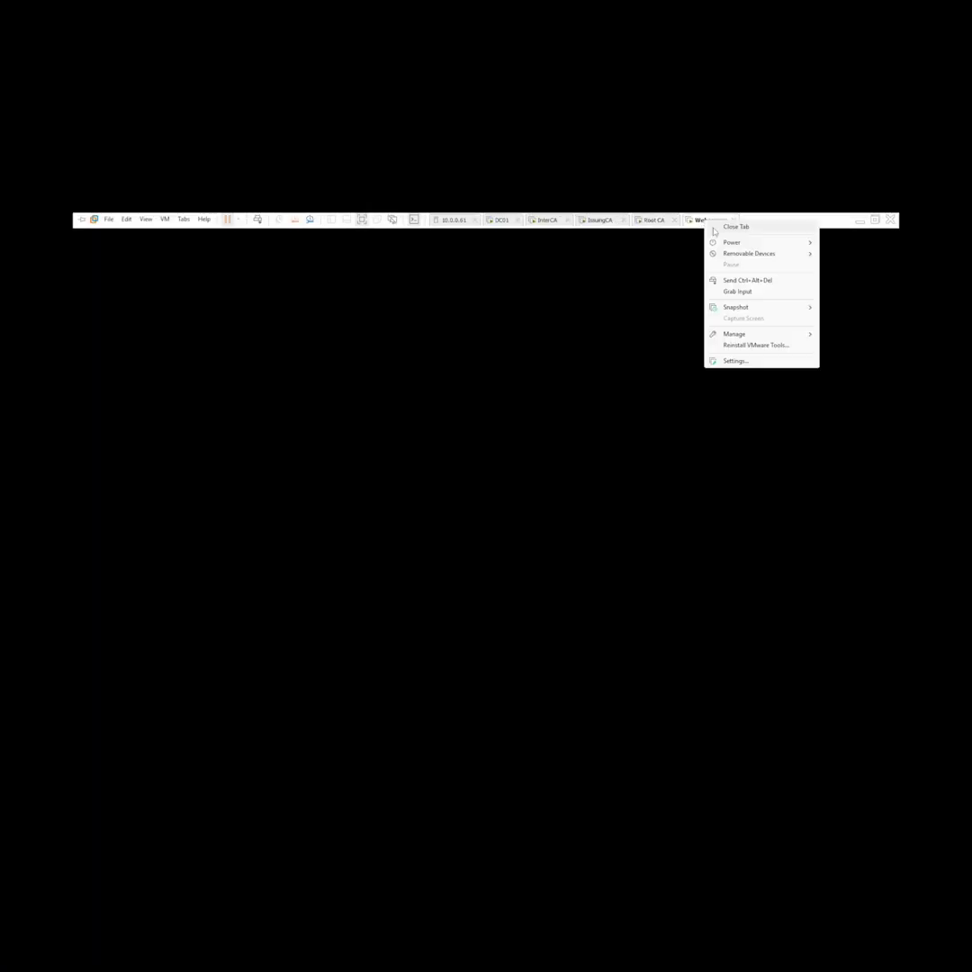
left_click(575, 375)
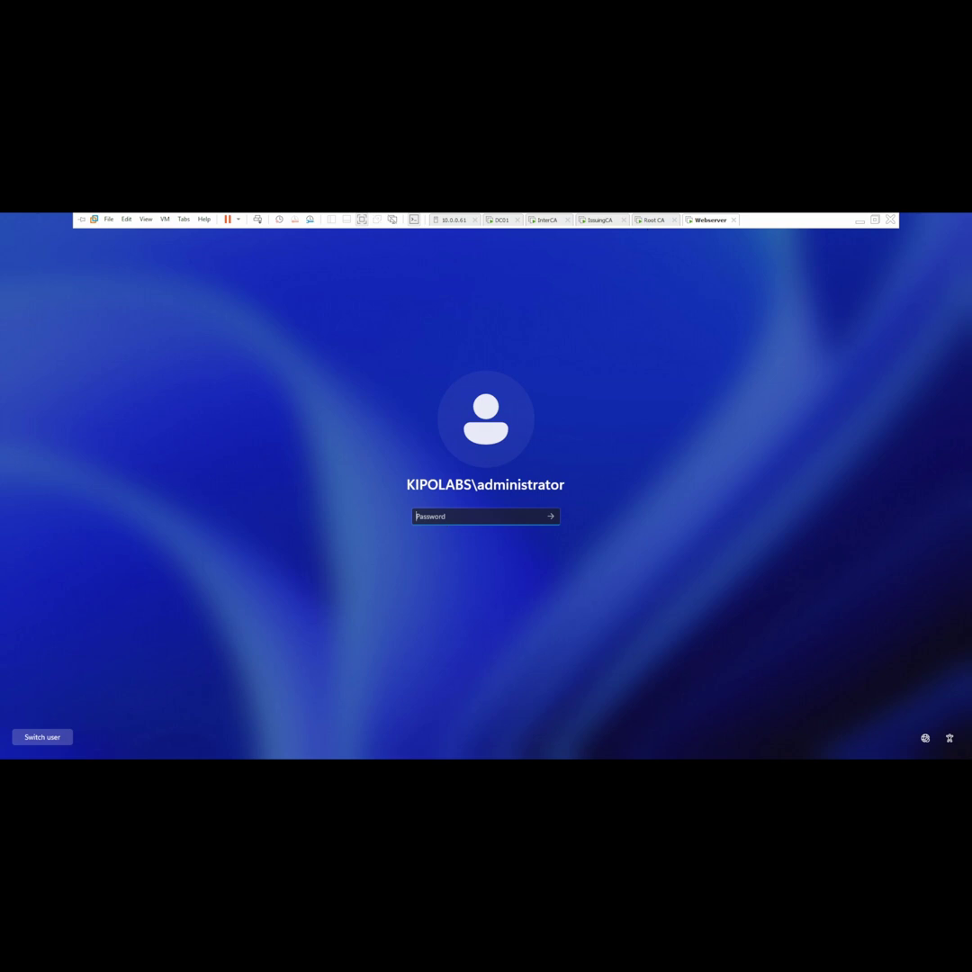
type("••")
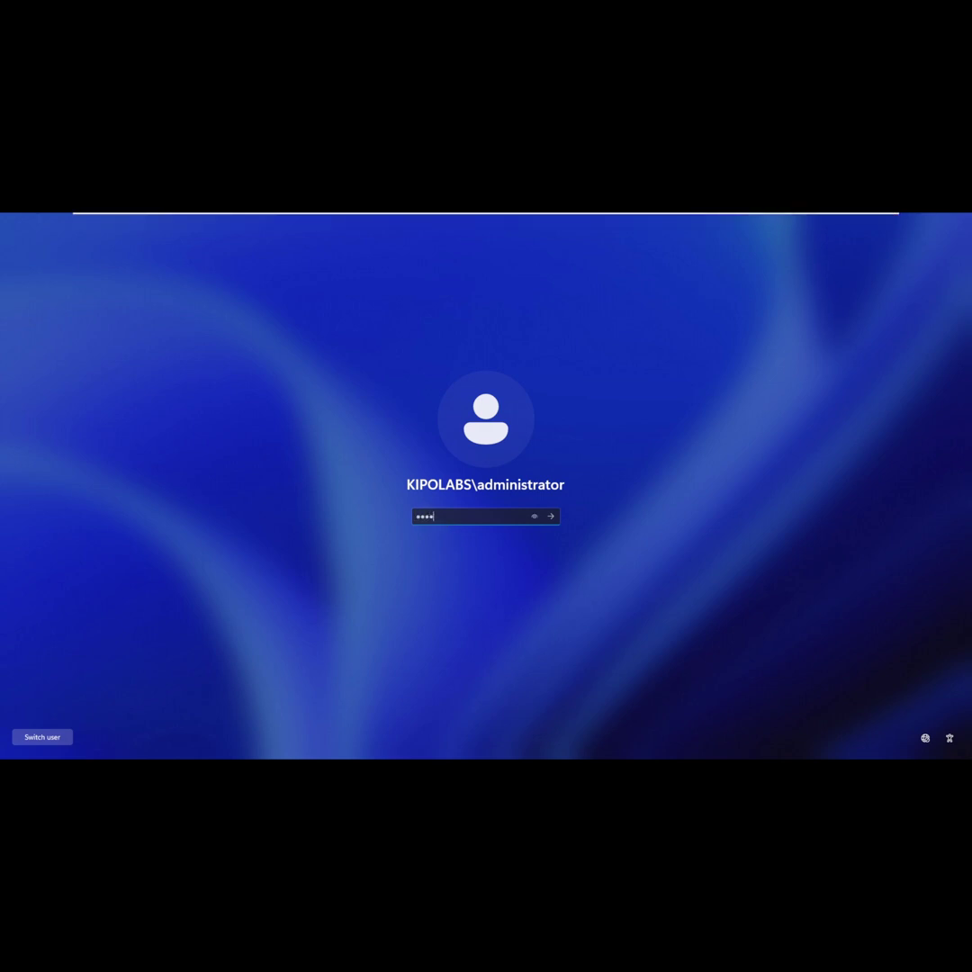
key("Return")
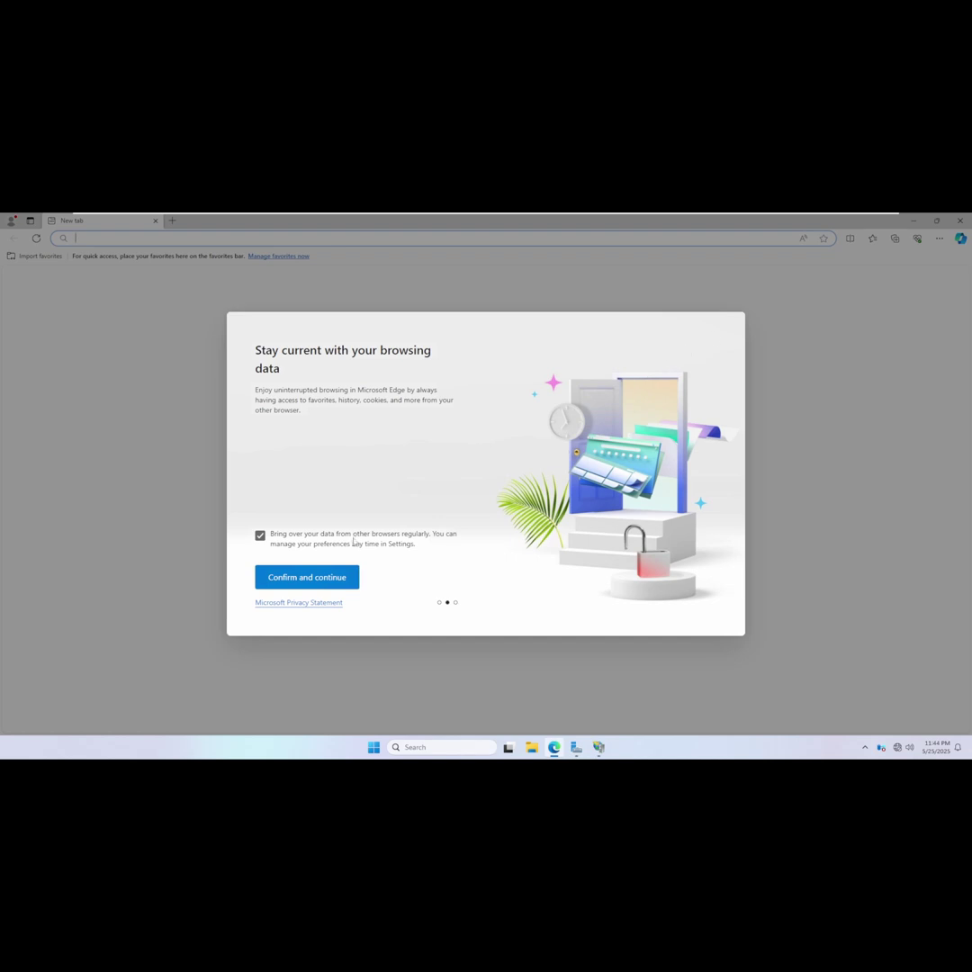
left_click(262, 537)
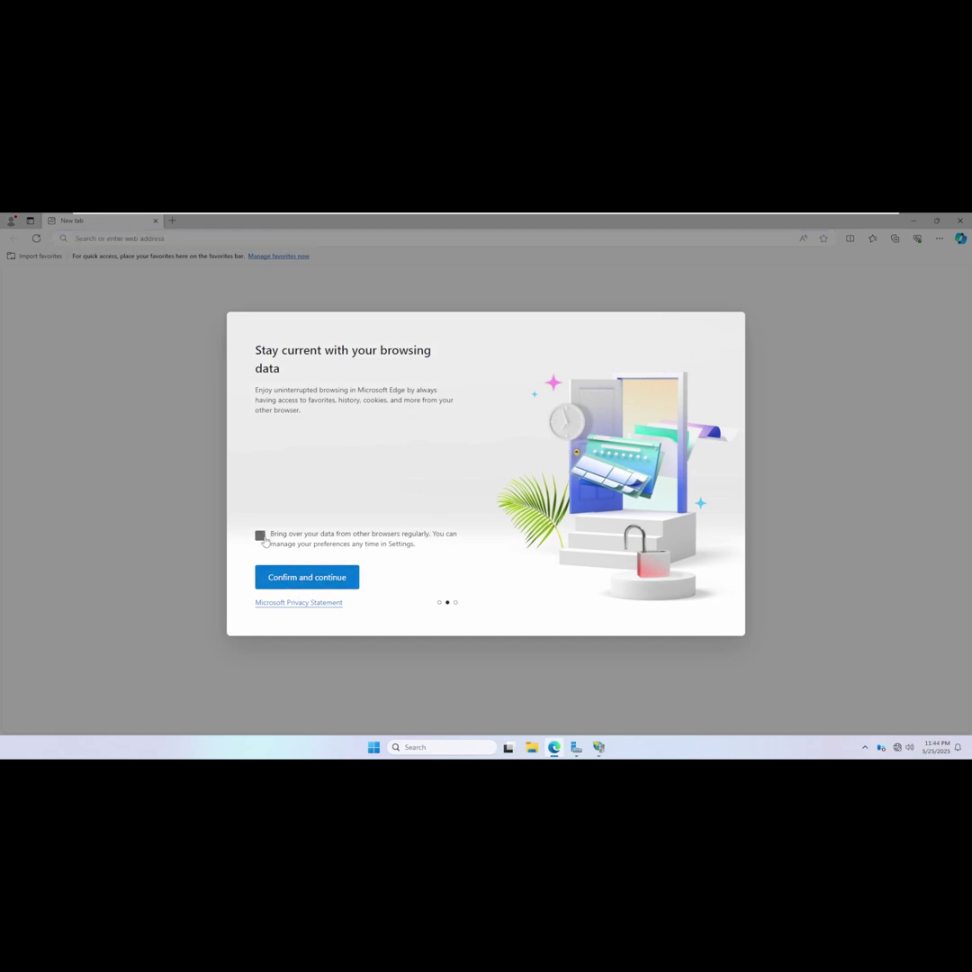
left_click(295, 578)
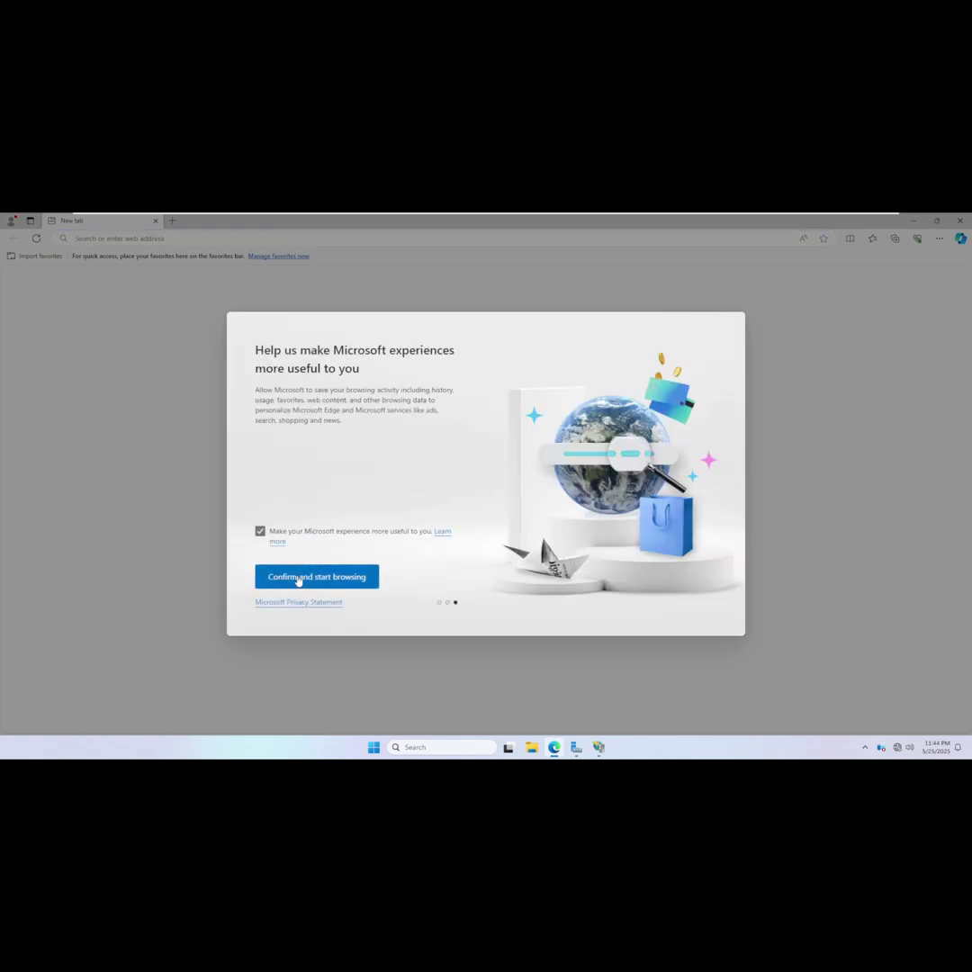
left_click(298, 578)
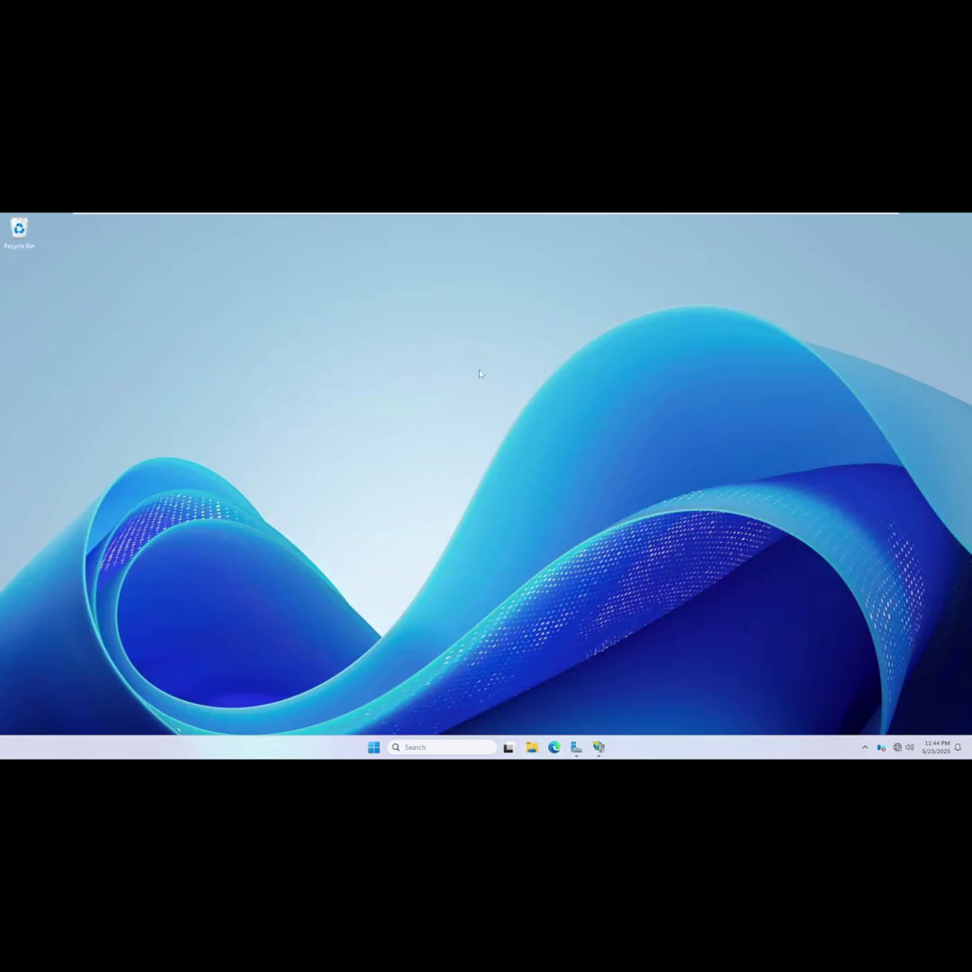
Open the dc01 File share in File Explorer and turn on file name extensions.
key("super+e")
left_click(340, 405)
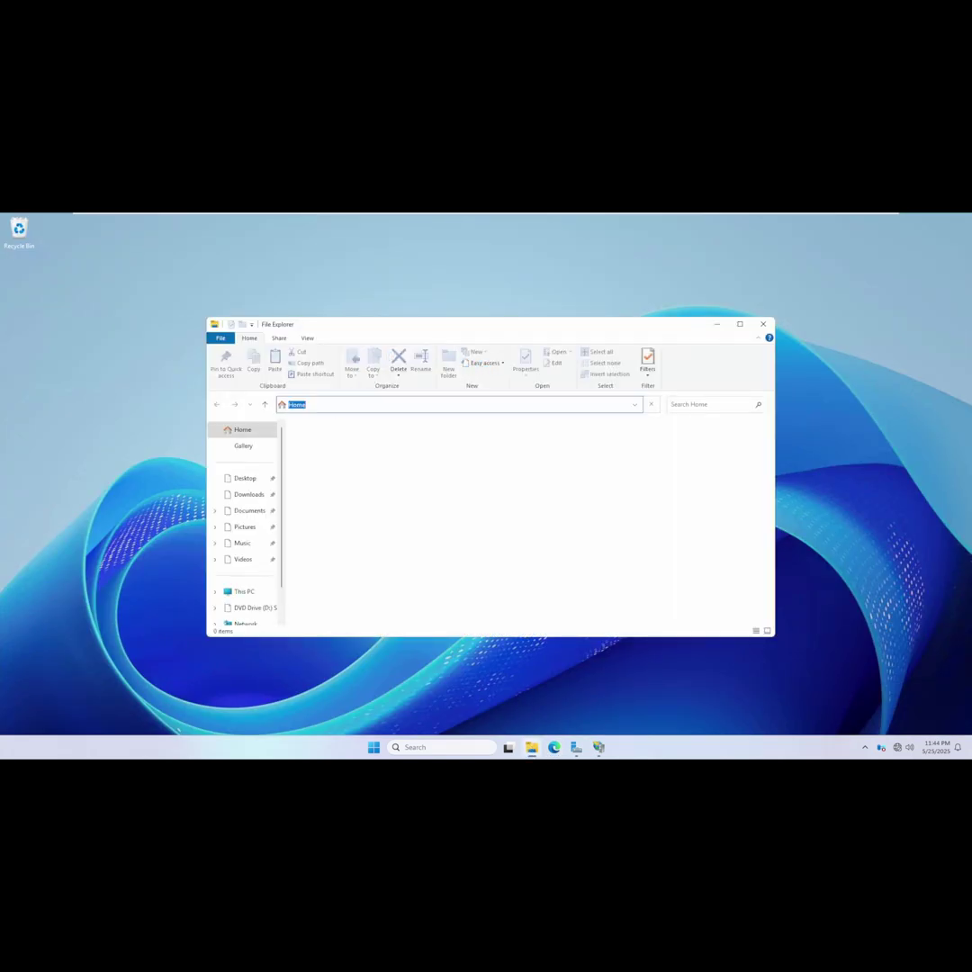
type("\\\\dc01\\")
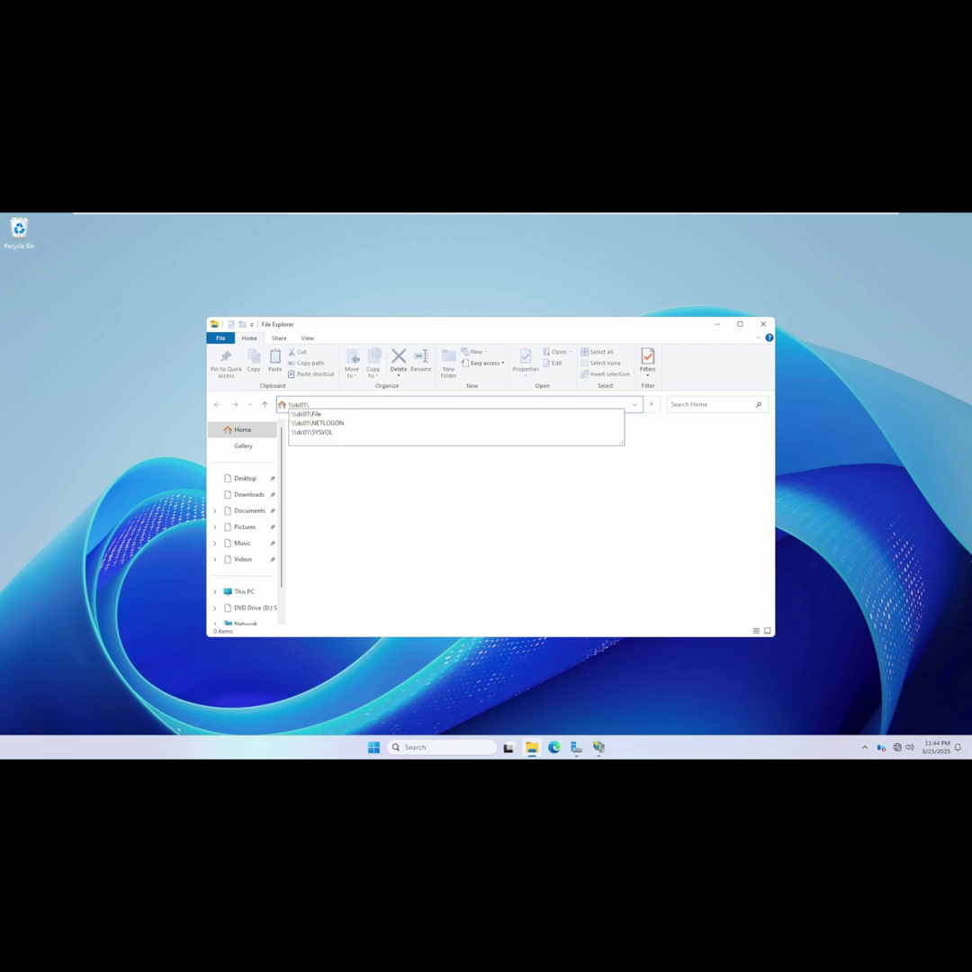
left_click(327, 414)
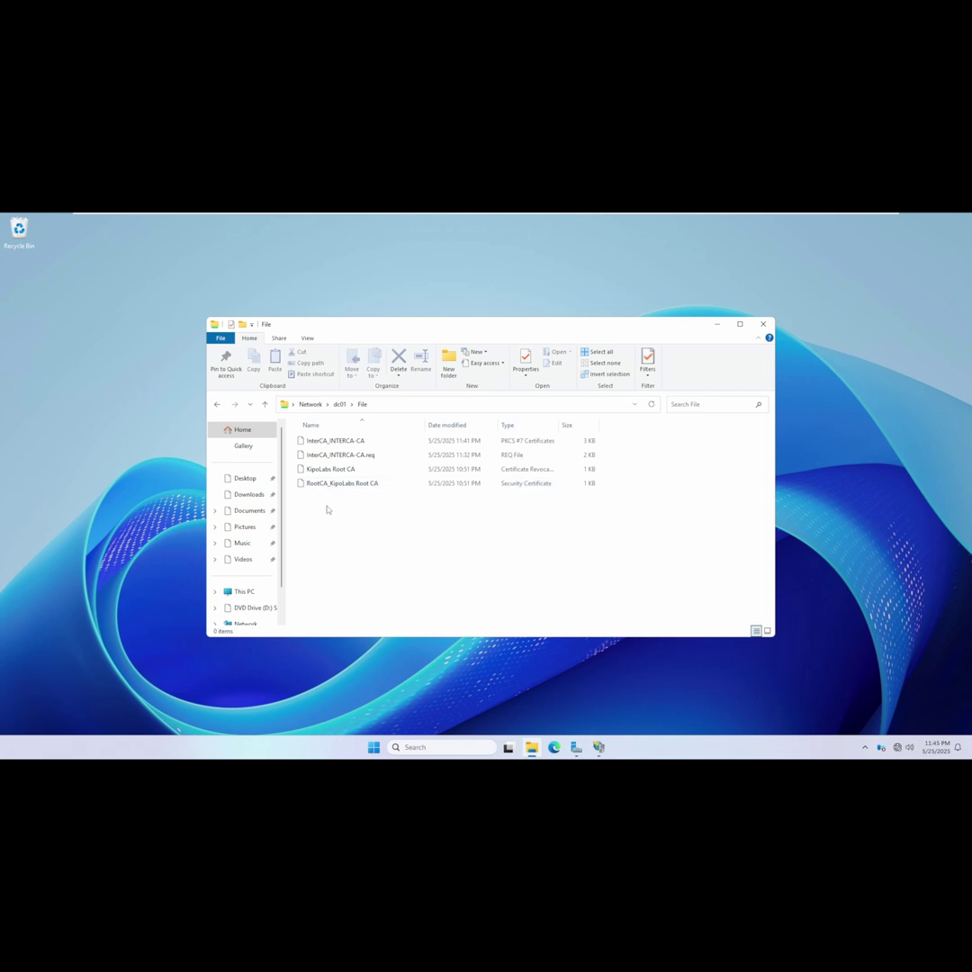
left_click_drag(326, 505, 325, 470)
left_click(357, 525)
left_click(307, 337)
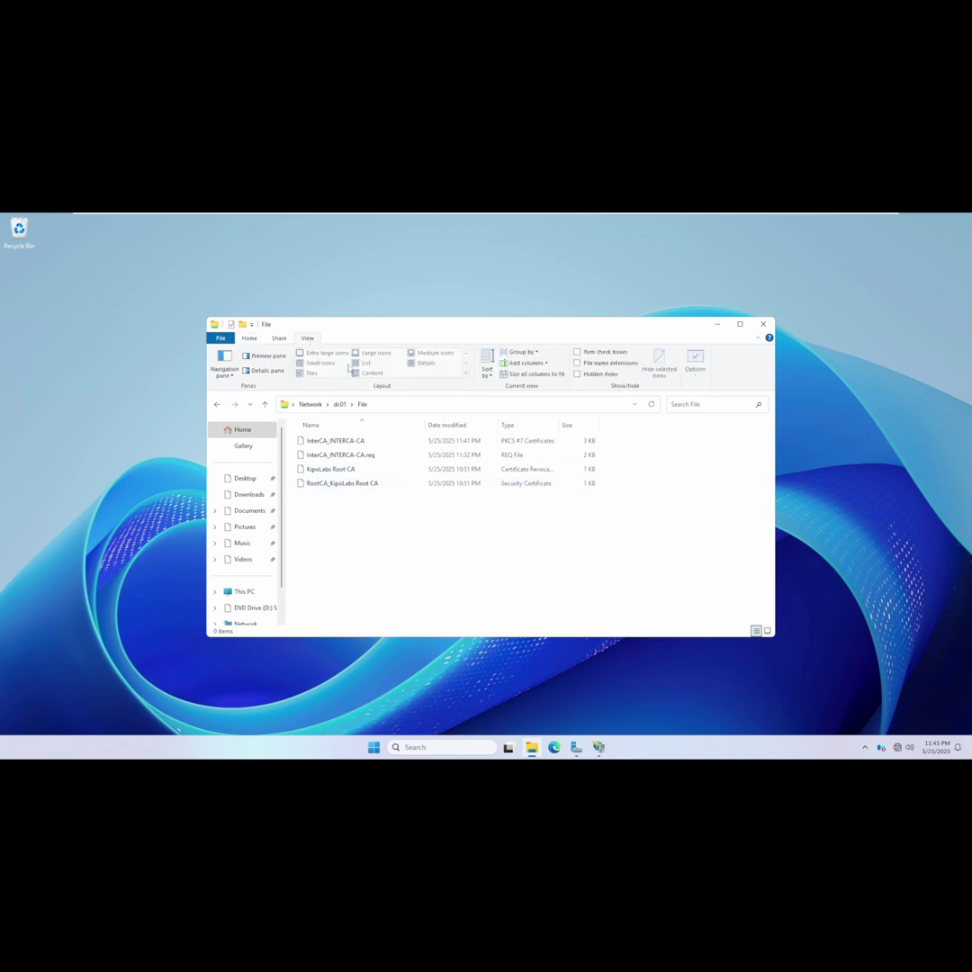
left_click(586, 363)
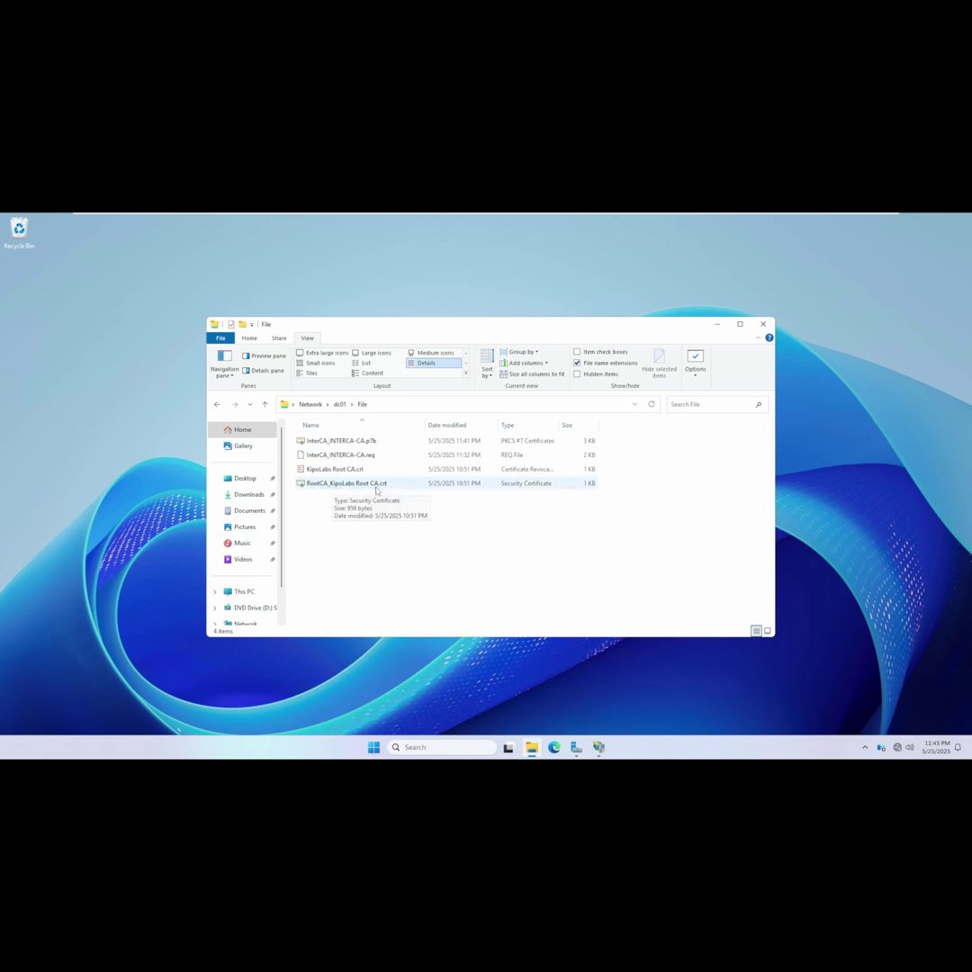
Copy KipoLabs Root CA.crl and RootCA_KipoLabs Root CA.crt into C:\CertEnroll.
left_click_drag(336, 504, 329, 468)
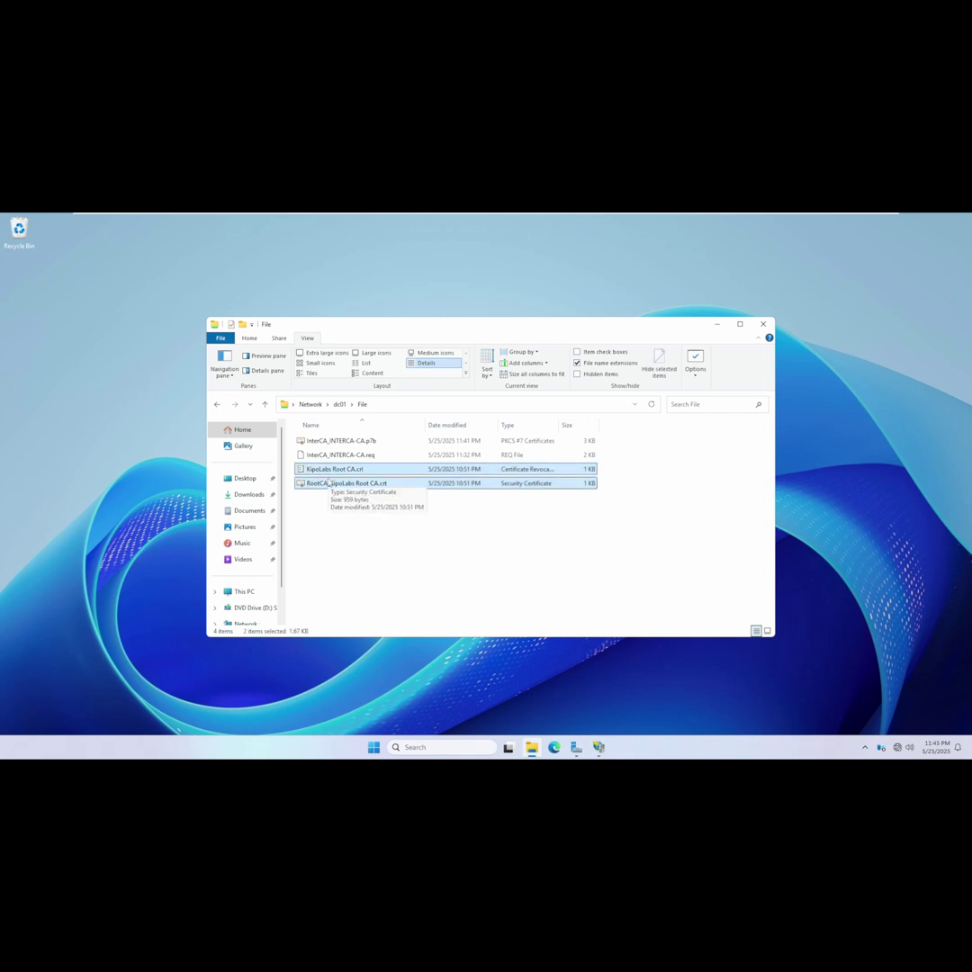
left_click(243, 591)
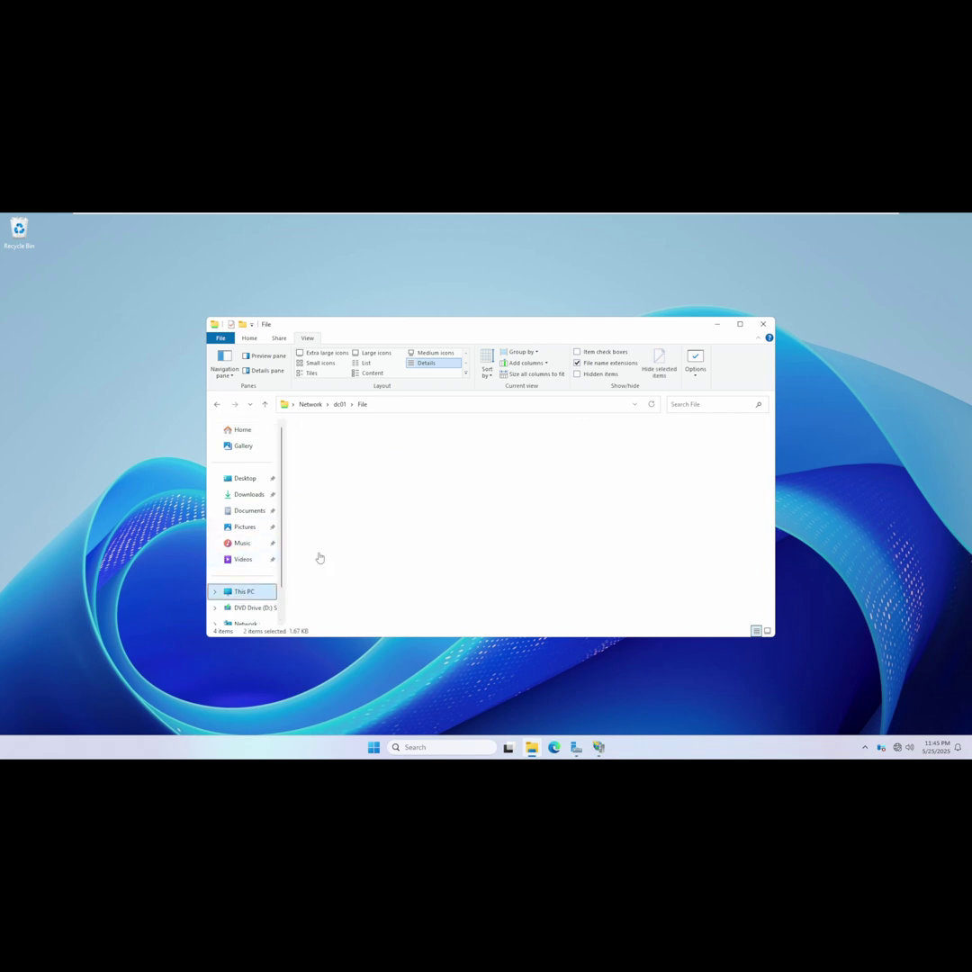
double_click(329, 449)
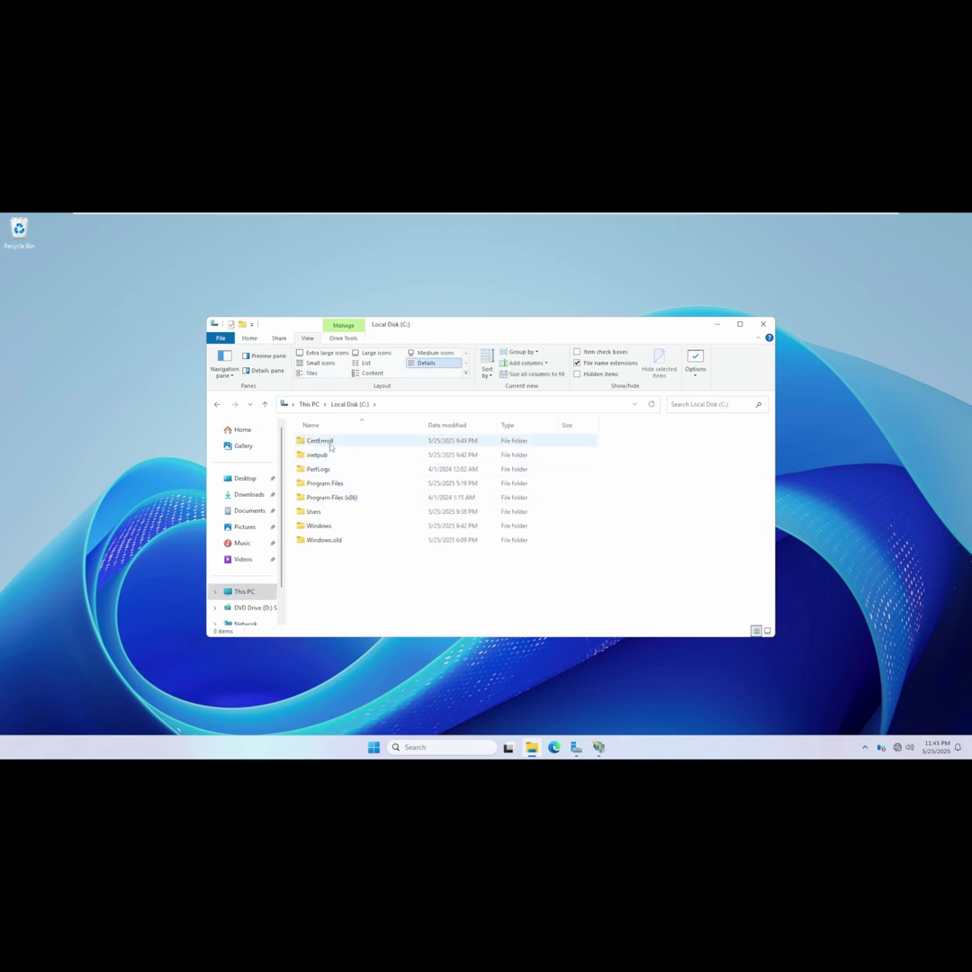
double_click(322, 441)
right_click(341, 474)
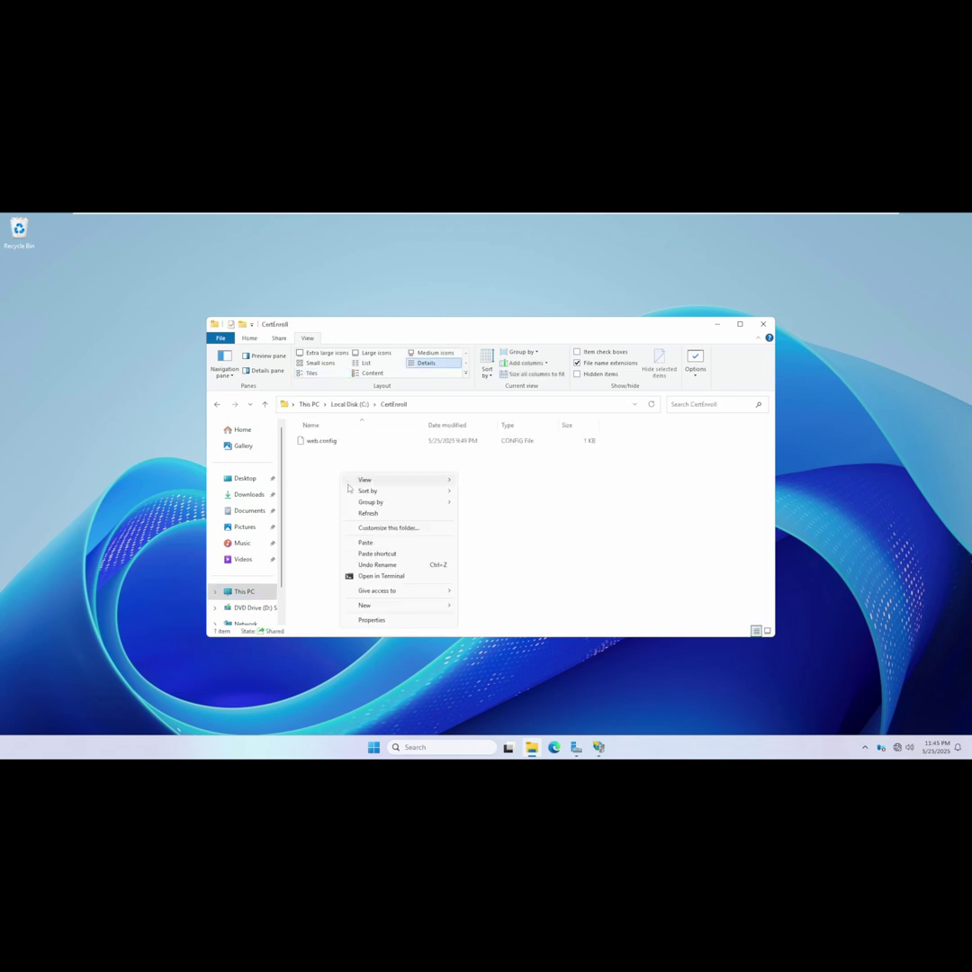
left_click(369, 543)
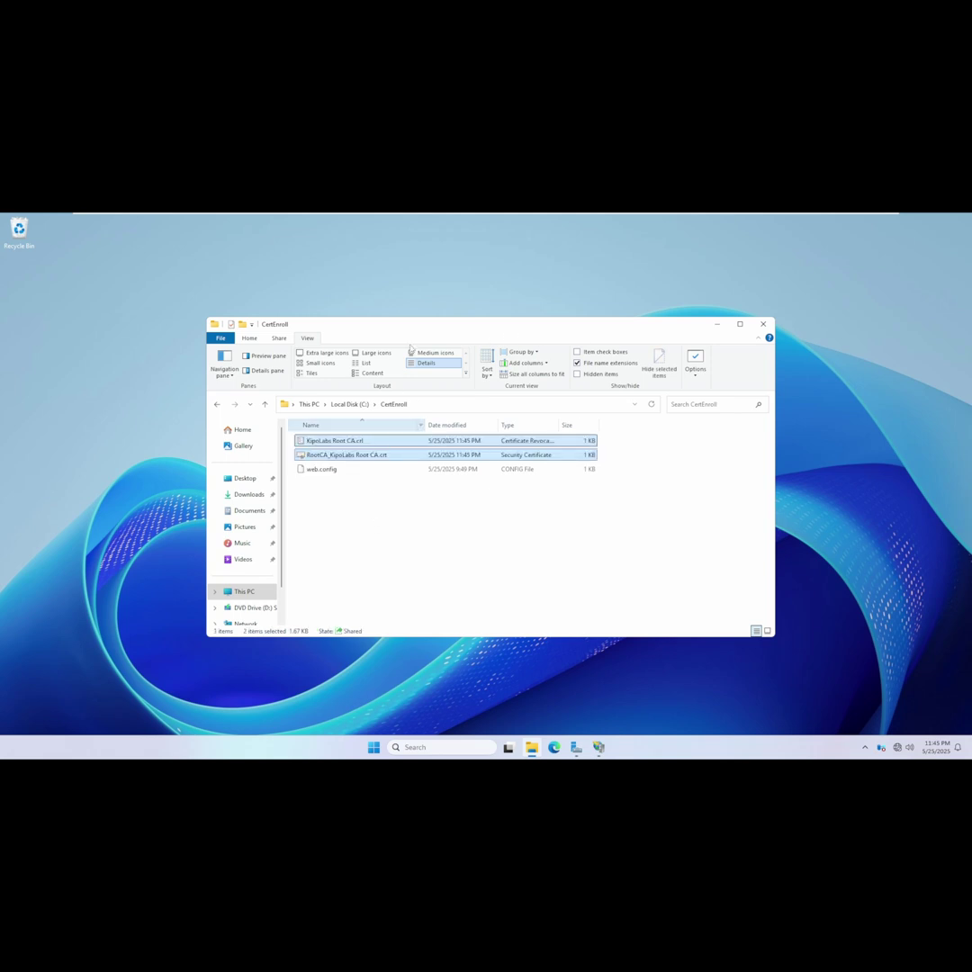
On the InterCA VM, start the KipoLabs Intermediate CA certificate service.
mouse_move(638, 216)
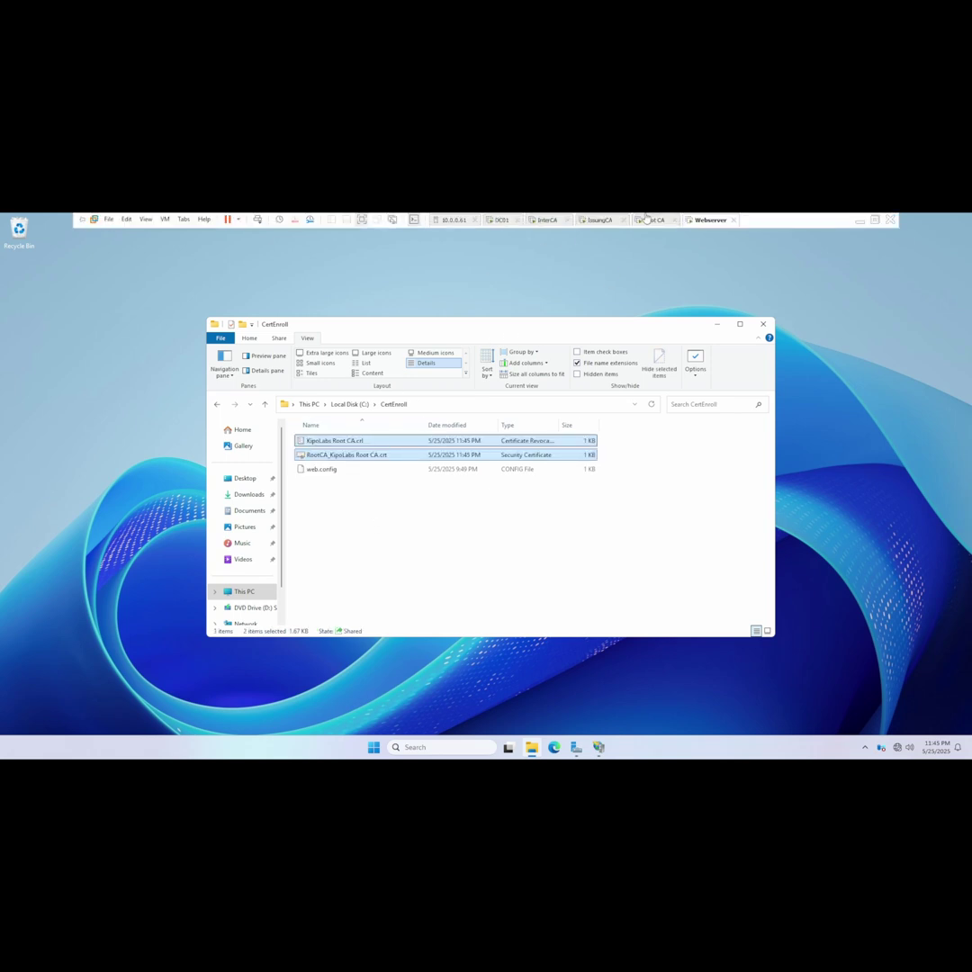
left_click(598, 220)
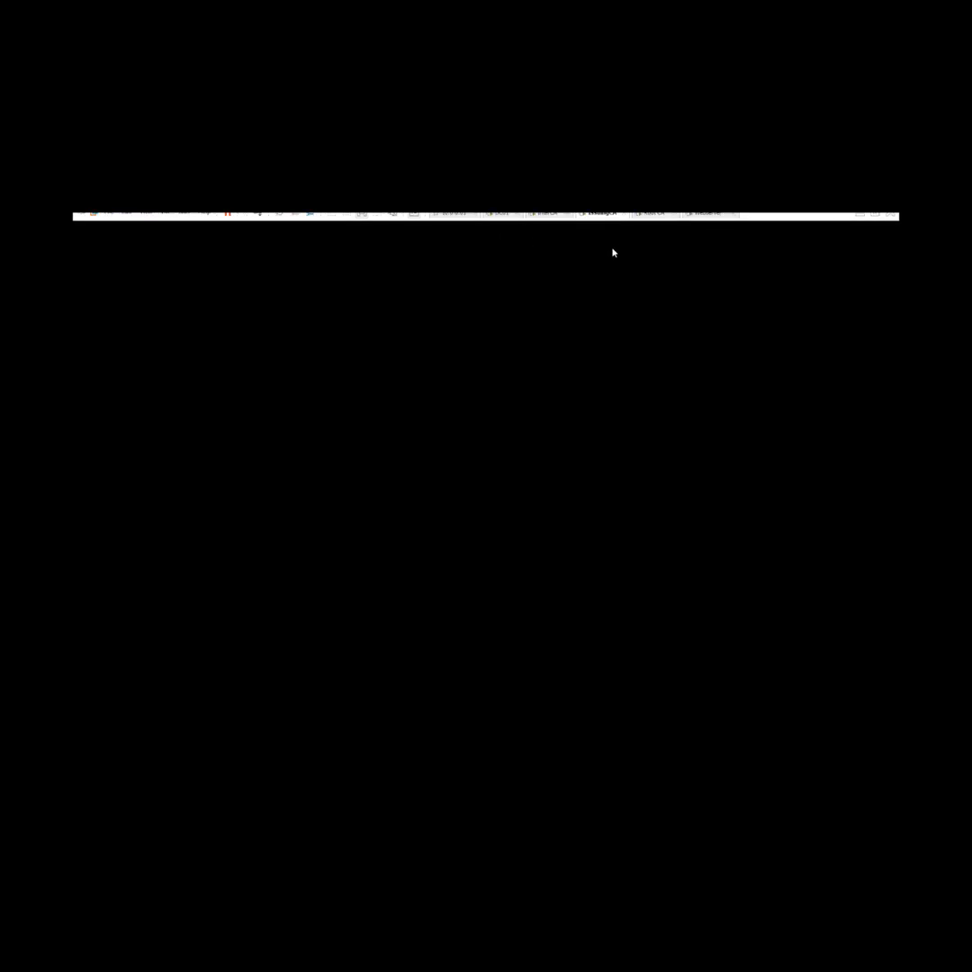
left_click(544, 220)
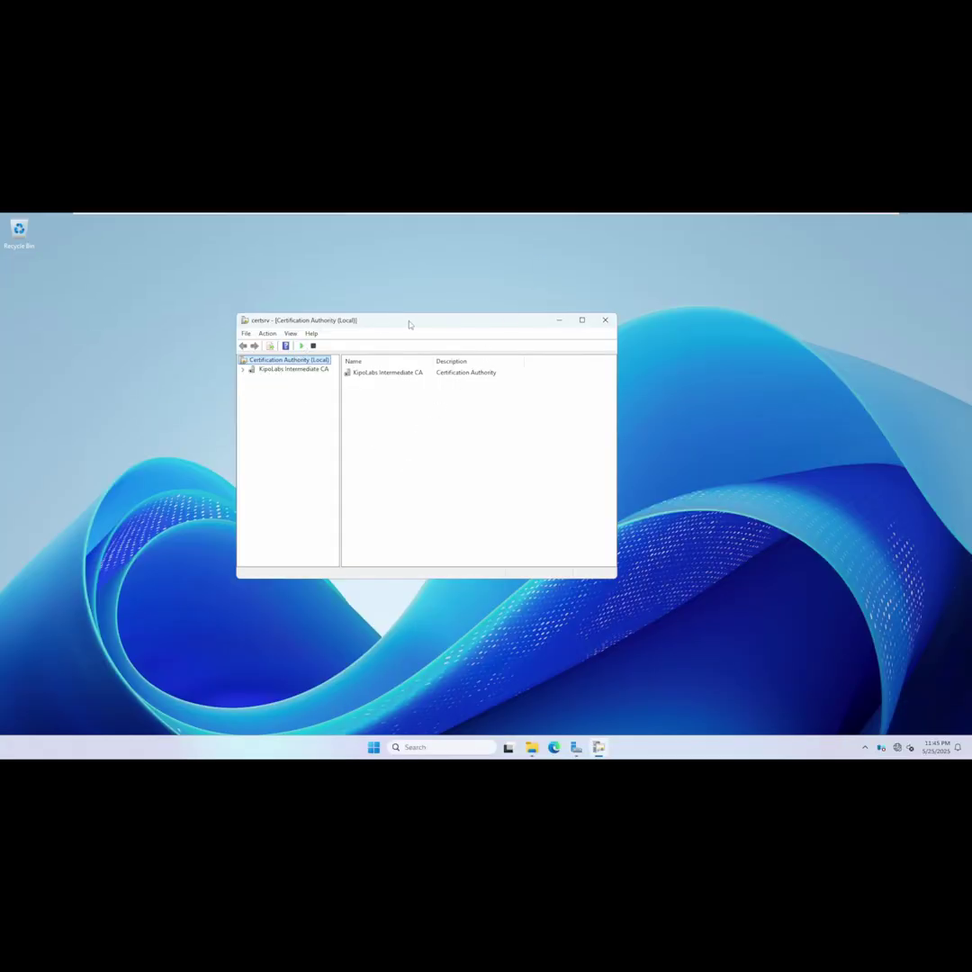
left_click_drag(407, 321, 385, 303)
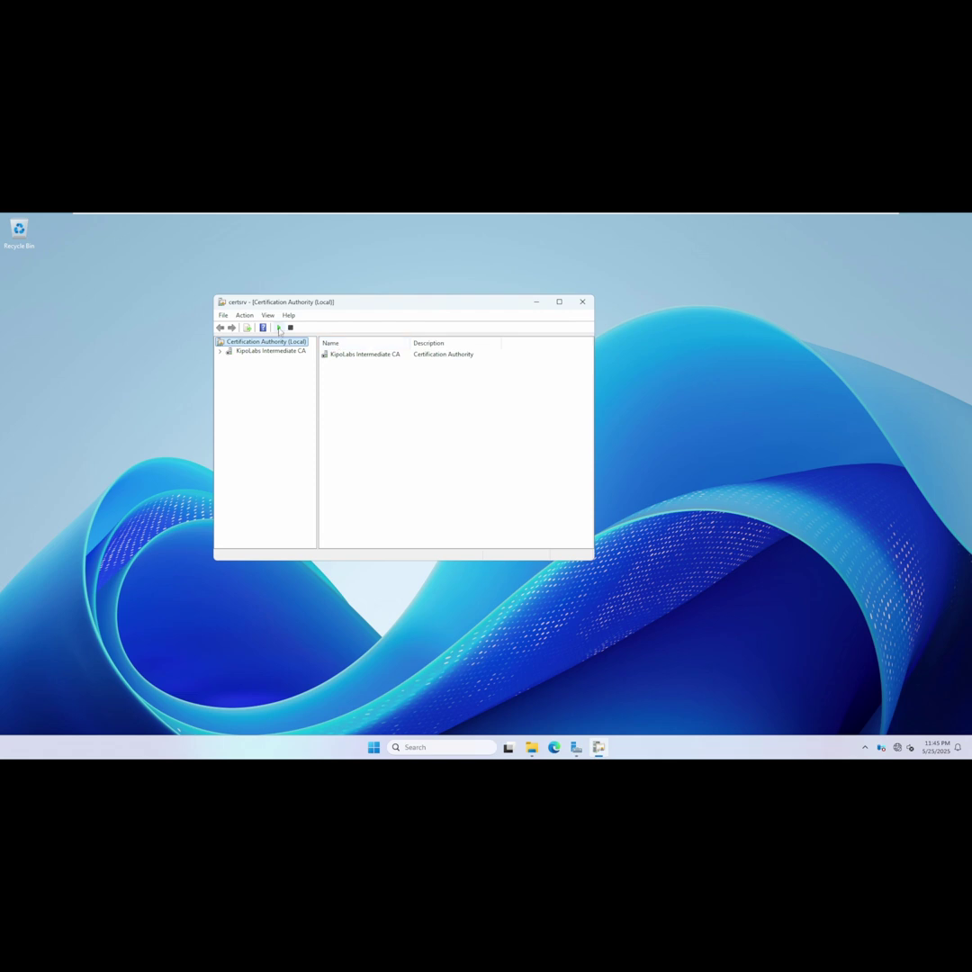
left_click(278, 327)
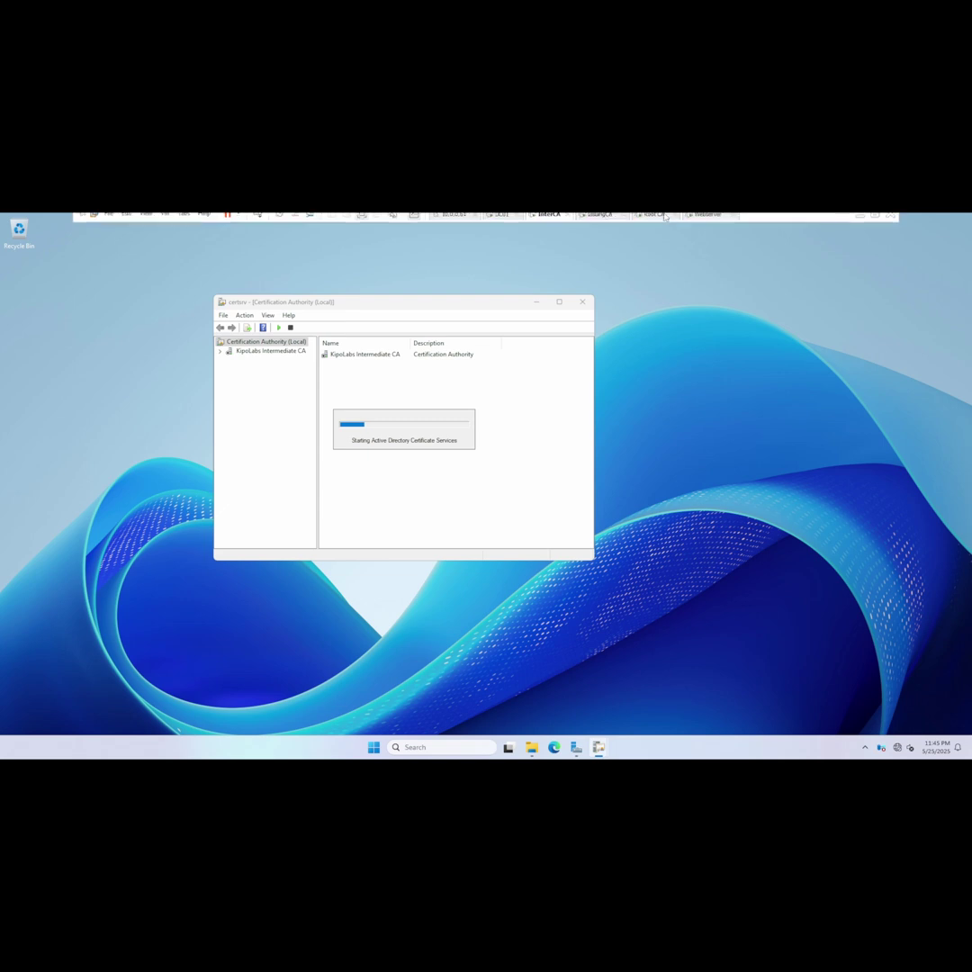
Expand the KipoLabs Intermediate CA node to show its Revoked, Issued, Pending and Failed folders.
left_click(708, 219)
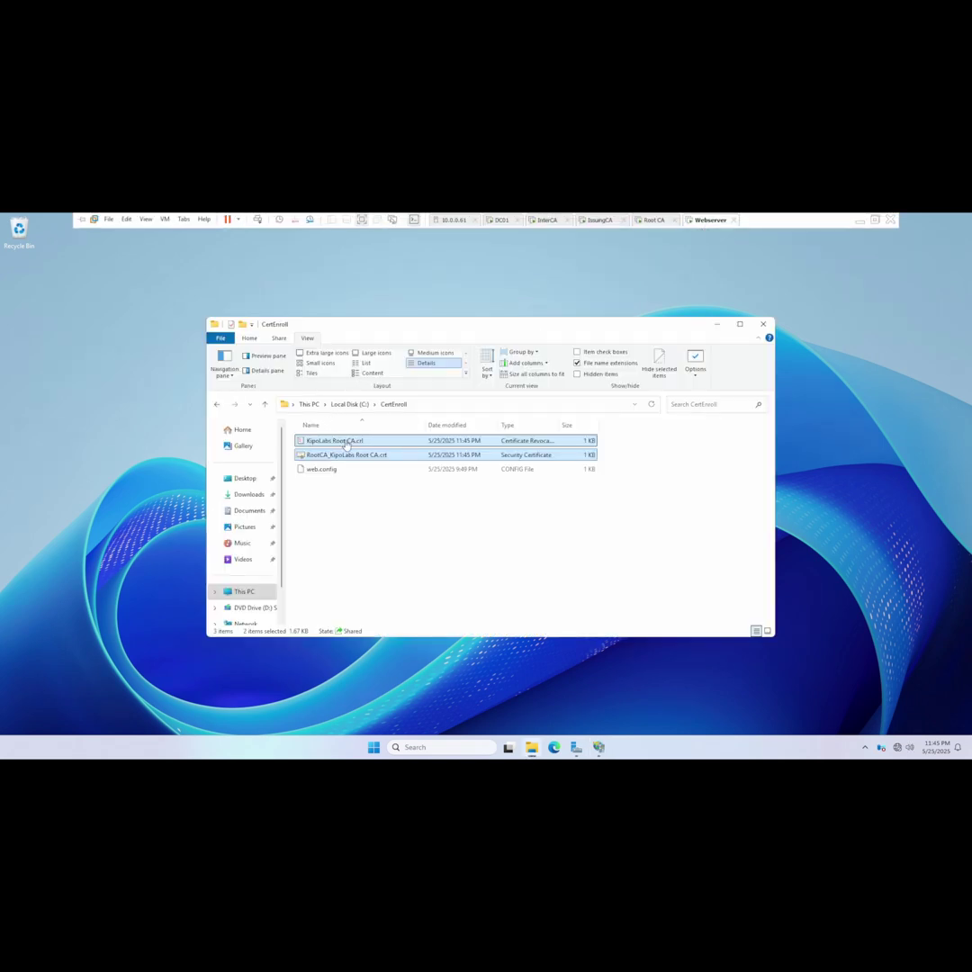
mouse_move(608, 216)
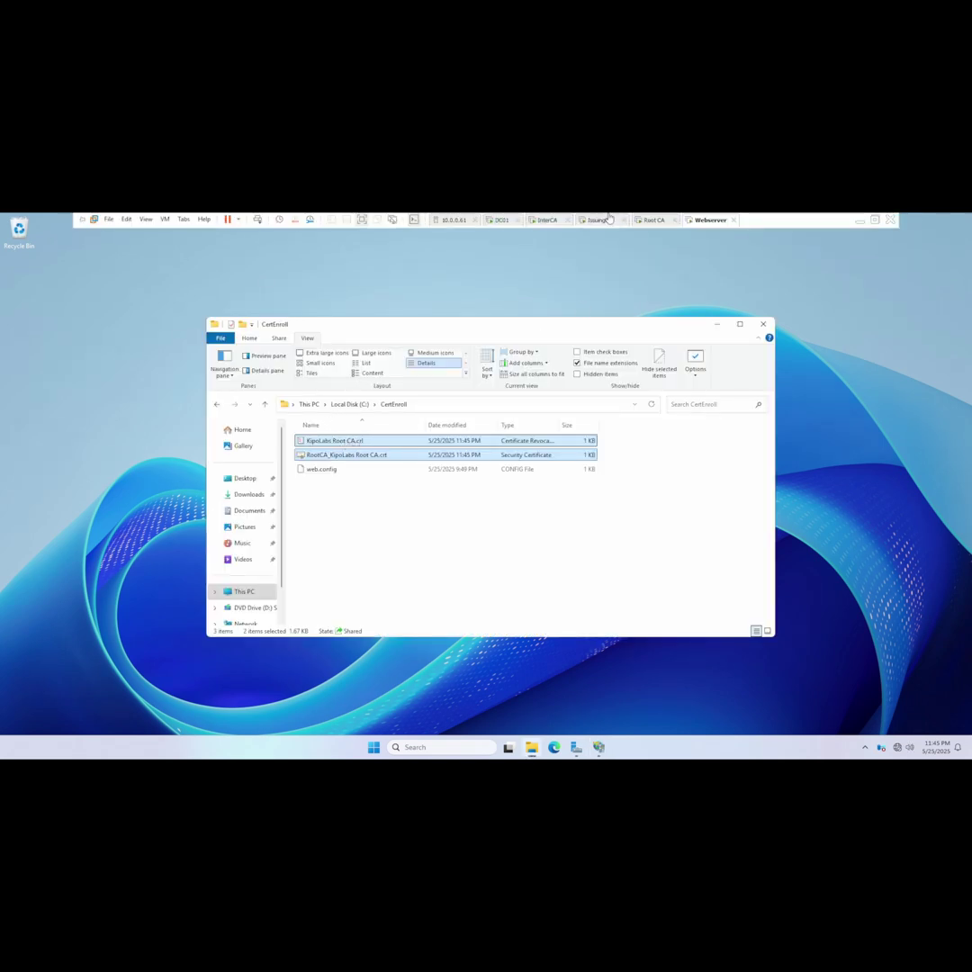
left_click(547, 219)
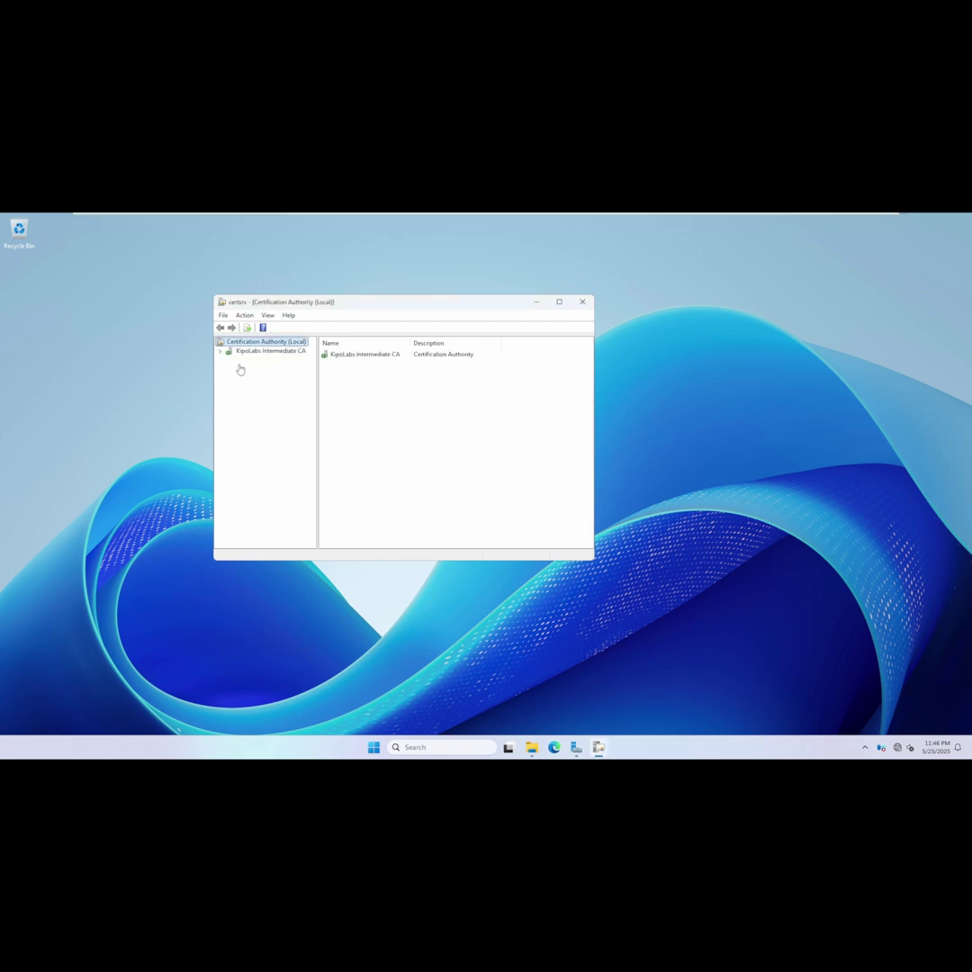
left_click(221, 351)
double_click(350, 361)
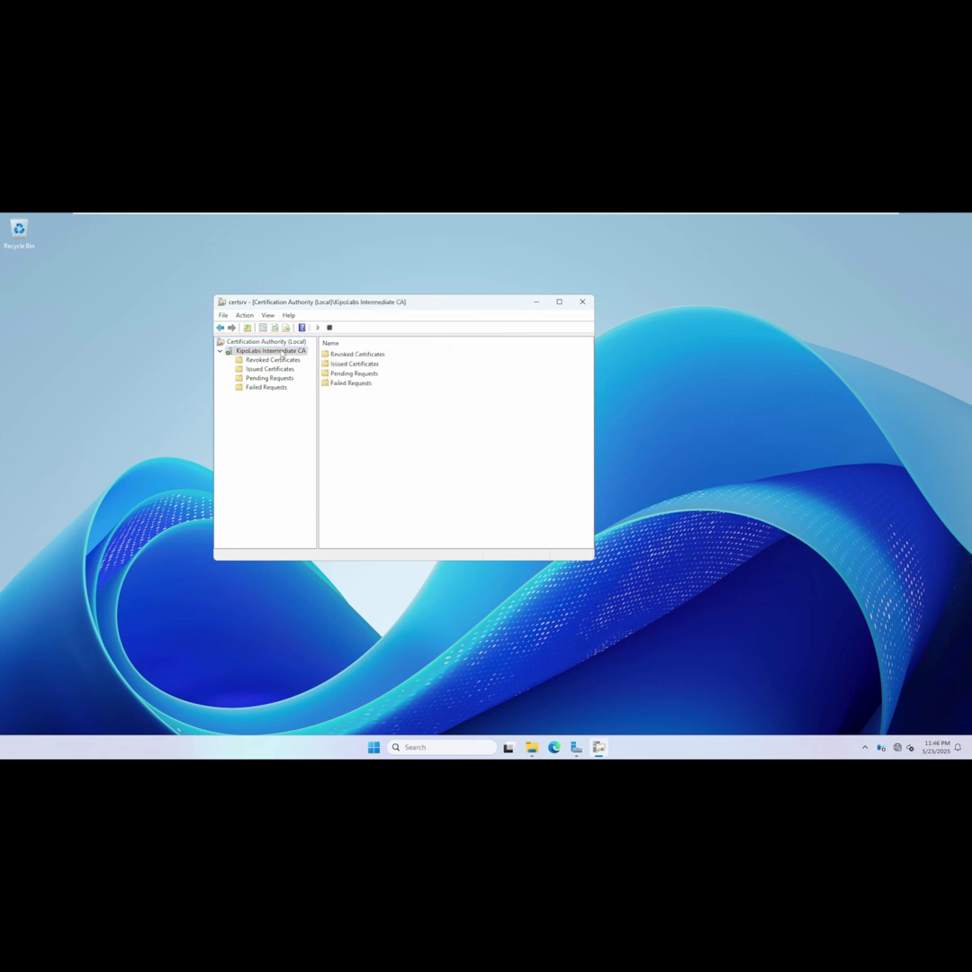
right_click(283, 352)
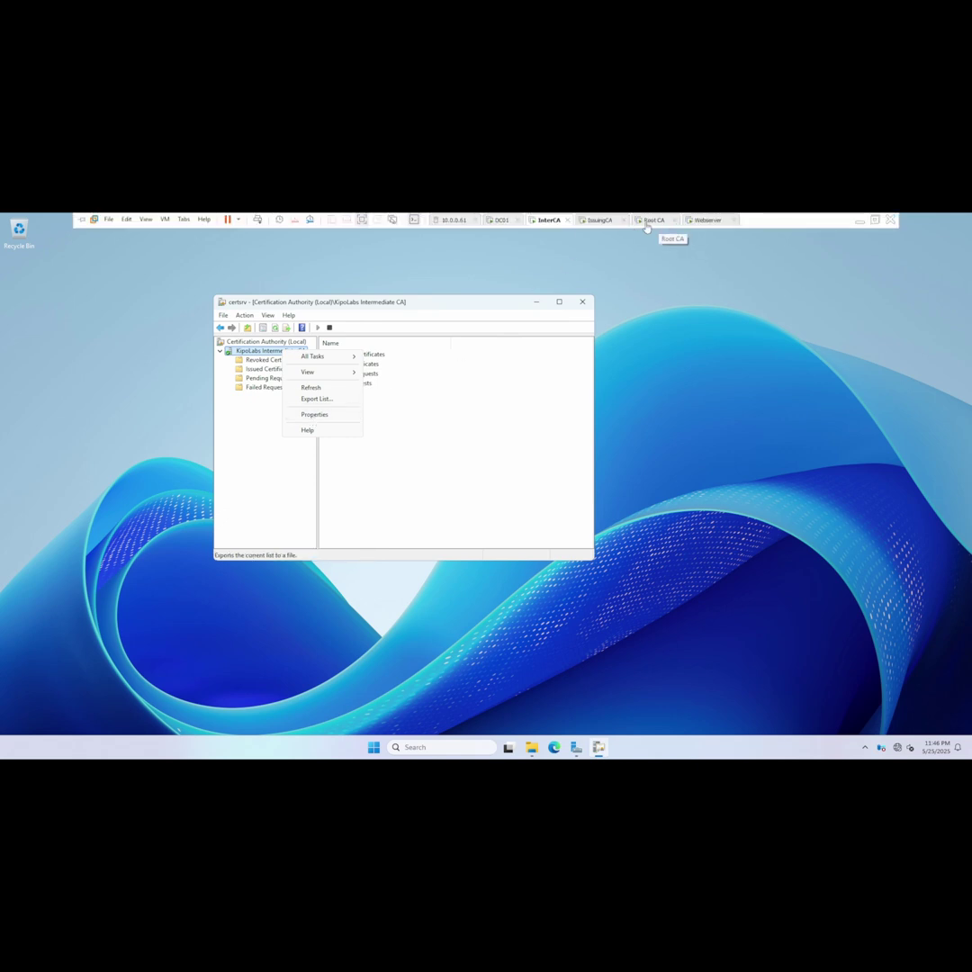
On the Root CA VM, close the open file window and the CA properties dialog.
left_click(646, 223)
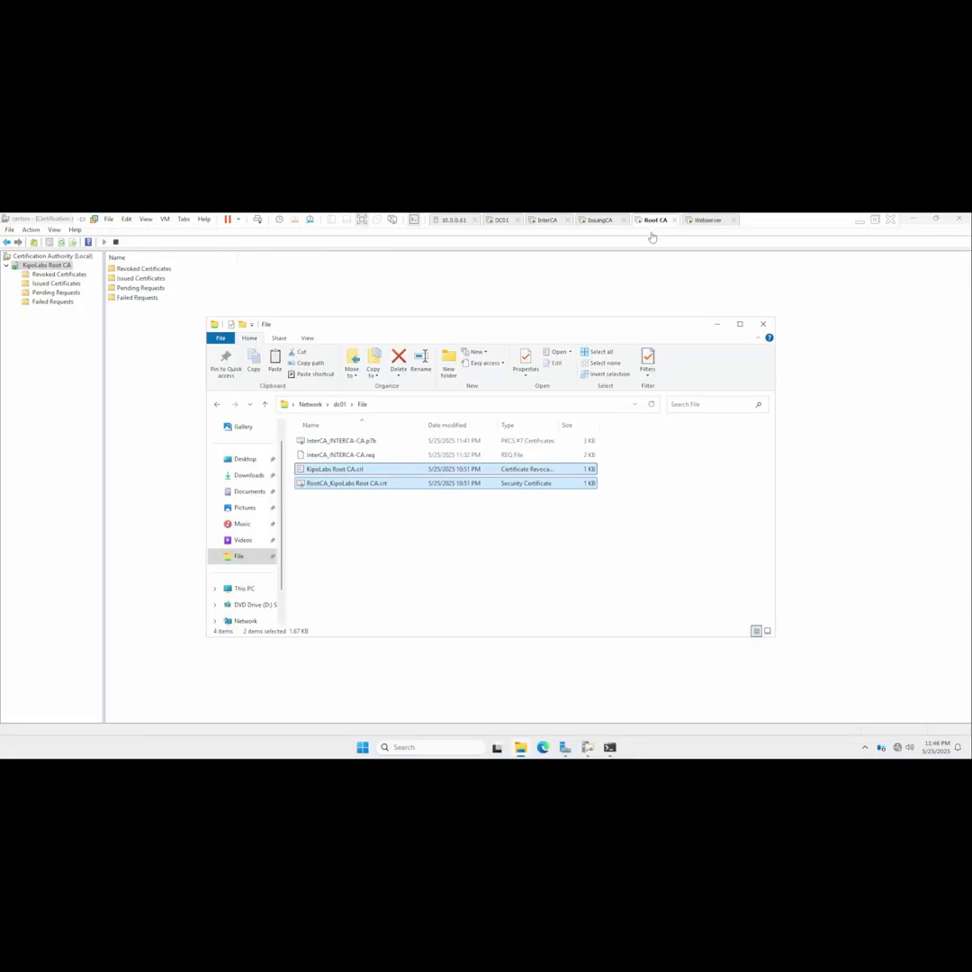
left_click(762, 324)
left_click(440, 599)
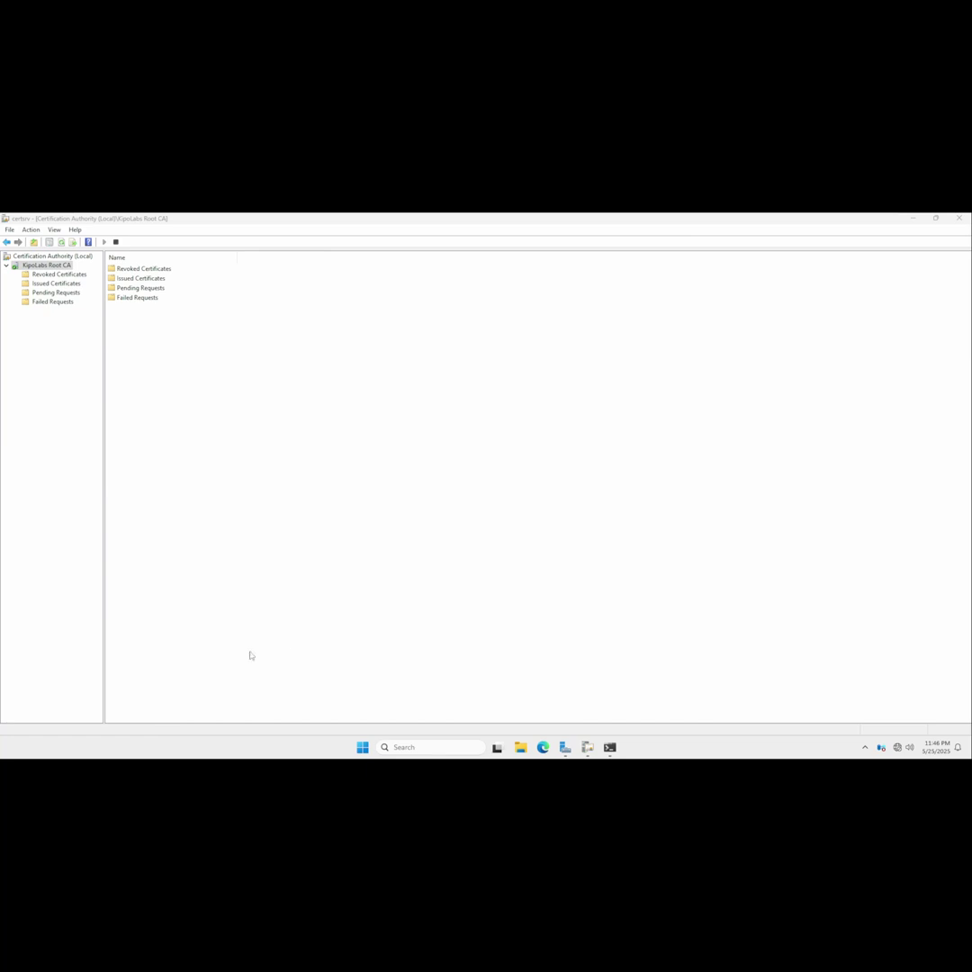
Shut down the Root CA through Start power options, then return to the InterCA VM.
left_click(361, 748)
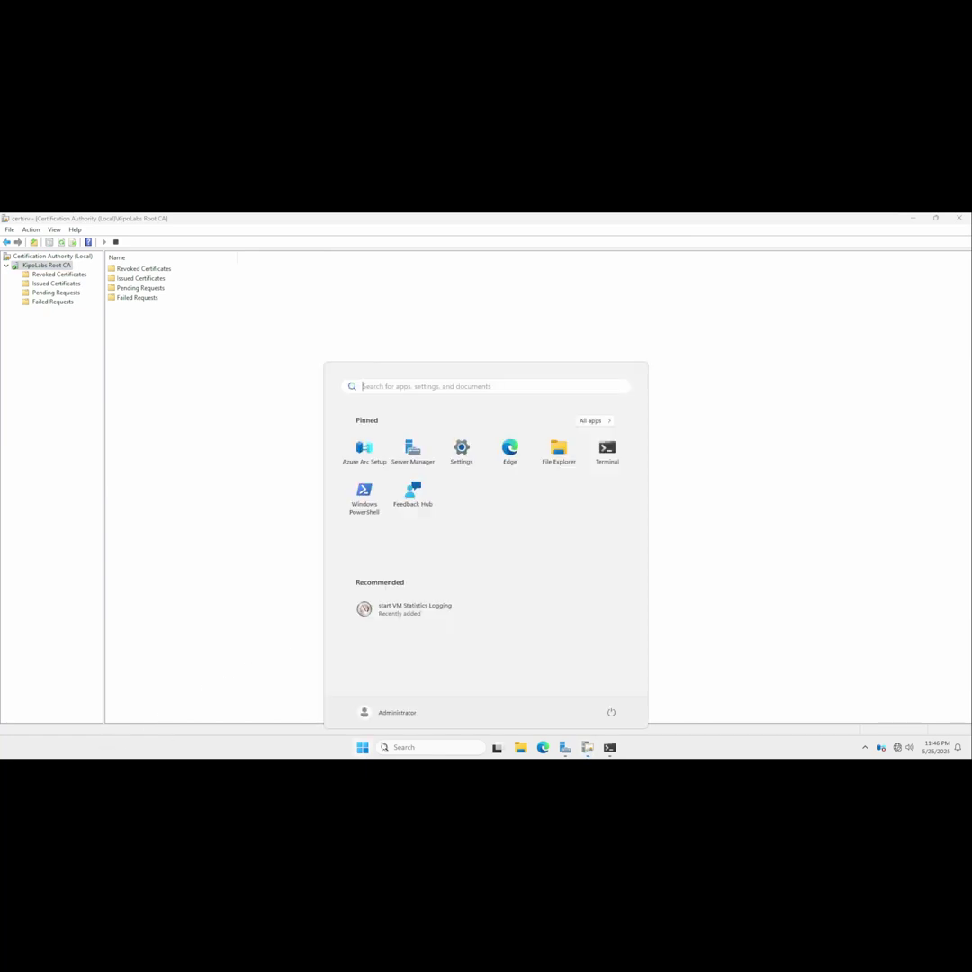
left_click(612, 711)
left_click(612, 674)
left_click(669, 684)
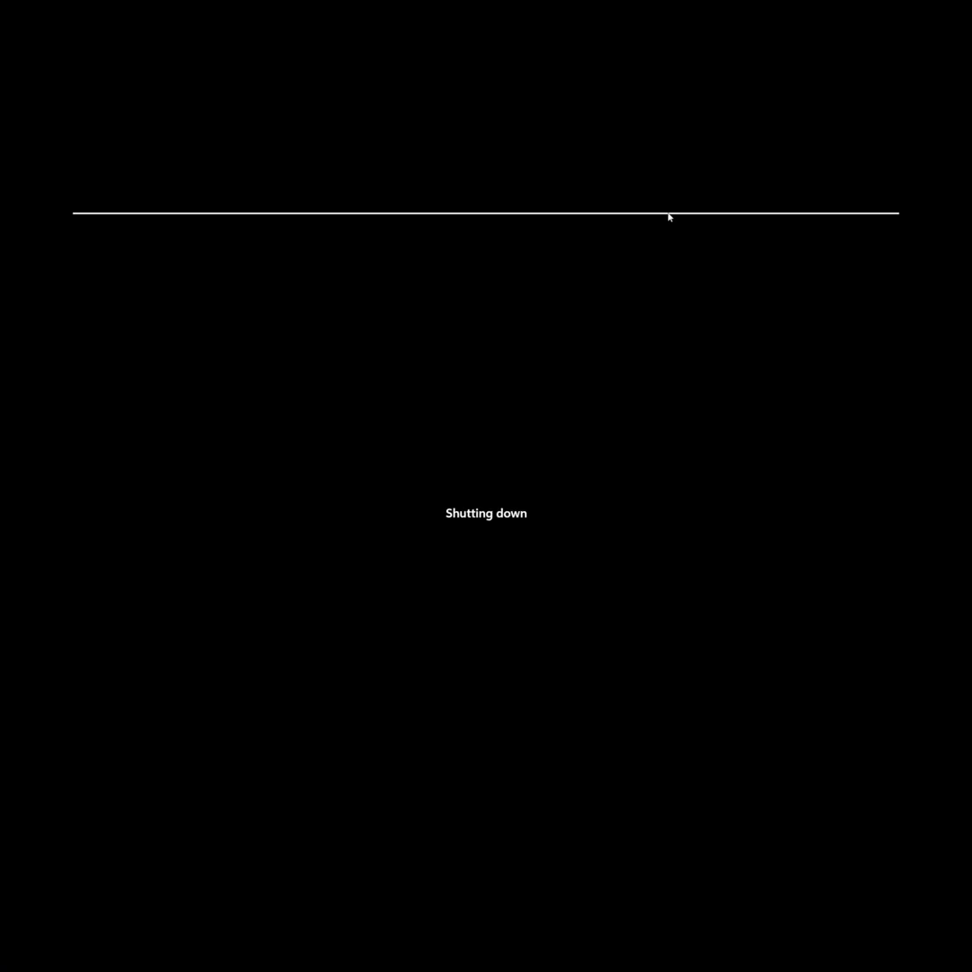
mouse_move(670, 216)
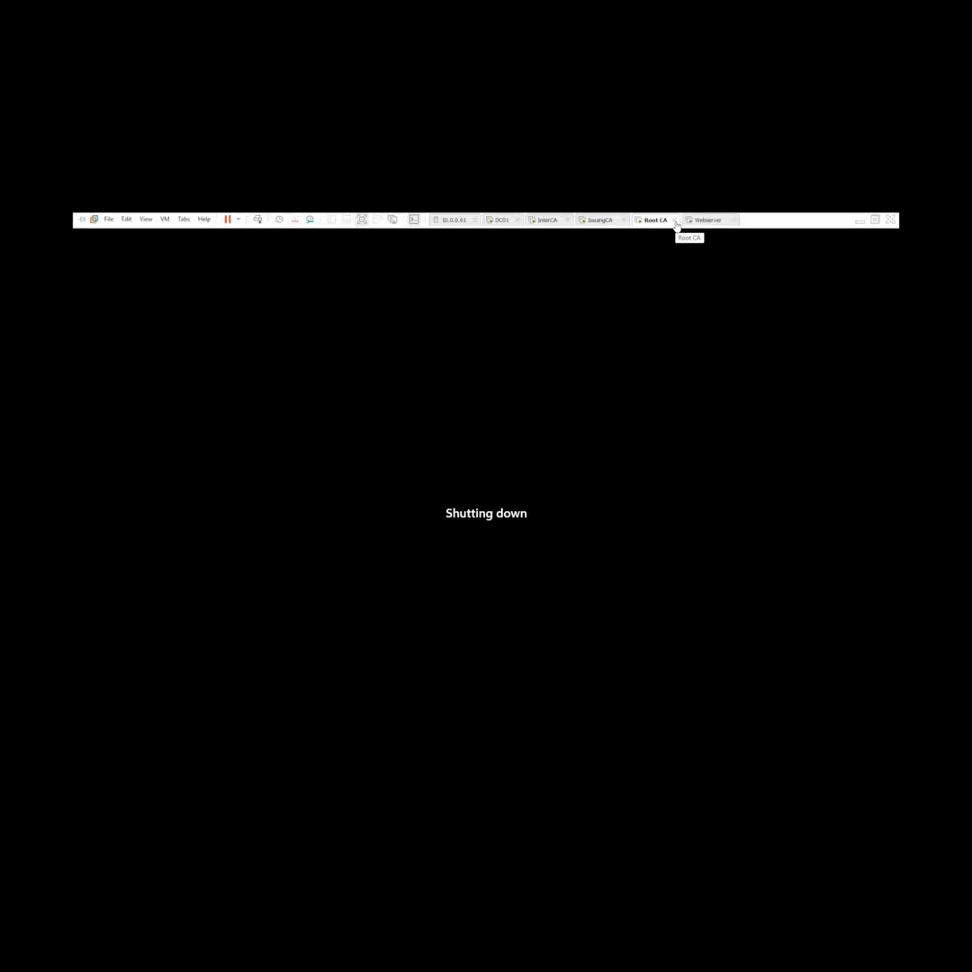
left_click(546, 220)
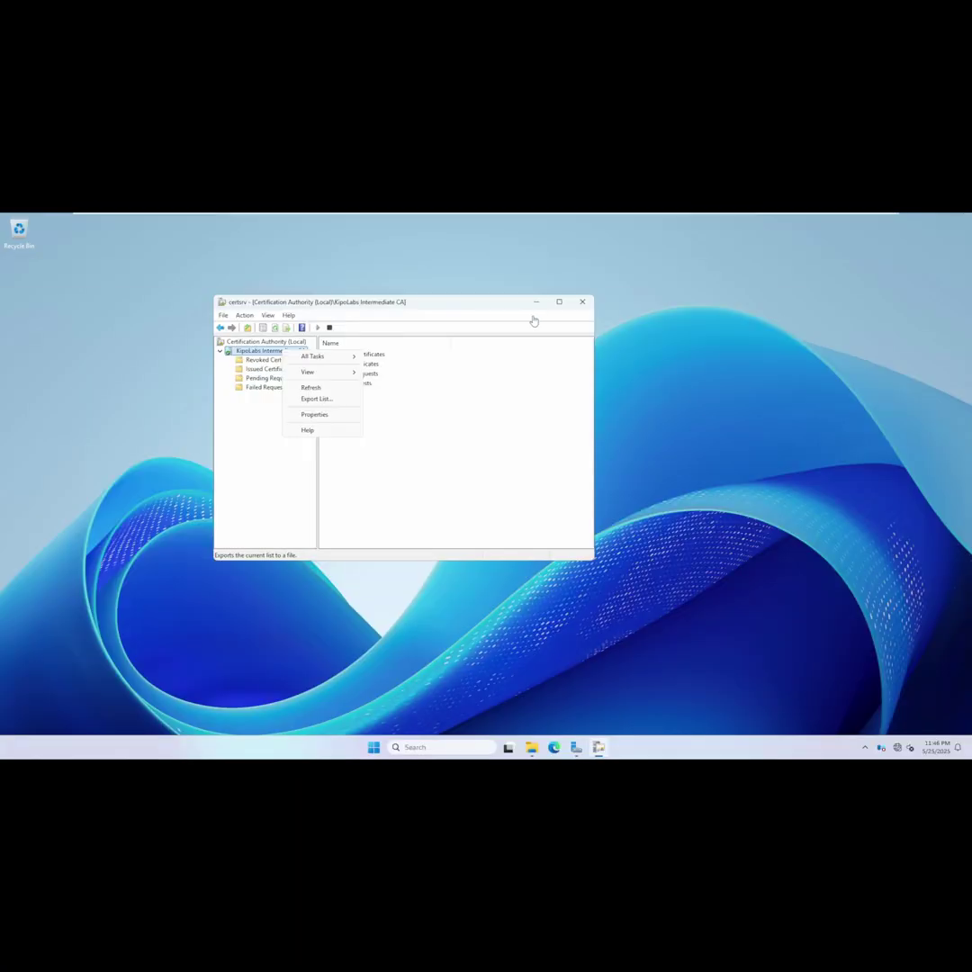
Make the Intermediate CA's Certification Authority console window taller.
left_click(275, 505)
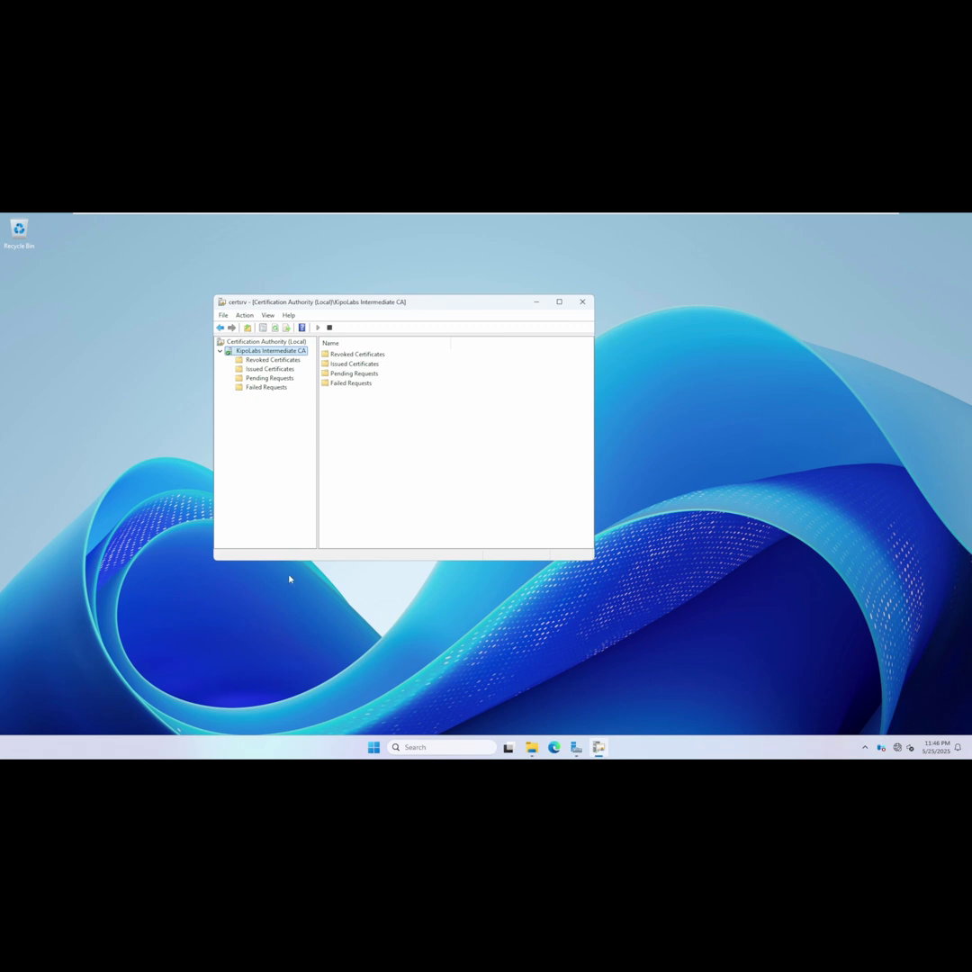
left_click_drag(310, 560, 315, 603)
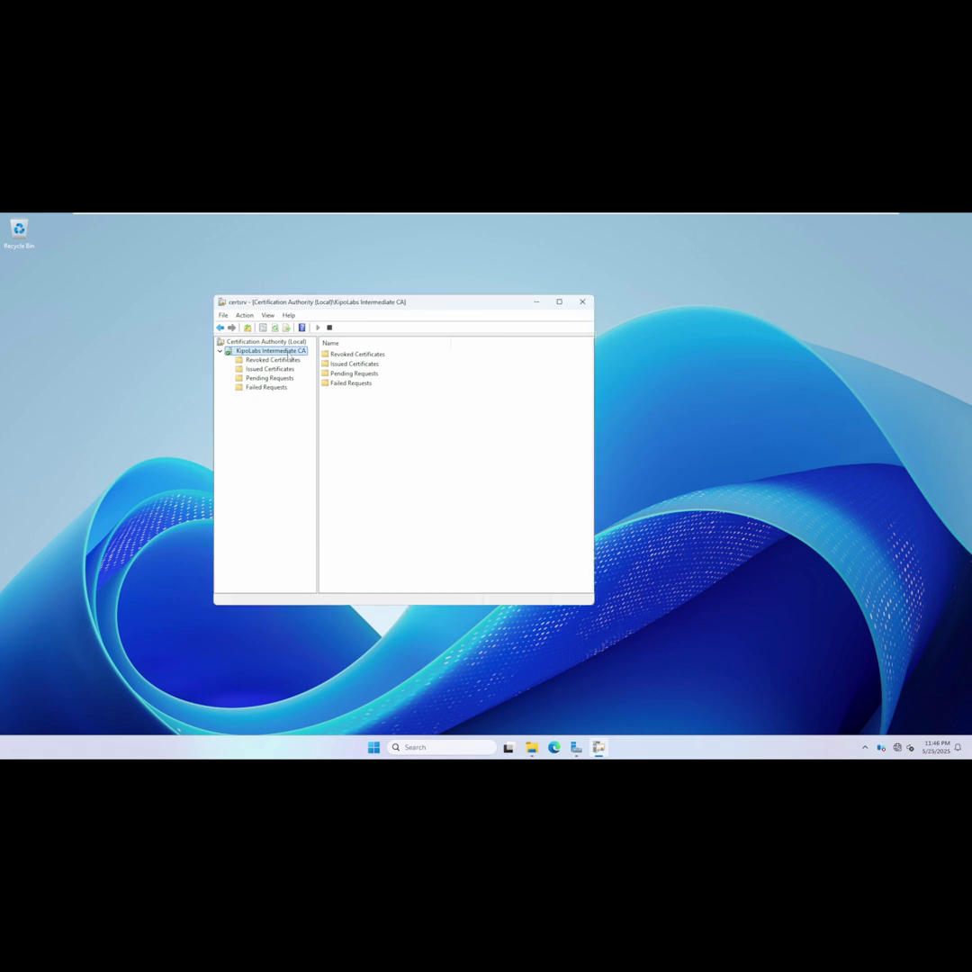
right_click(288, 352)
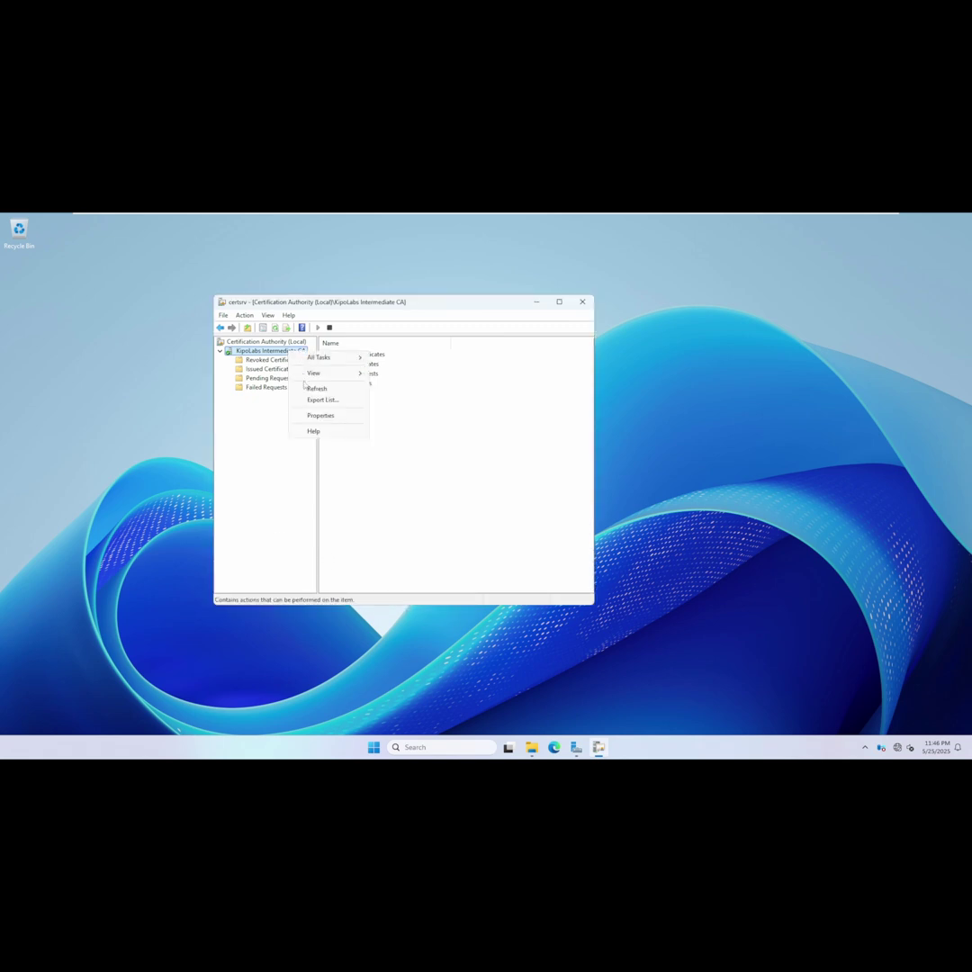
left_click(262, 460)
Move the console window right and choose Export List for KipoLabs Intermediate CA.
left_click_drag(438, 307, 630, 310)
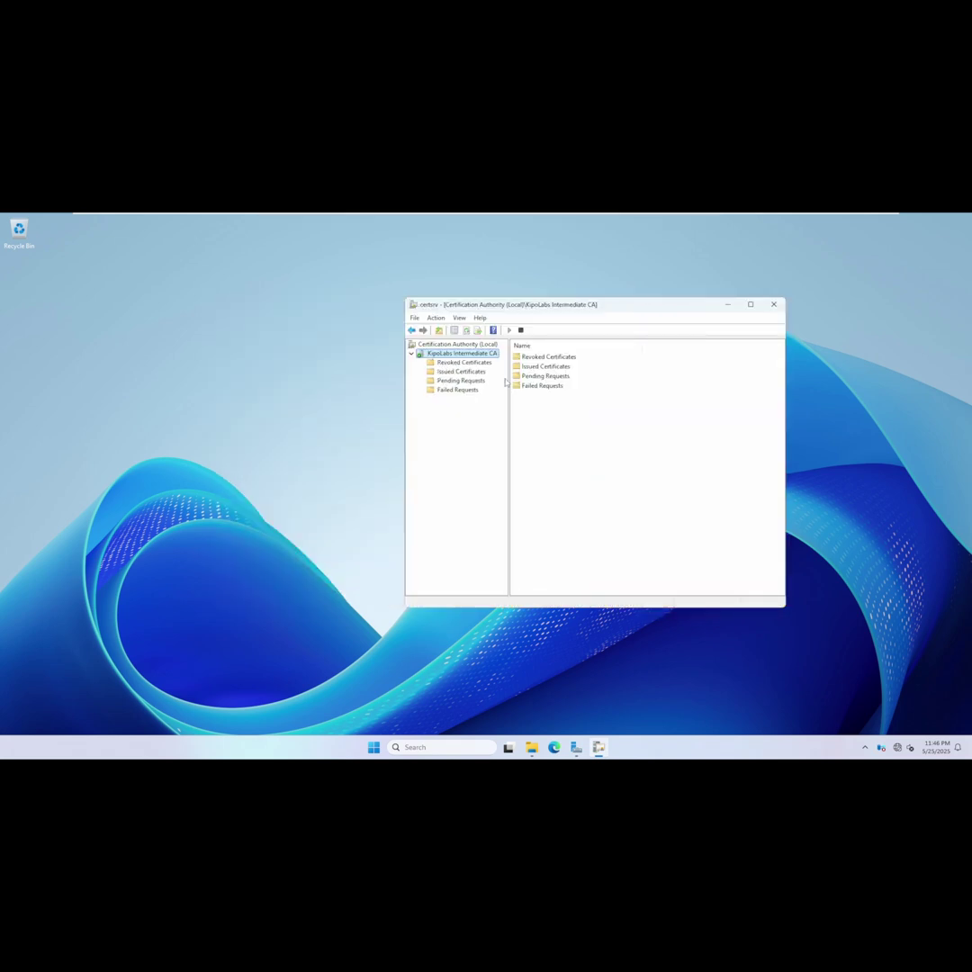
right_click(484, 353)
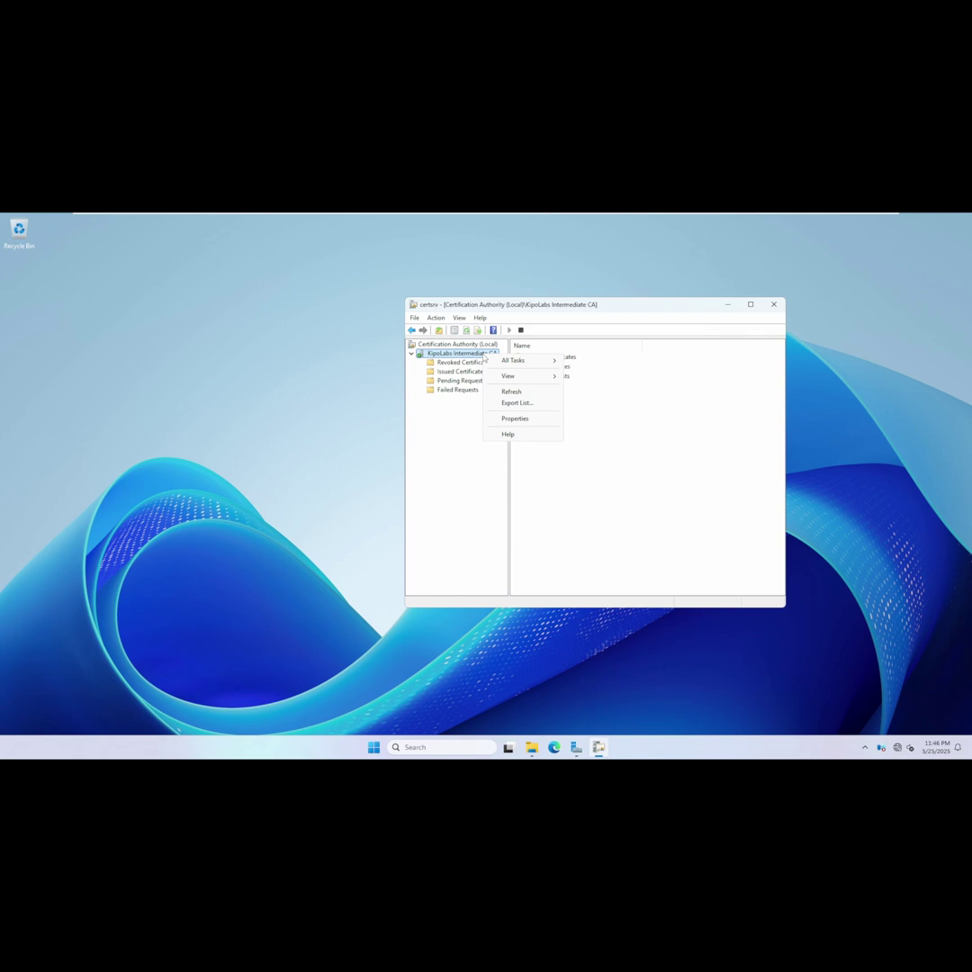
left_click(516, 405)
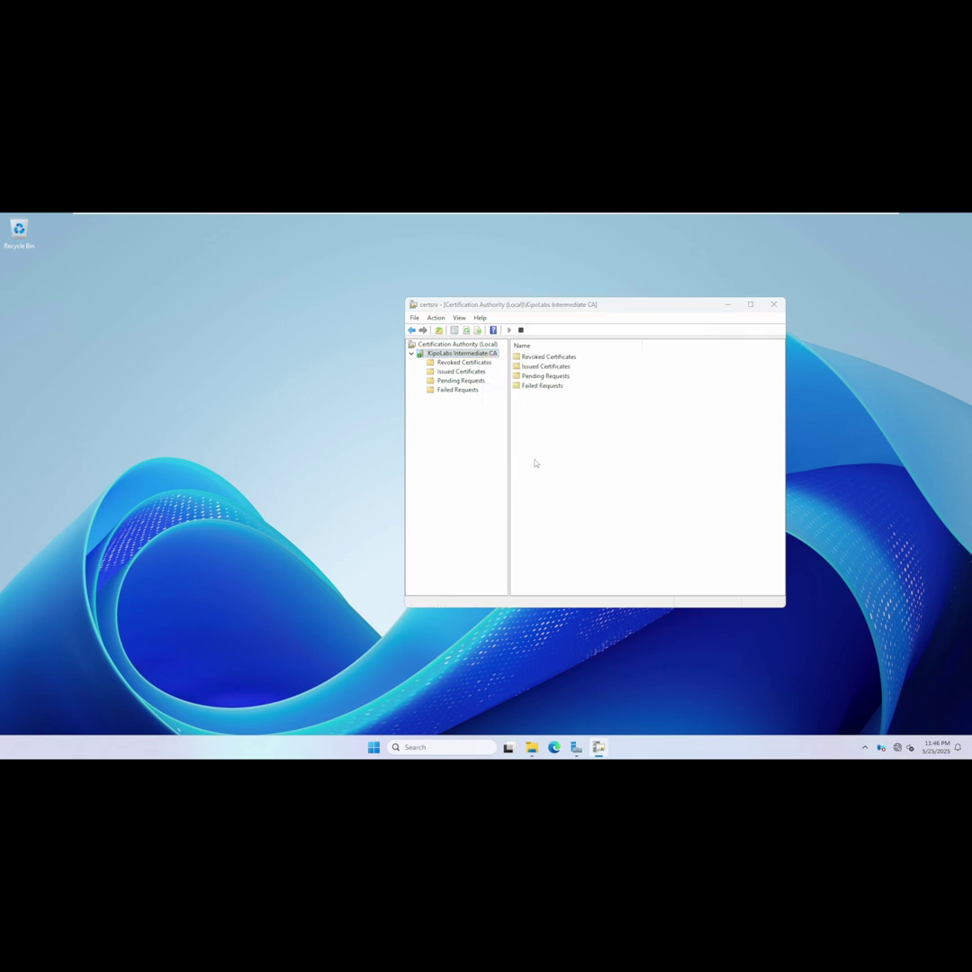
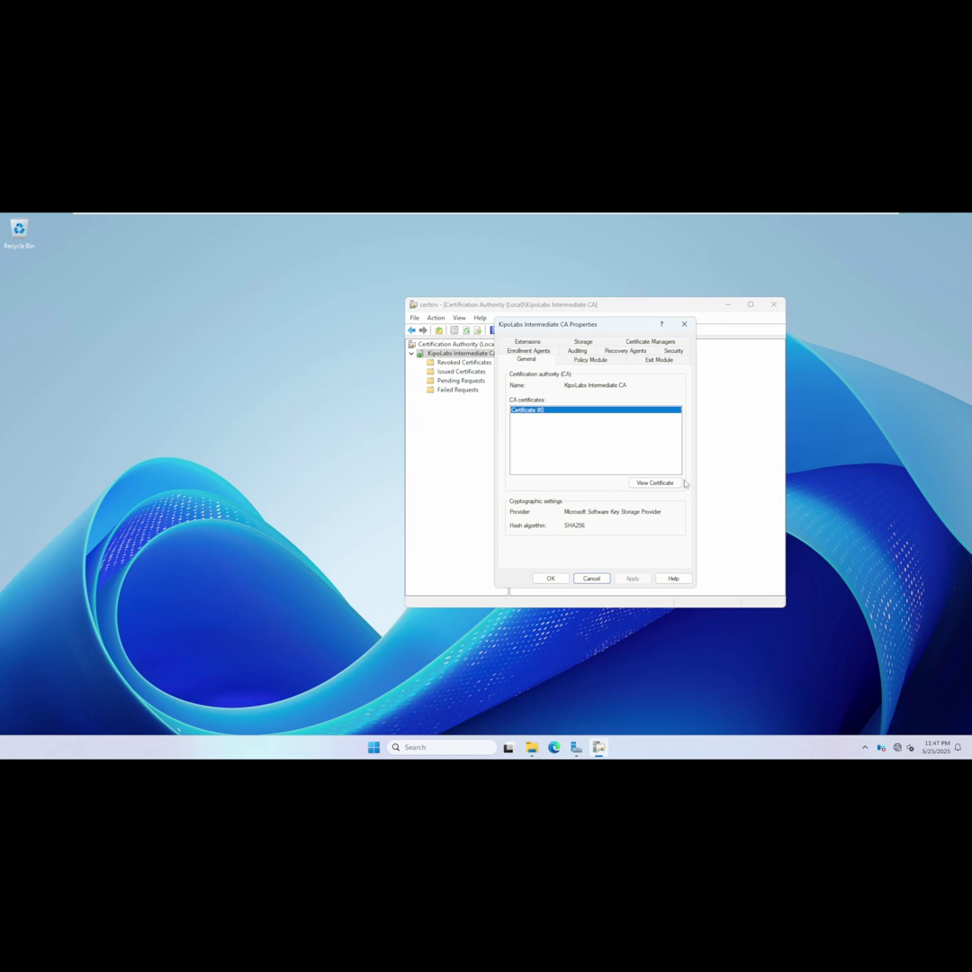
Open the intermediate CA certificate and inspect its Subject field on the Details tab.
left_click(644, 484)
left_click(654, 482)
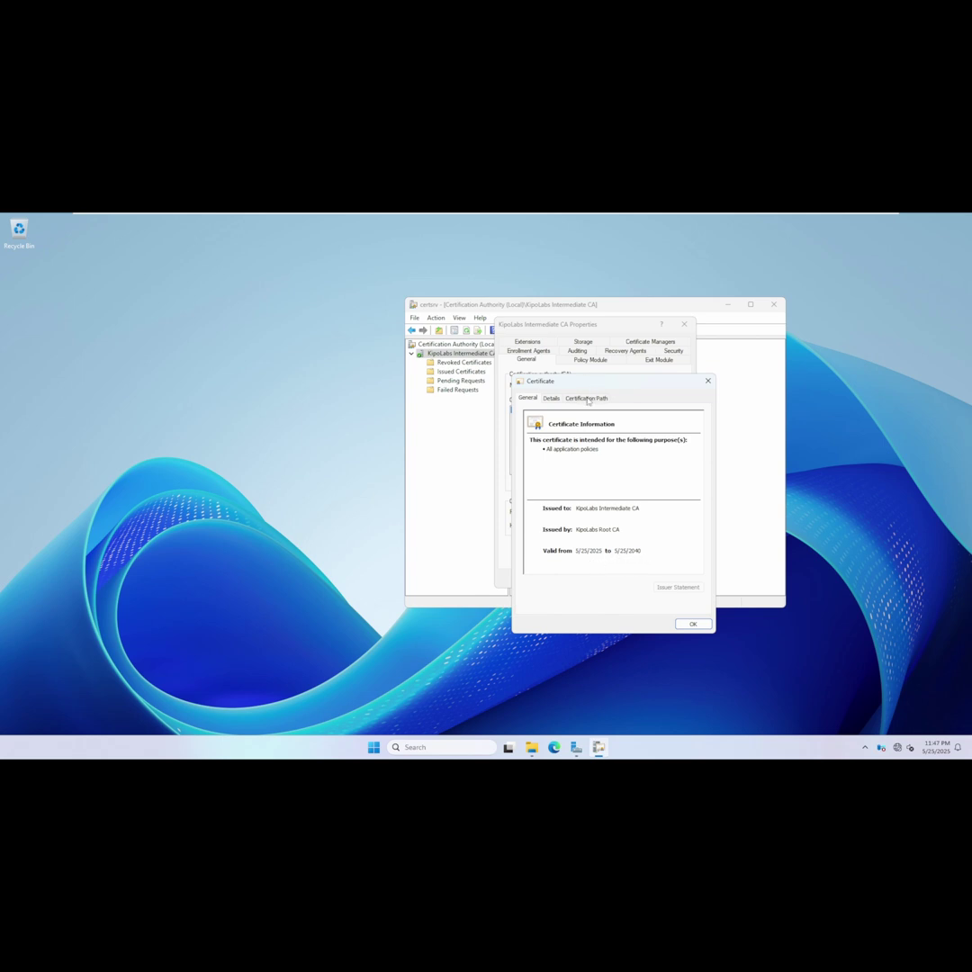
left_click(550, 397)
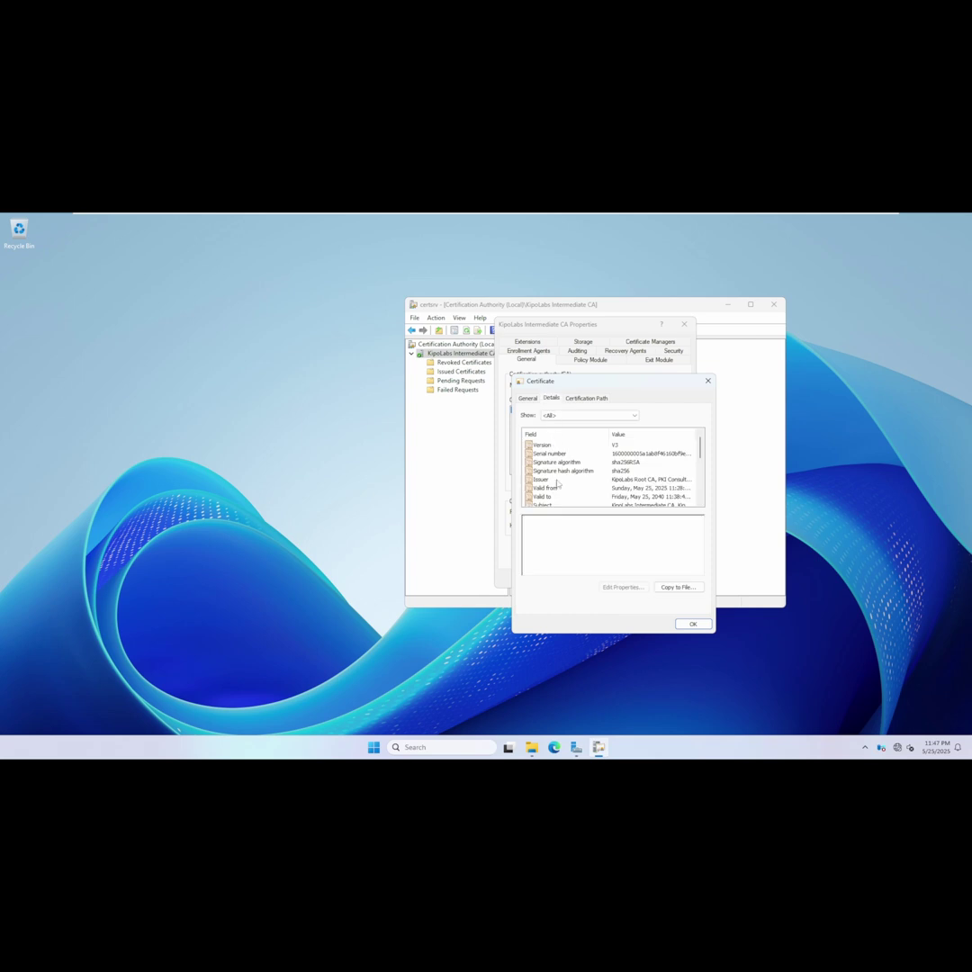
left_click(544, 506)
key("Tab")
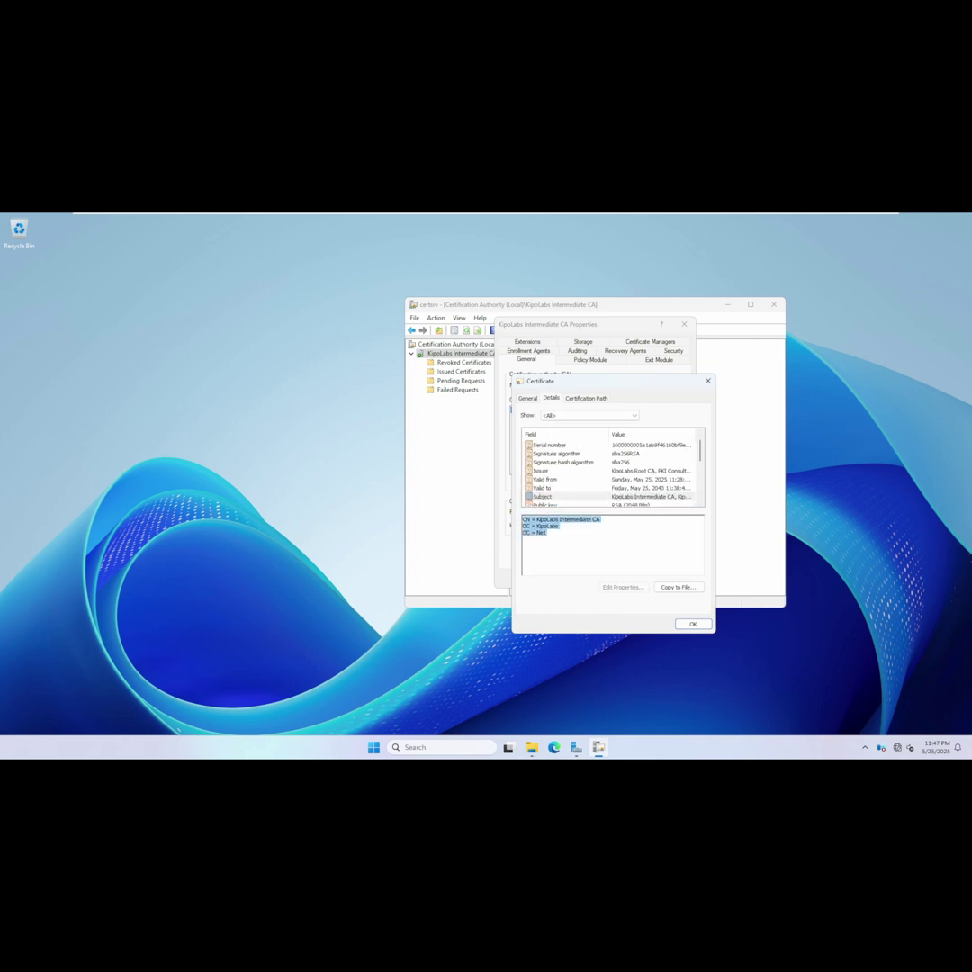
Open the KipoLabs Root CA certificate from the chain, inspect its Subject, and close the viewer.
left_click(586, 398)
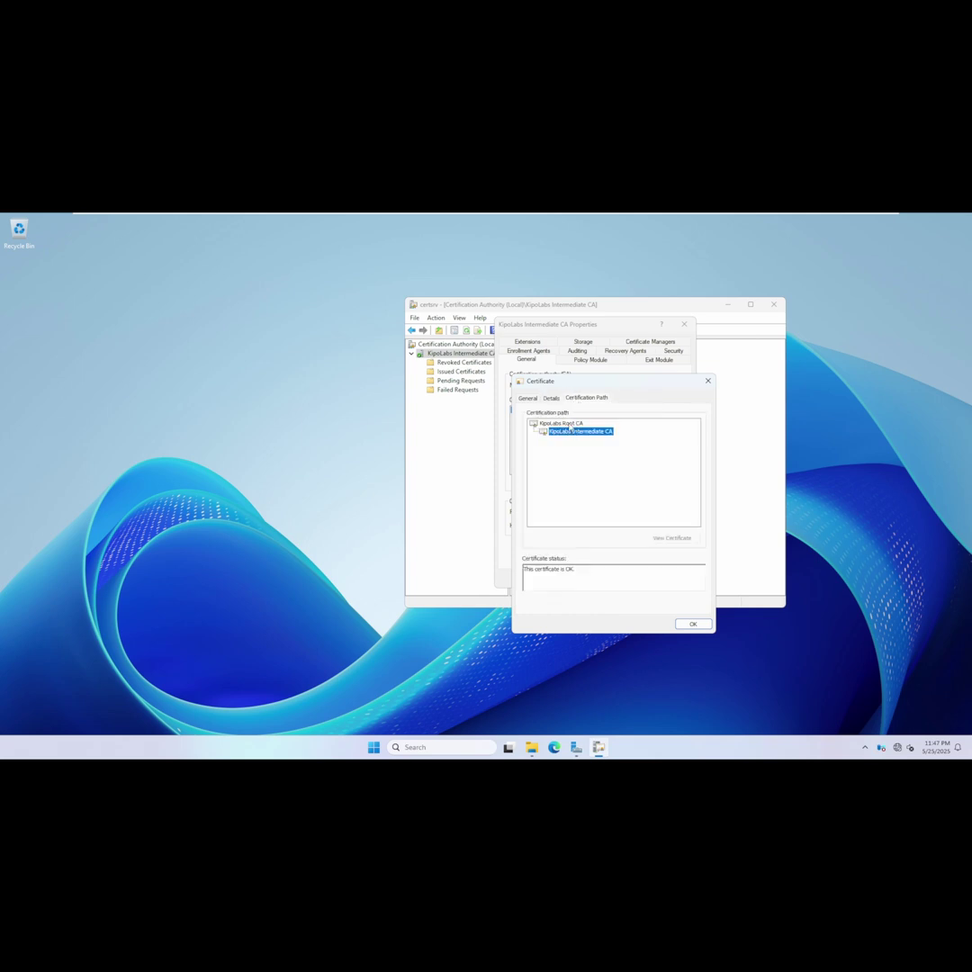
double_click(560, 422)
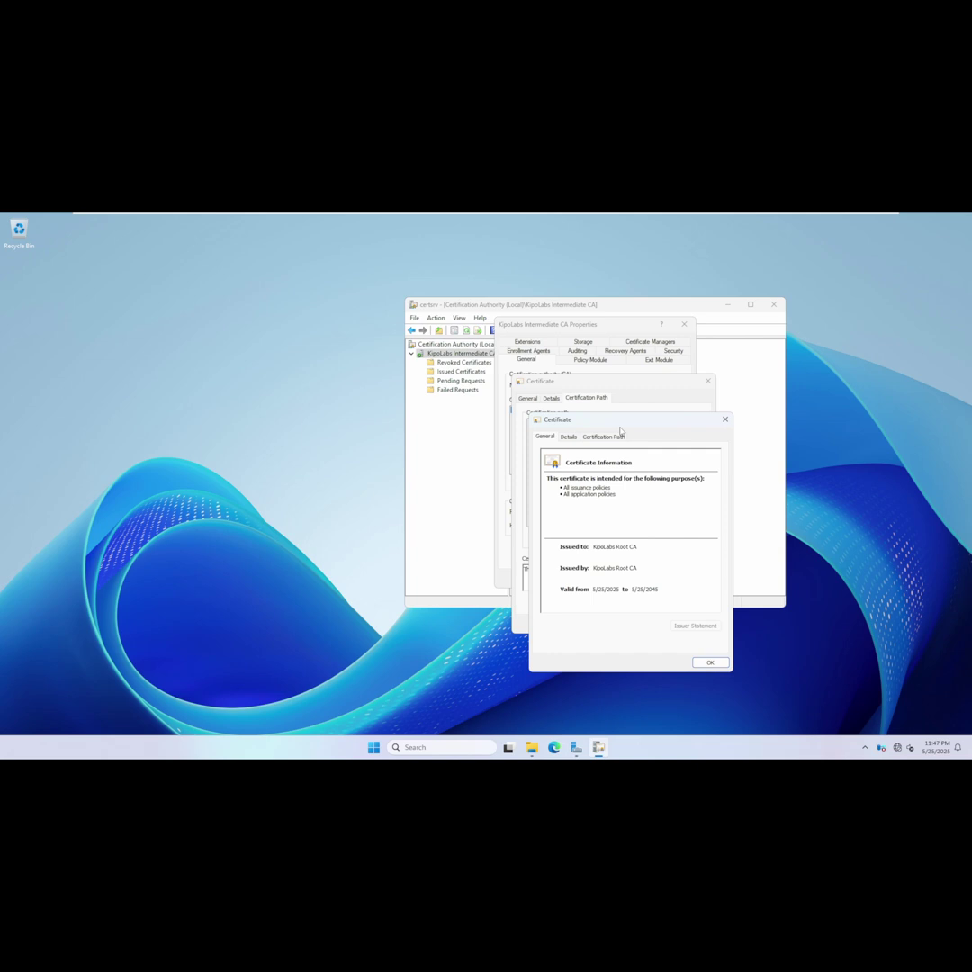
left_click(568, 435)
left_click(559, 541)
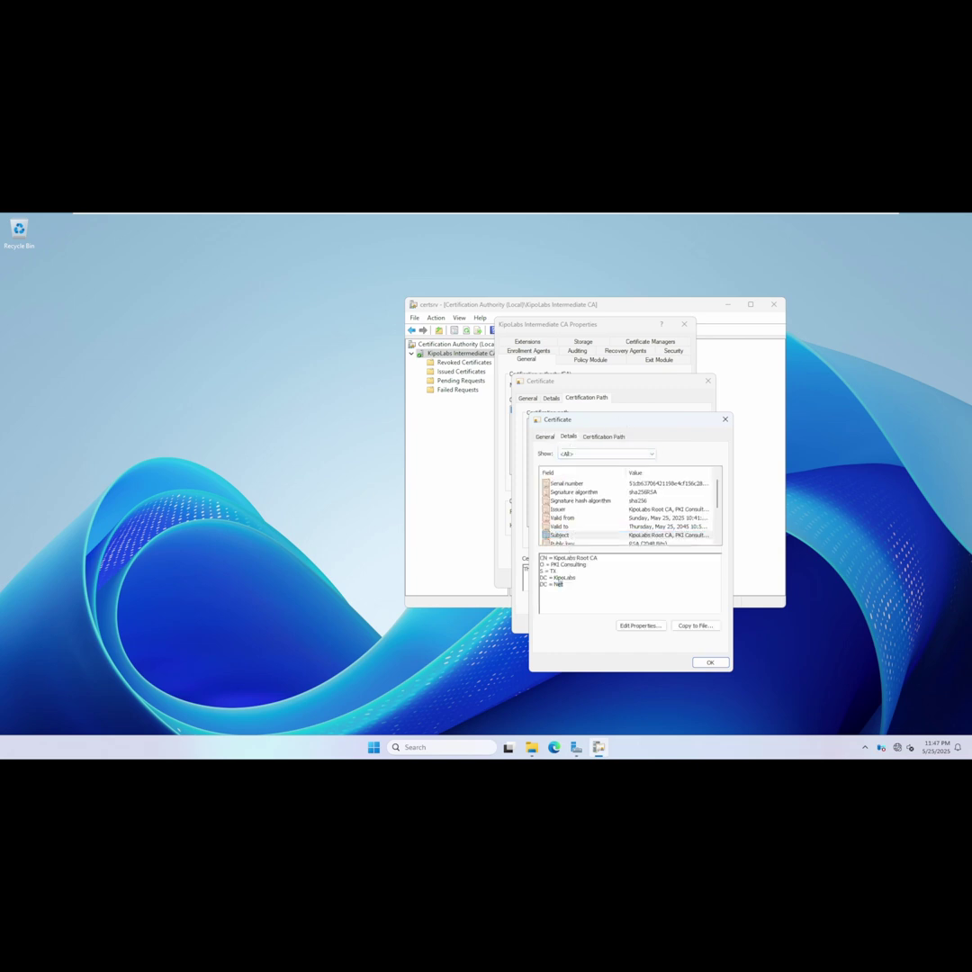
left_click_drag(540, 564, 481, 470)
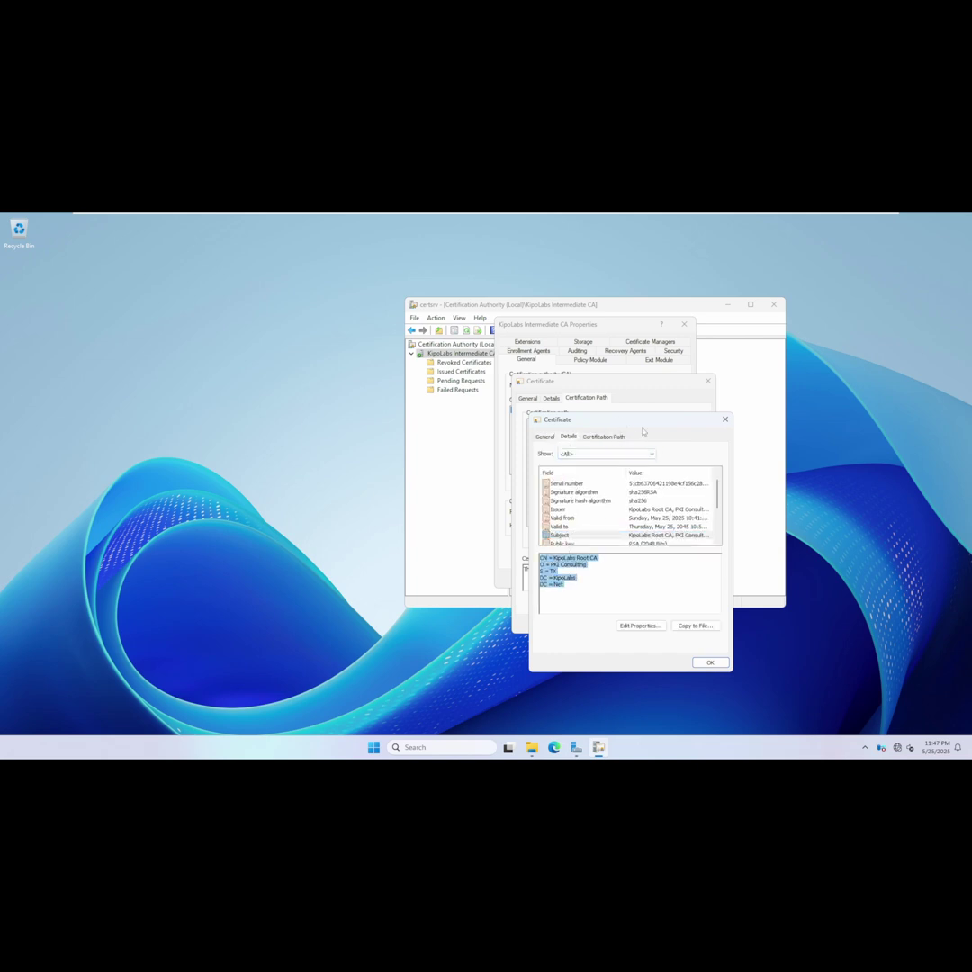
left_click(725, 419)
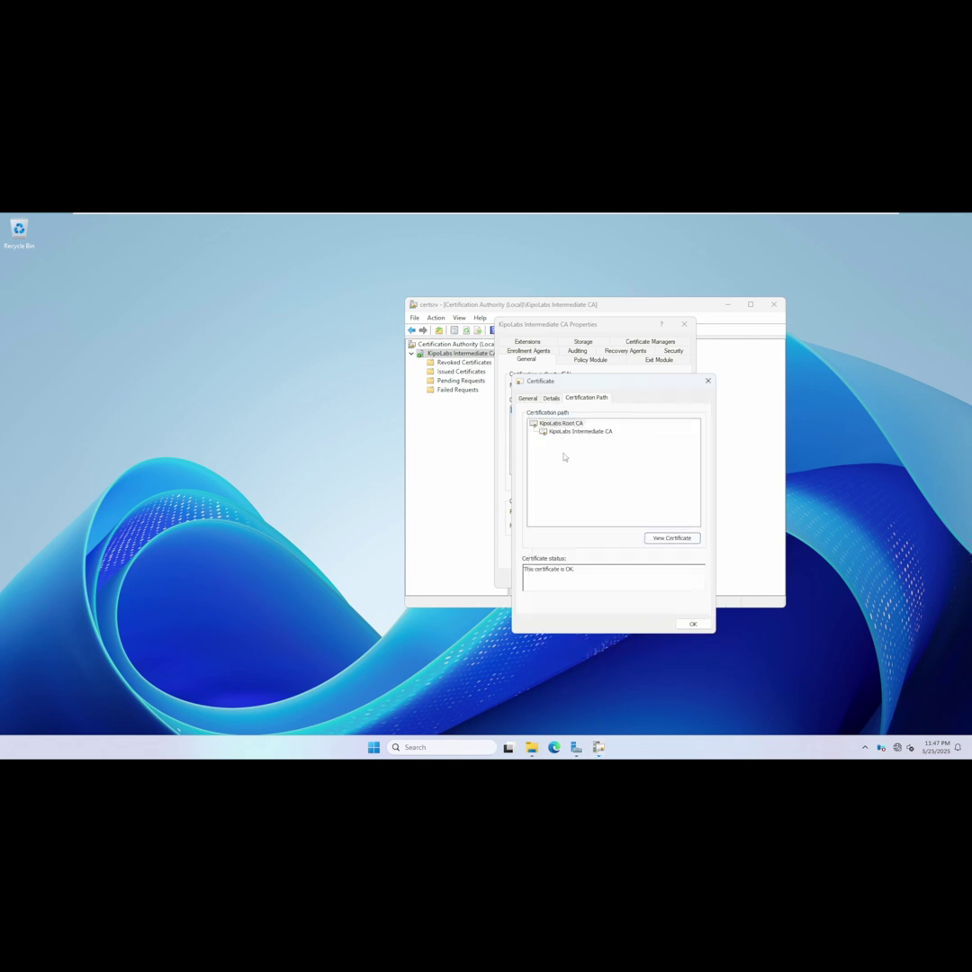
left_click(580, 432)
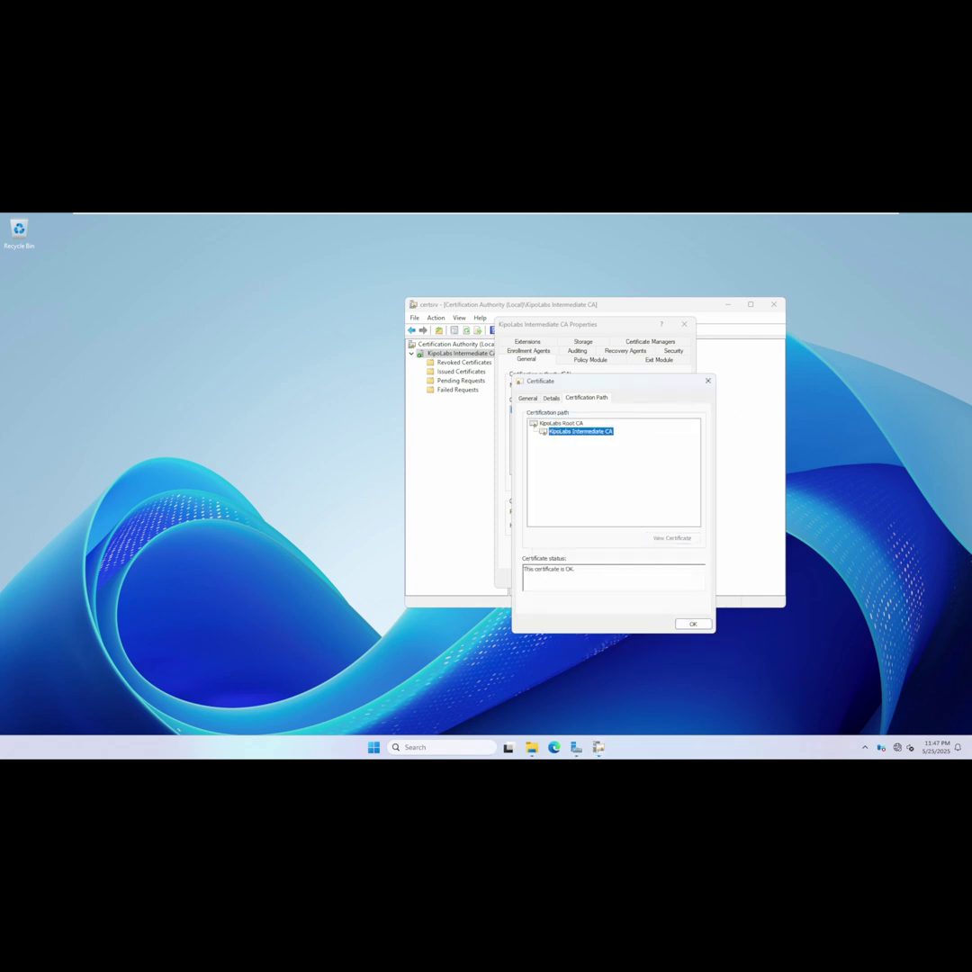
left_click(692, 623)
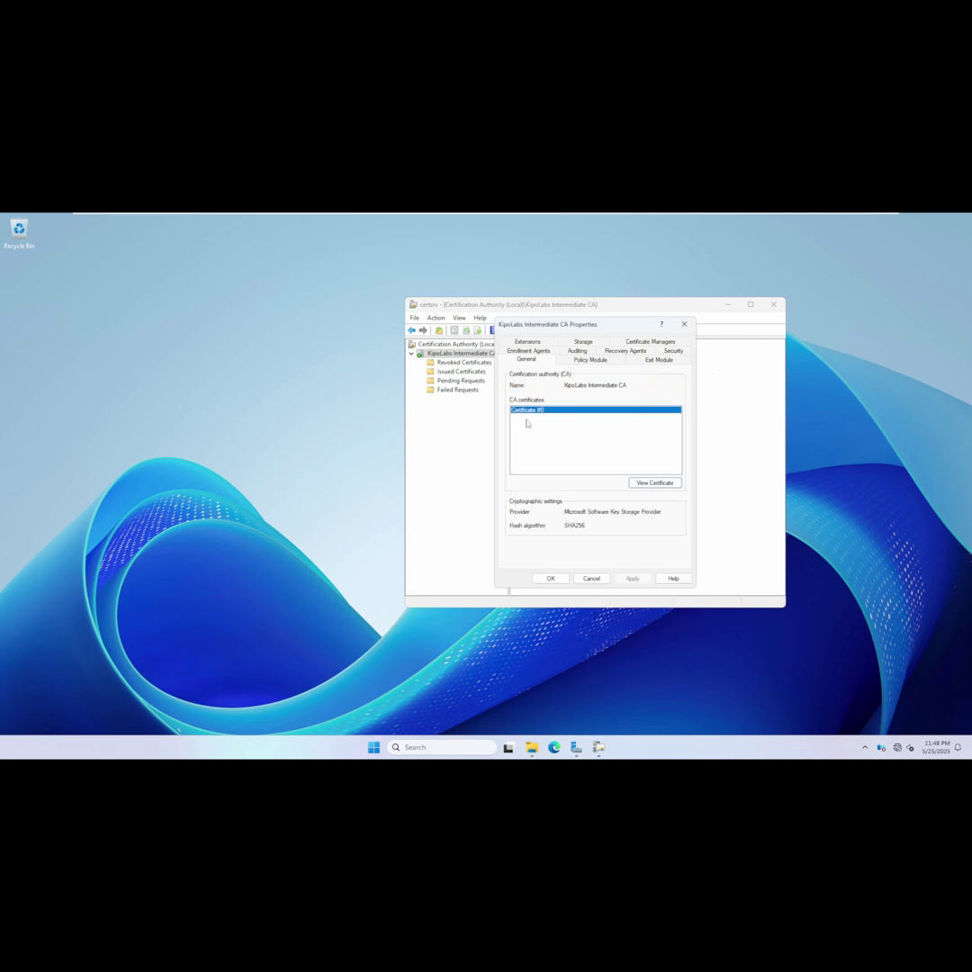
Remove the ldap:// CRL distribution point on the Extensions tab.
left_click(523, 343)
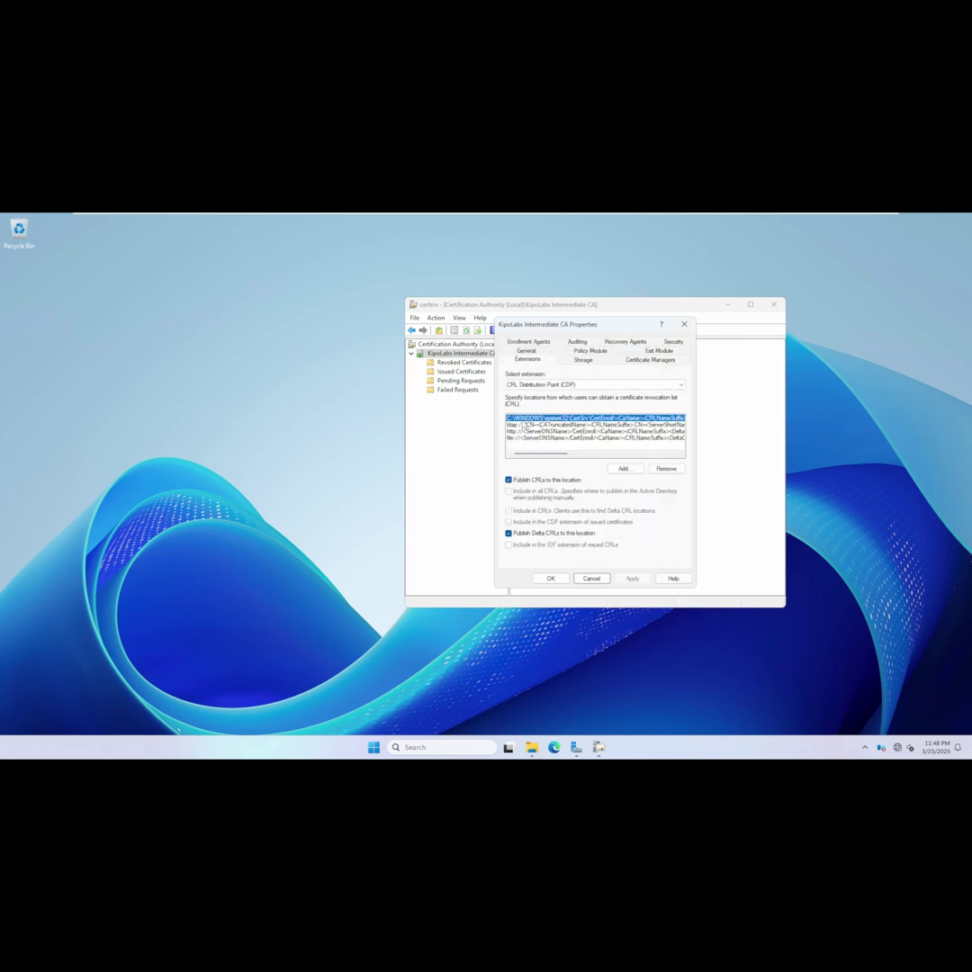
left_click(526, 431)
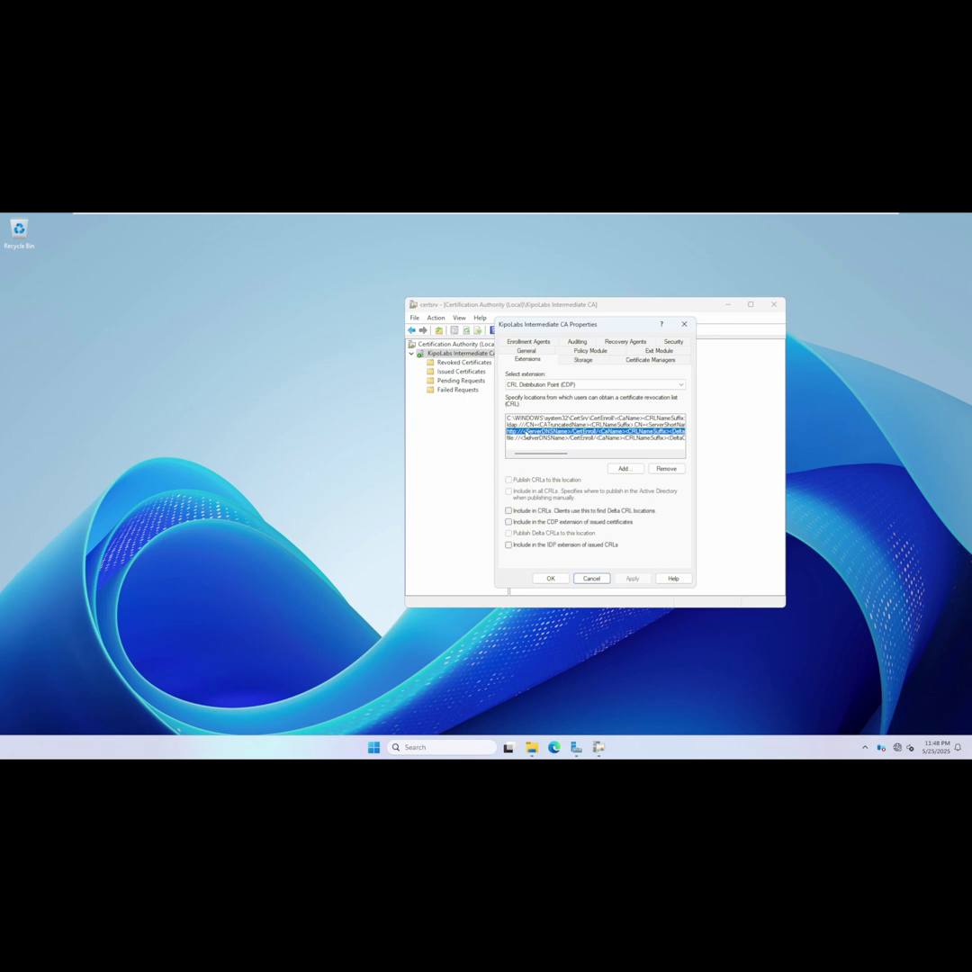
key("Up")
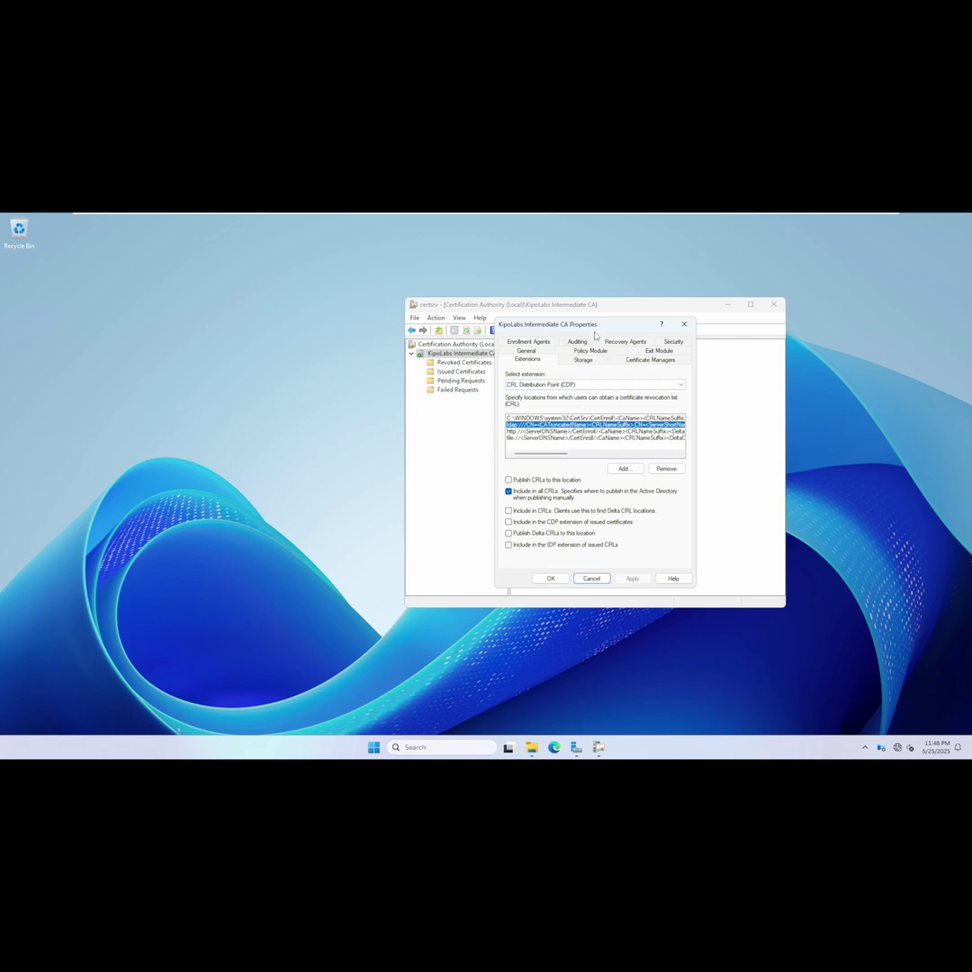
left_click_drag(597, 326, 589, 306)
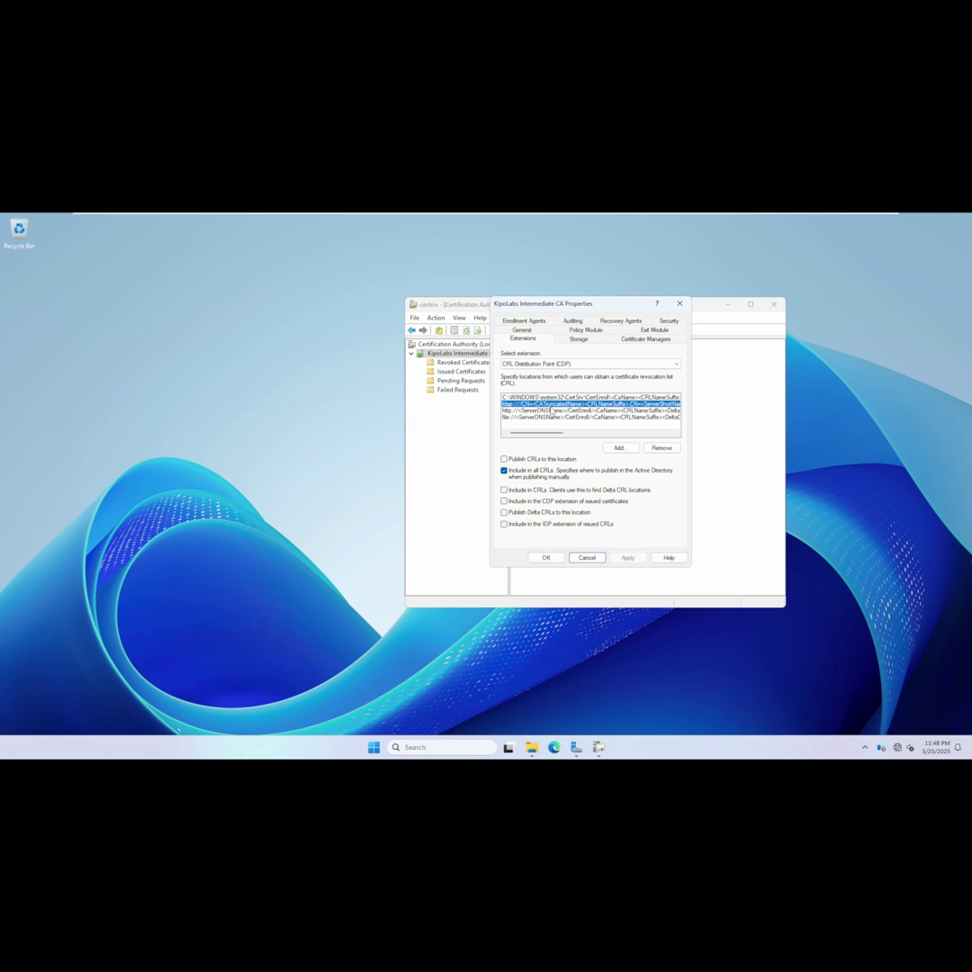
left_click(661, 447)
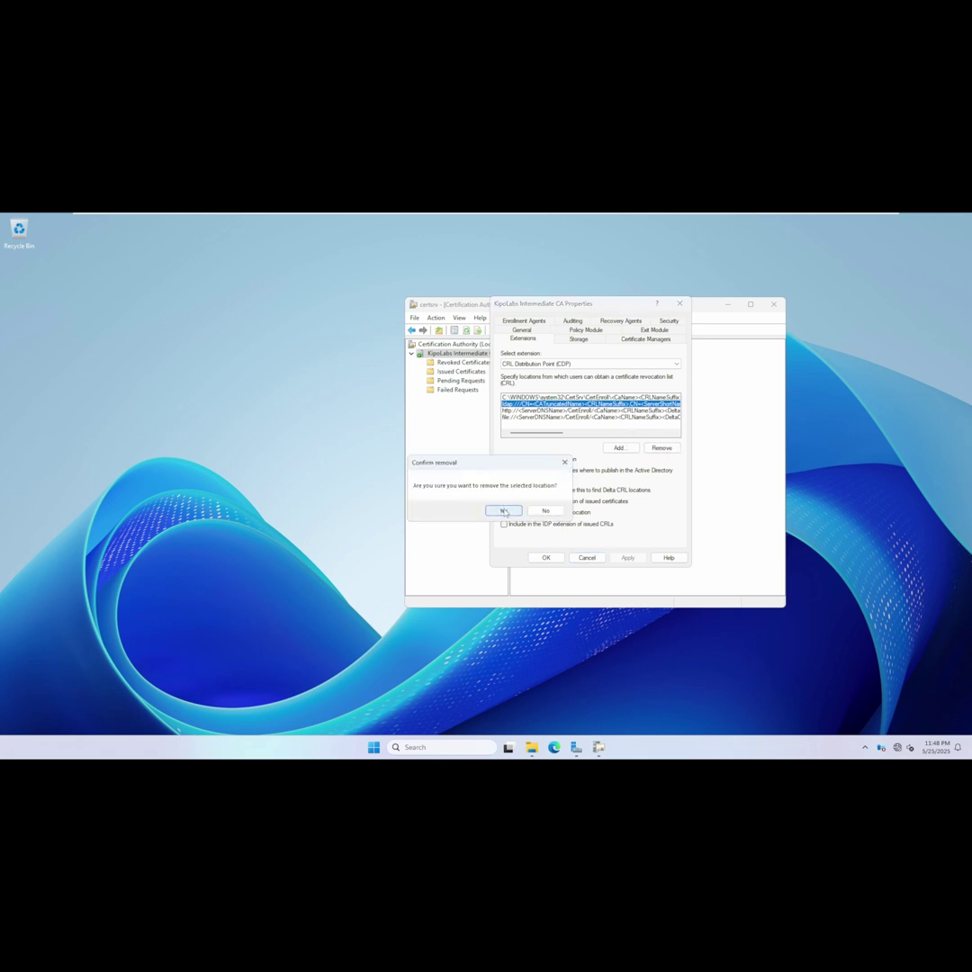
left_click(502, 510)
left_click(540, 412)
left_click(661, 447)
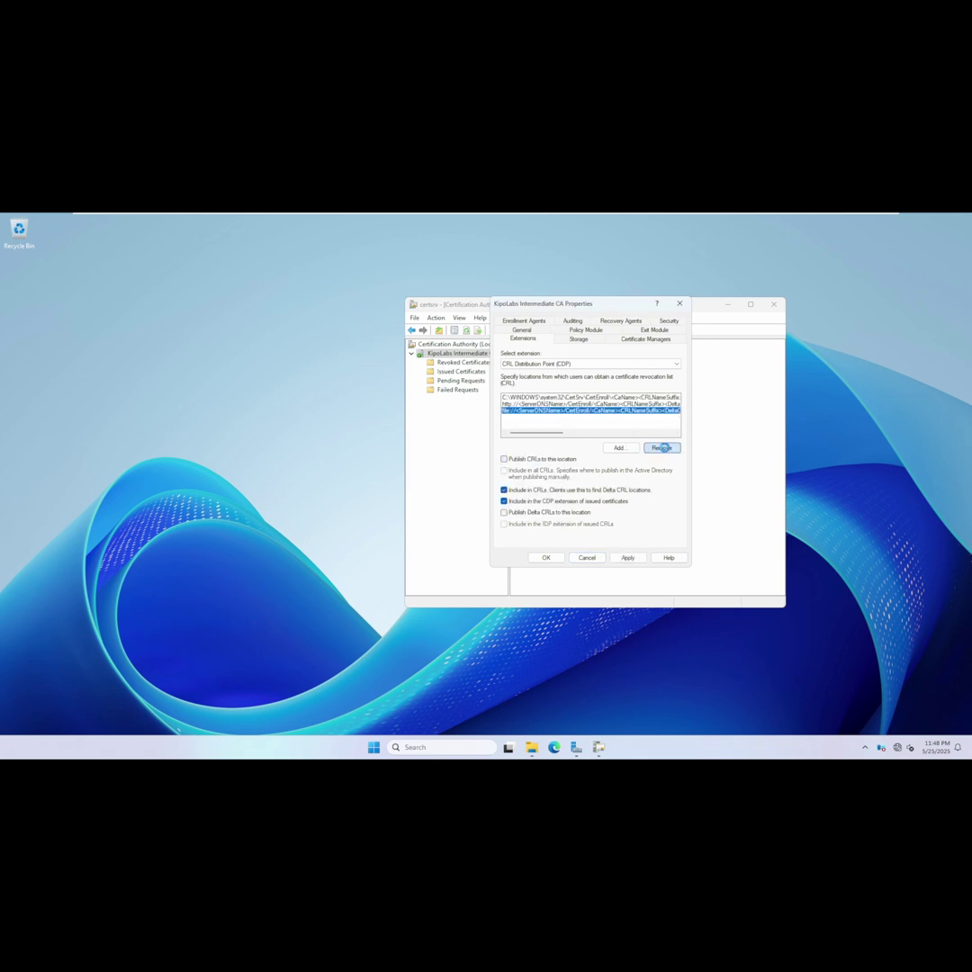
left_click(503, 510)
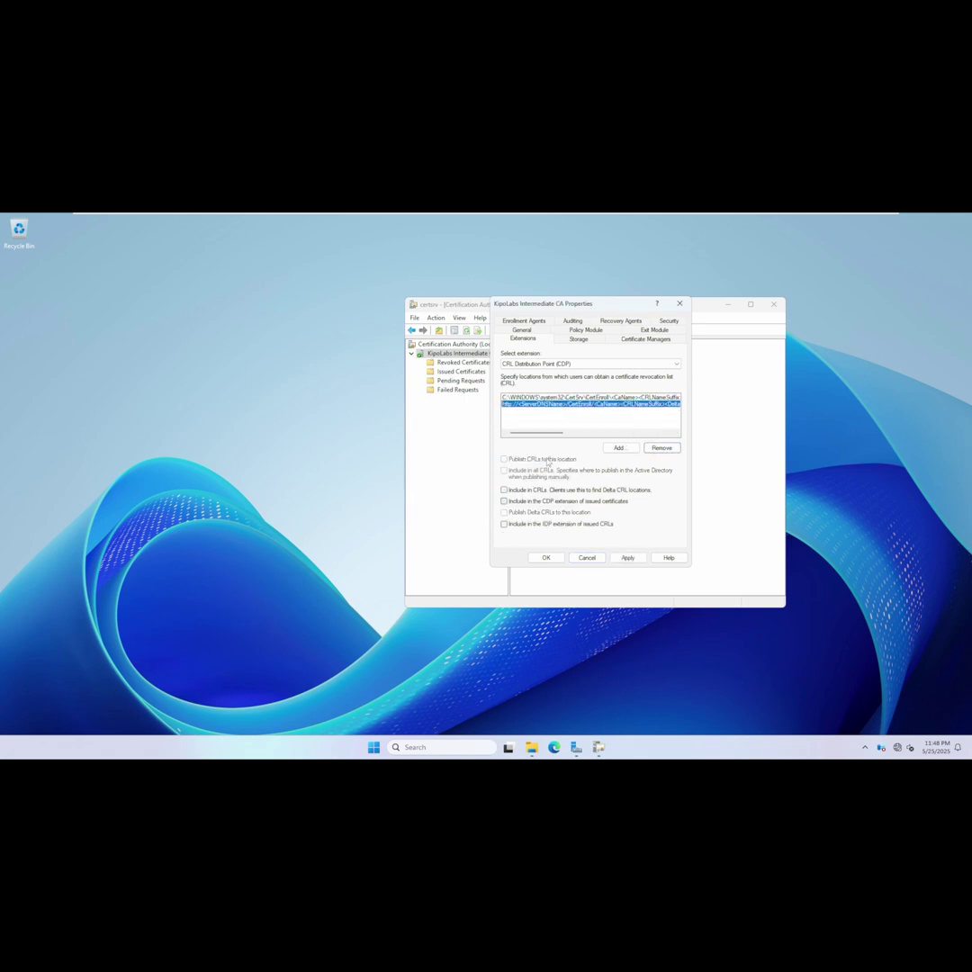
left_click(661, 447)
left_click(502, 510)
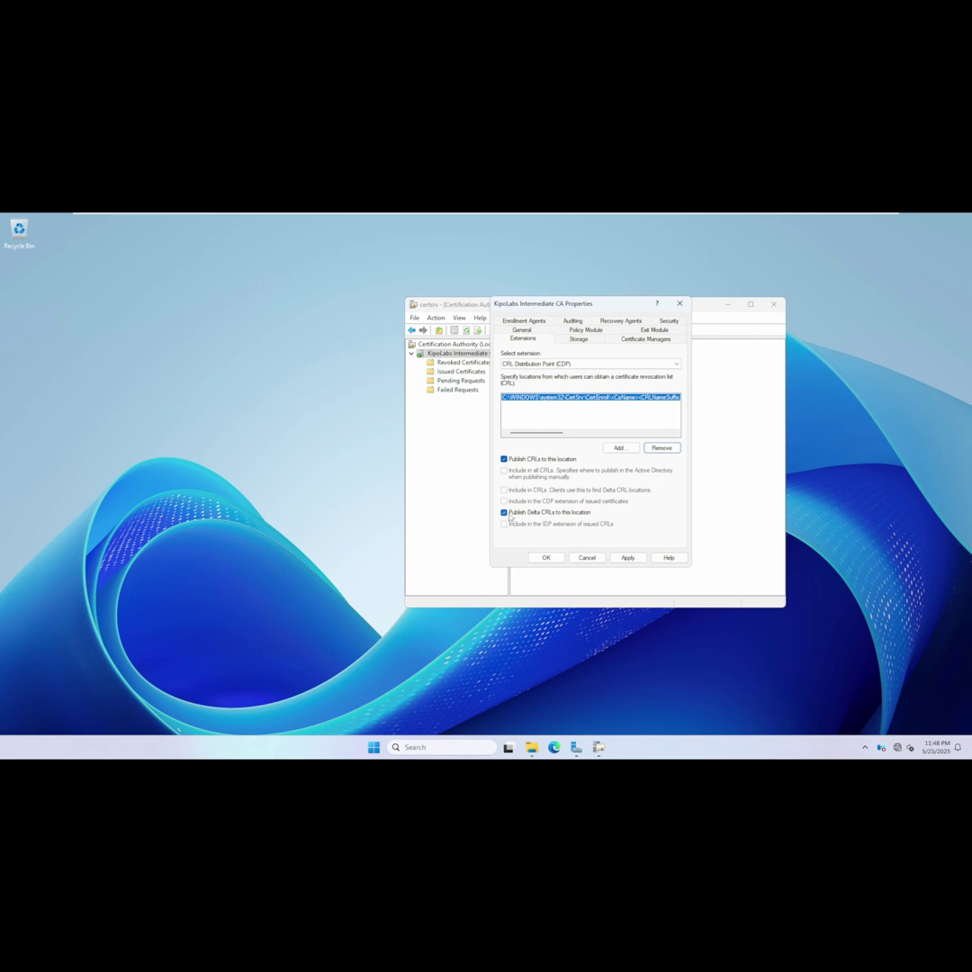
left_click(542, 514)
Add a CRL location from the example URL, replacing <ServerDNSName> with pki.kipolabs.net.
left_click(620, 448)
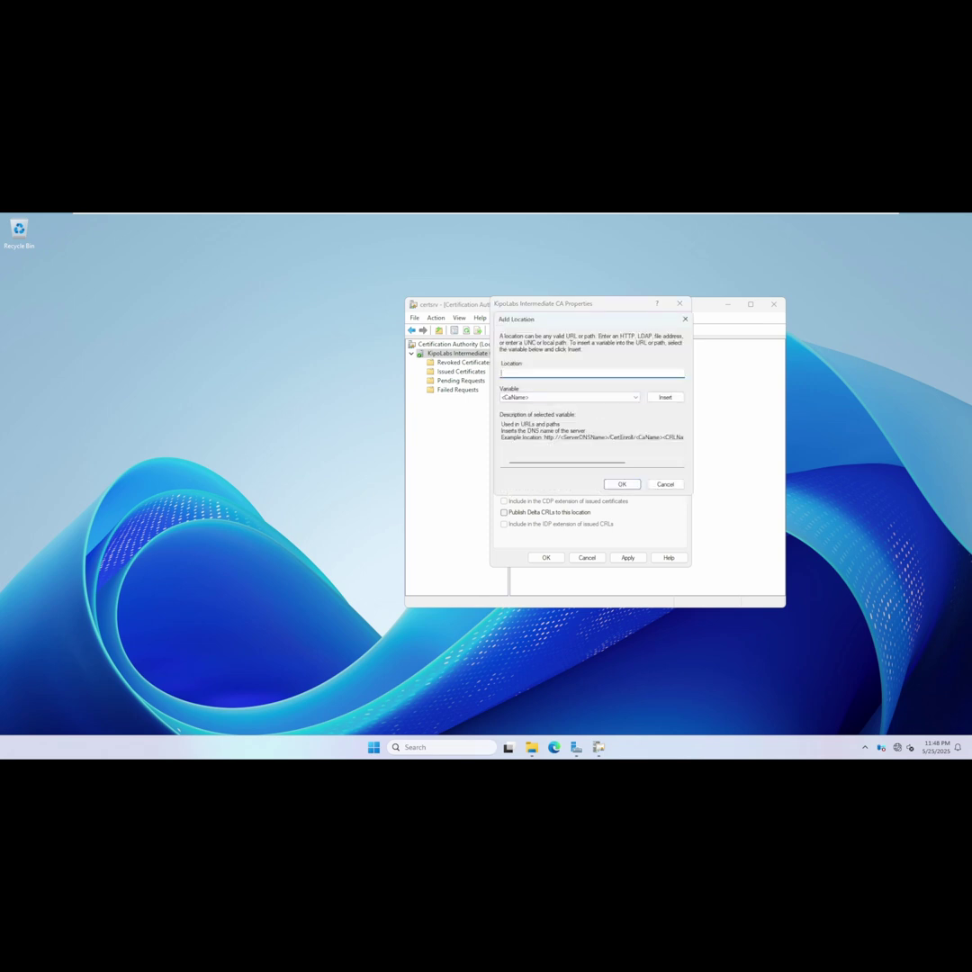
left_click_drag(544, 437, 696, 440)
key("ctrl+c")
left_click(588, 372)
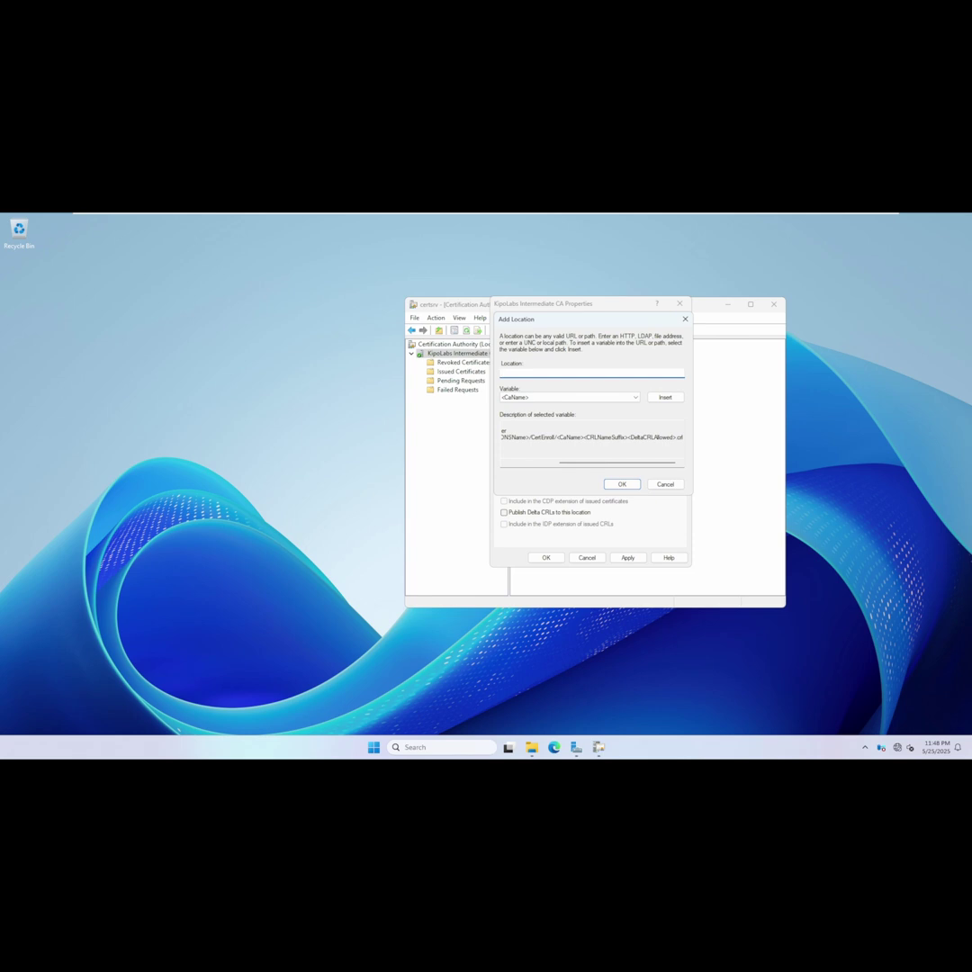
key("ctrl+v")
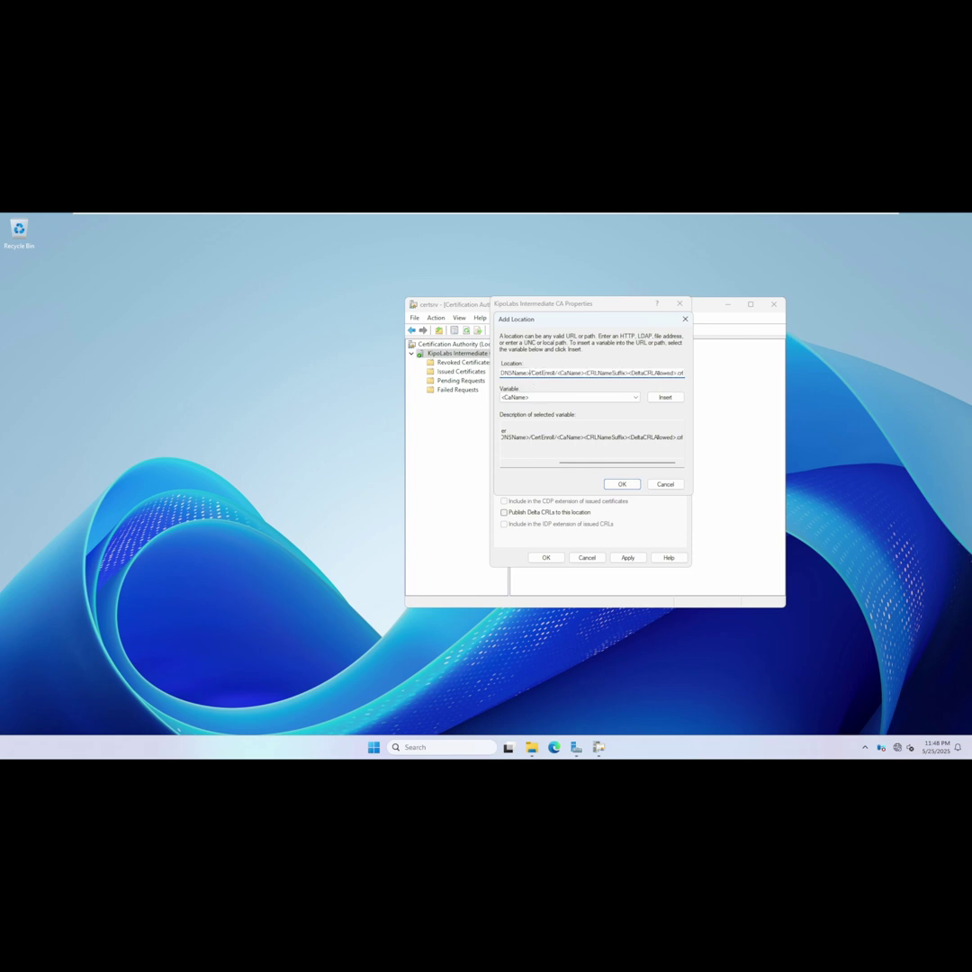
key("ctrl+a")
left_click(504, 372)
mouse_move(529, 373)
left_mouse_down()
mouse_move(500, 372)
mouse_move(516, 373)
left_mouse_up()
type("pki.kipolabs.net")
left_click(620, 485)
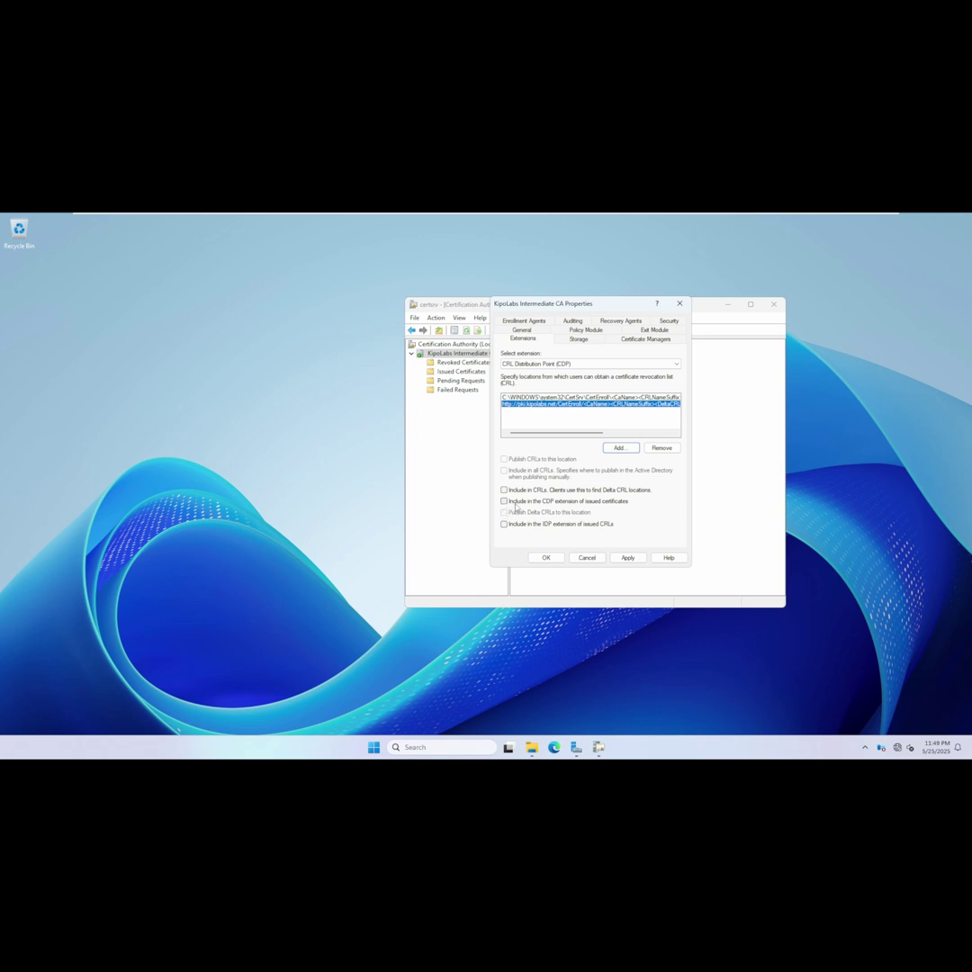
Include the pki.kipolabs.net location in issued certificates' CDP extension and CRLs' IDP extension.
left_click(505, 500)
left_click(509, 525)
left_click(559, 363)
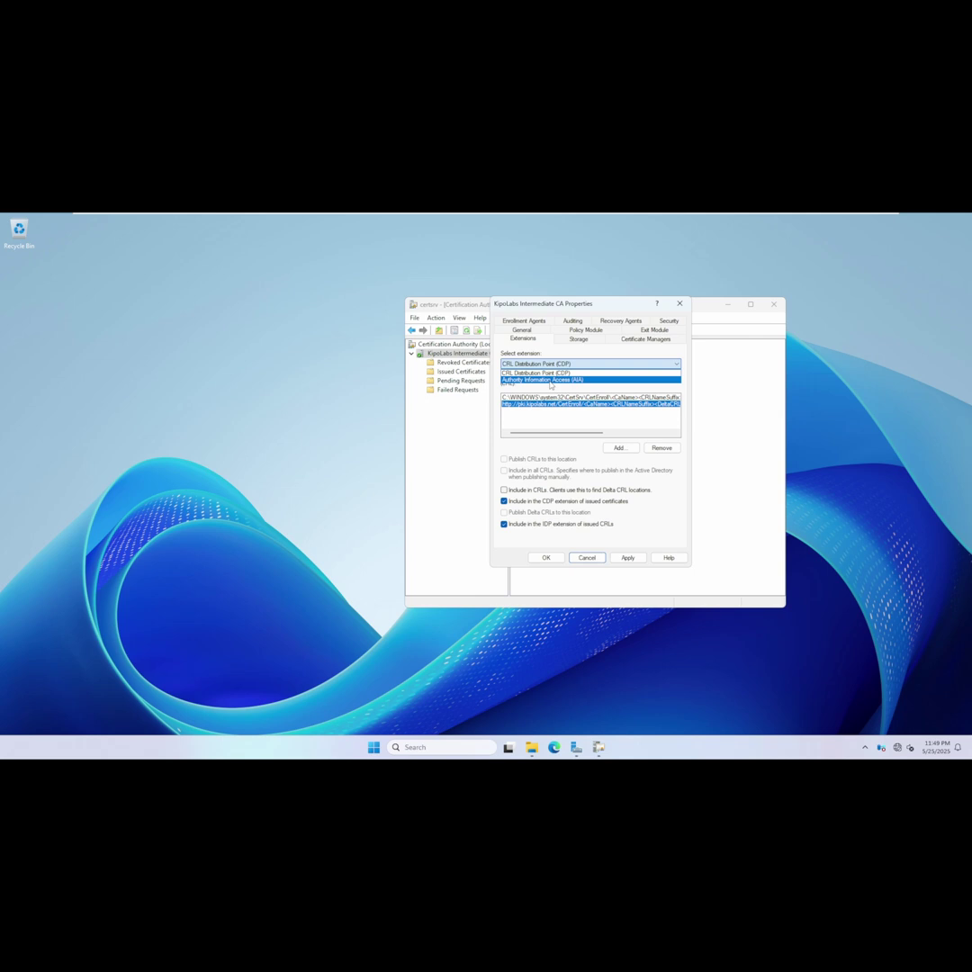
left_click(551, 380)
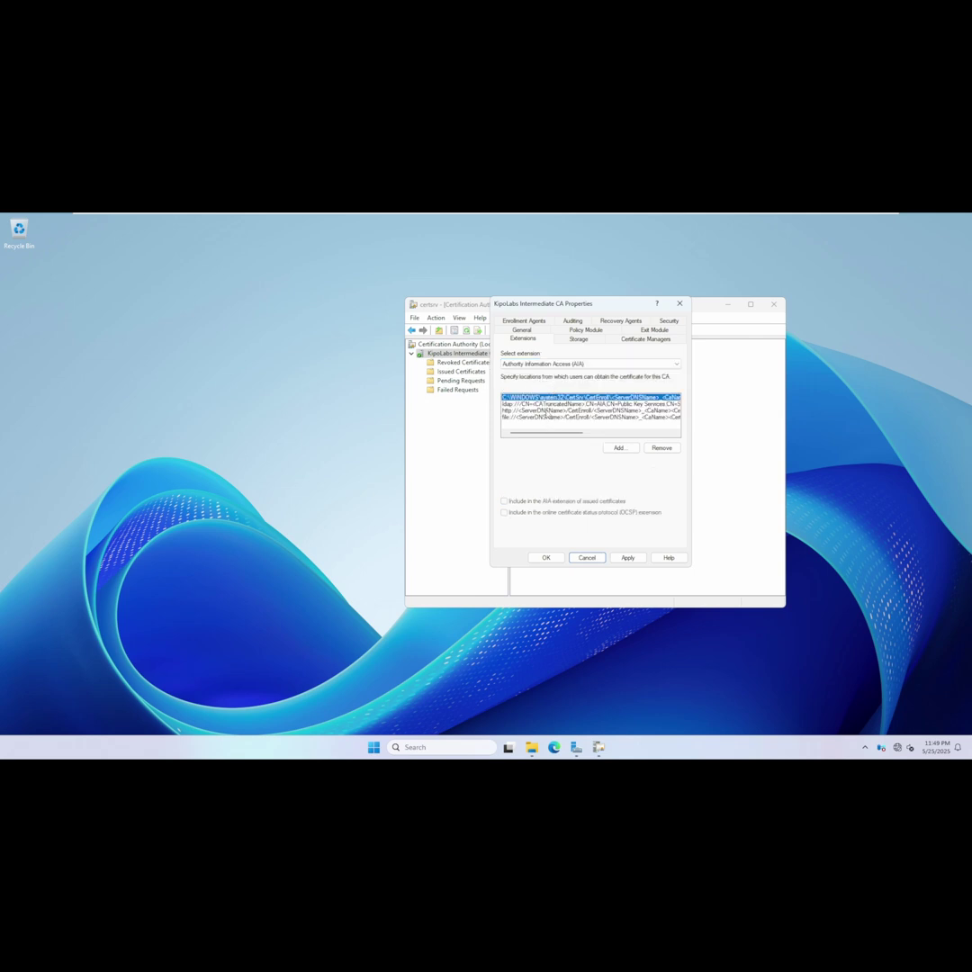
left_click(666, 447)
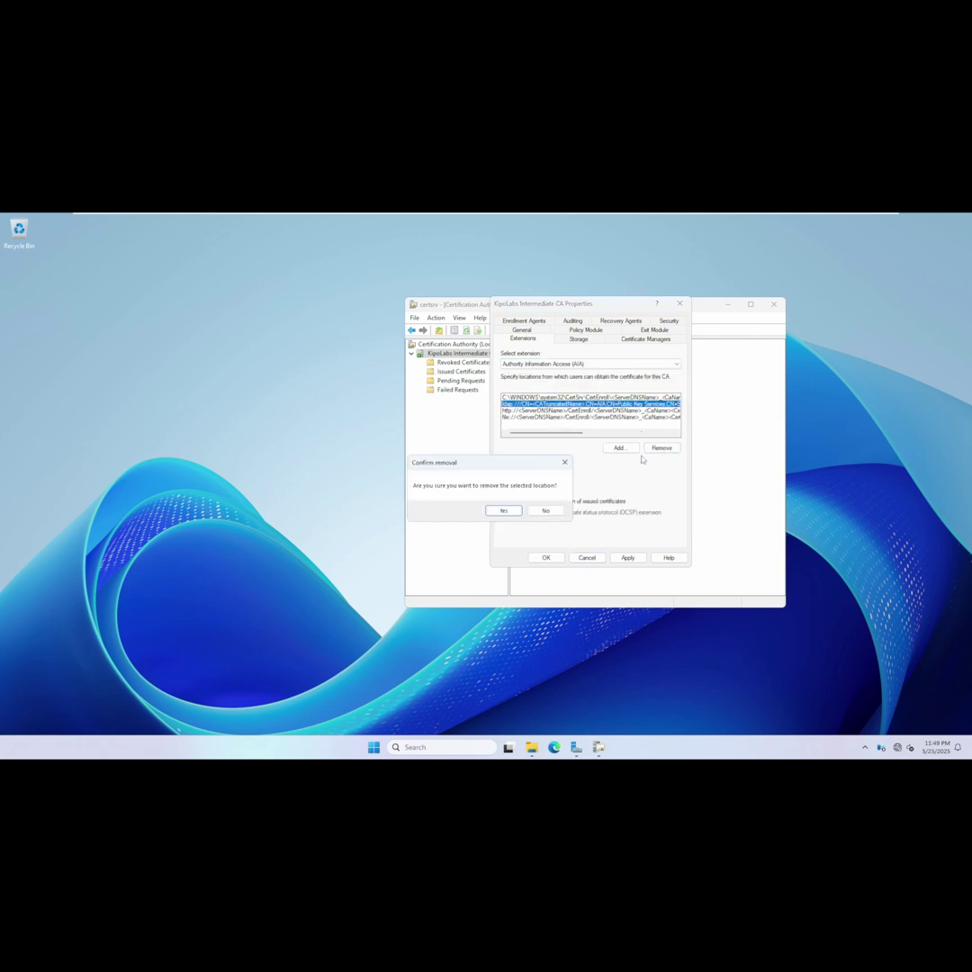
left_click(497, 511)
left_click(589, 410)
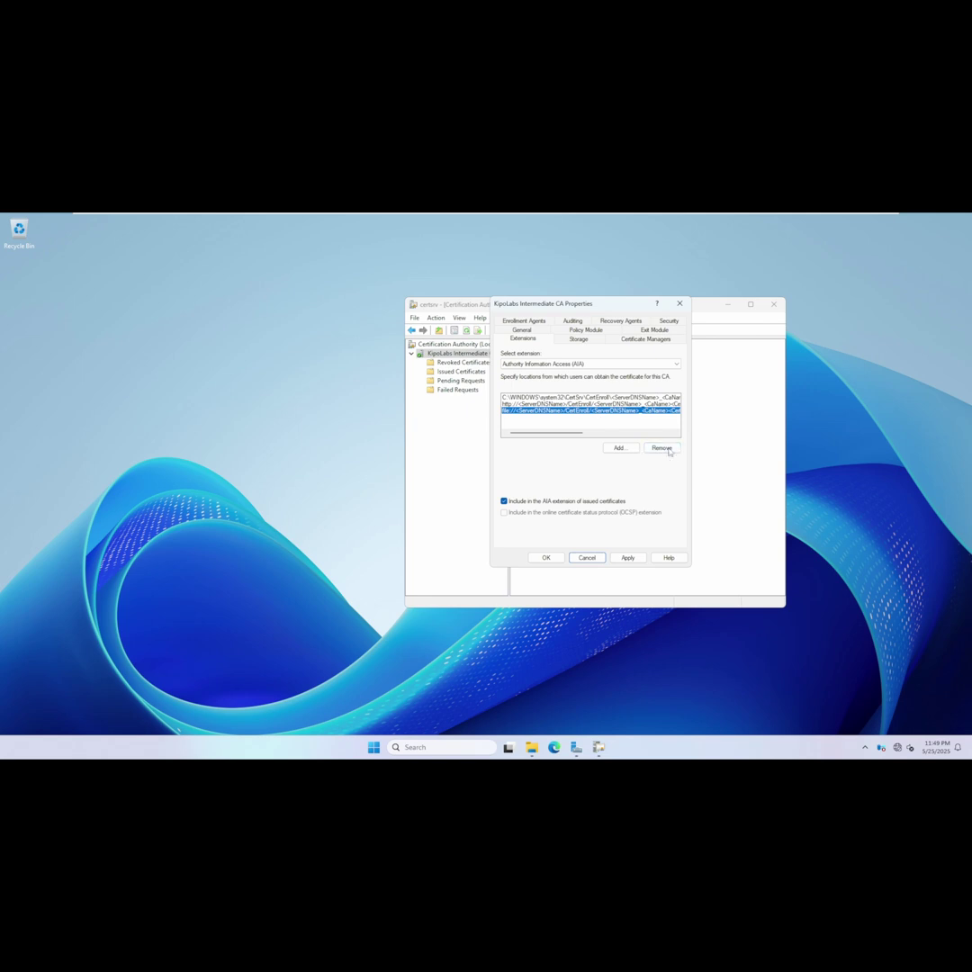
left_click(661, 447)
left_click(509, 511)
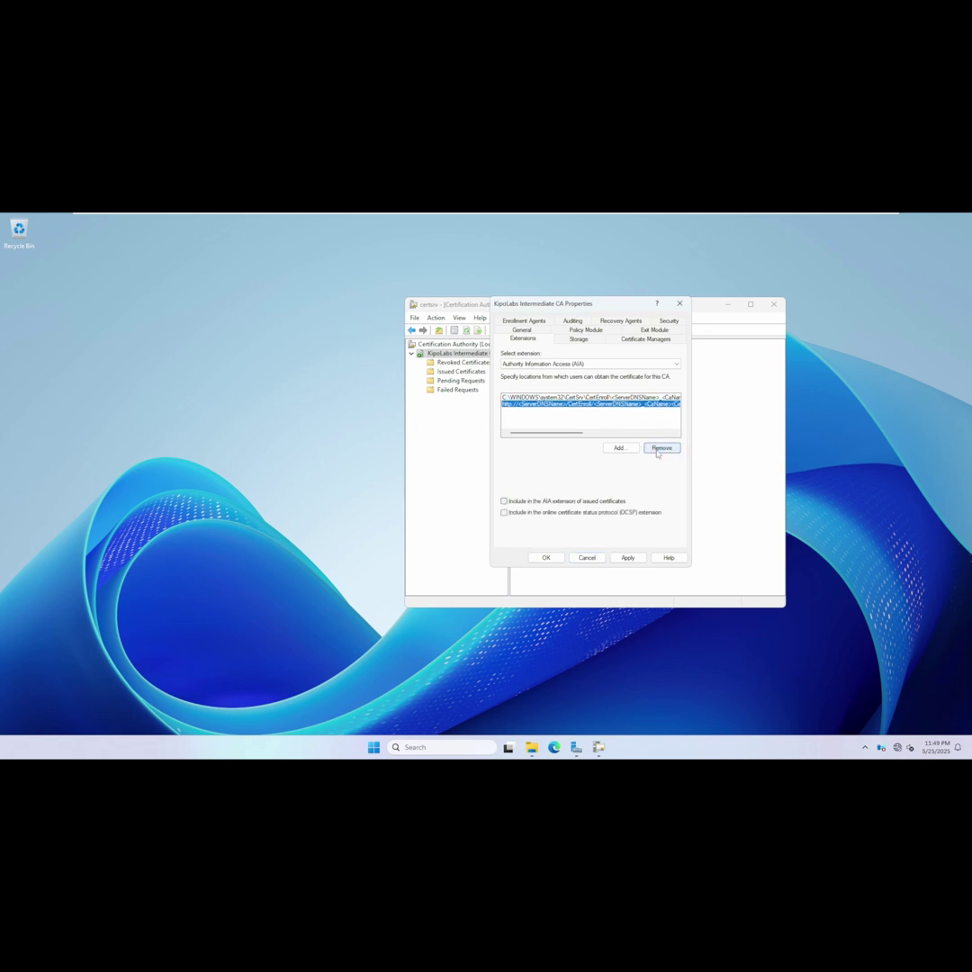
left_click(661, 447)
left_click(516, 508)
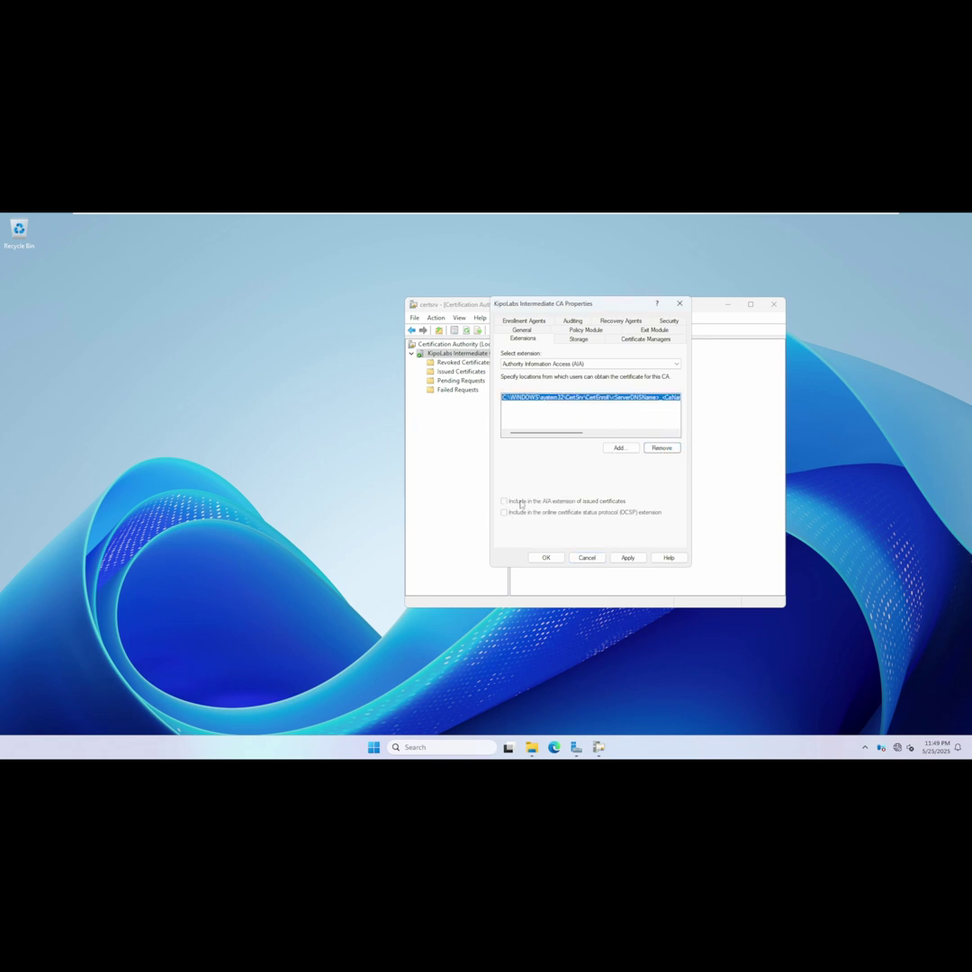
Enter a new AIA location from the example URL with pki.kipolabs.net replacing <ServerDNSName>.
left_click(618, 448)
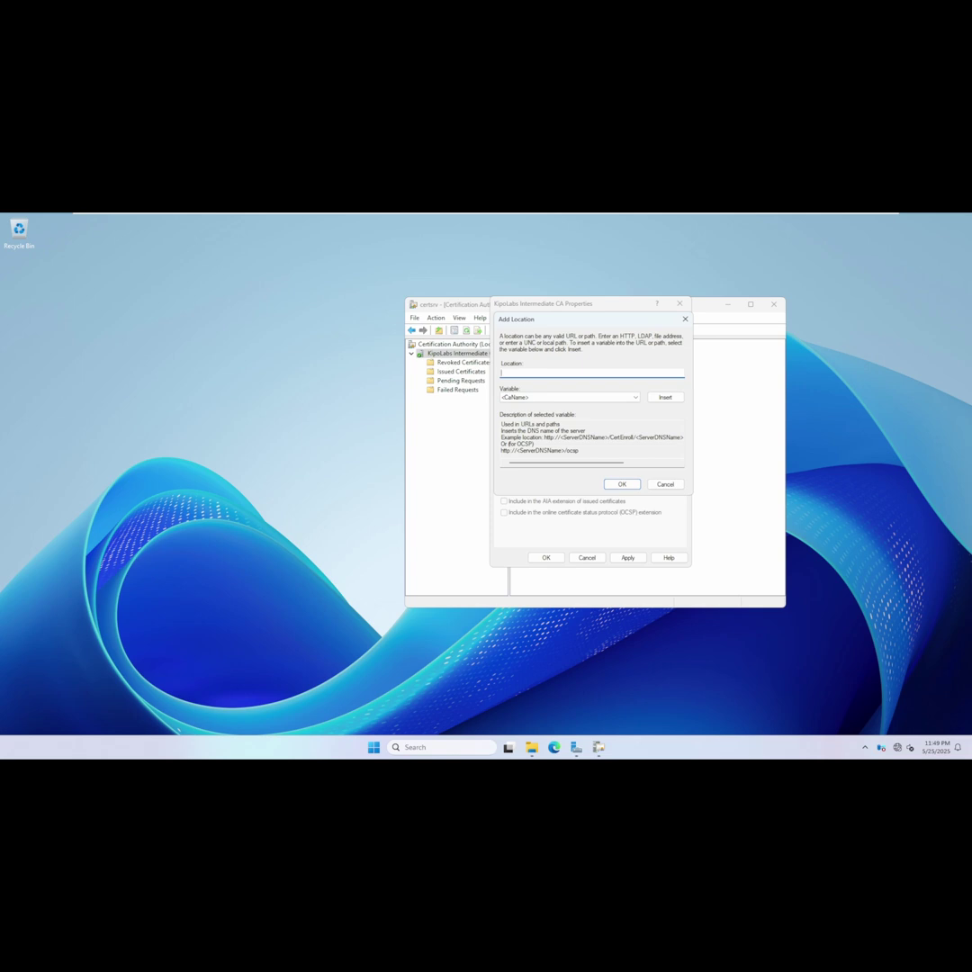
left_click_drag(543, 437, 713, 440)
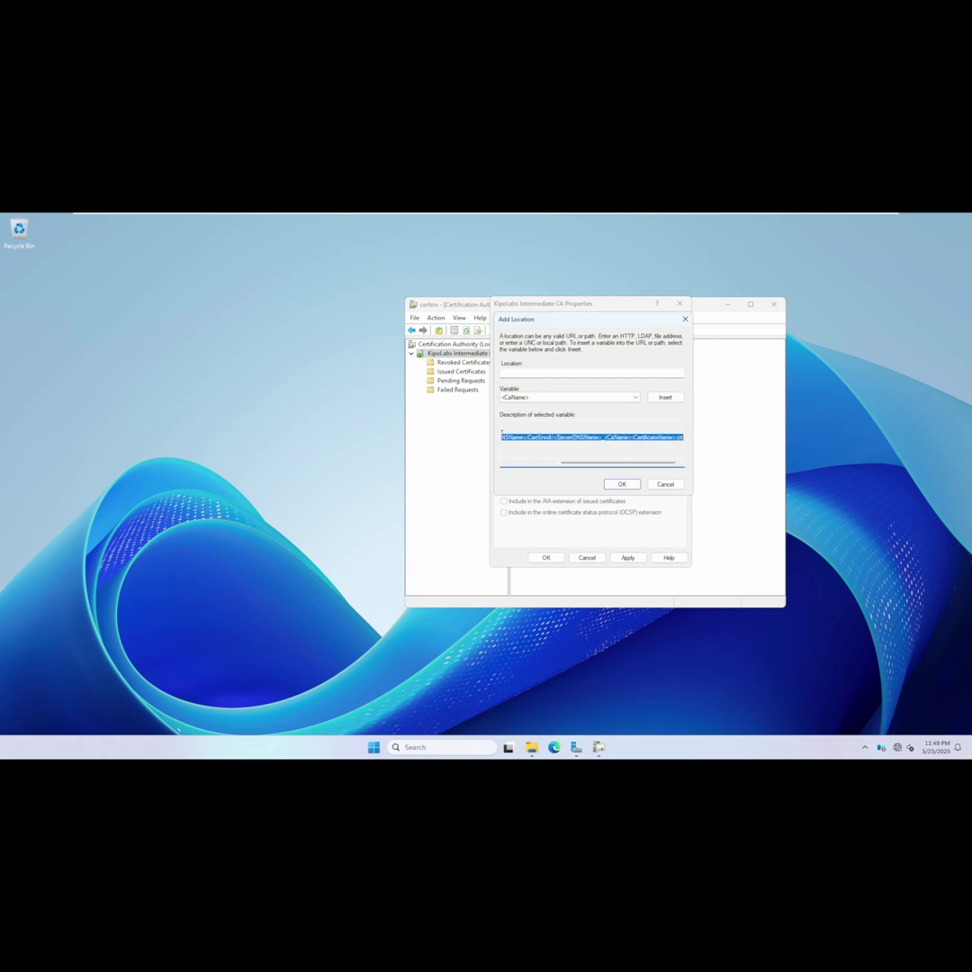
key("ctrl+c")
left_click(612, 372)
key("ctrl+v")
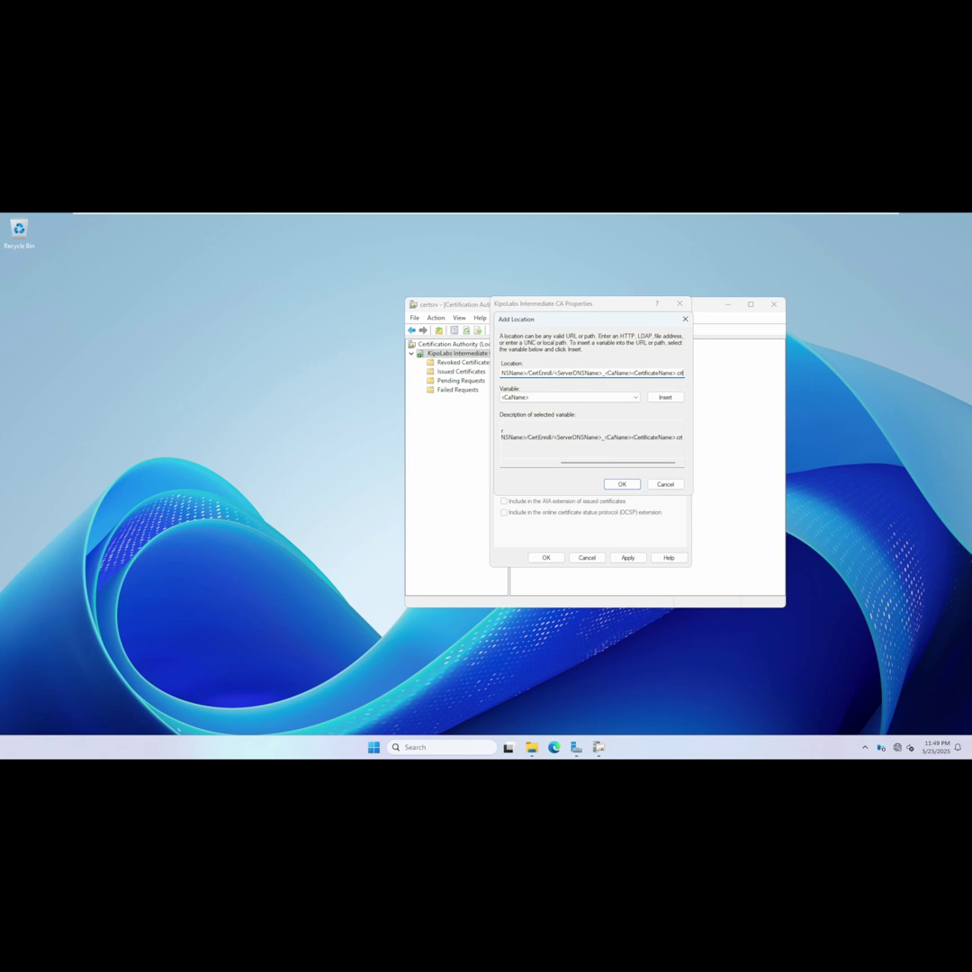
left_click_drag(565, 373, 517, 372)
type("pki.l")
type("ipolabs.net")
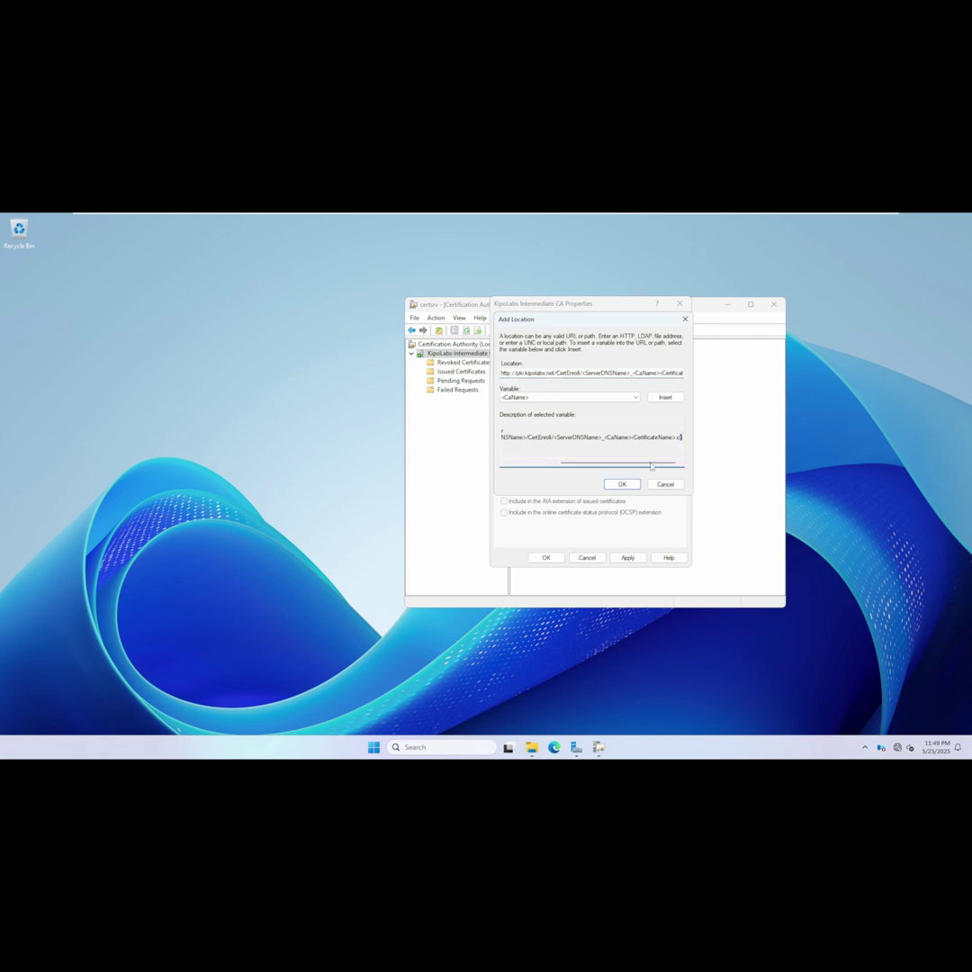
Save the new AIA location, then review the HTTP CRL location's publishing options.
left_click(622, 484)
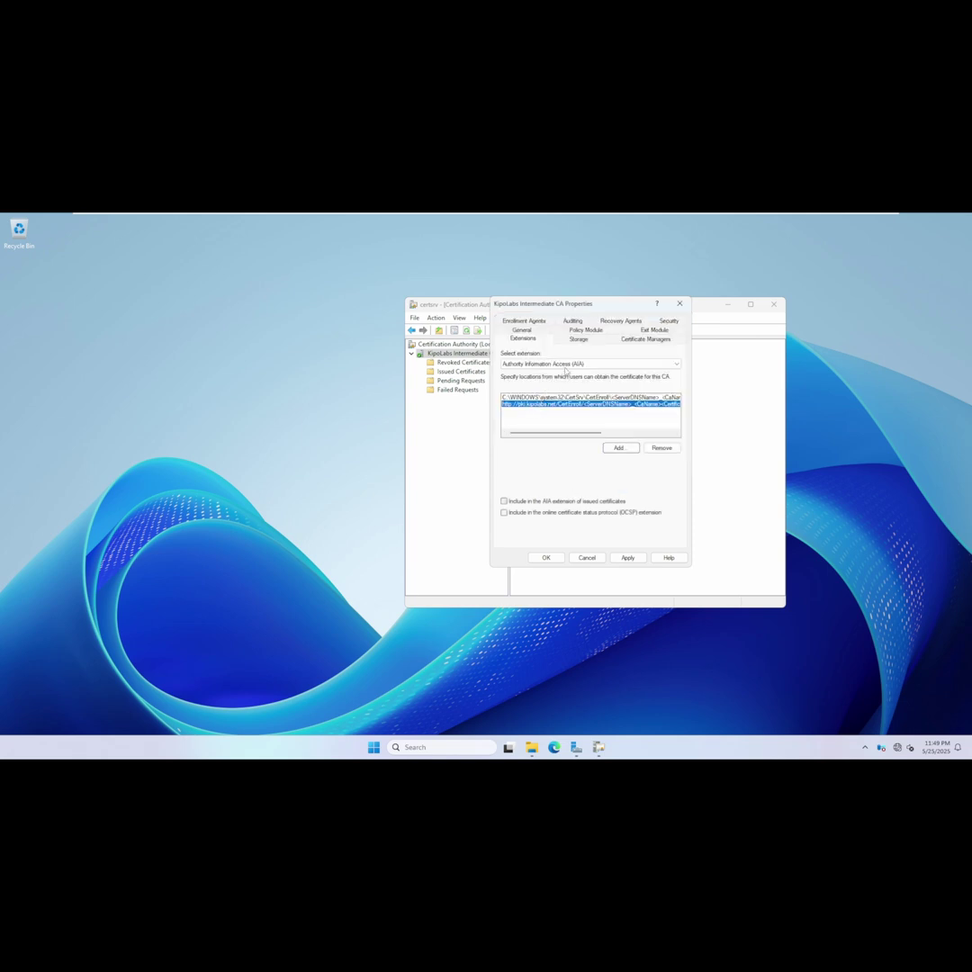
left_click(565, 364)
left_click(565, 371)
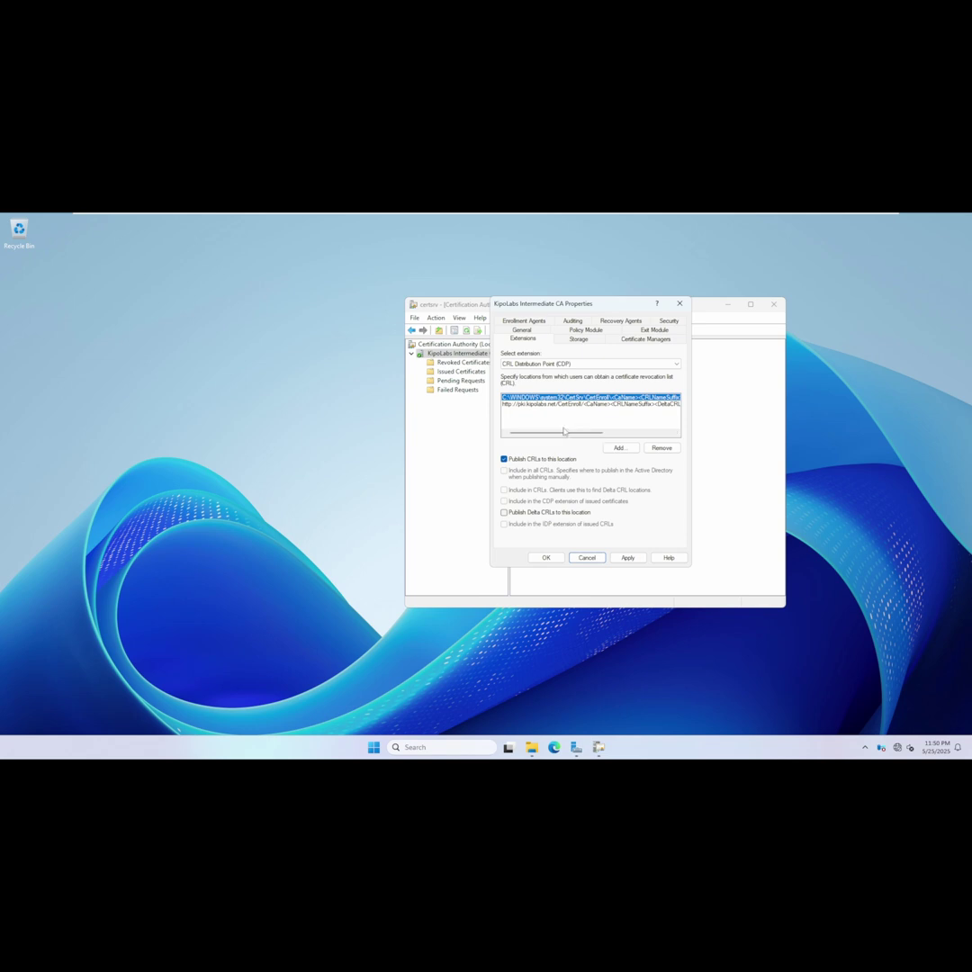
left_click_drag(564, 432, 633, 433)
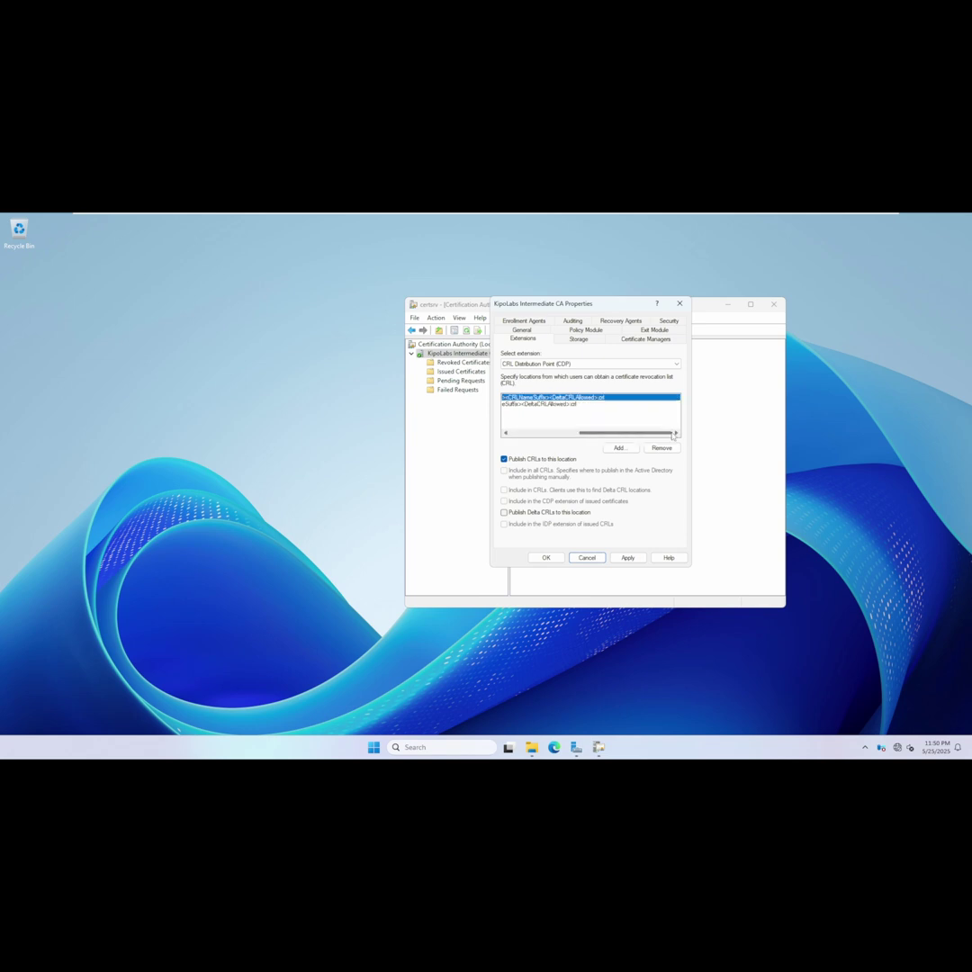
left_click(594, 403)
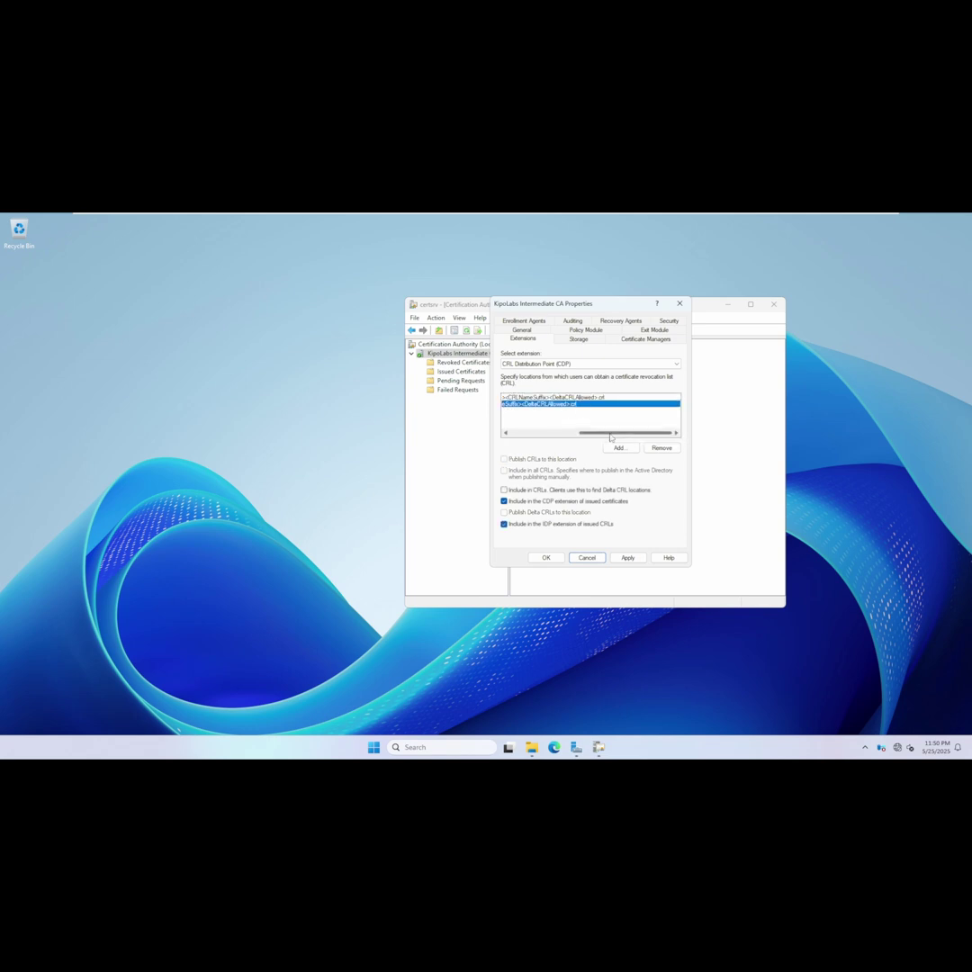
left_click_drag(610, 433, 560, 433)
Include the pki.kipolabs.net AIA location in issued certificates' AIA extension and apply.
left_click(585, 364)
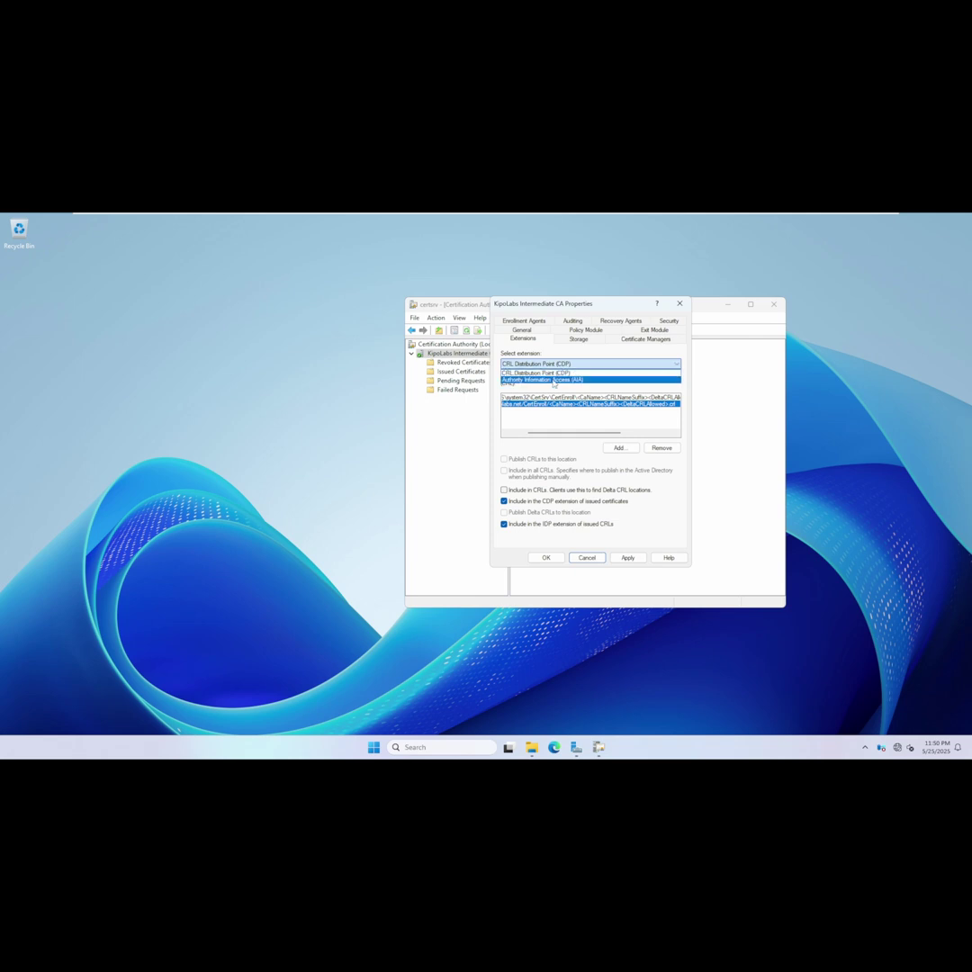
left_click(553, 380)
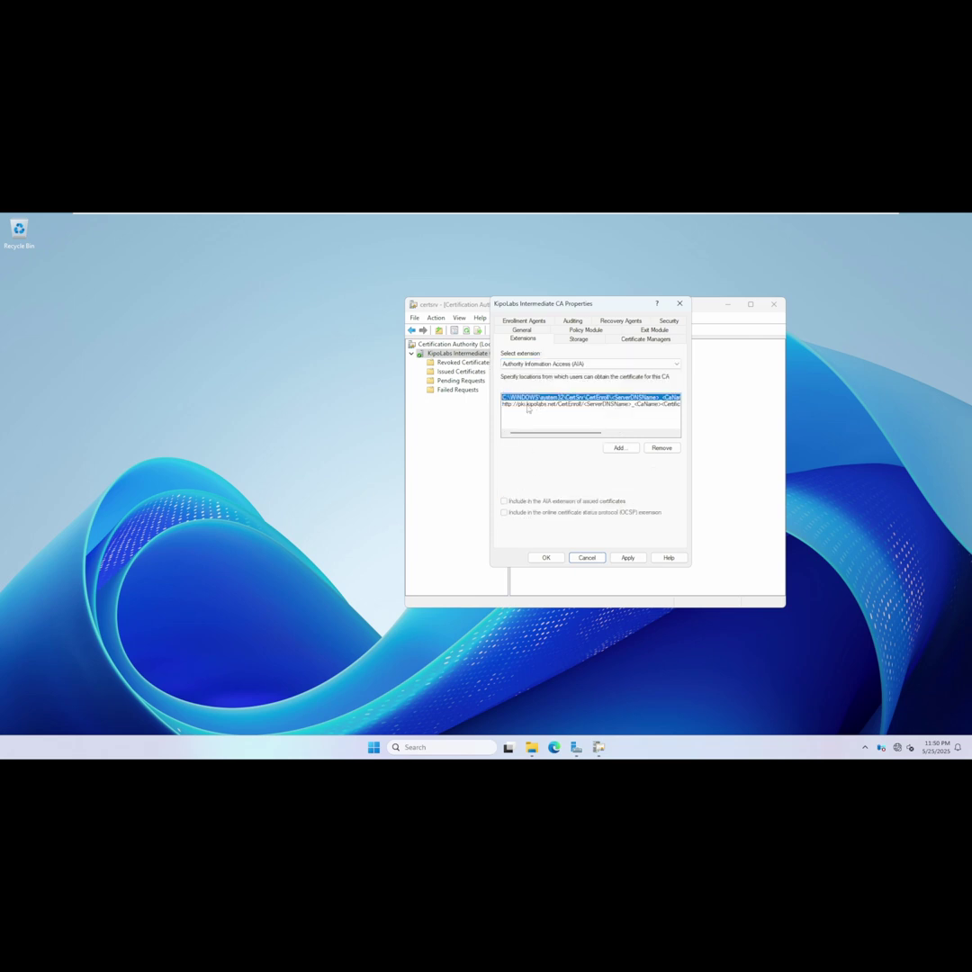
left_click(527, 404)
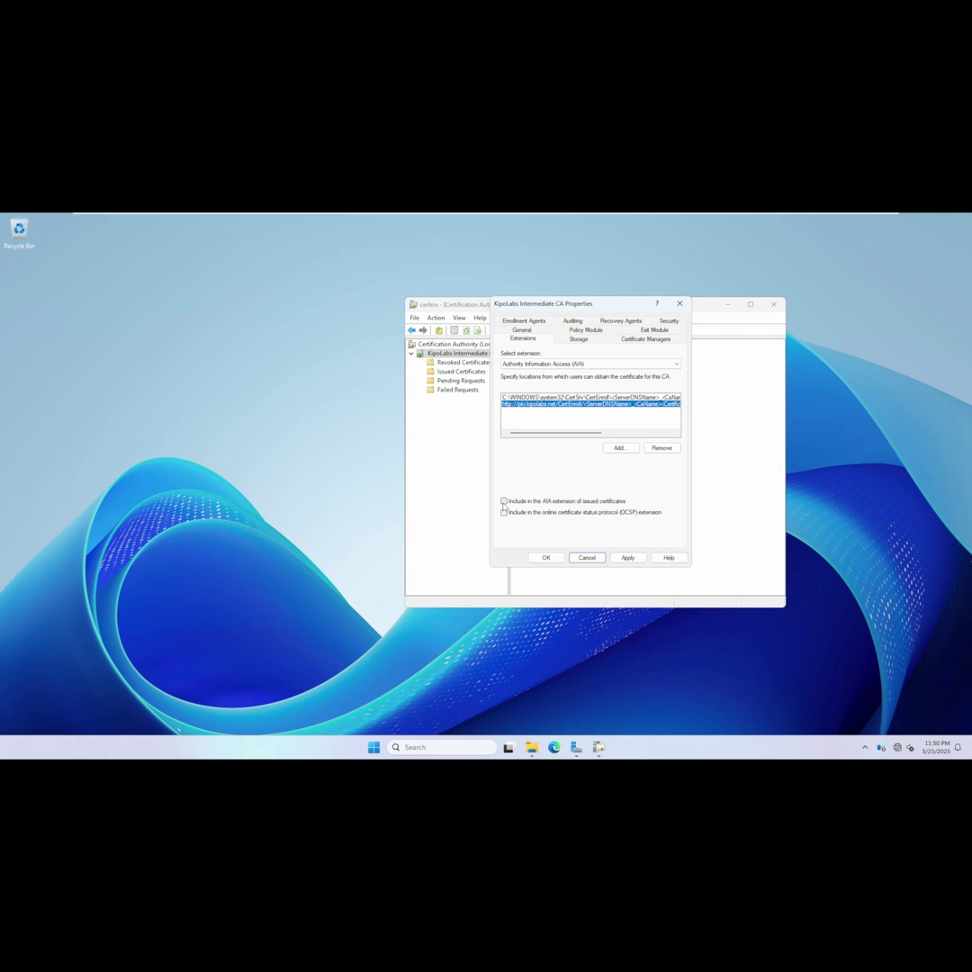
left_click(504, 501)
left_click(627, 557)
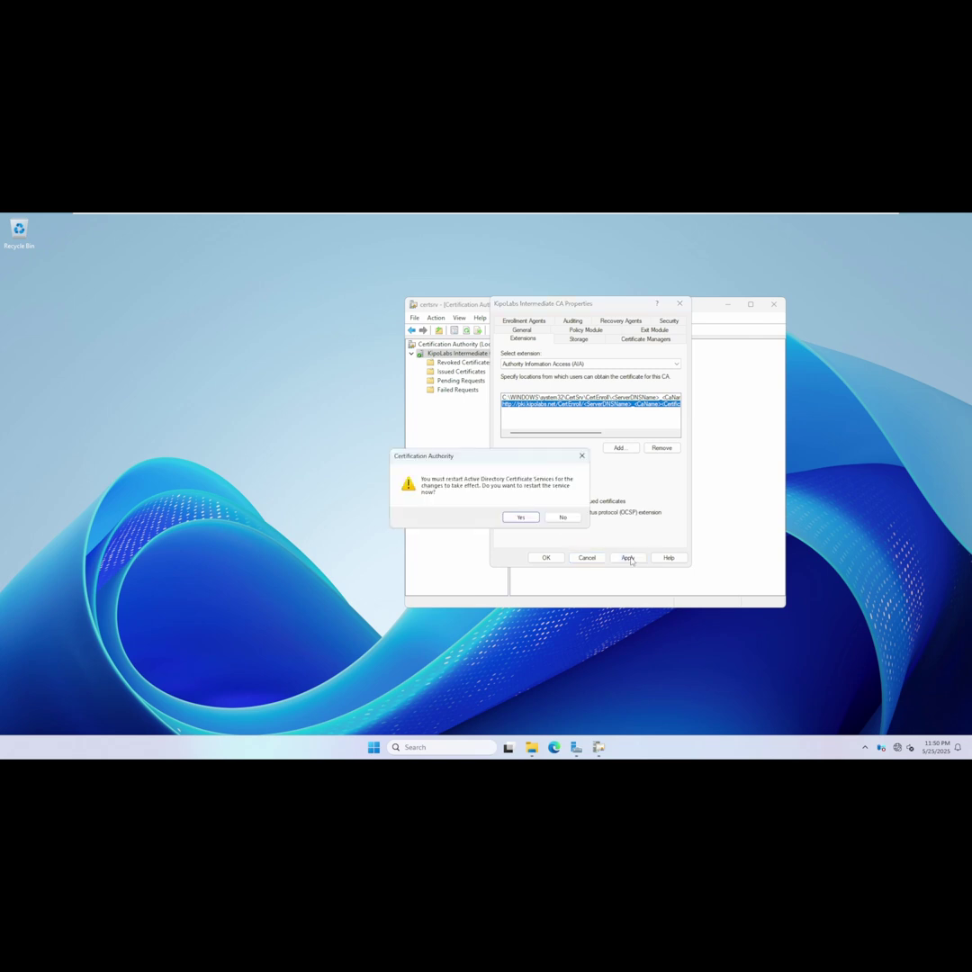
Restart Active Directory Certificate Services and close the CA Properties dialog.
left_click(521, 517)
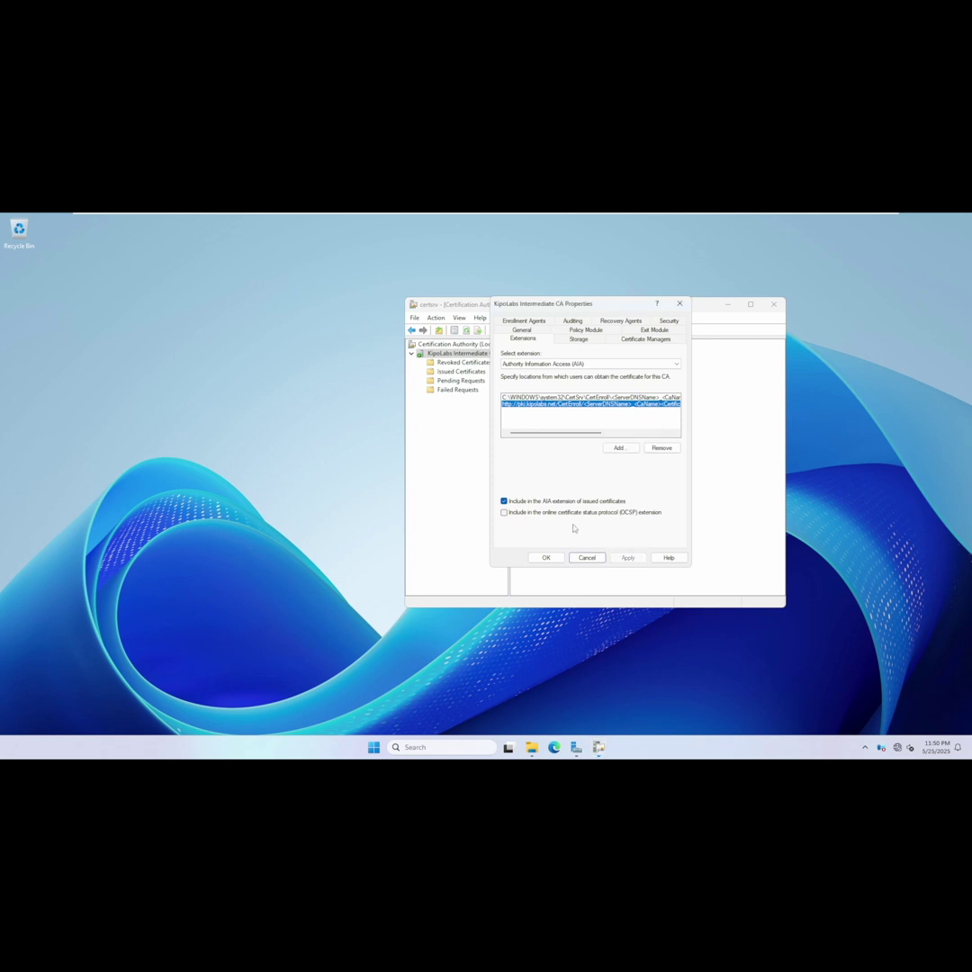
left_click(545, 557)
Set the Revoked Certificates CRL interval to 1 Years with delta CRLs off, apply, and view CRLs.
left_click(464, 362)
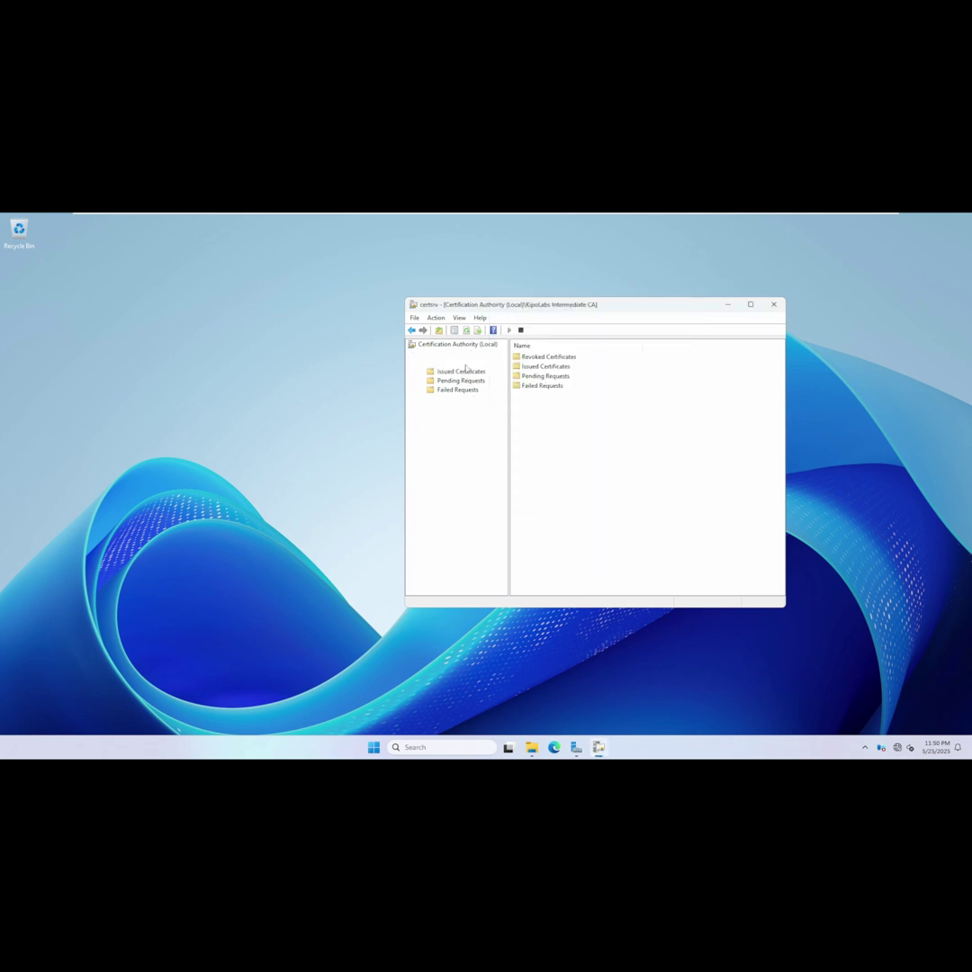
right_click(468, 364)
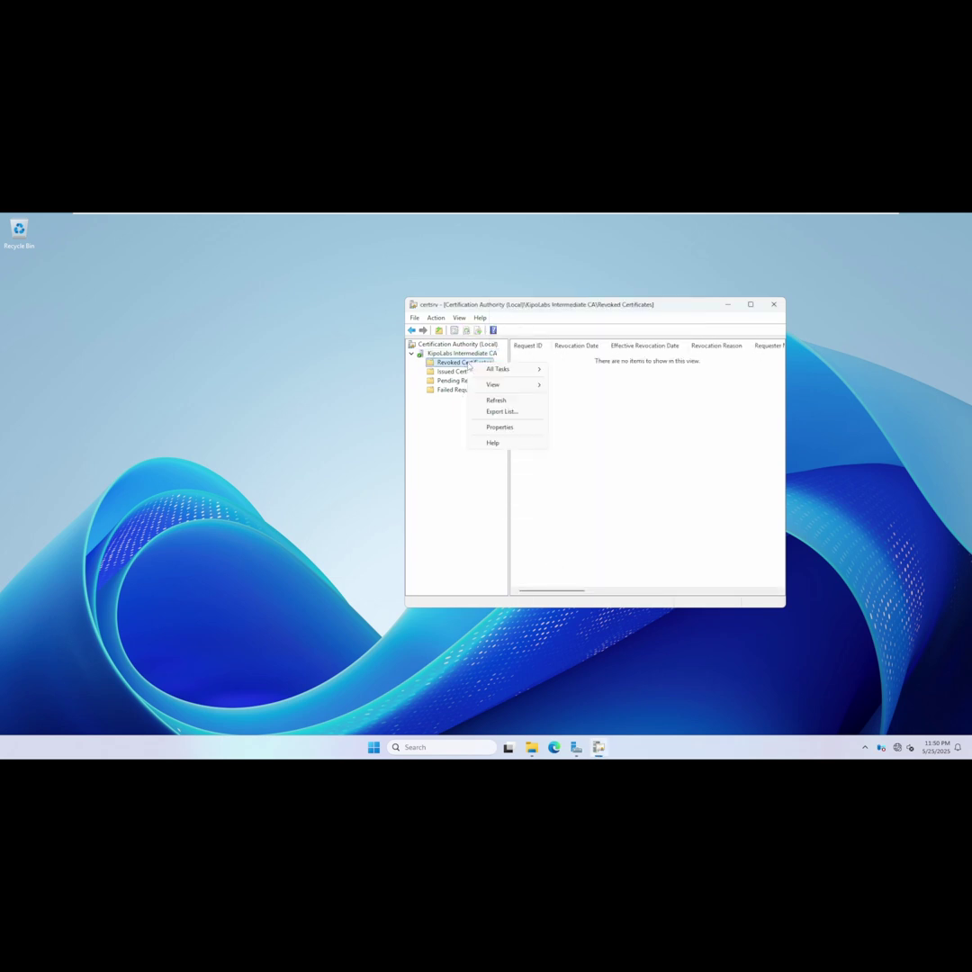
left_click(501, 427)
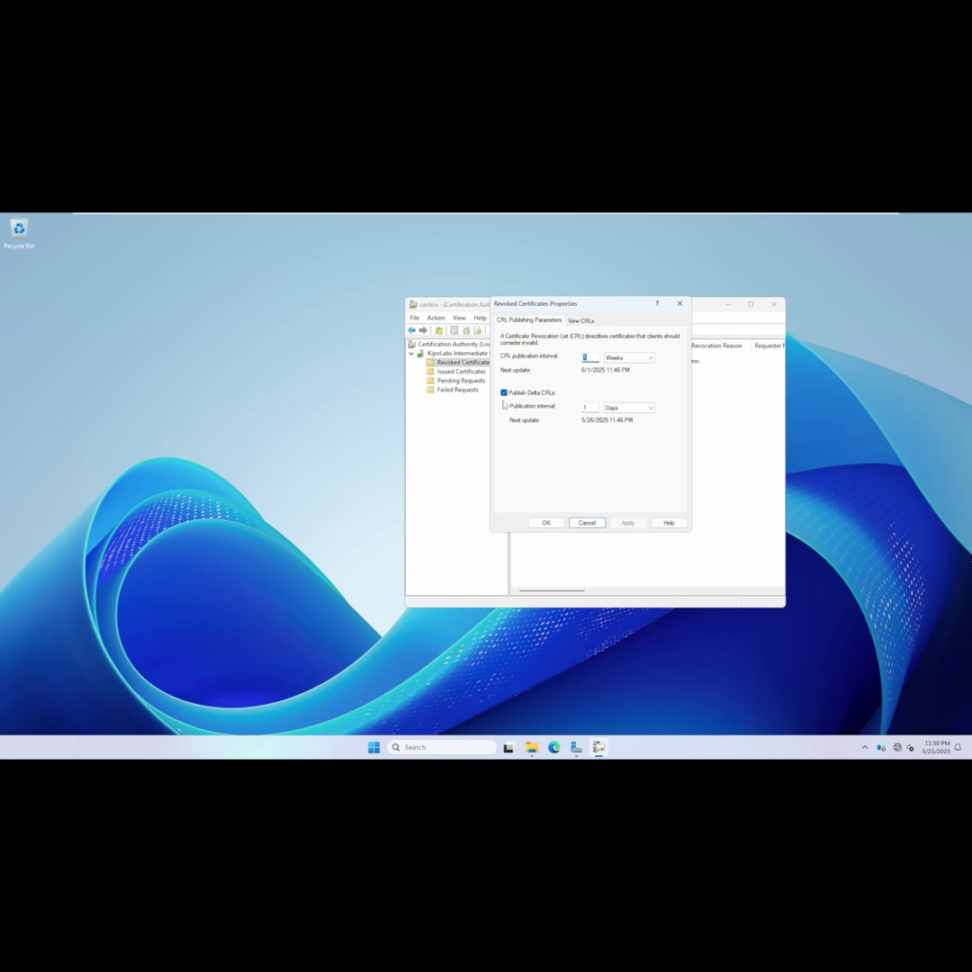
left_click(504, 392)
left_click(619, 359)
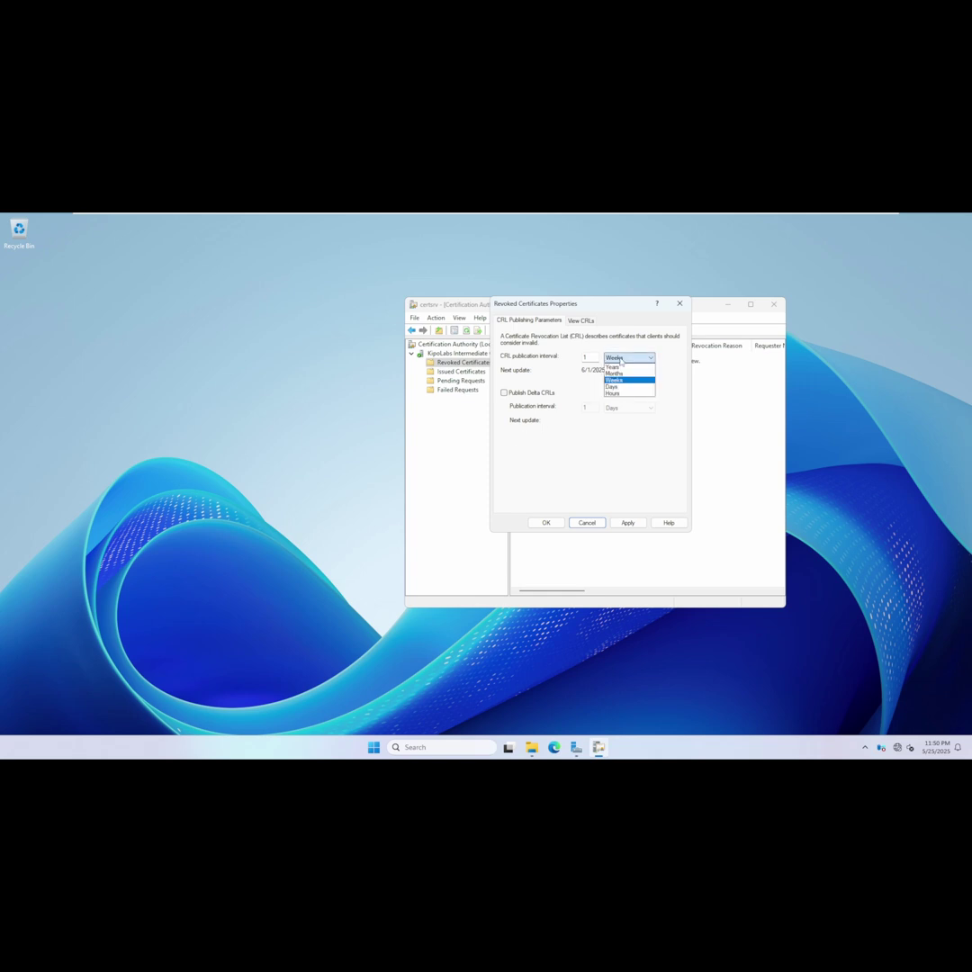
left_click(620, 367)
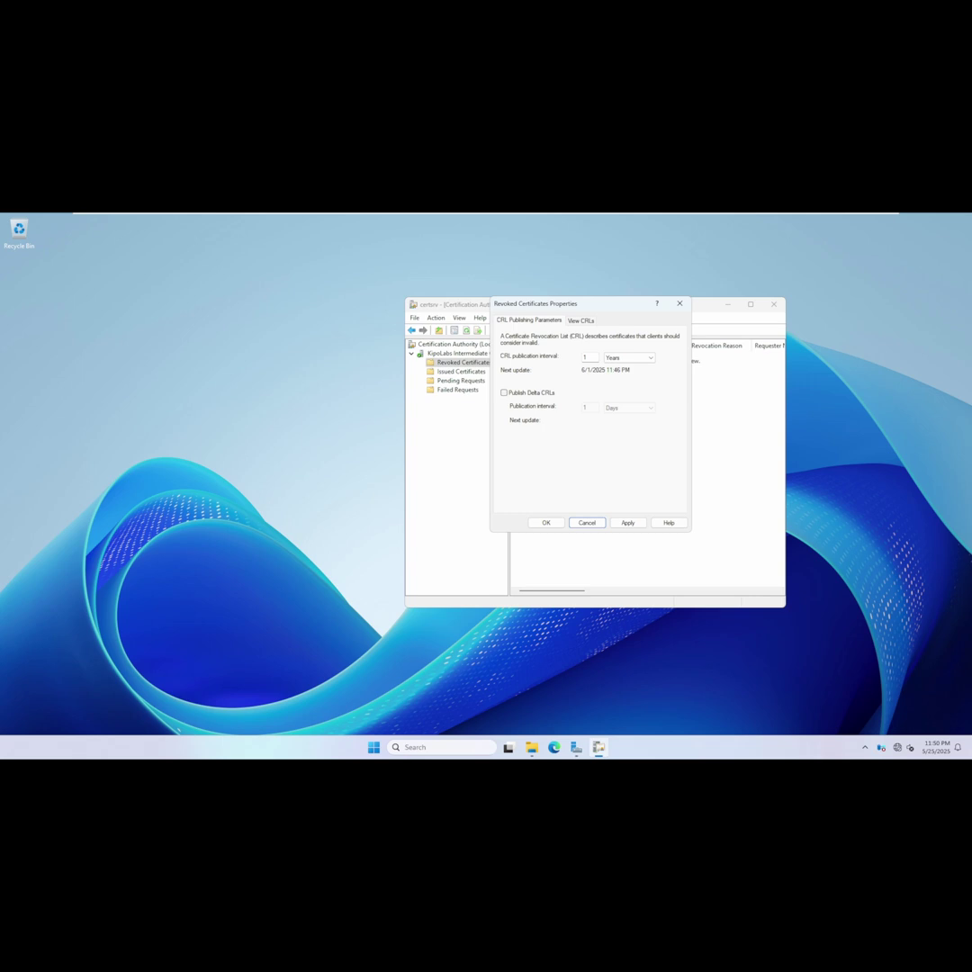
left_click(626, 521)
left_click(579, 320)
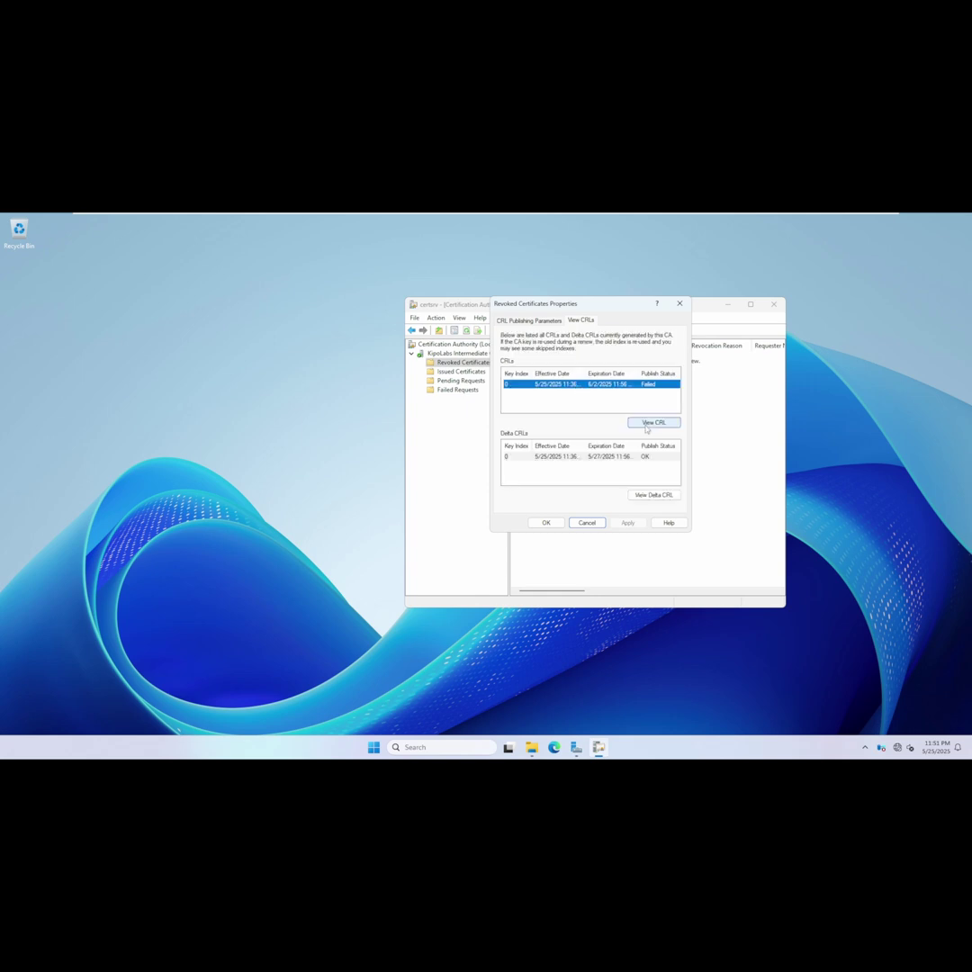
Check the current CRL's effective date and next update, then close the Revoked Certificates properties.
left_click(651, 423)
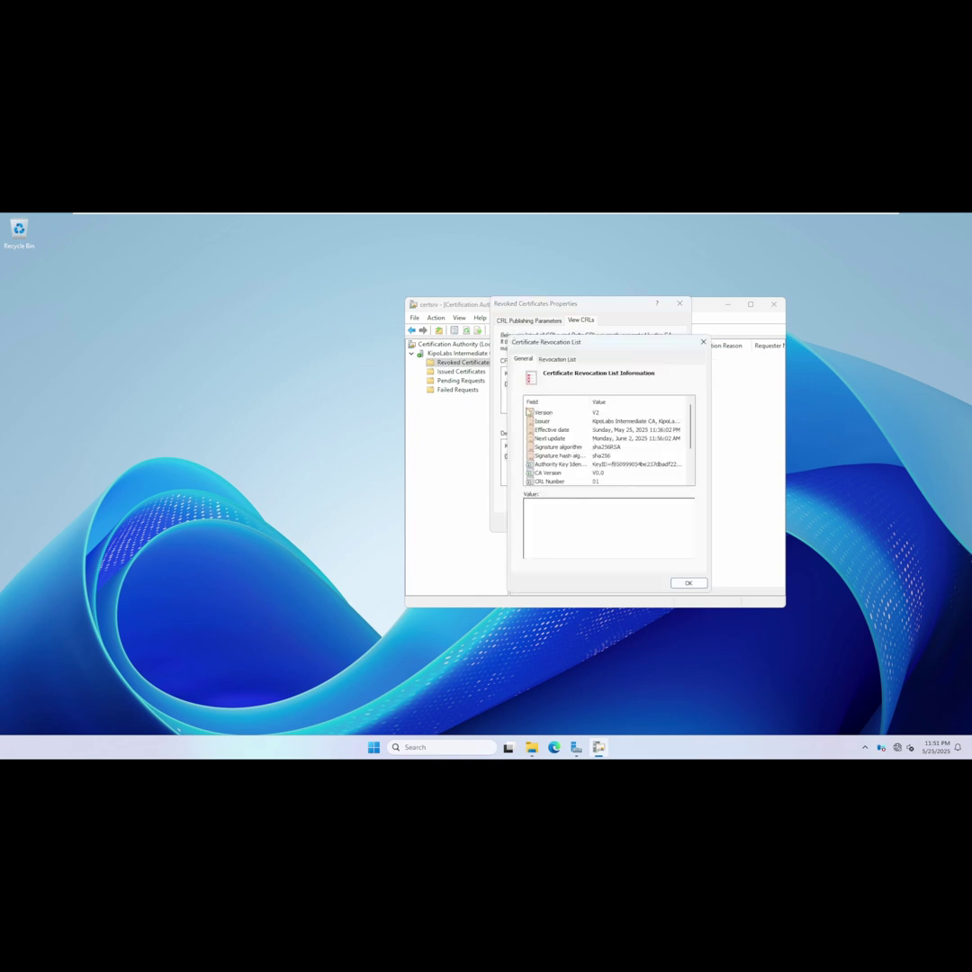
left_click(627, 430)
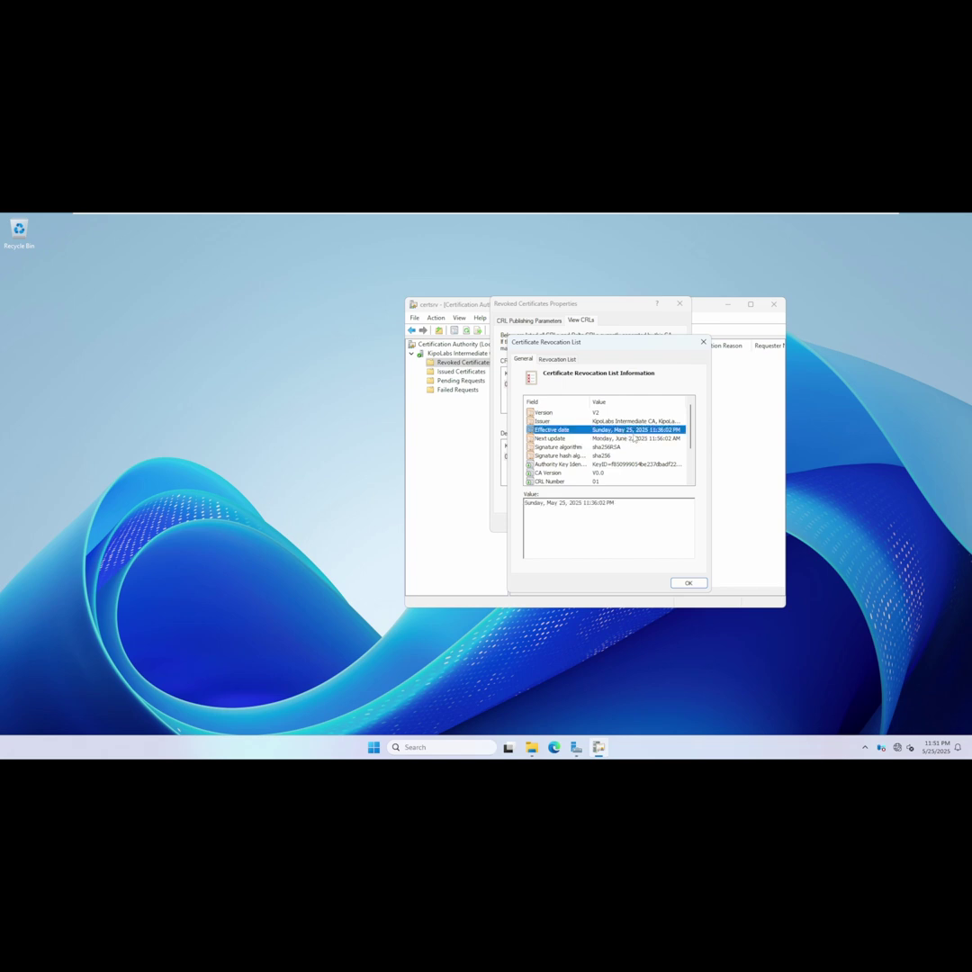
left_click(636, 440)
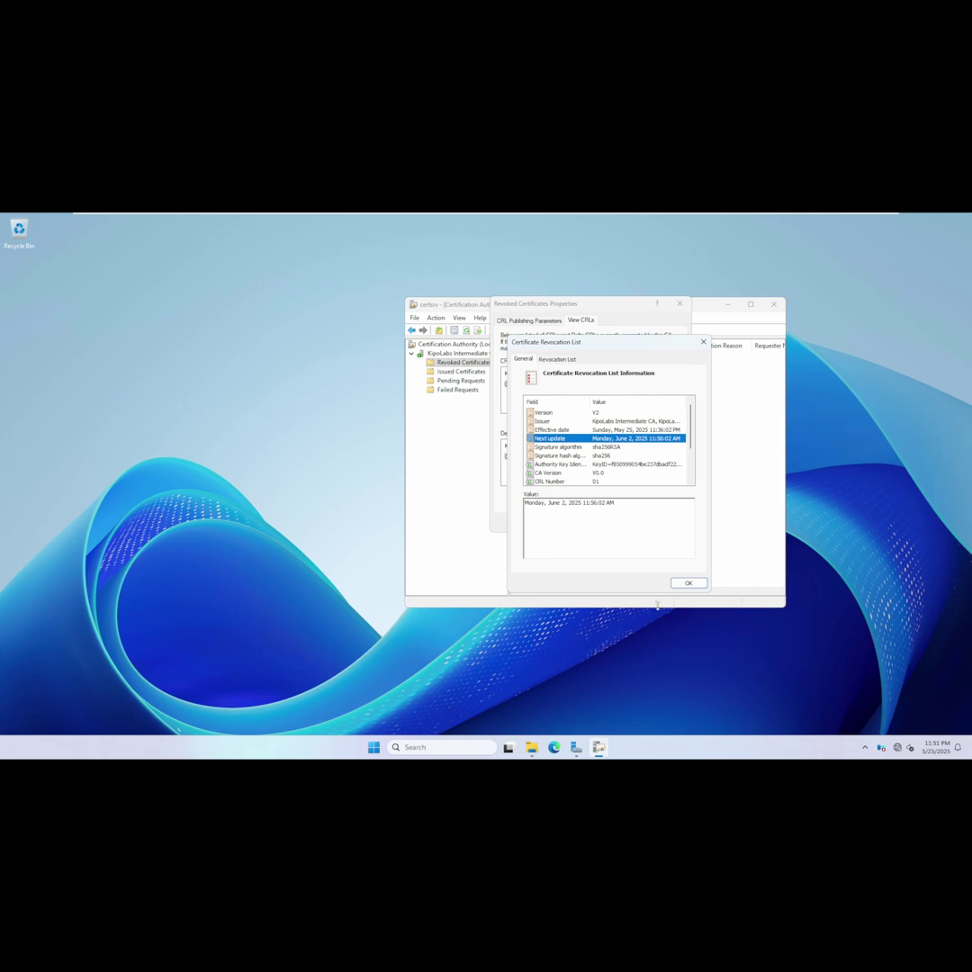
left_click(688, 582)
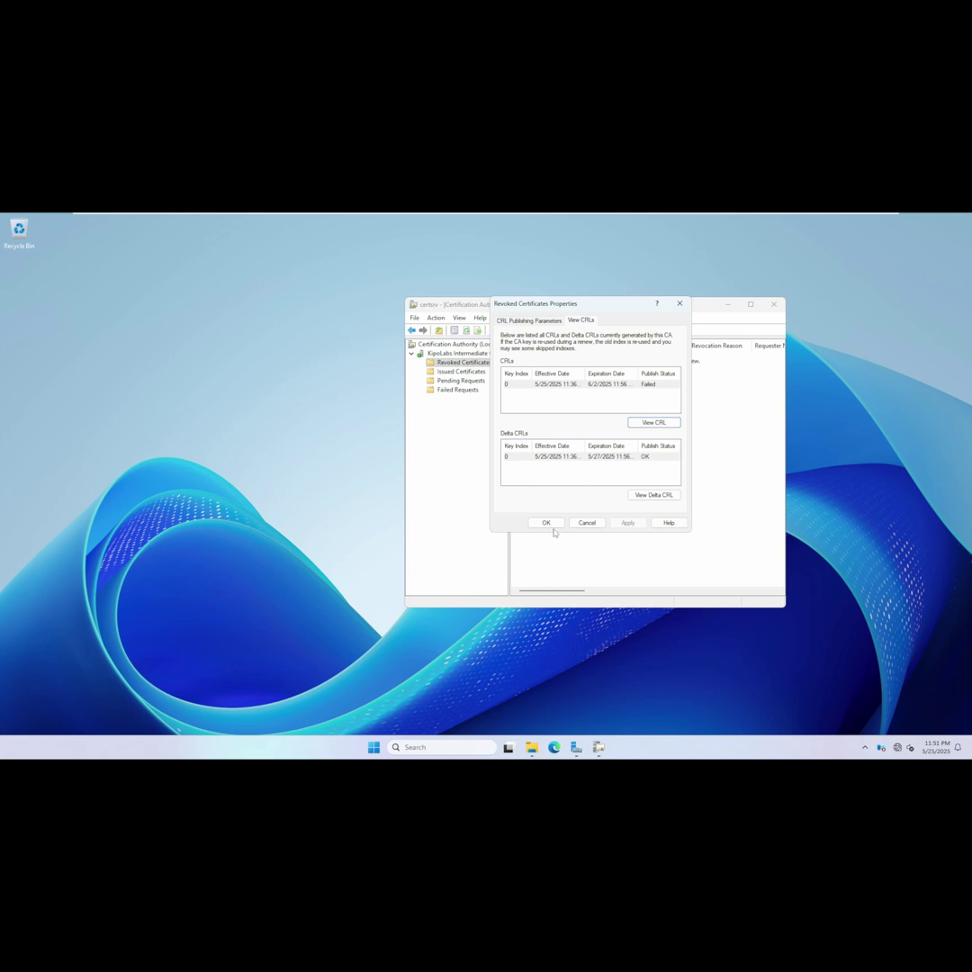
left_click(547, 522)
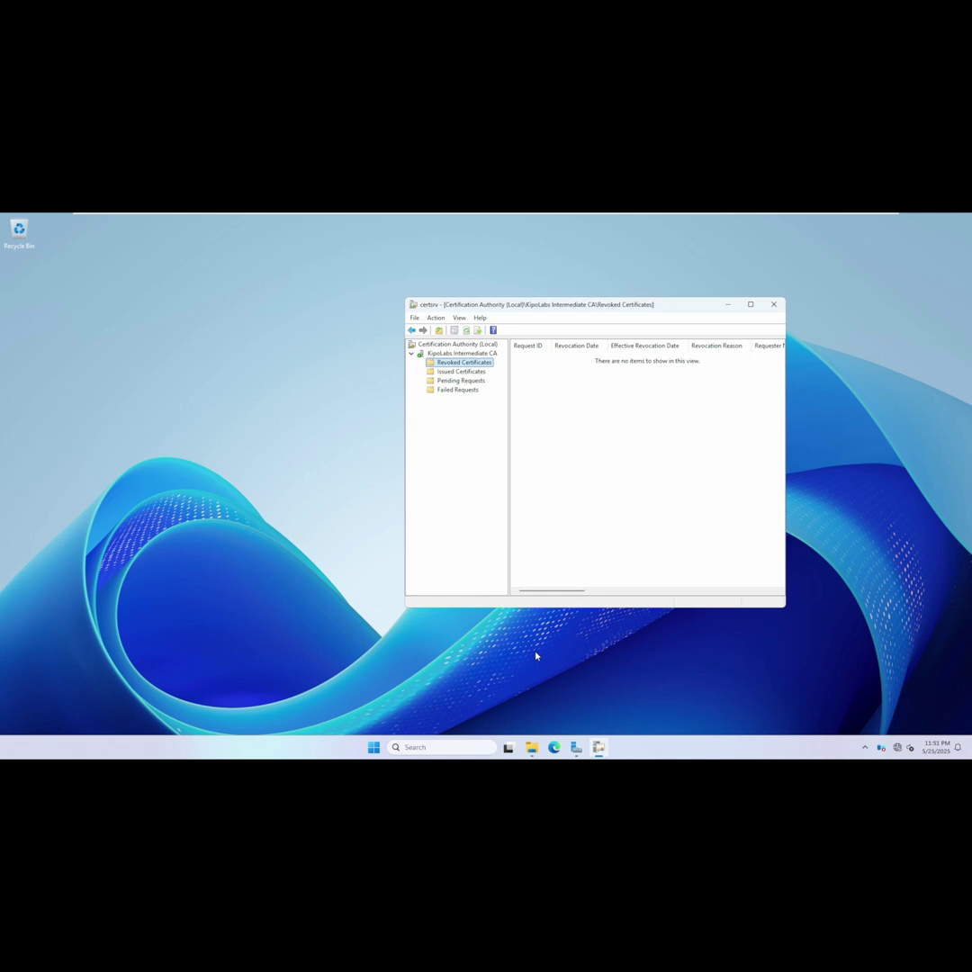
Publish a new complete CRL from Revoked Certificates via All Tasks > Publish.
left_click(532, 746)
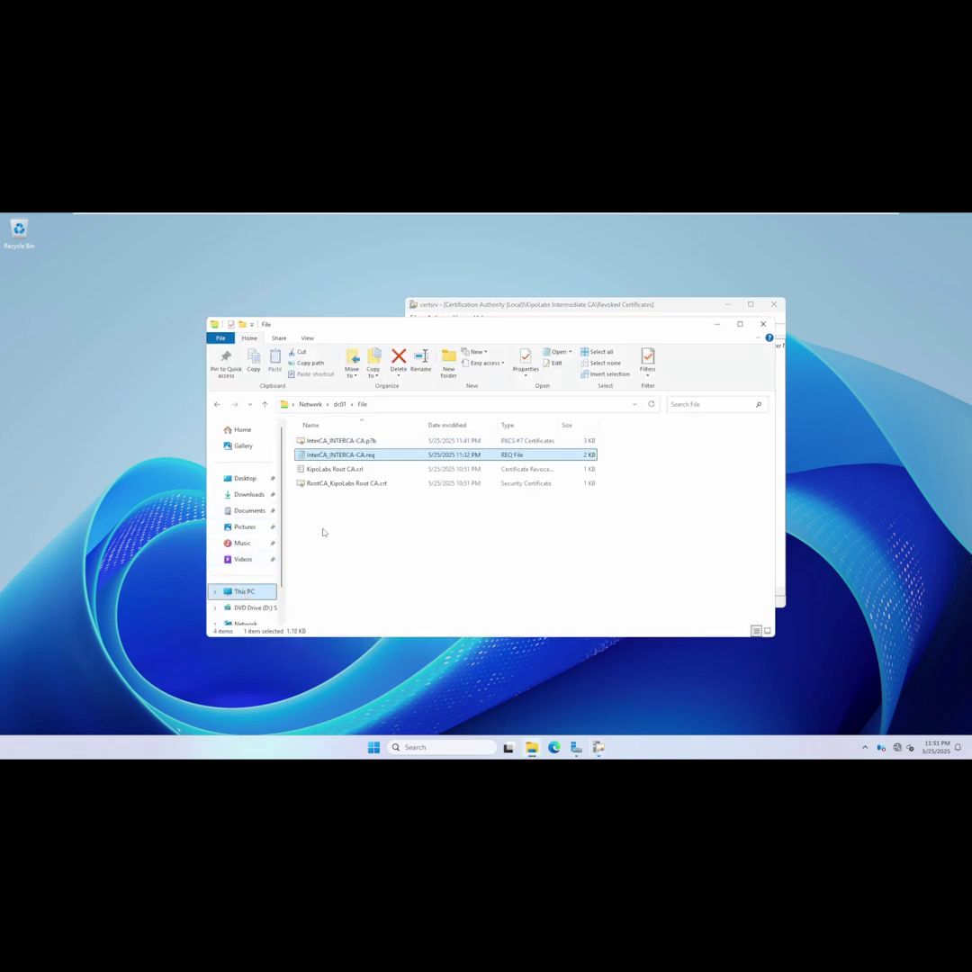
left_click(581, 304)
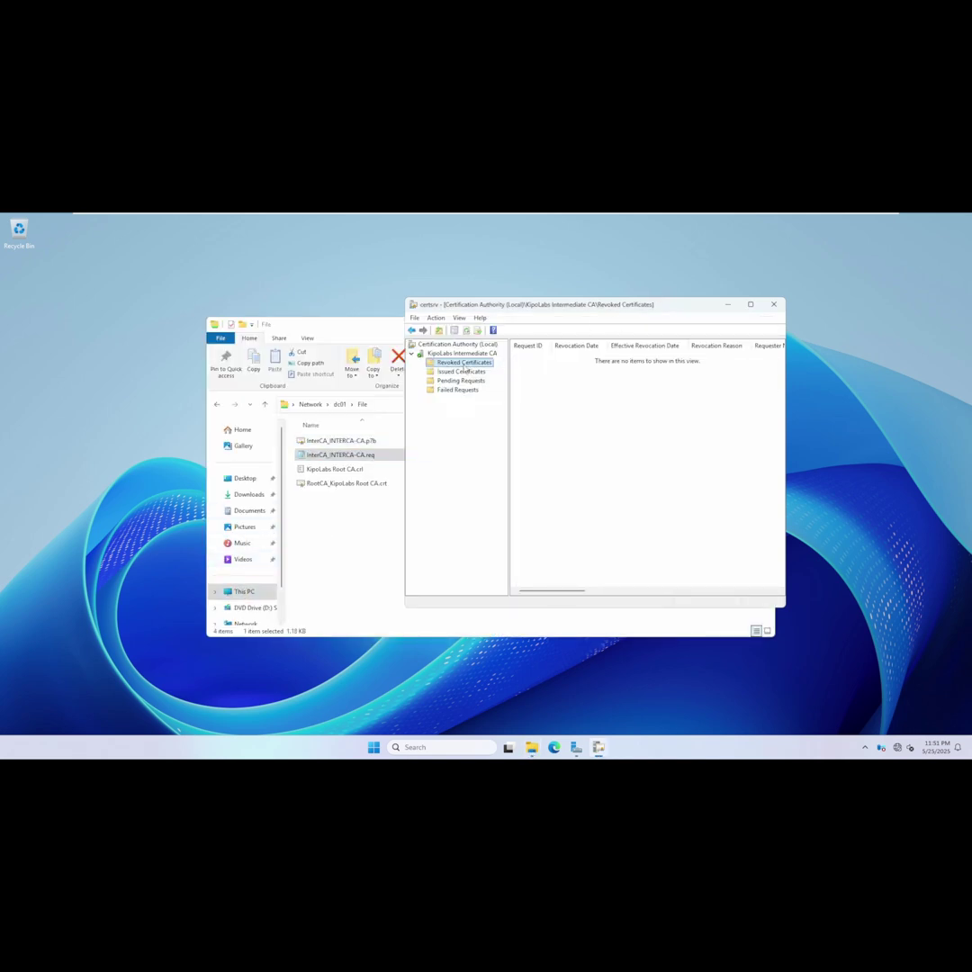
right_click(463, 363)
mouse_move(504, 370)
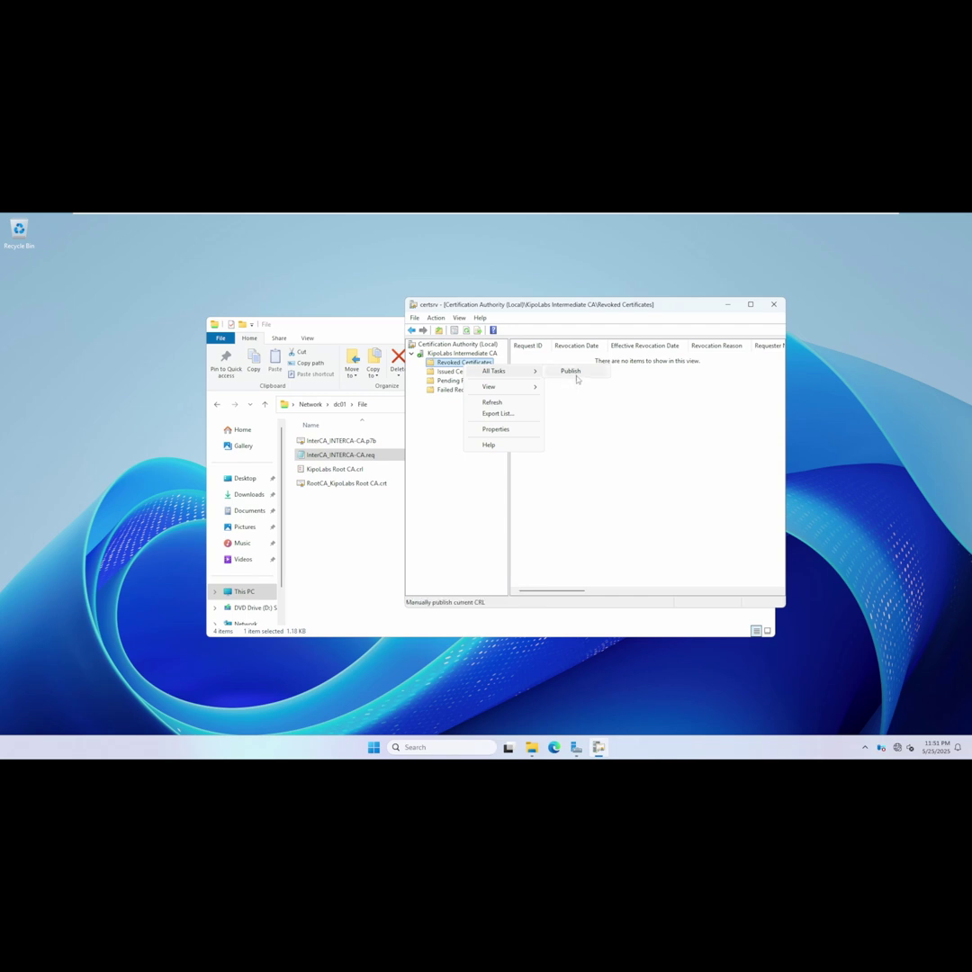
left_click(574, 373)
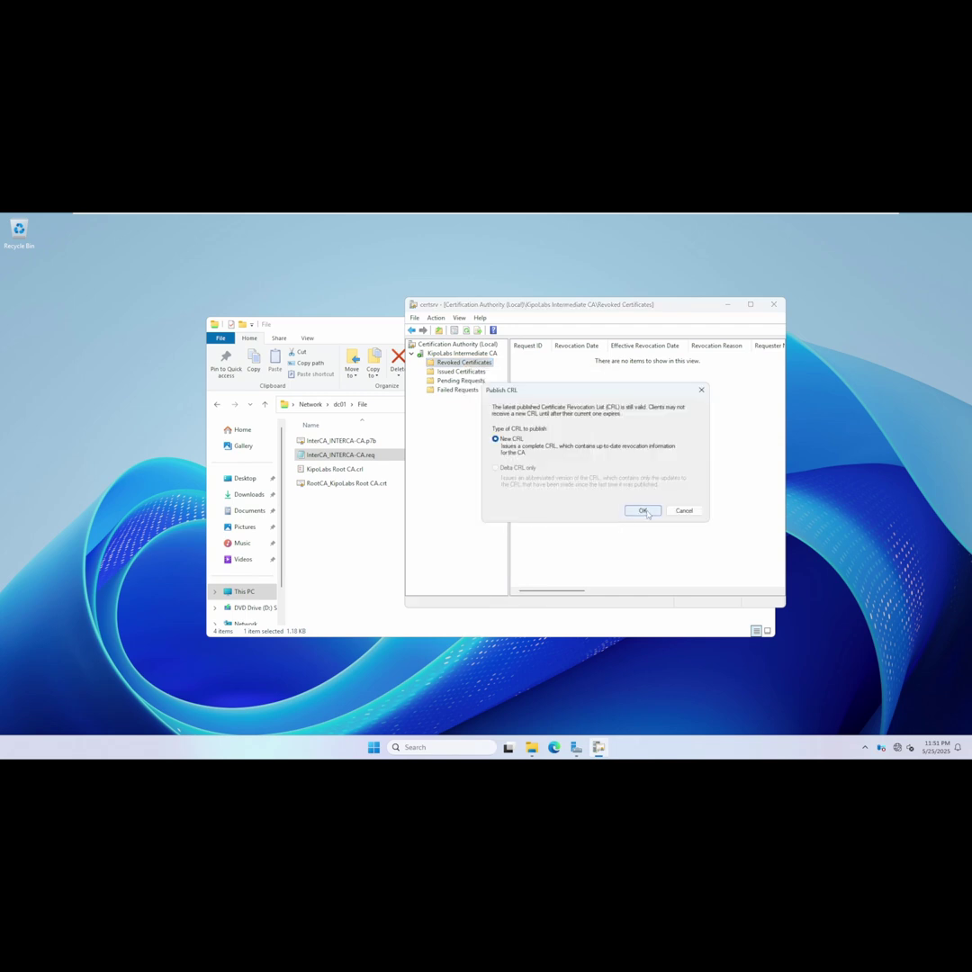
left_click(643, 511)
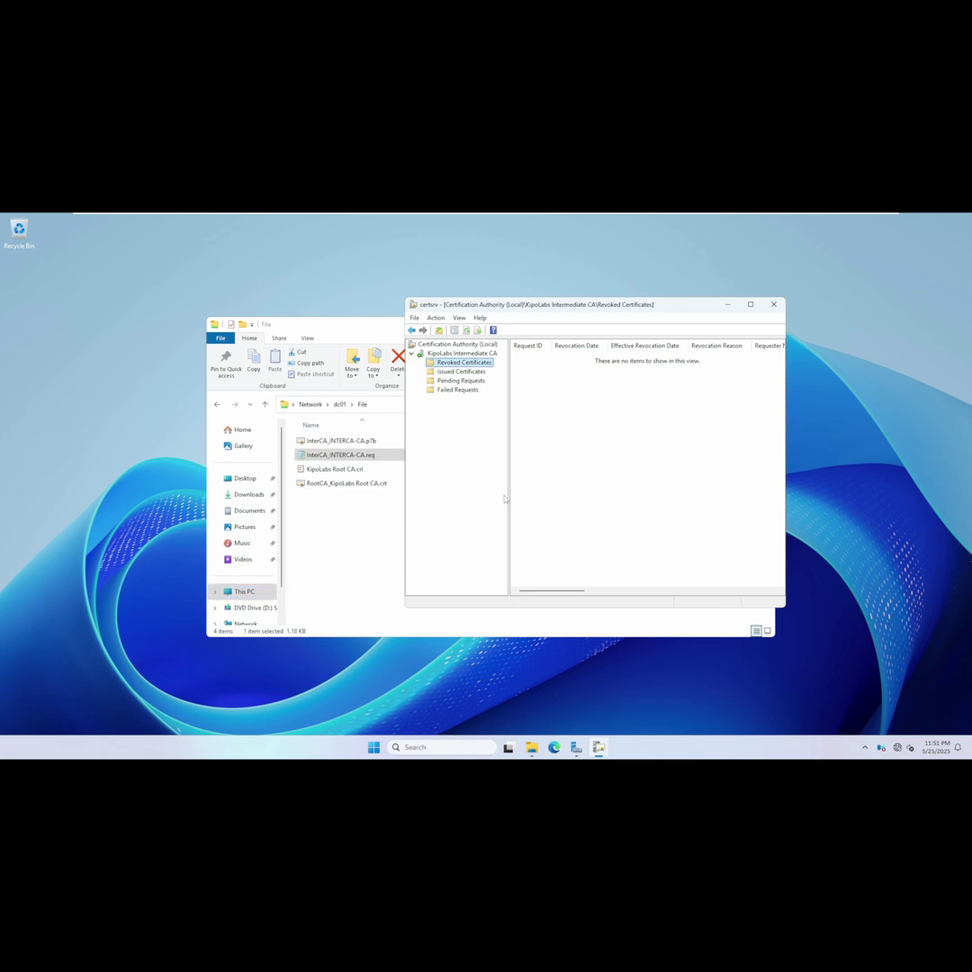
Browse from This PC to C:\Windows\System32\CertSrv\CertEnroll.
left_click(241, 594)
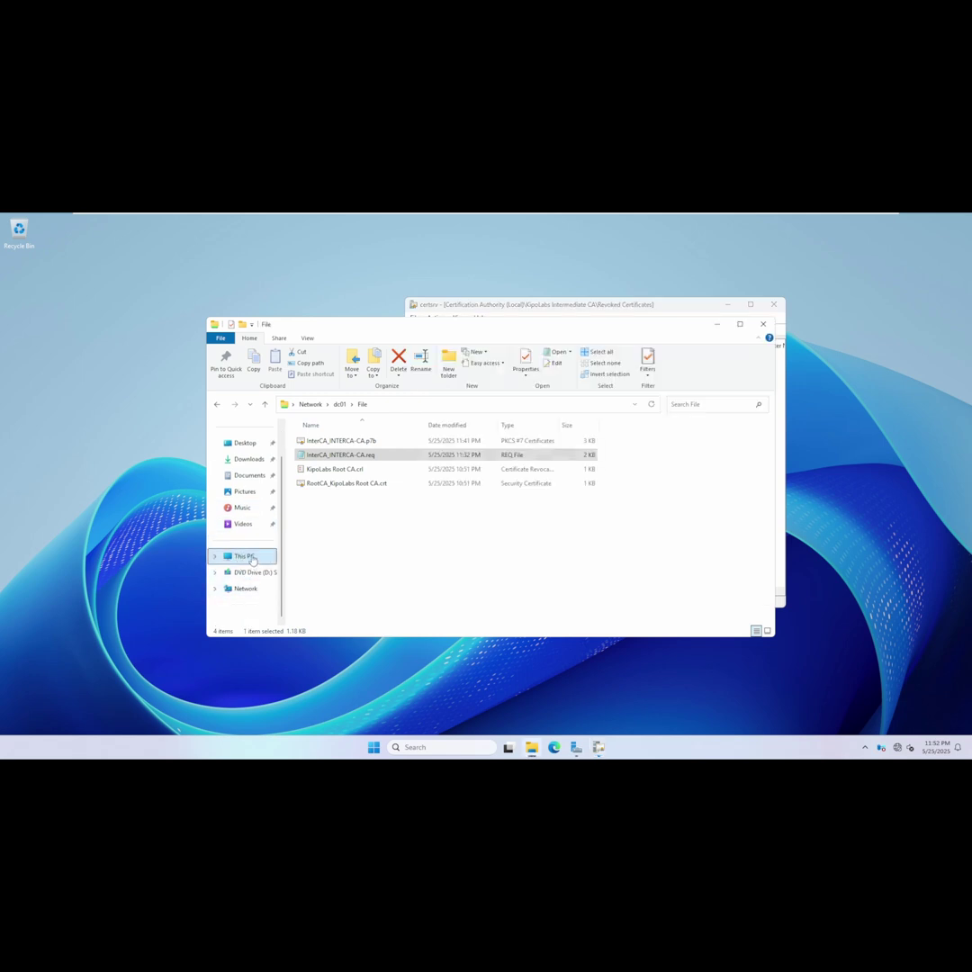
double_click(332, 450)
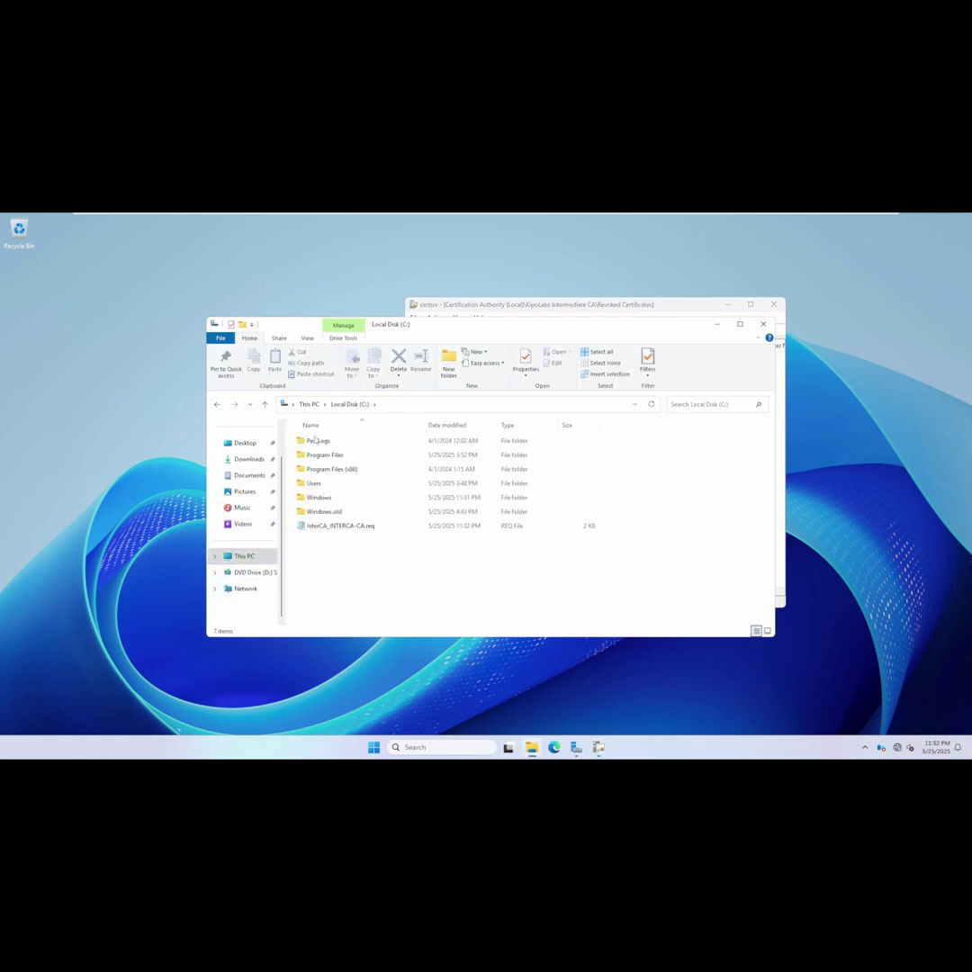
double_click(319, 497)
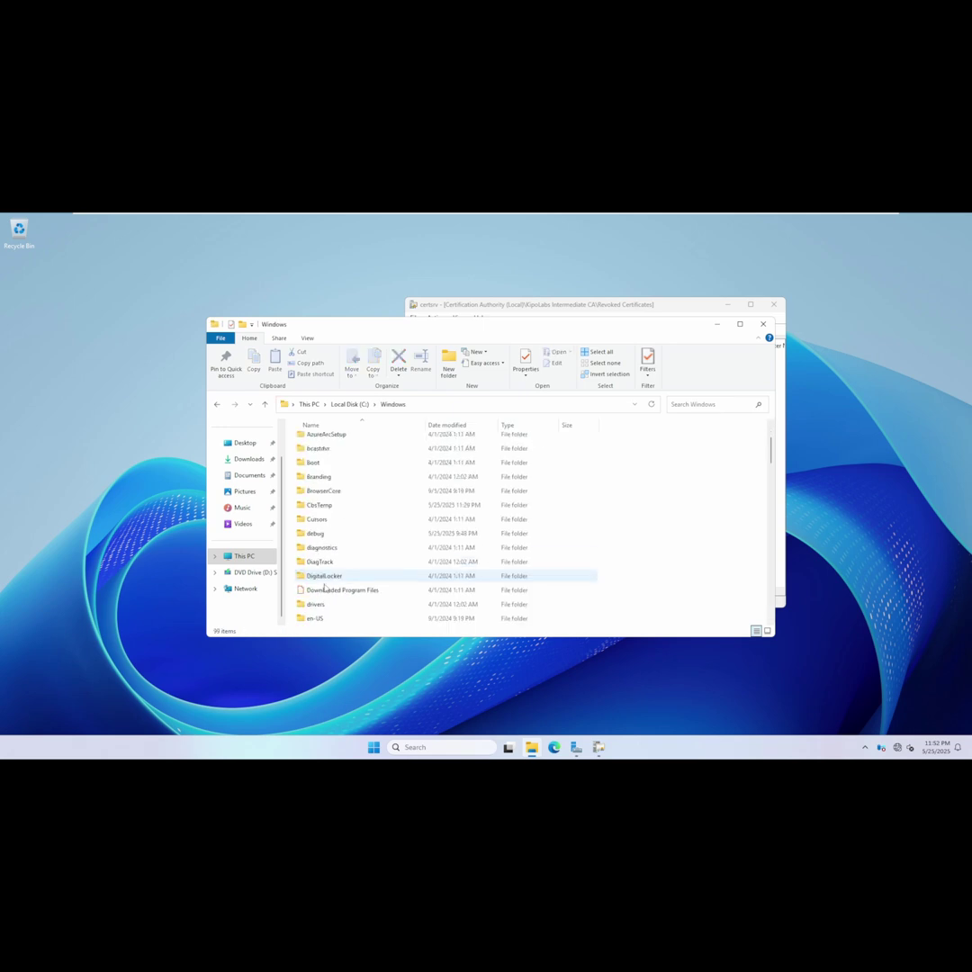
scroll(324, 585, "down", 9)
scroll(326, 592, "down", 15)
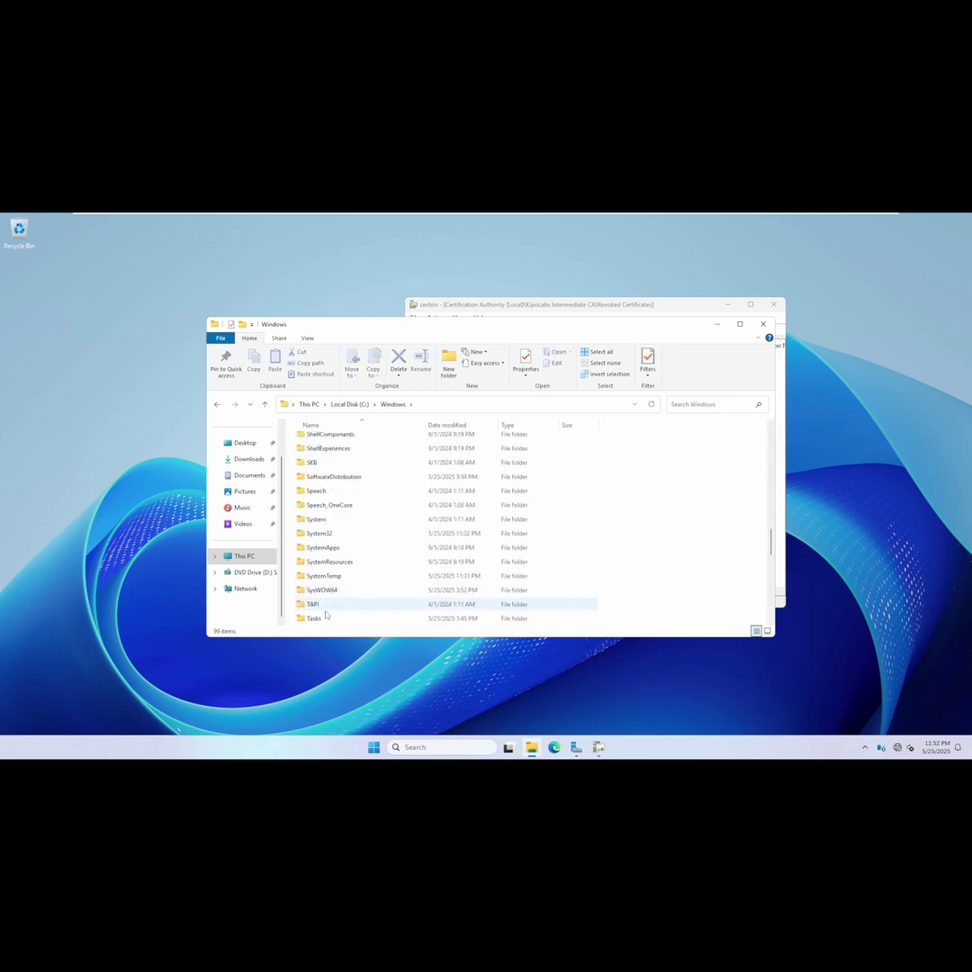
scroll(329, 467, "up", 2)
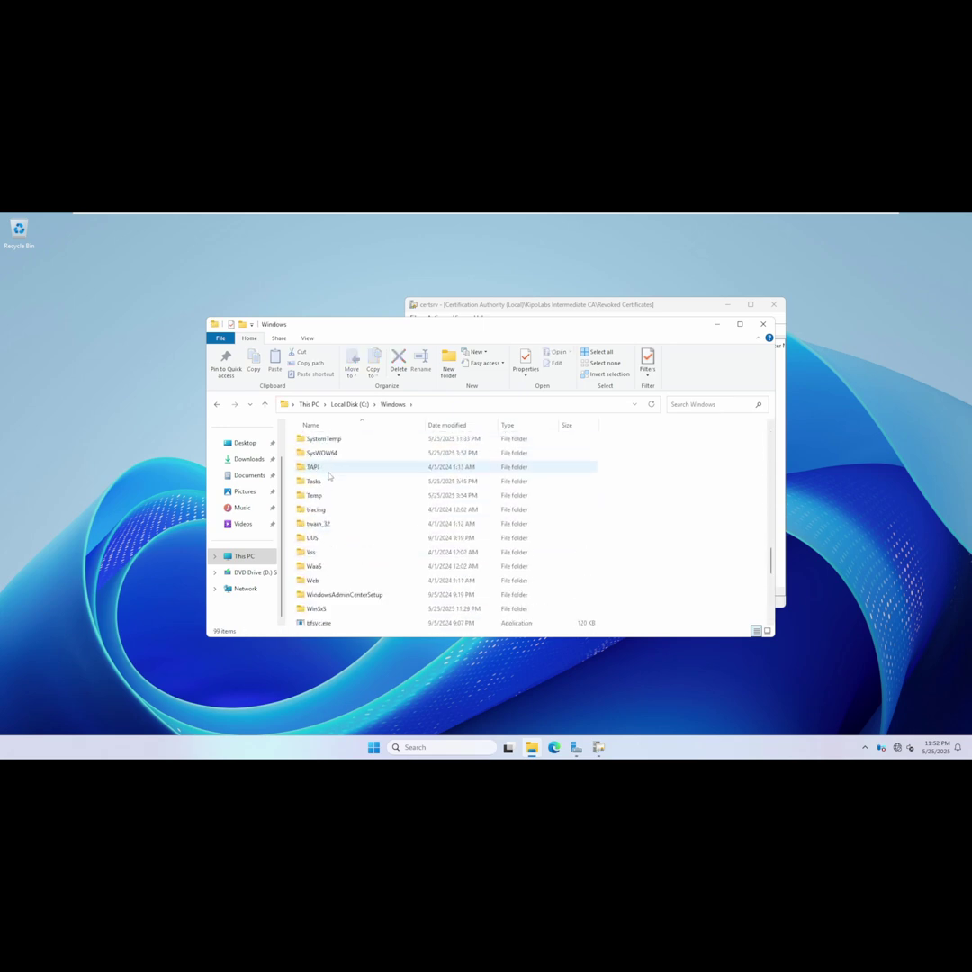
scroll(329, 467, "up", 2)
double_click(333, 523)
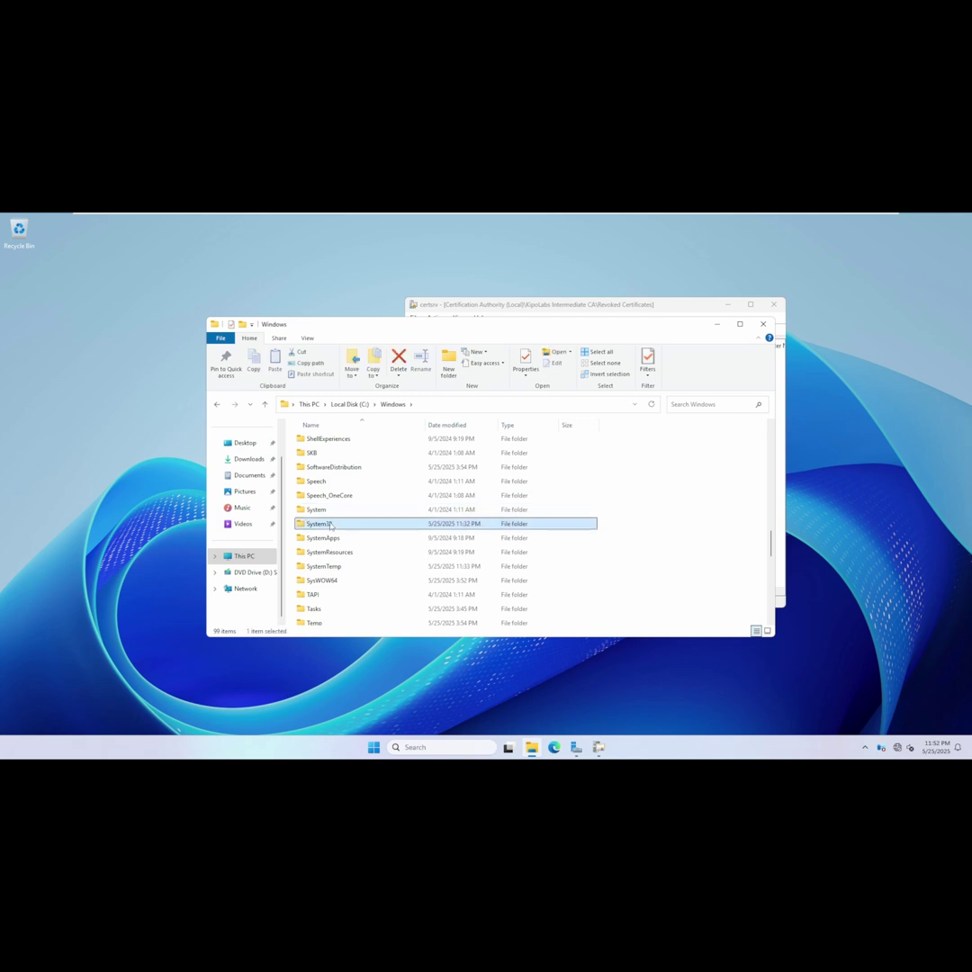
scroll(325, 576, "down", 3)
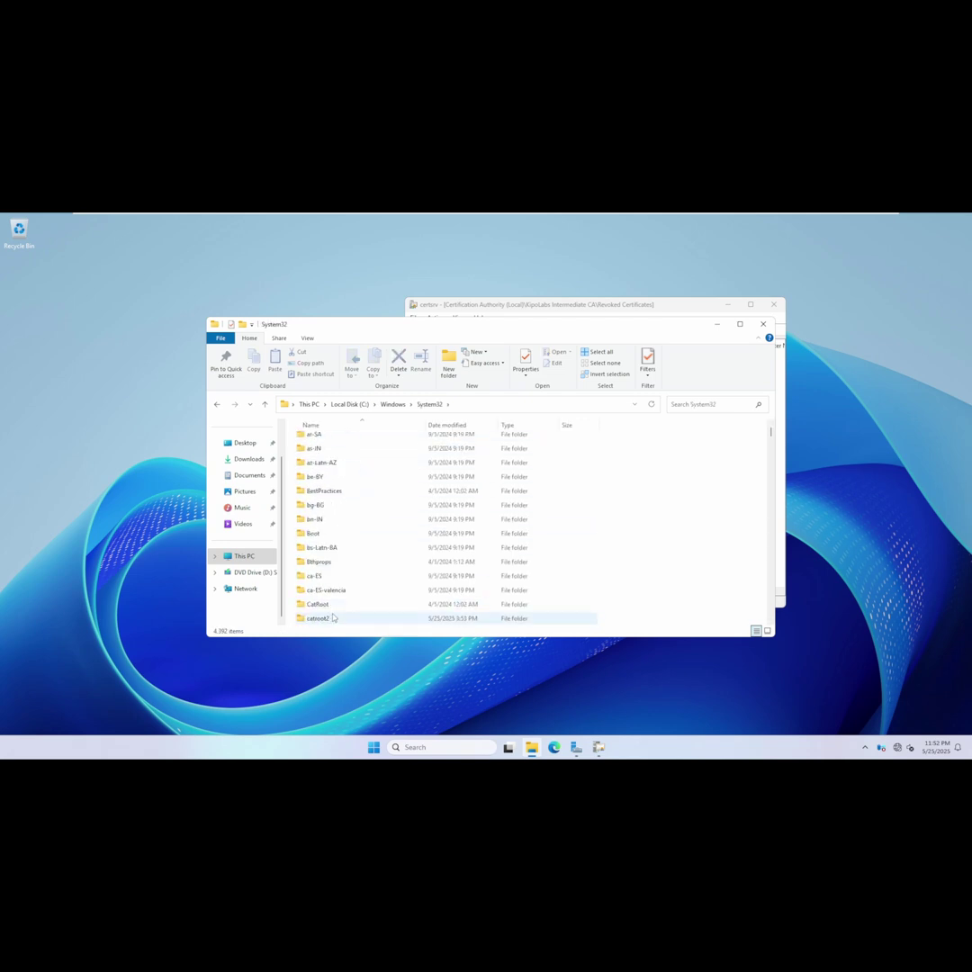
scroll(322, 618, "down", 2)
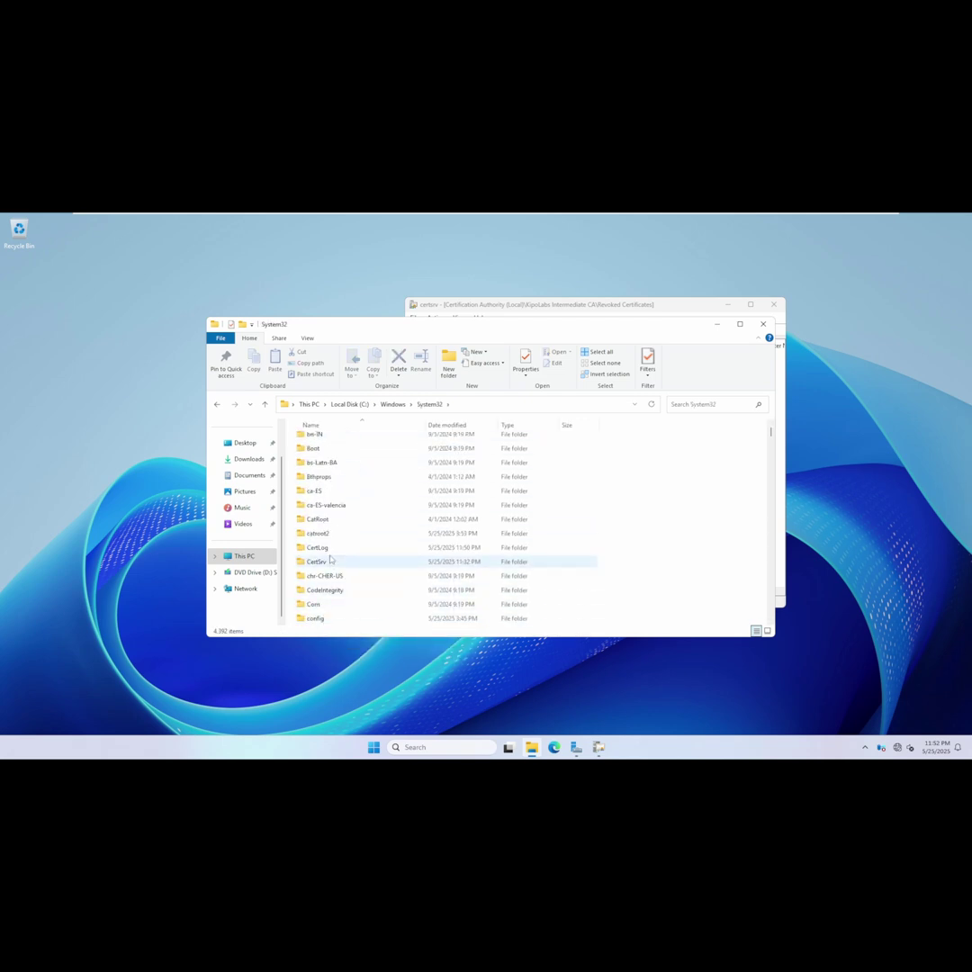
double_click(328, 563)
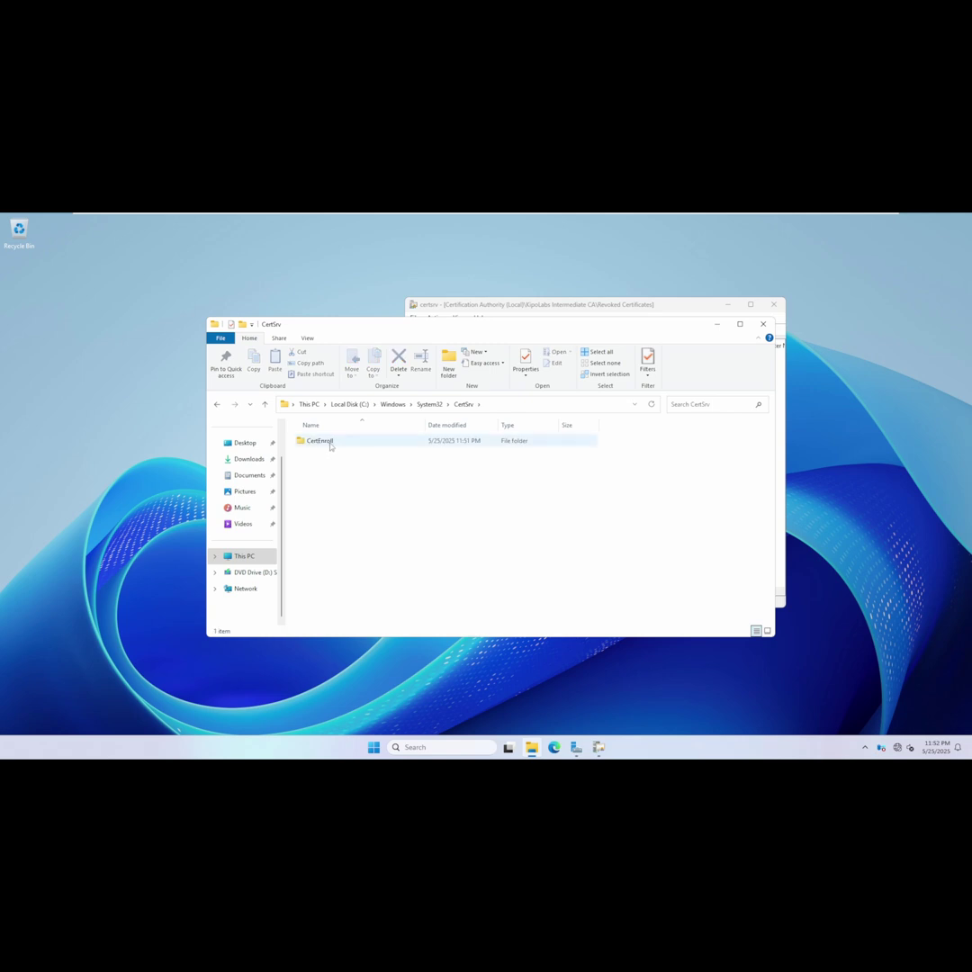
left_click(330, 444)
double_click(330, 445)
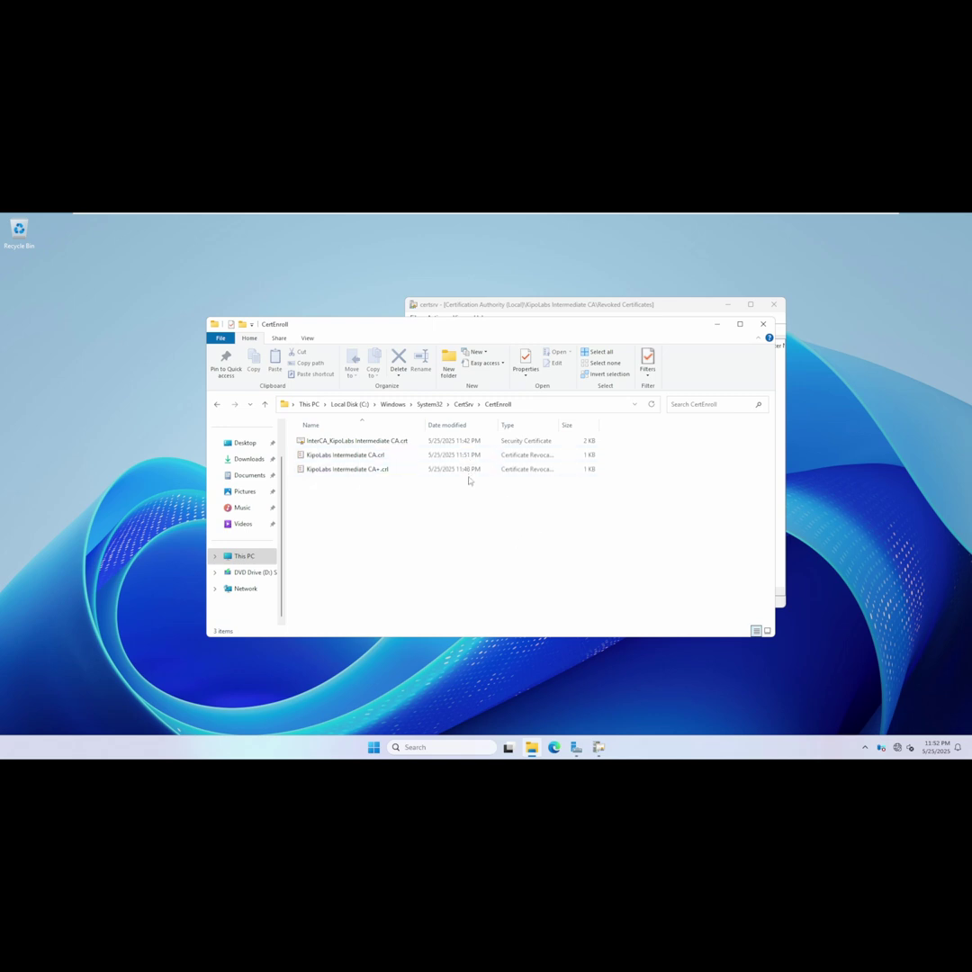
Delete the KipoLabs Intermediate CA+.crl file from CertEnroll.
left_click(386, 469)
right_click(387, 470)
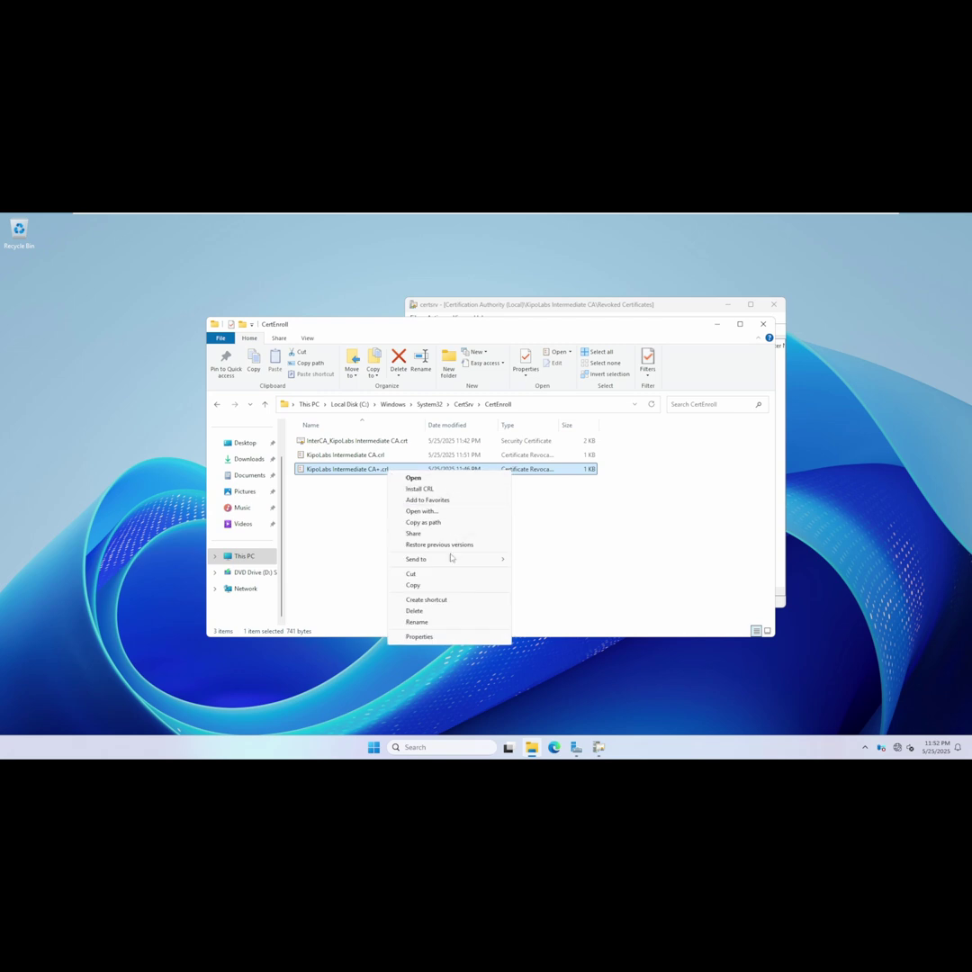
left_click(416, 611)
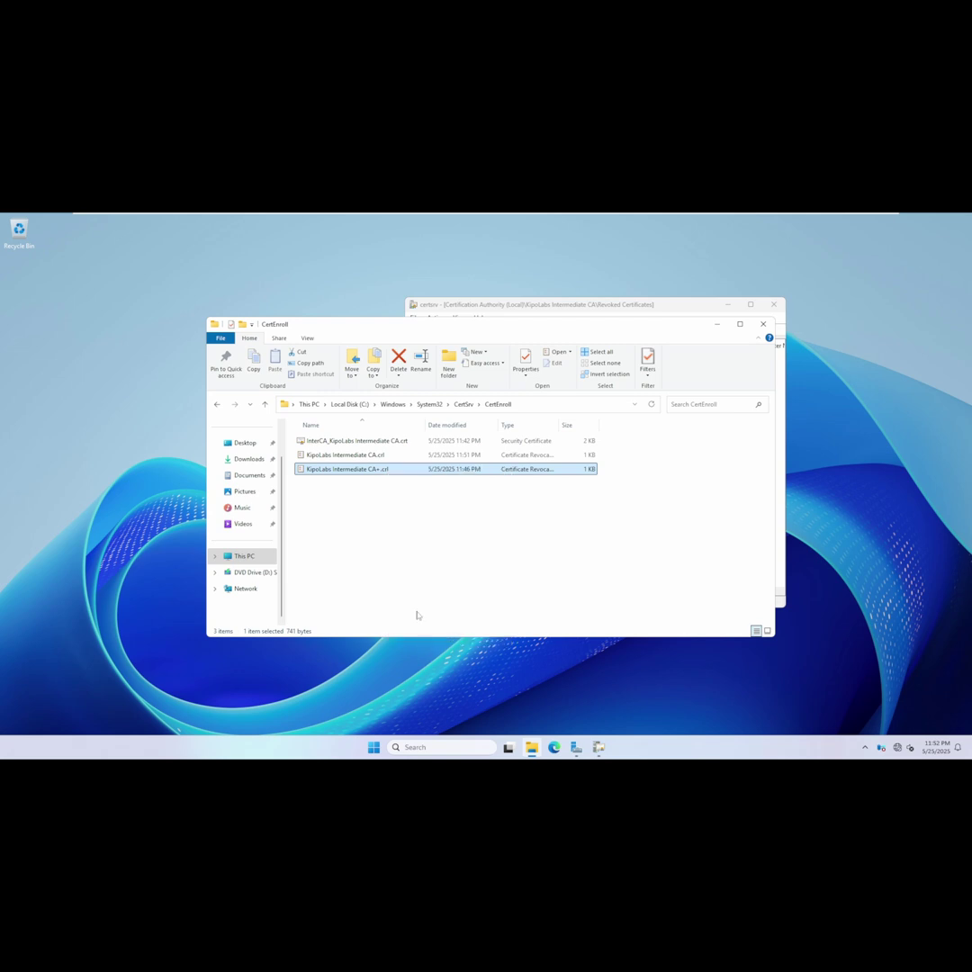
Republish a fresh complete CRL for the intermediate CA from Revoked Certificates.
left_click(601, 306)
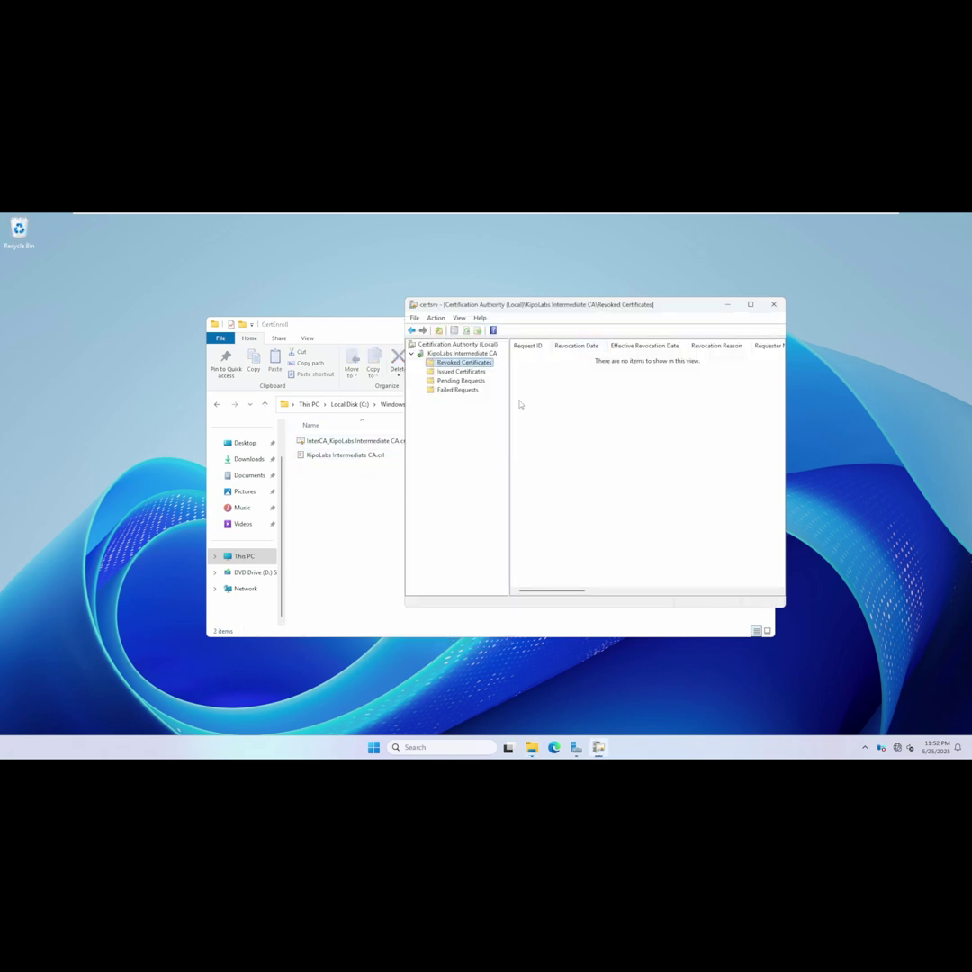
right_click(467, 364)
mouse_move(500, 366)
left_click(570, 366)
right_click(362, 487)
key("Escape")
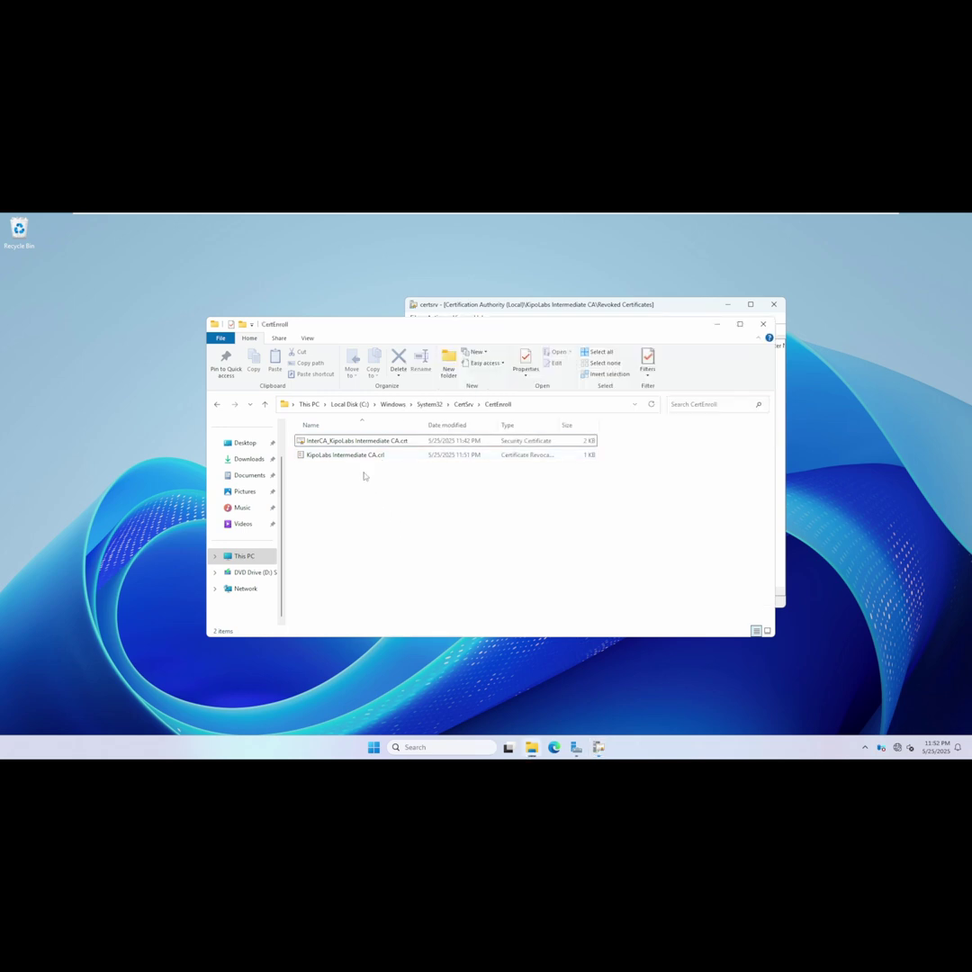
left_click(612, 309)
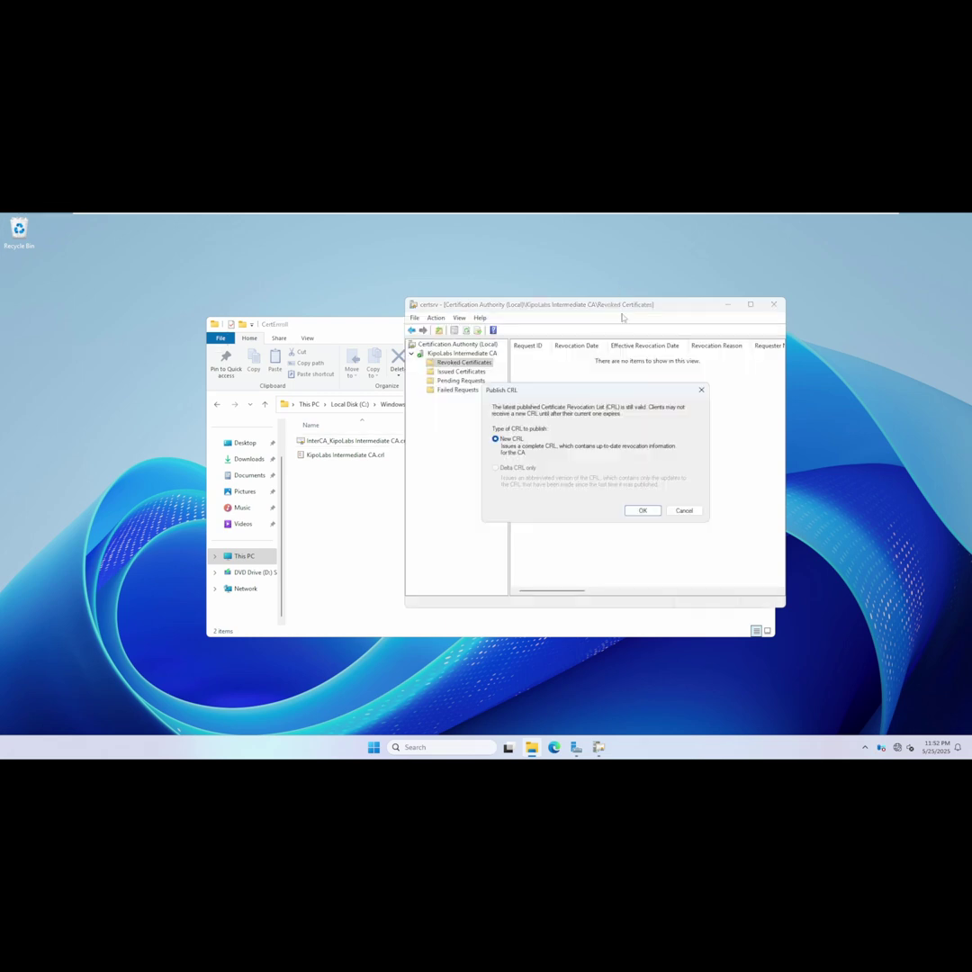
left_click(642, 510)
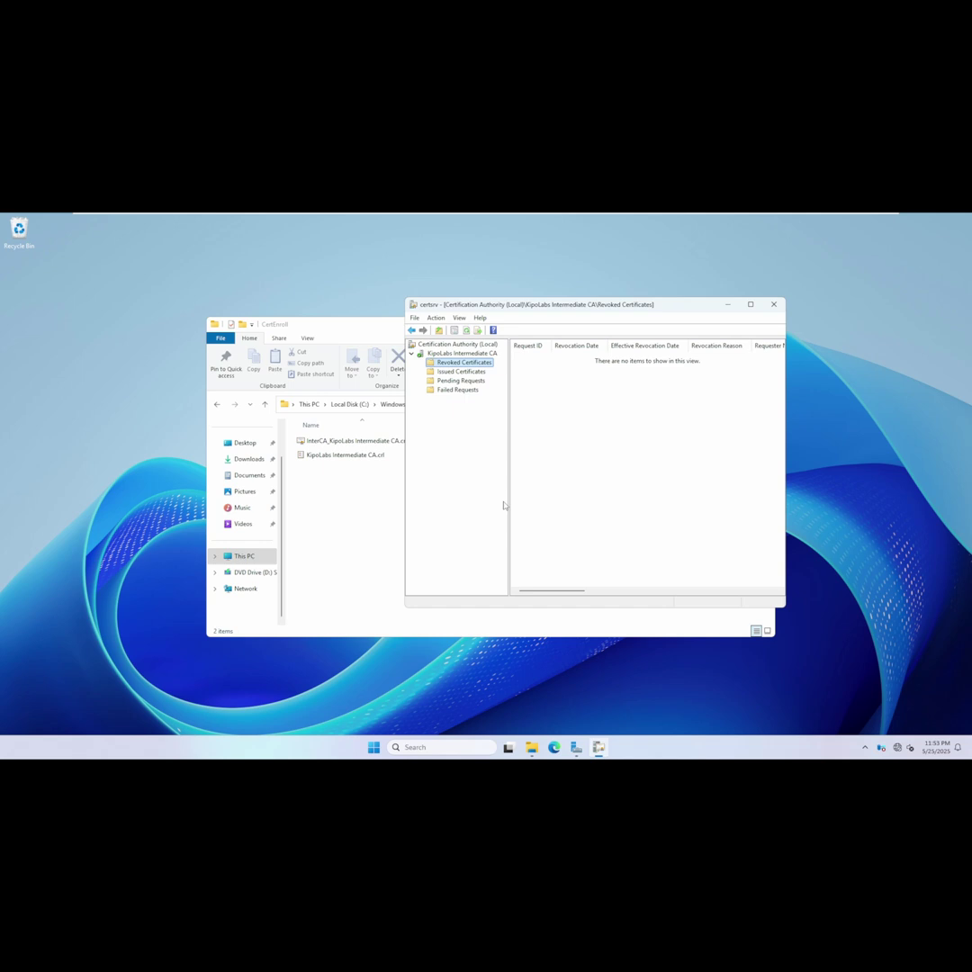
Refresh the CertEnroll folder, widen the Name column and select both intermediate CA files.
left_click(391, 517)
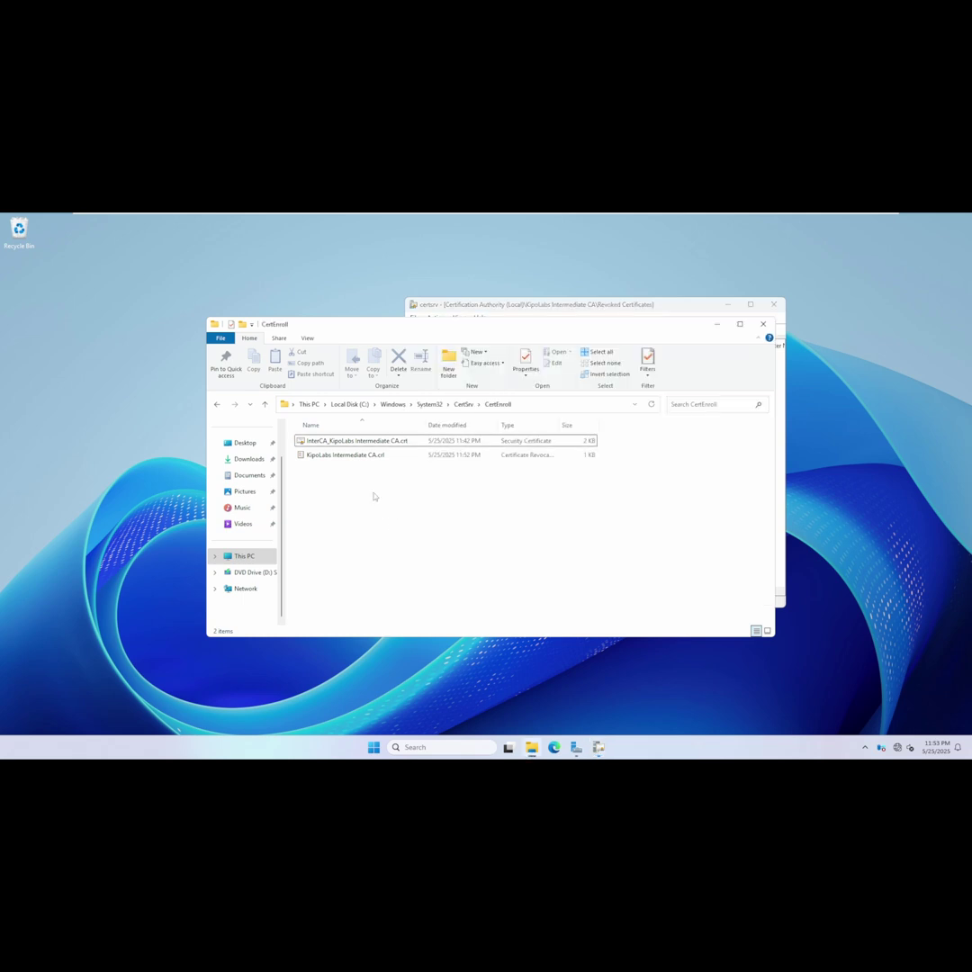
right_click(352, 489)
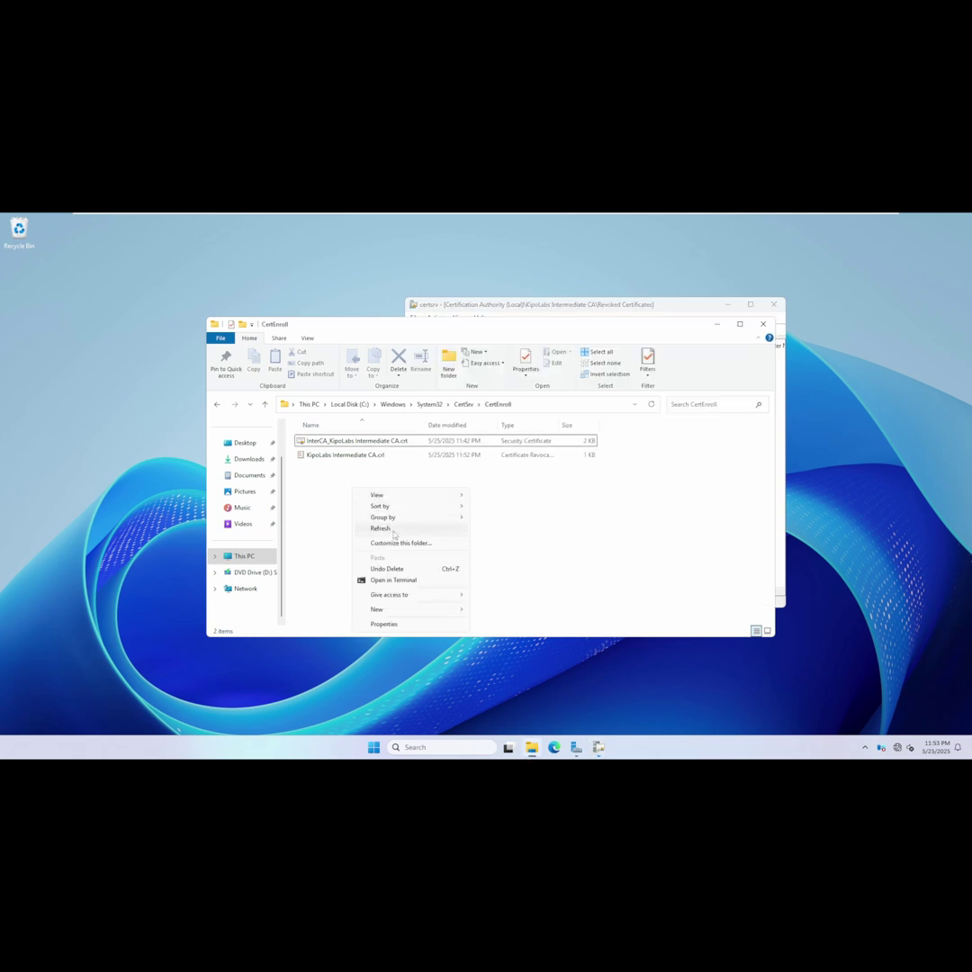
left_click(386, 529)
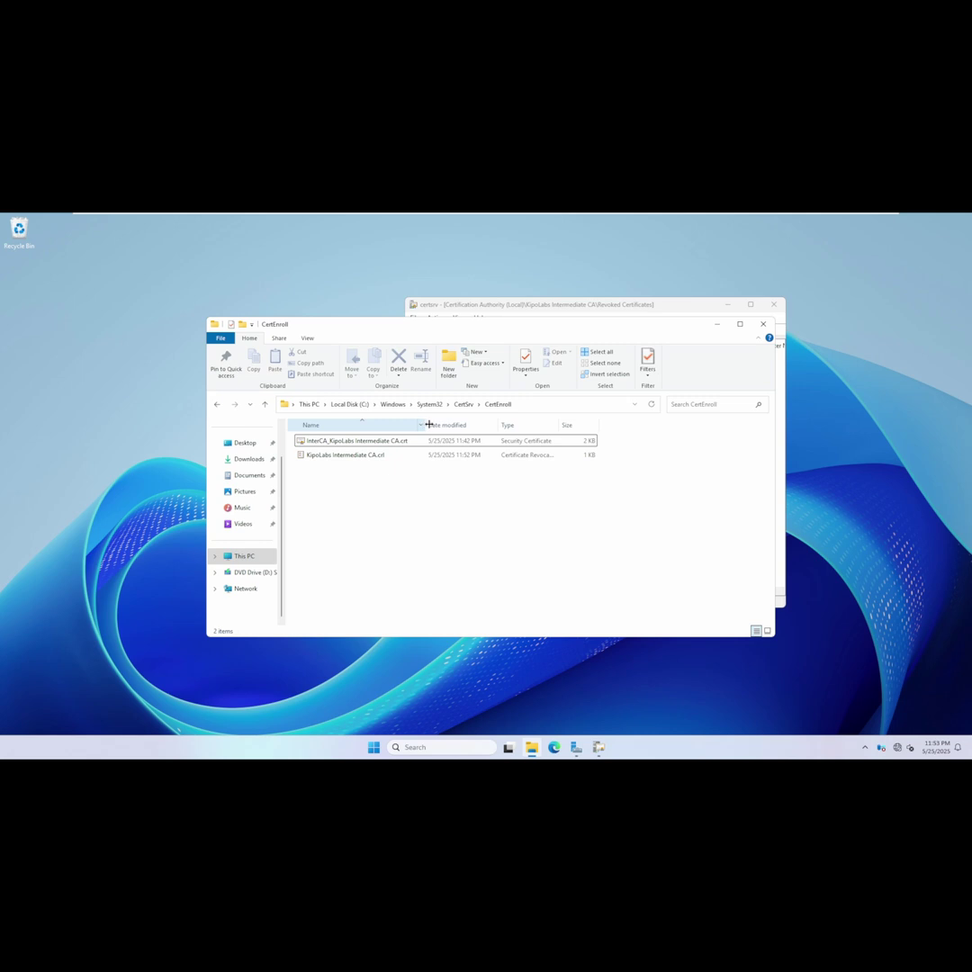
left_click_drag(428, 424, 496, 424)
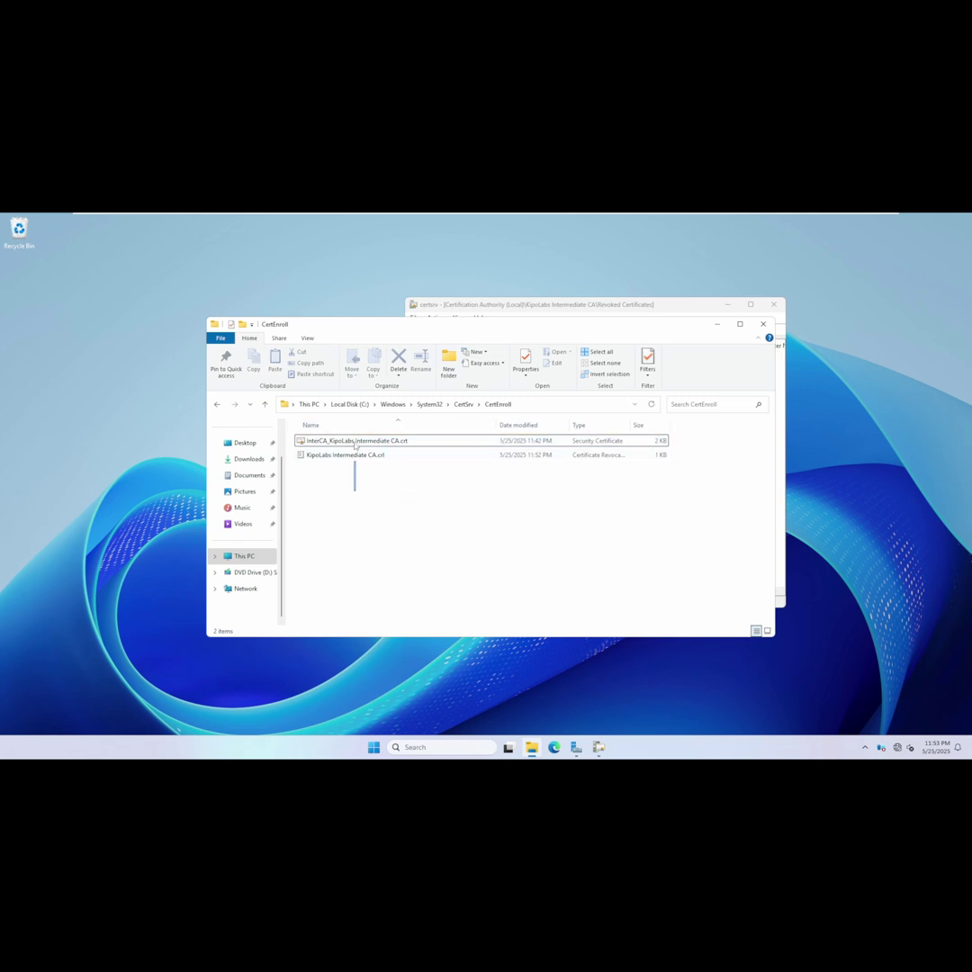
key("ctrl+a")
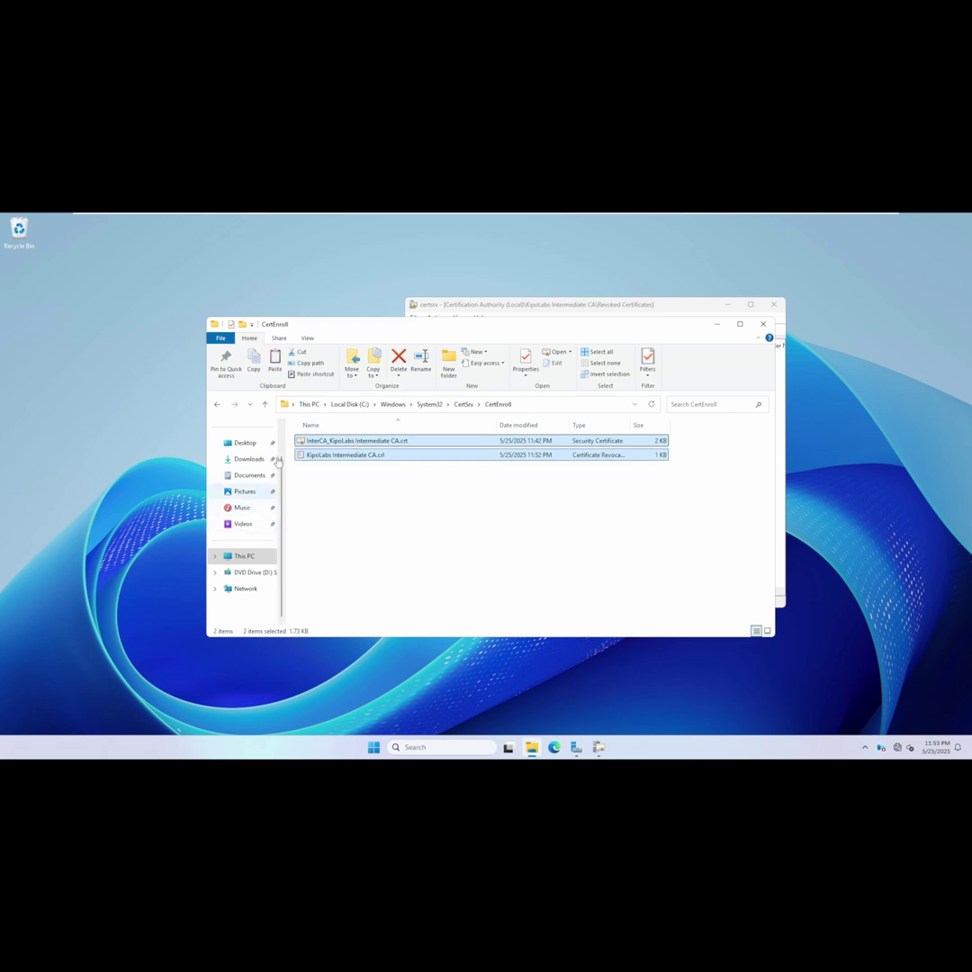
Paste the intermediate CA .crt and .crl into the \\dc01\File share and hide File Explorer.
left_click(532, 405)
type("\\\\")
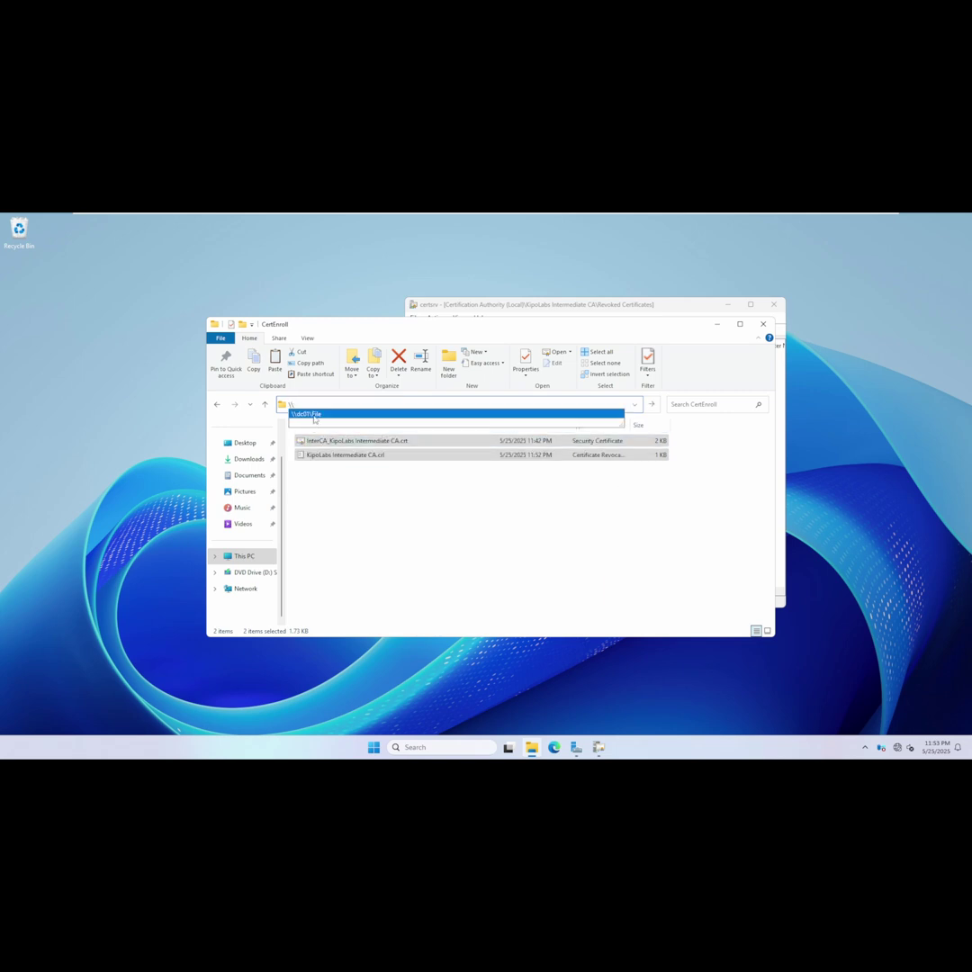
left_click(315, 415)
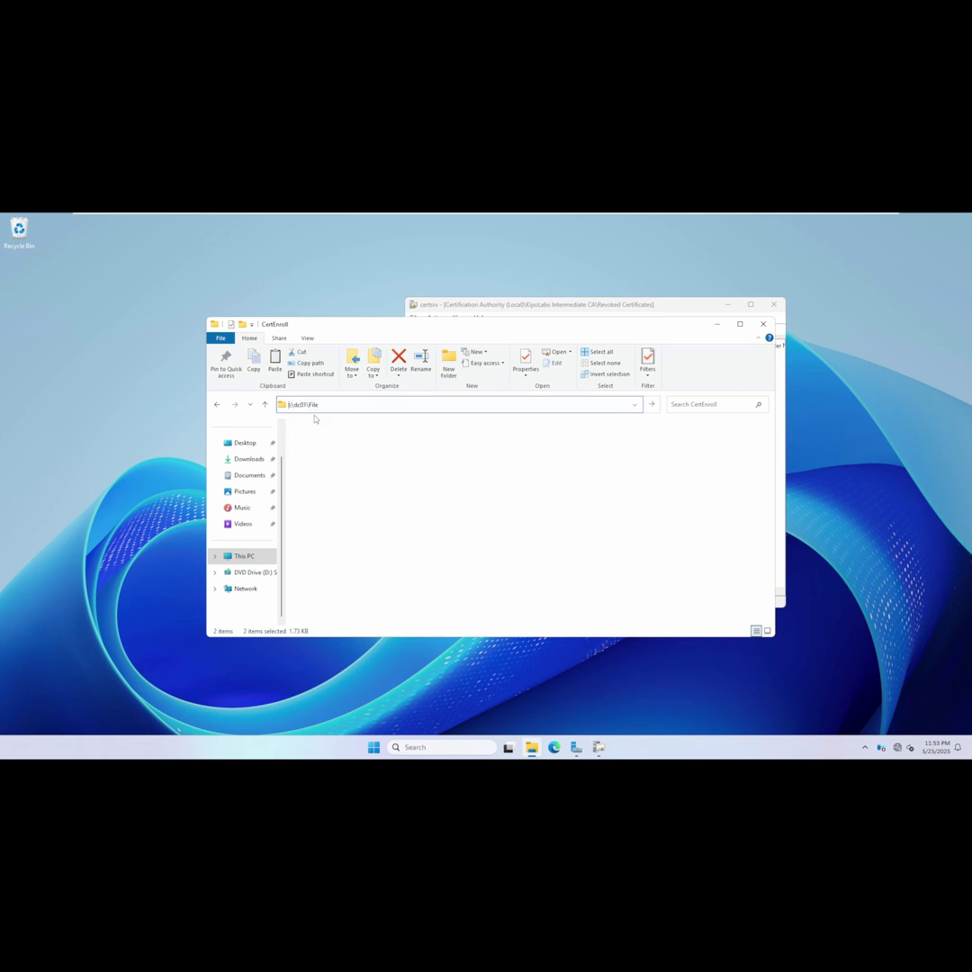
right_click(386, 538)
left_click(410, 605)
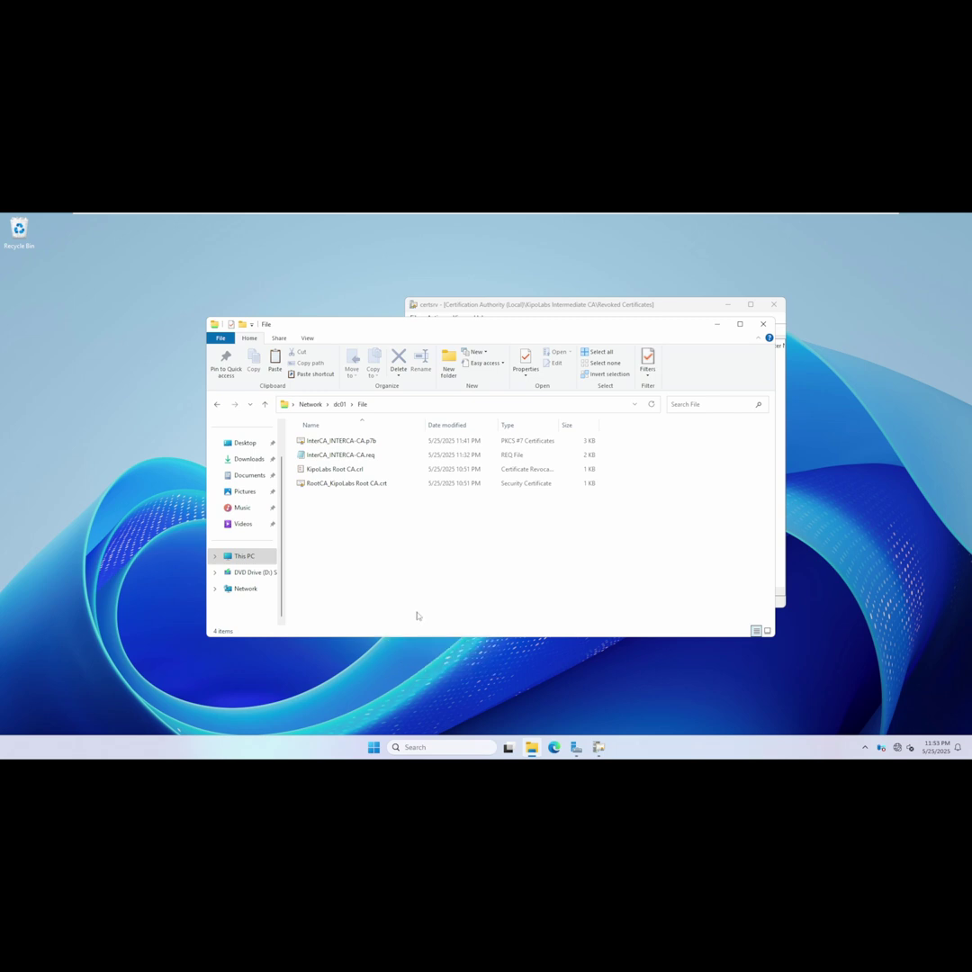
mouse_move(655, 218)
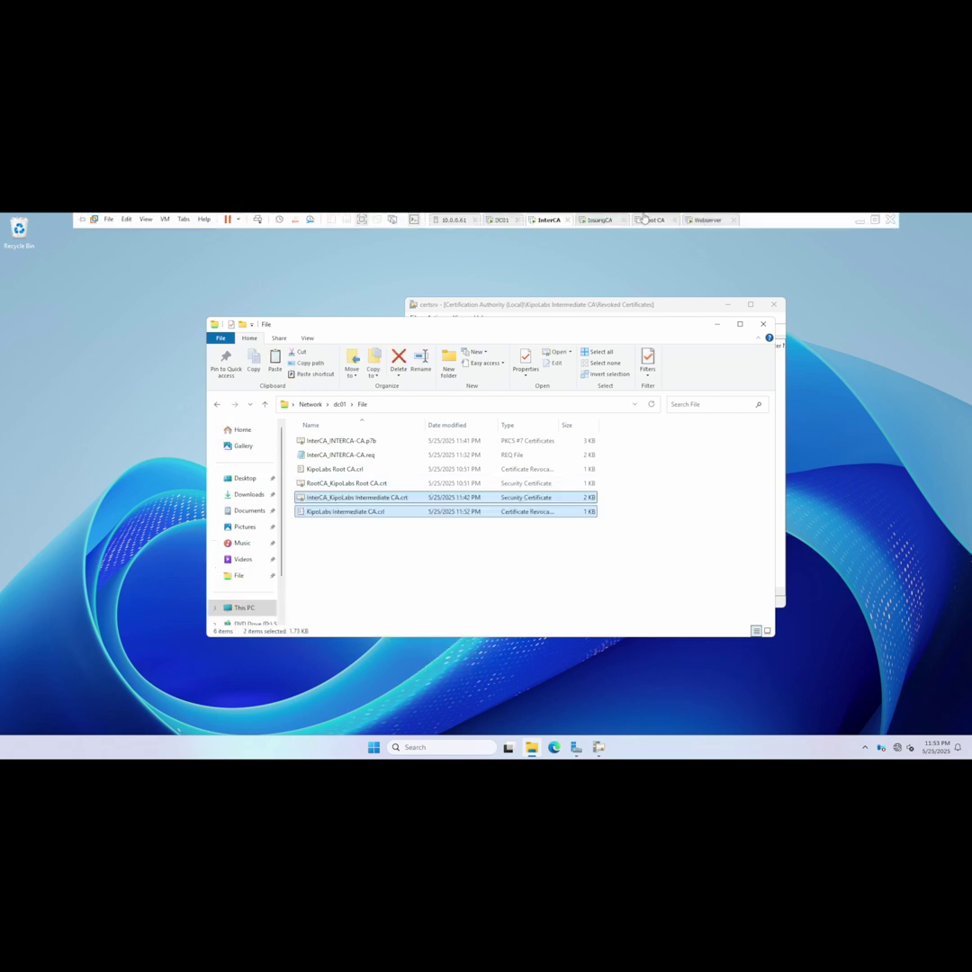
left_click(717, 325)
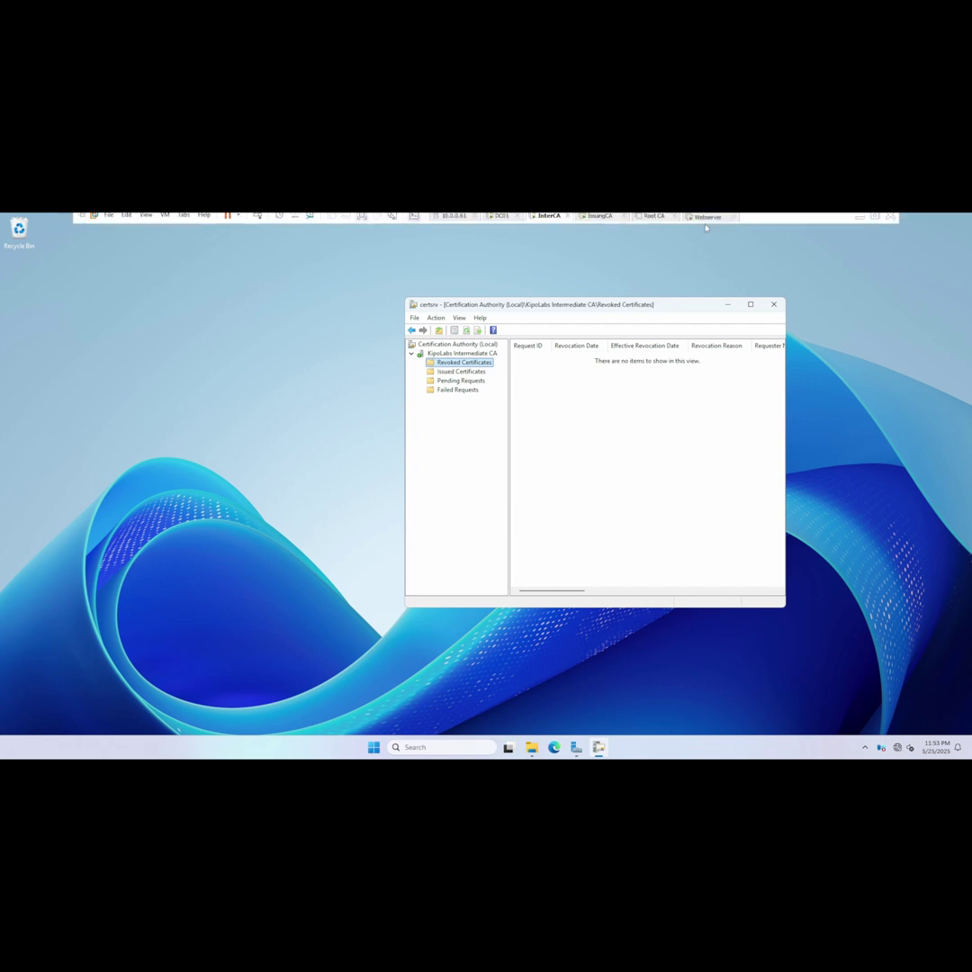
On Webserver, copy InterCA_KipoLabs Intermediate CA.crt and KipoLabs Intermediate CA.crl from \\dc01\File into C:\CertEnroll.
left_click(710, 220)
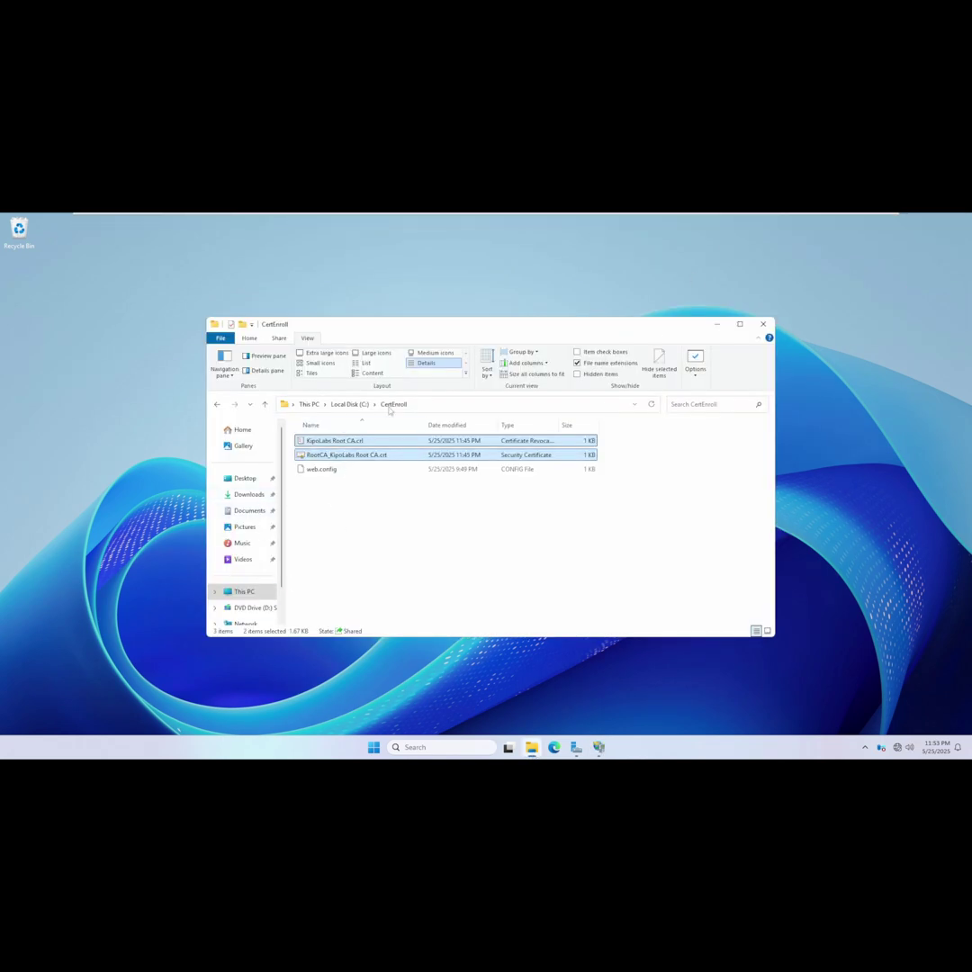
left_click(432, 407)
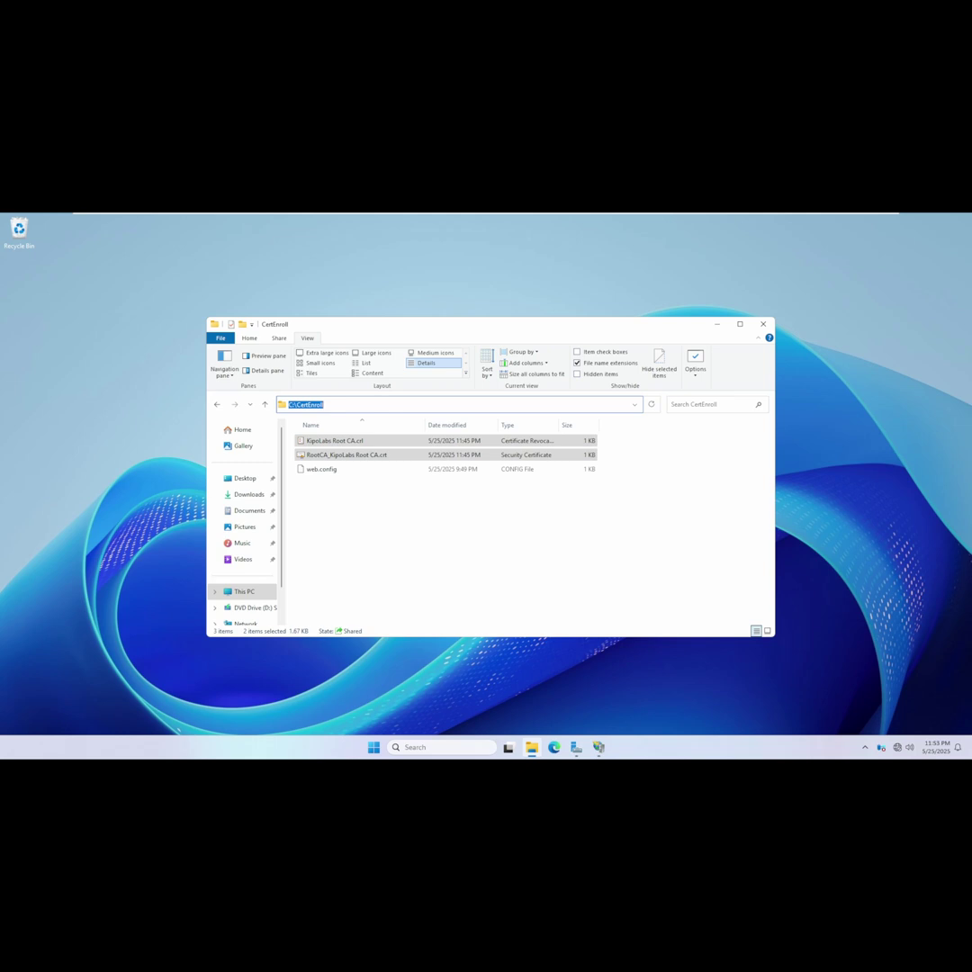
type("\\\\dc01")
type("\\")
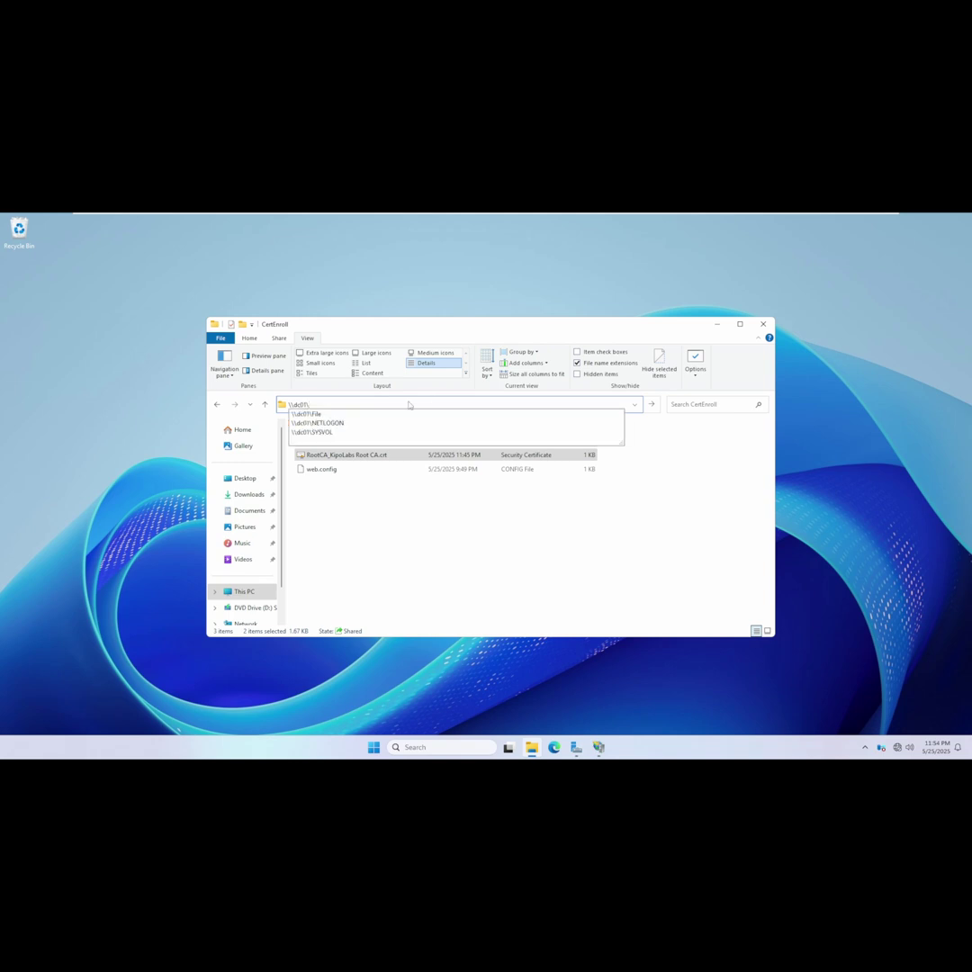
left_click(298, 415)
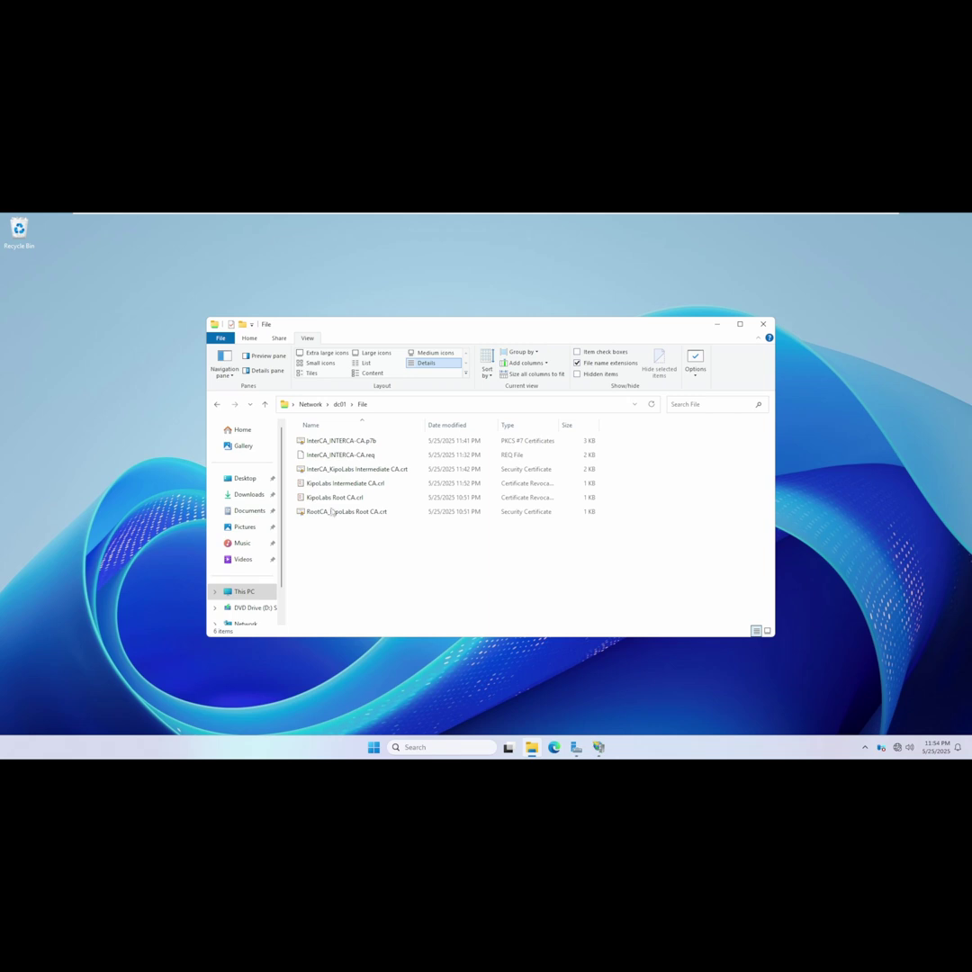
left_click(316, 491)
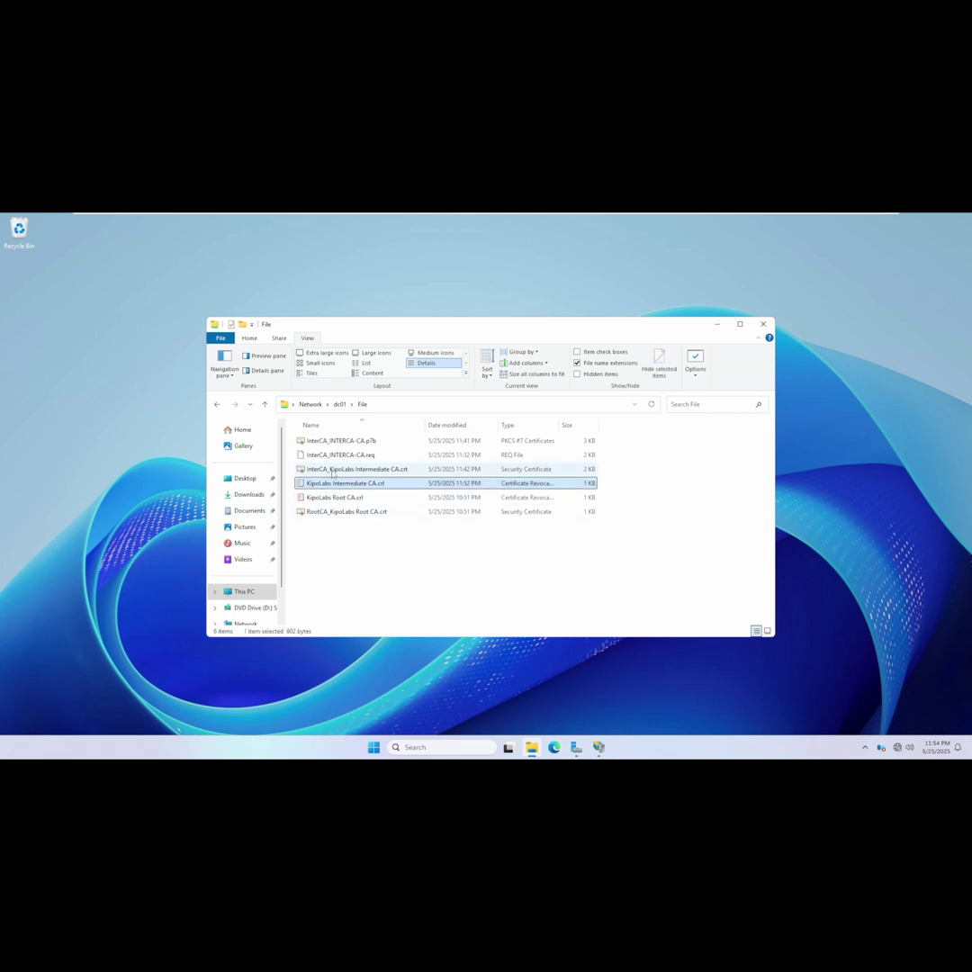
left_click(332, 473, "ctrl")
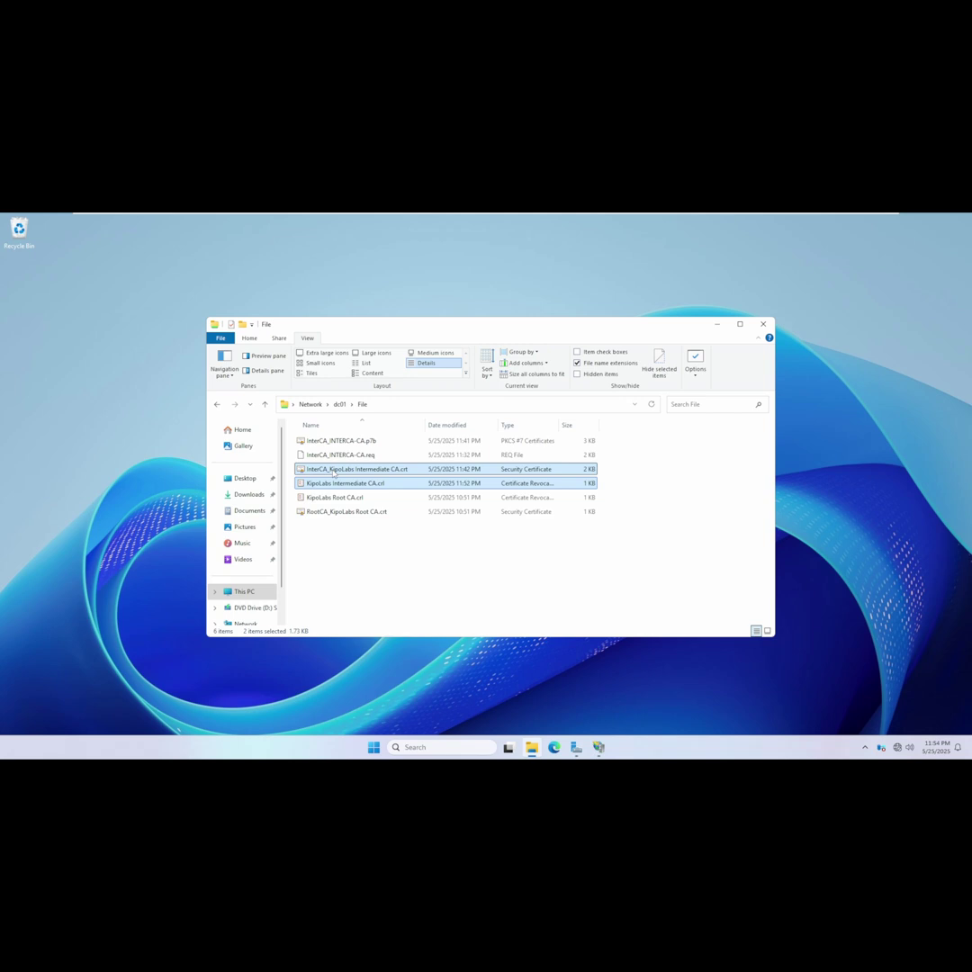
key("alt+Tab")
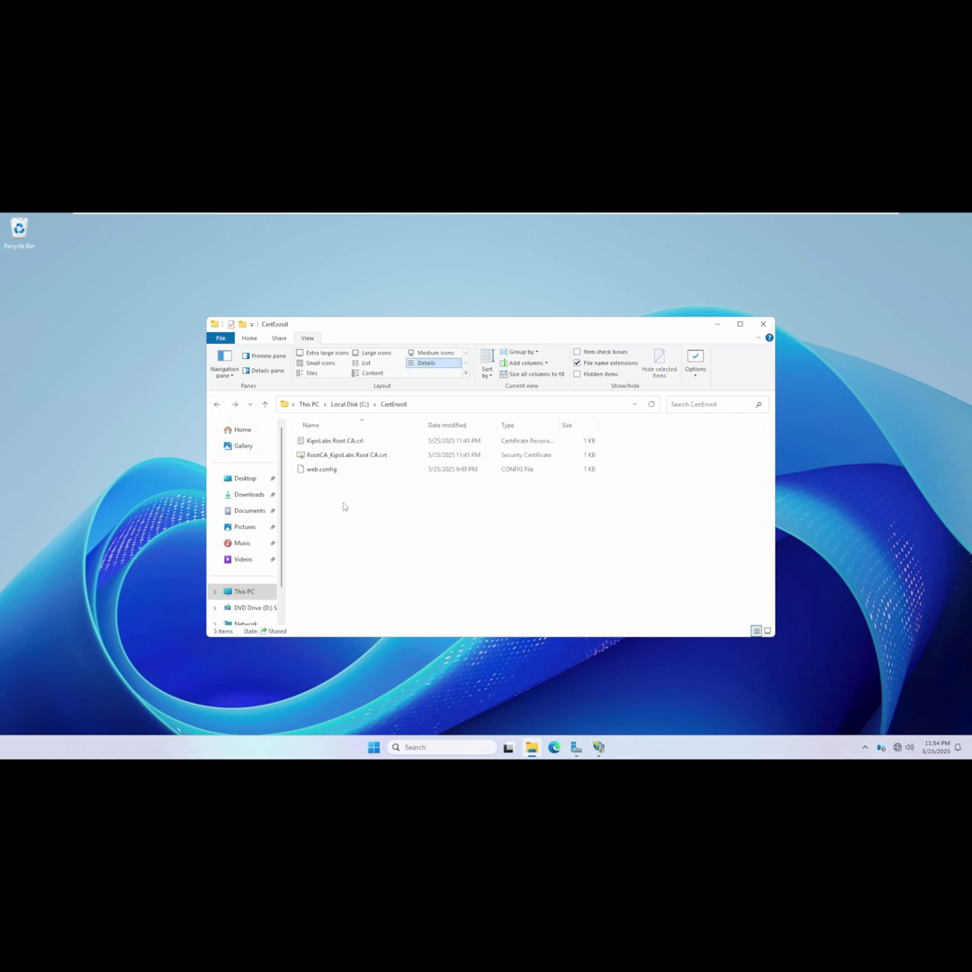
key("ctrl+v")
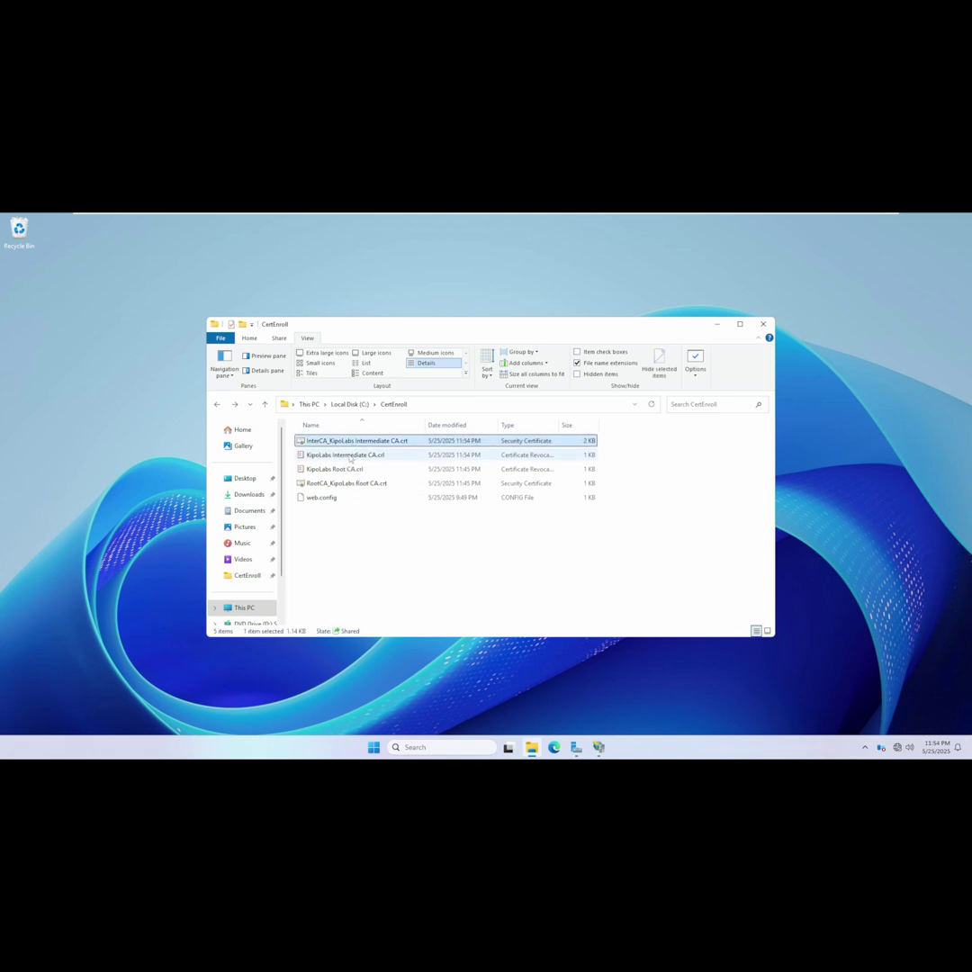
Open KipoLabs Intermediate CA.crl and check its effective date.
double_click(350, 456)
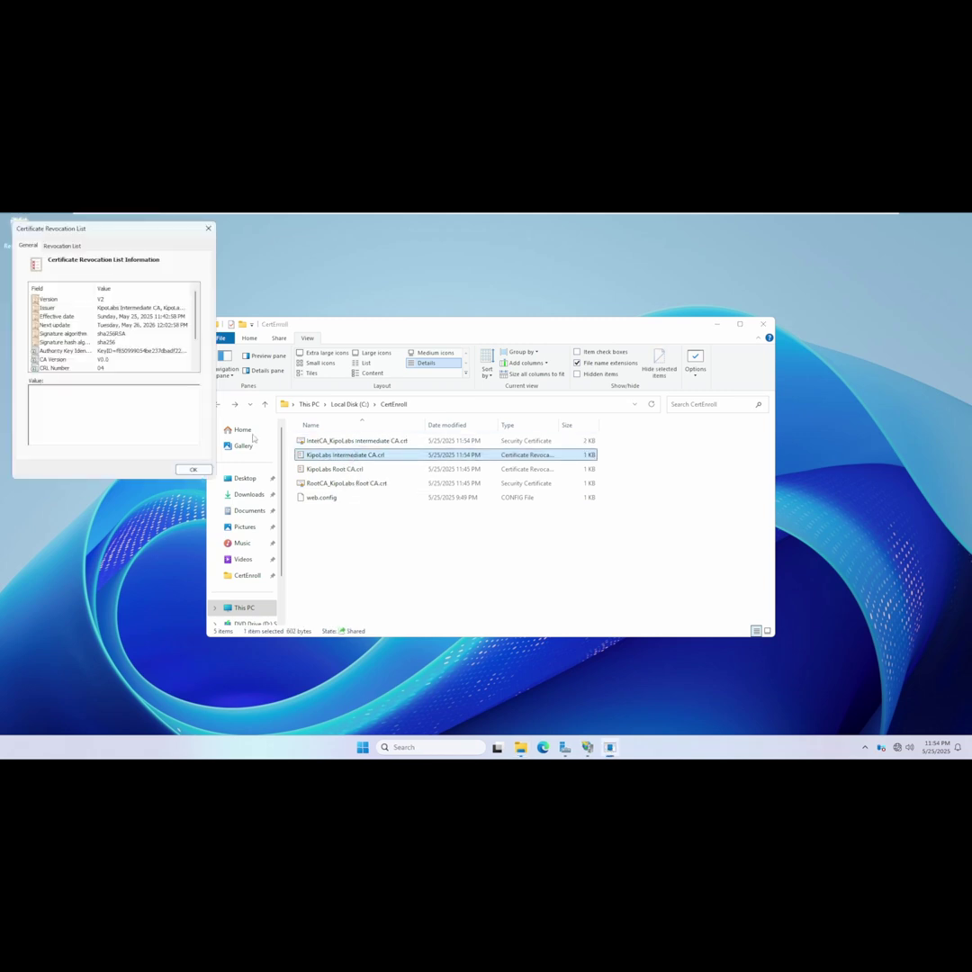
left_click(126, 316)
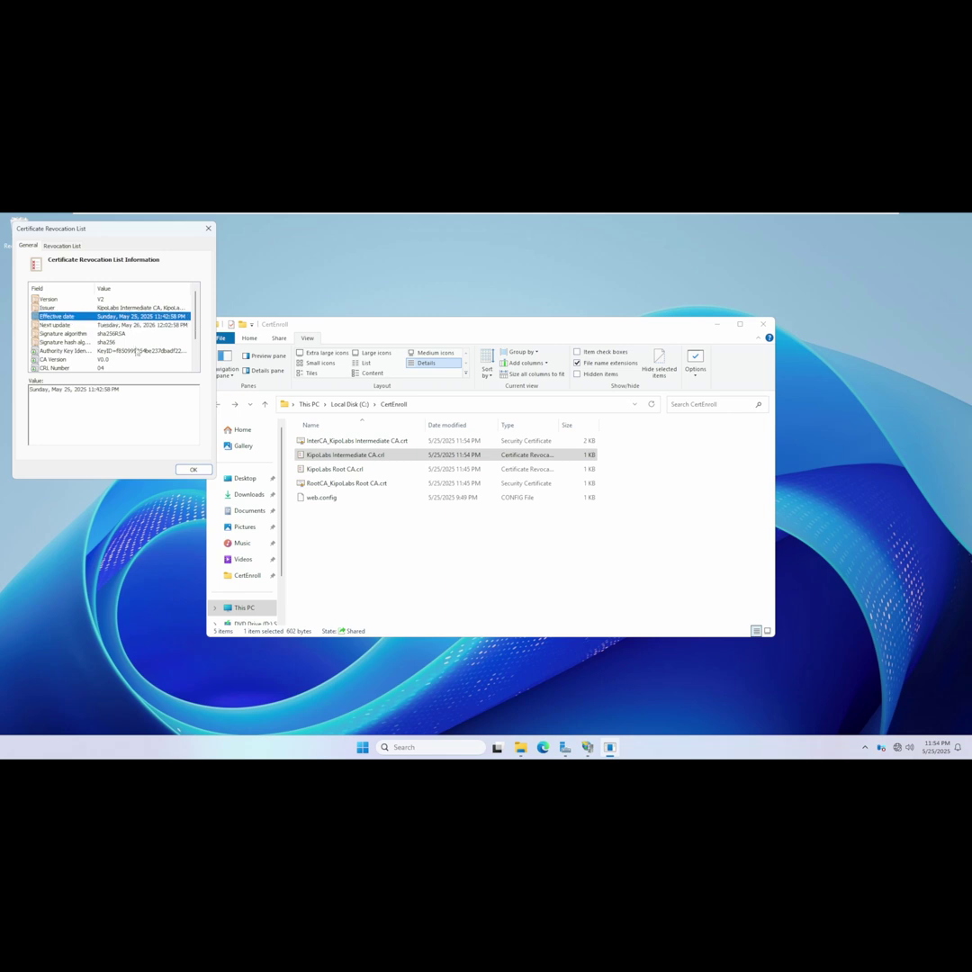
left_click(191, 470)
Check KipoLabs Root CA.crl's effective date, next update and signature algorithm, then minimize CertEnroll.
double_click(333, 484)
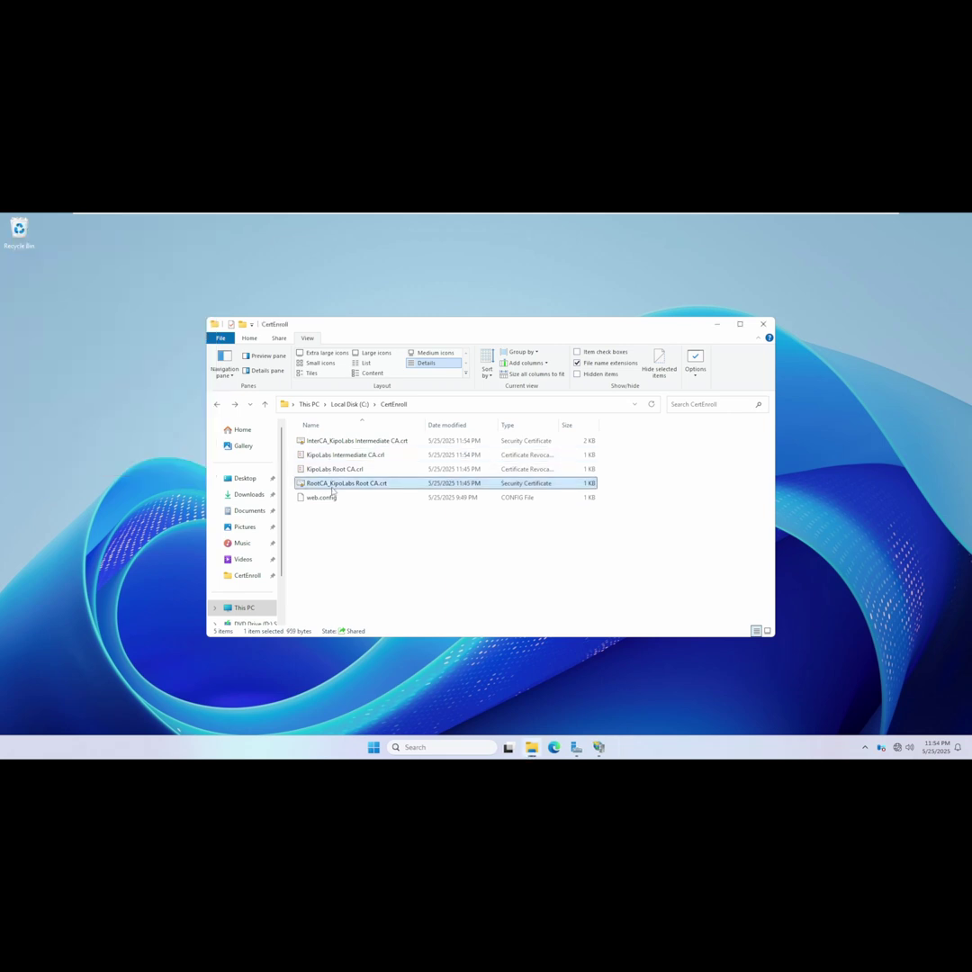
left_click(571, 487)
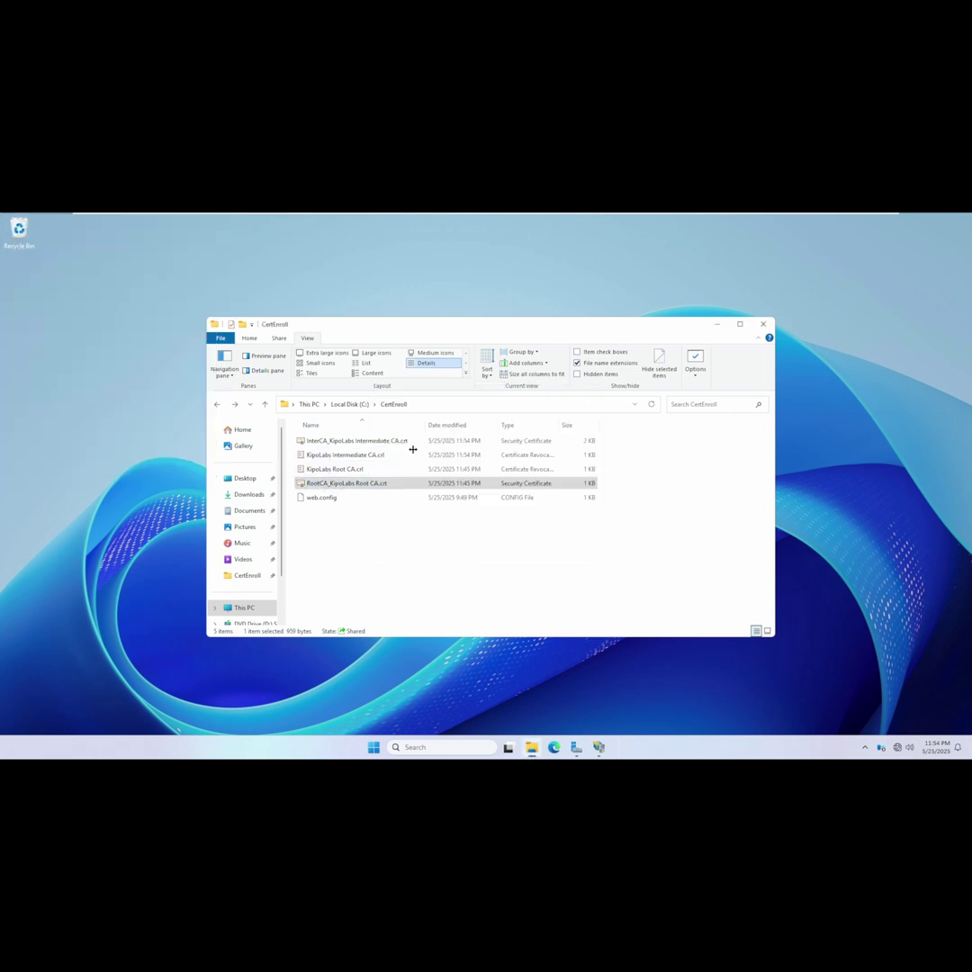
left_click(353, 469)
double_click(354, 471)
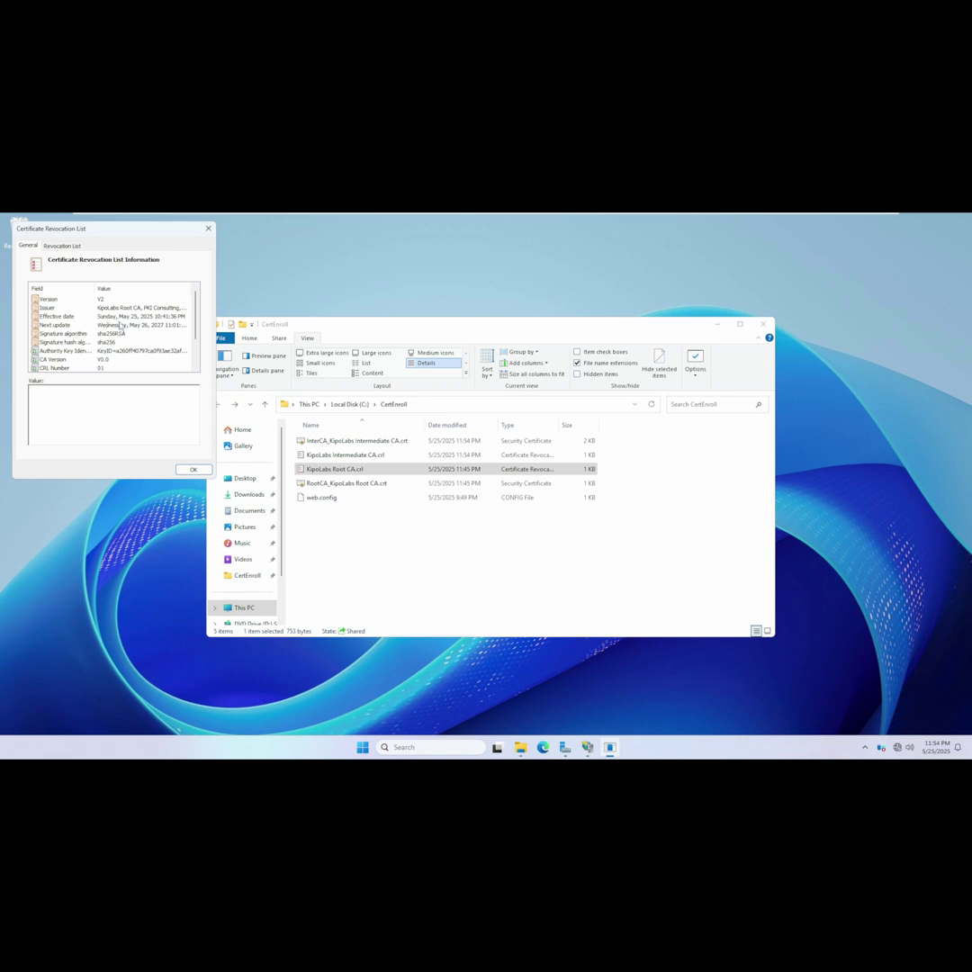
left_click(126, 317)
left_click(131, 325)
left_click(138, 317)
left_click(144, 332)
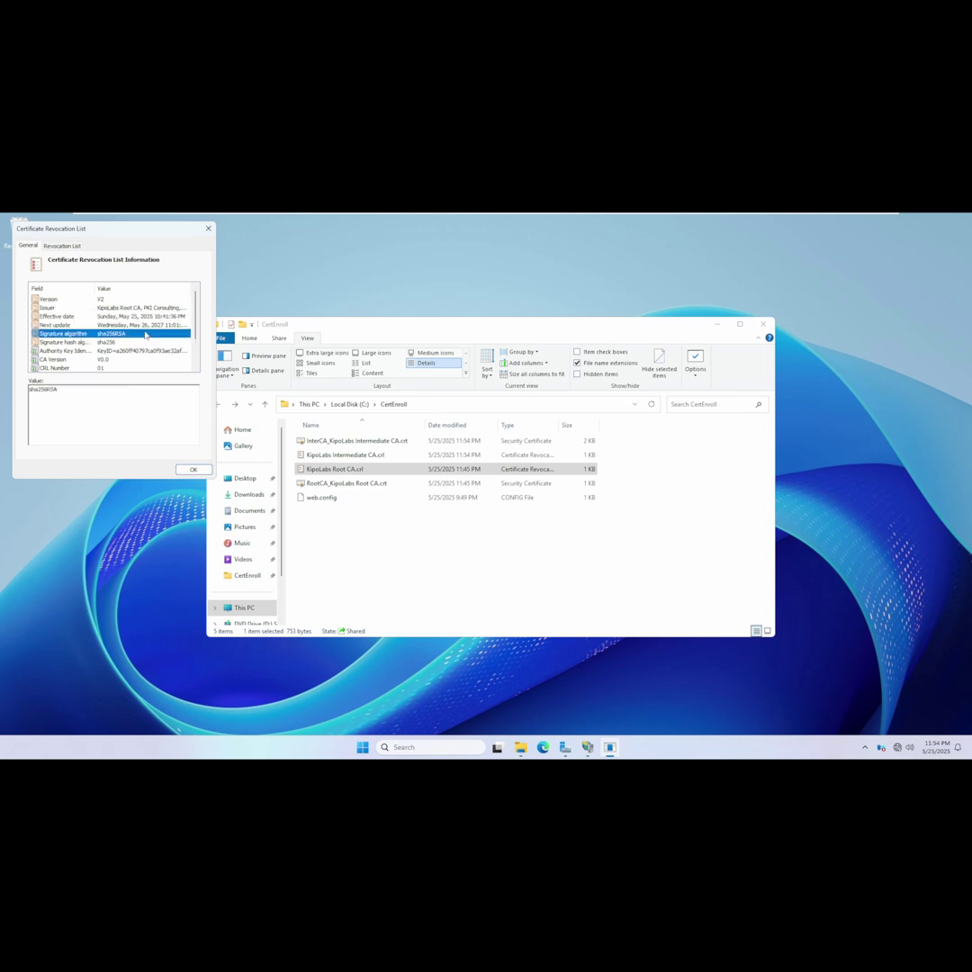
left_click(208, 228)
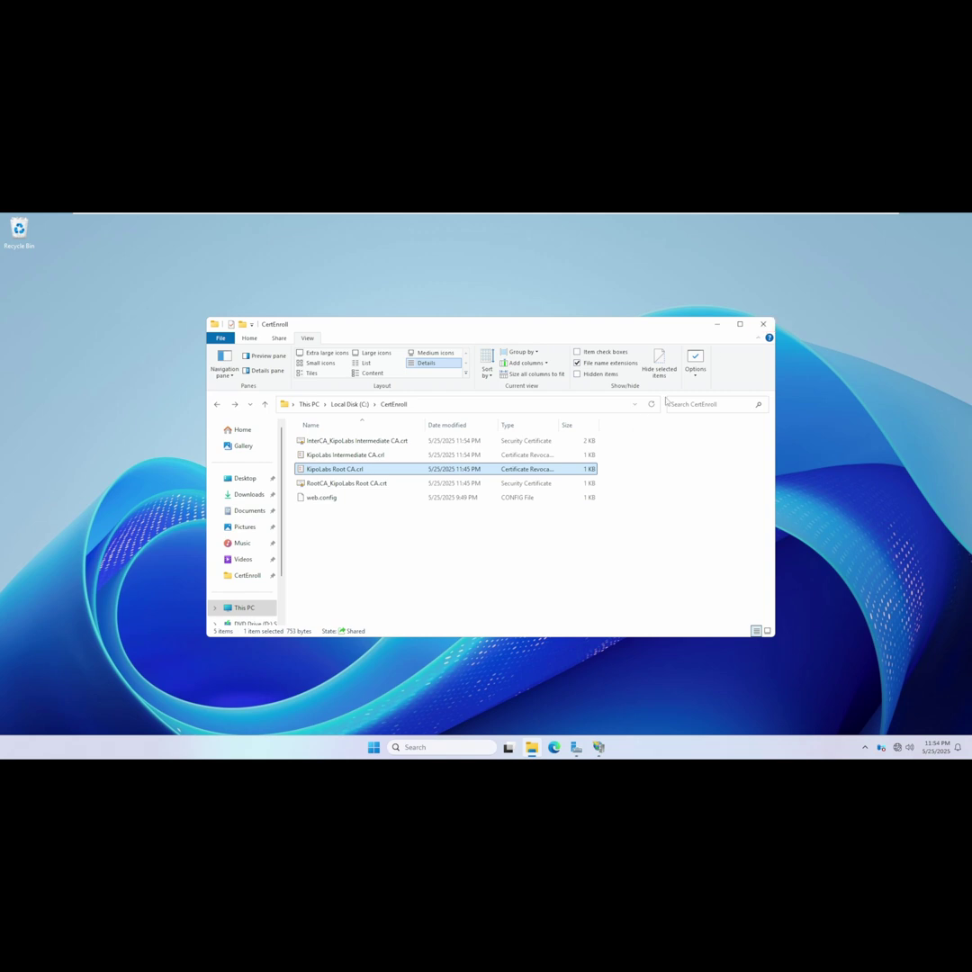
left_click(717, 325)
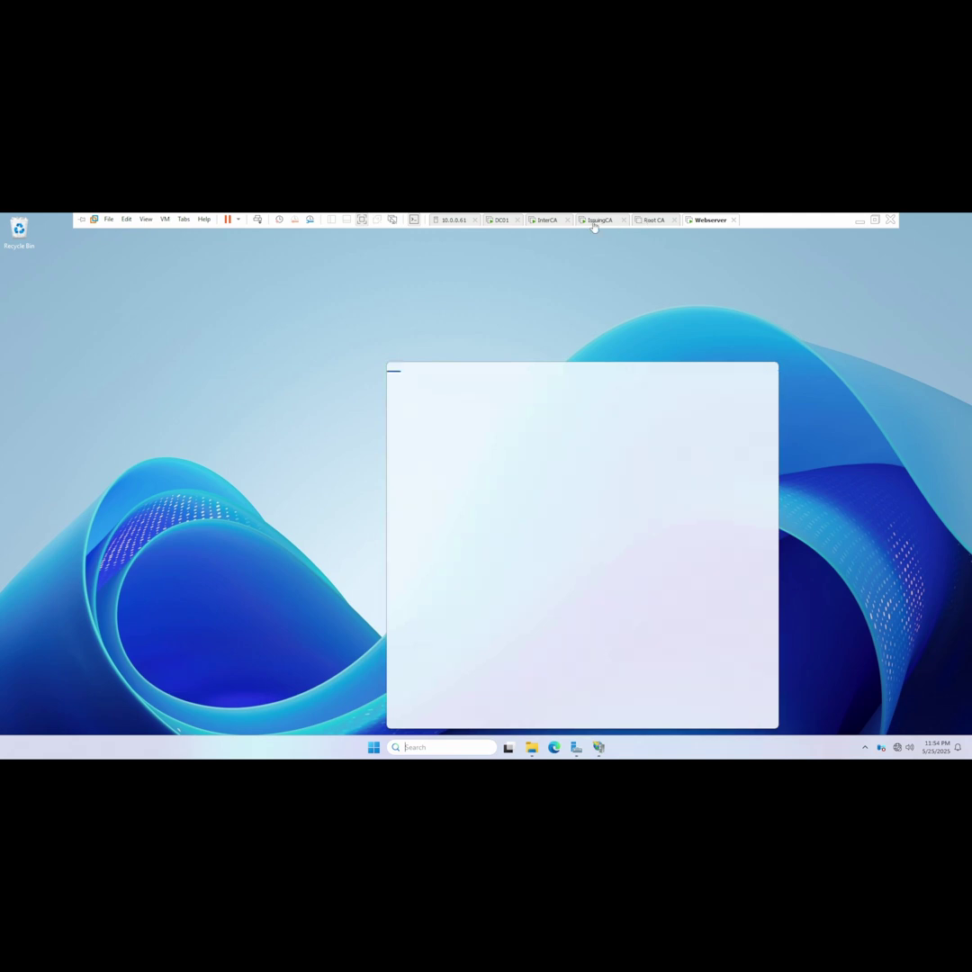
Switch to the InterCA machine and close the Certification Authority console.
left_click(593, 222)
left_click(540, 222)
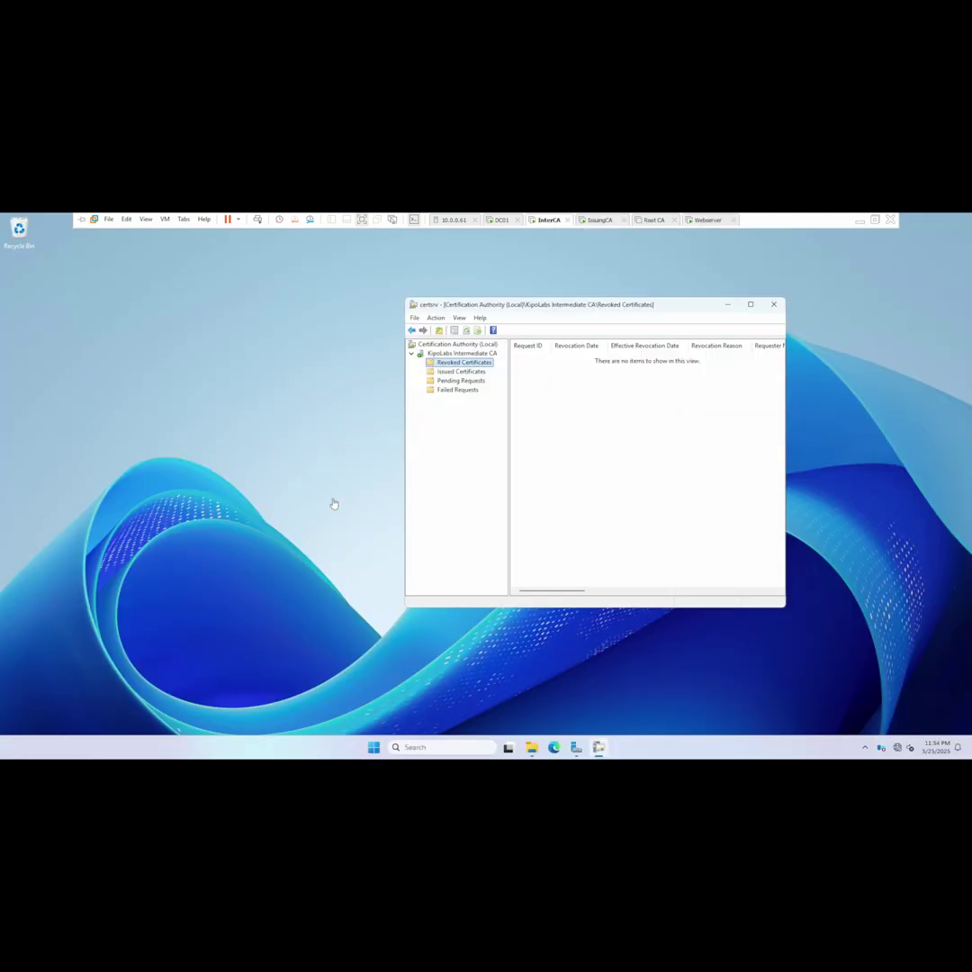
left_click(773, 304)
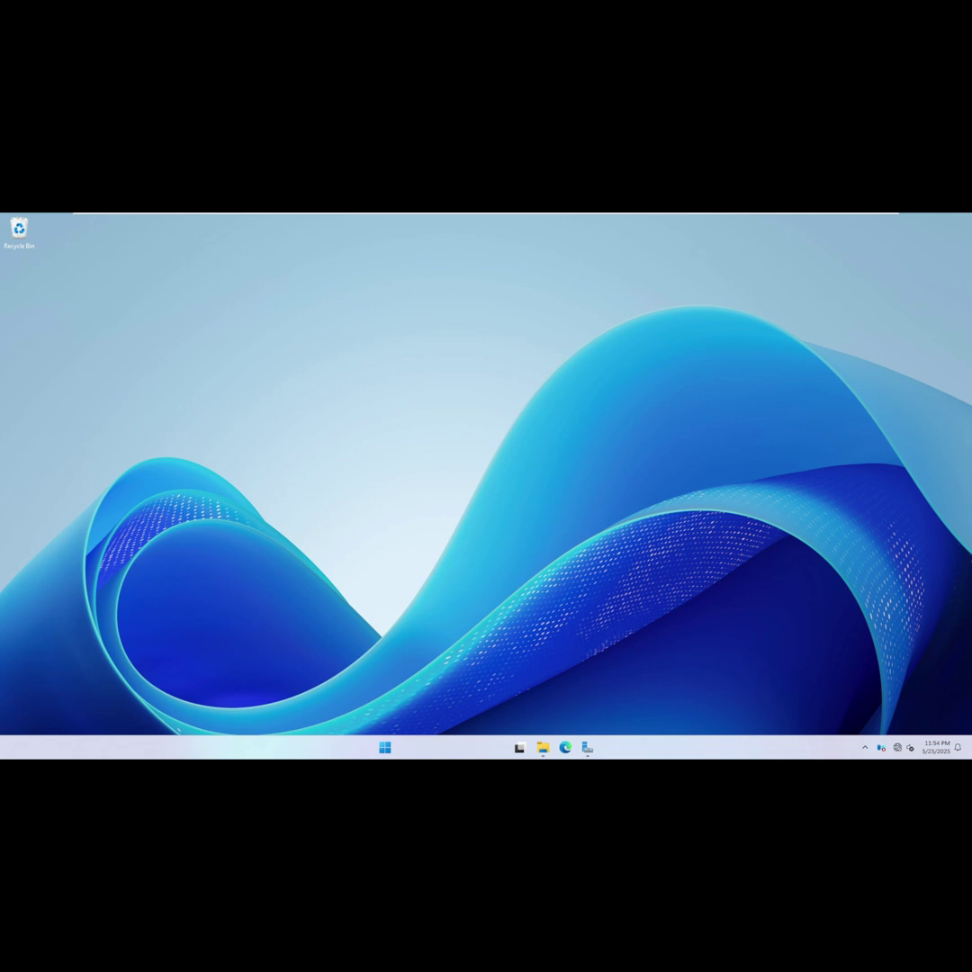
Launch Command Prompt as administrator from a 'cmd' Start search.
key("super")
type("cmd")
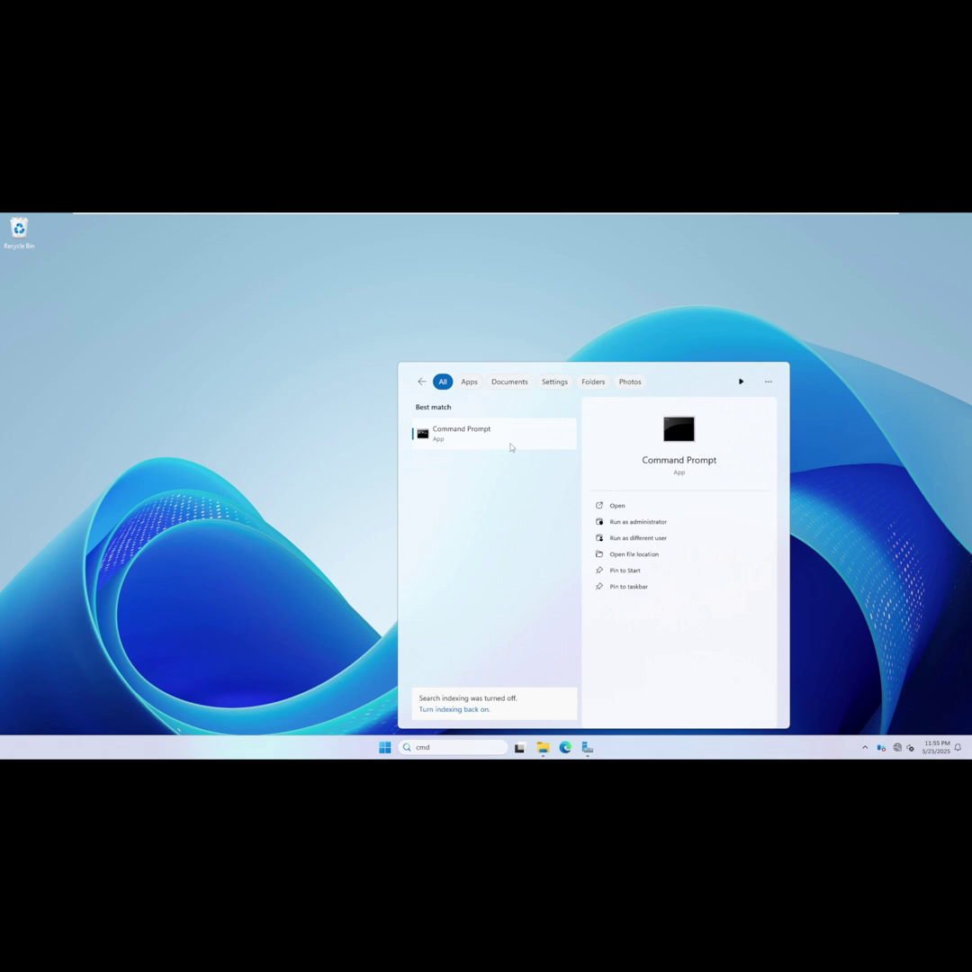
right_click(511, 447)
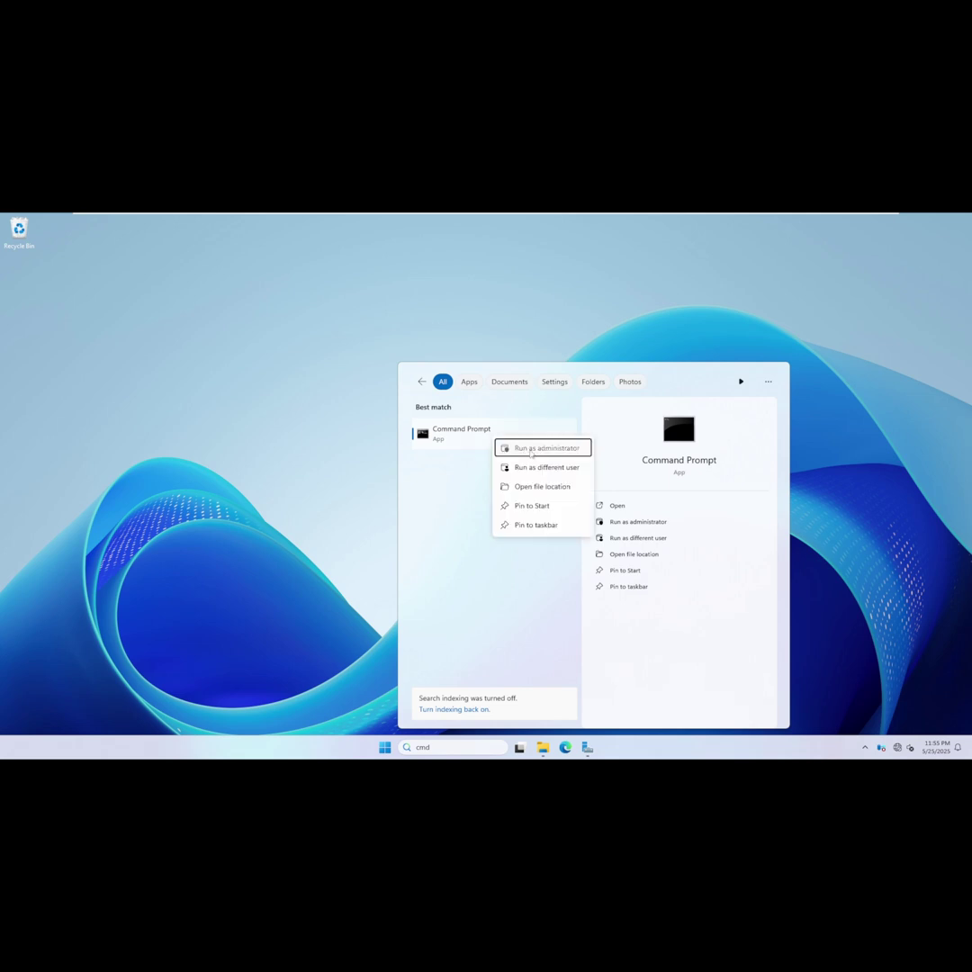
left_click(531, 455)
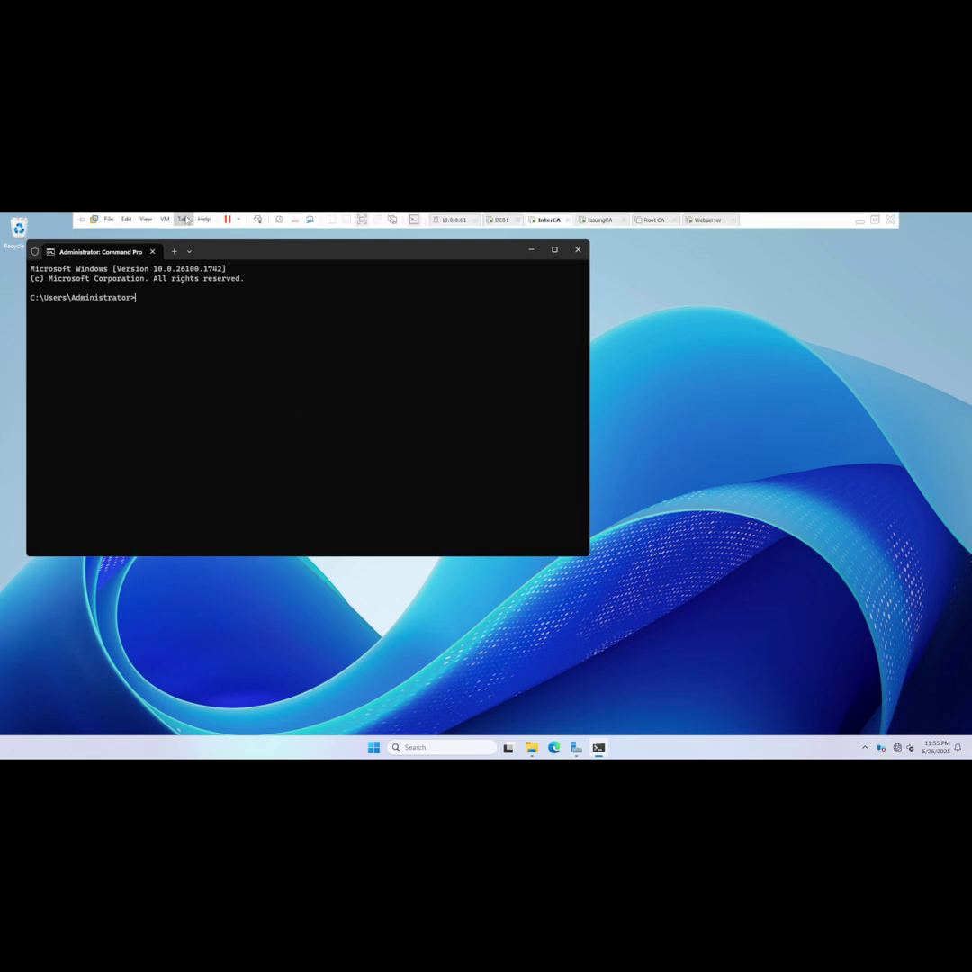
Run certutil -setreg ca\ValidityPeriodUnits 10 to set validity units to 10.
left_click(127, 220)
left_click(144, 255)
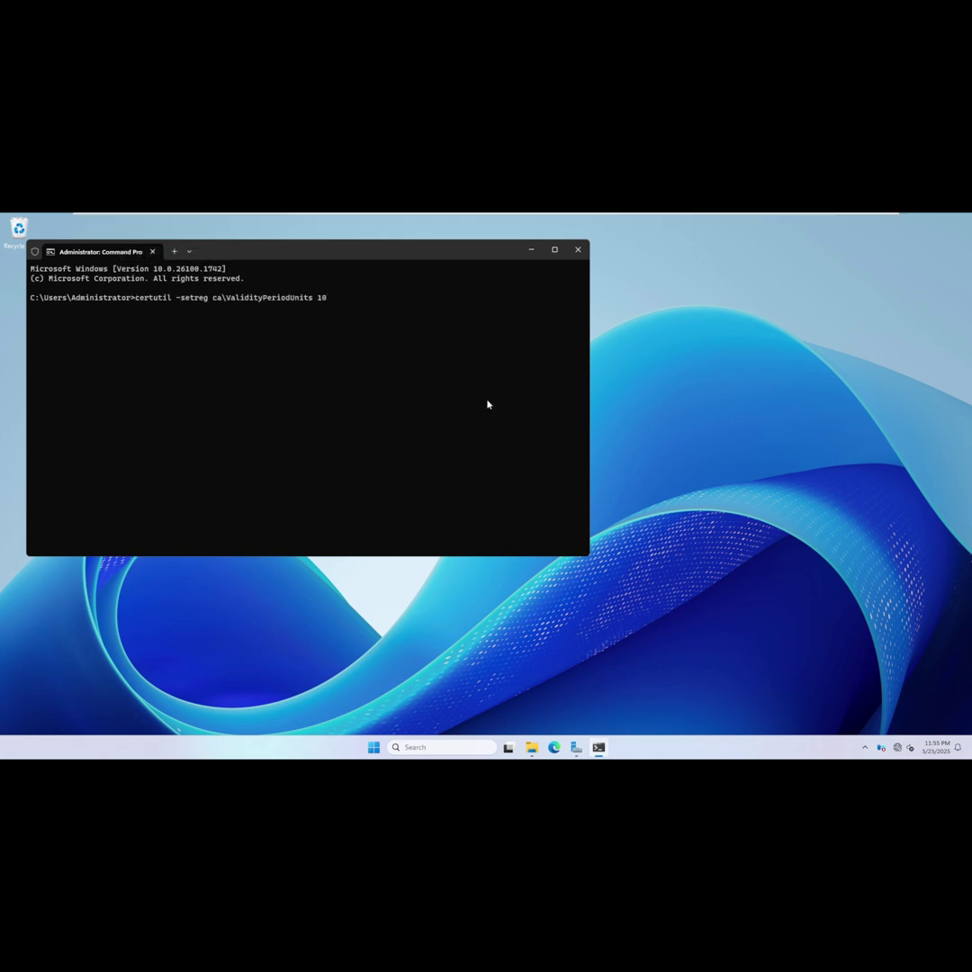
key("Return")
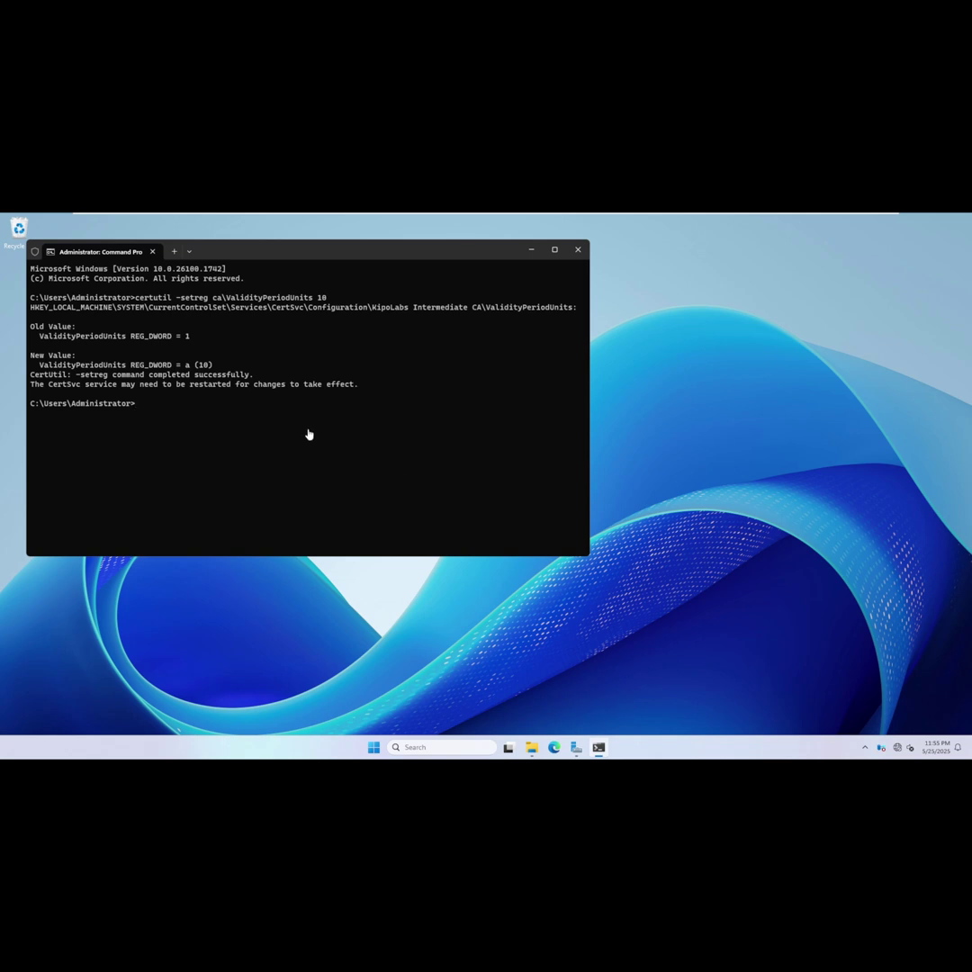
Set ValidityPeriod to "Years" with certutil -setreg, then bring up Server Manager.
type("C:\\Windows\\System32\\CertSrv\\CertEnroll\\InterCA_KipoLabs Intermediate CA.crt")
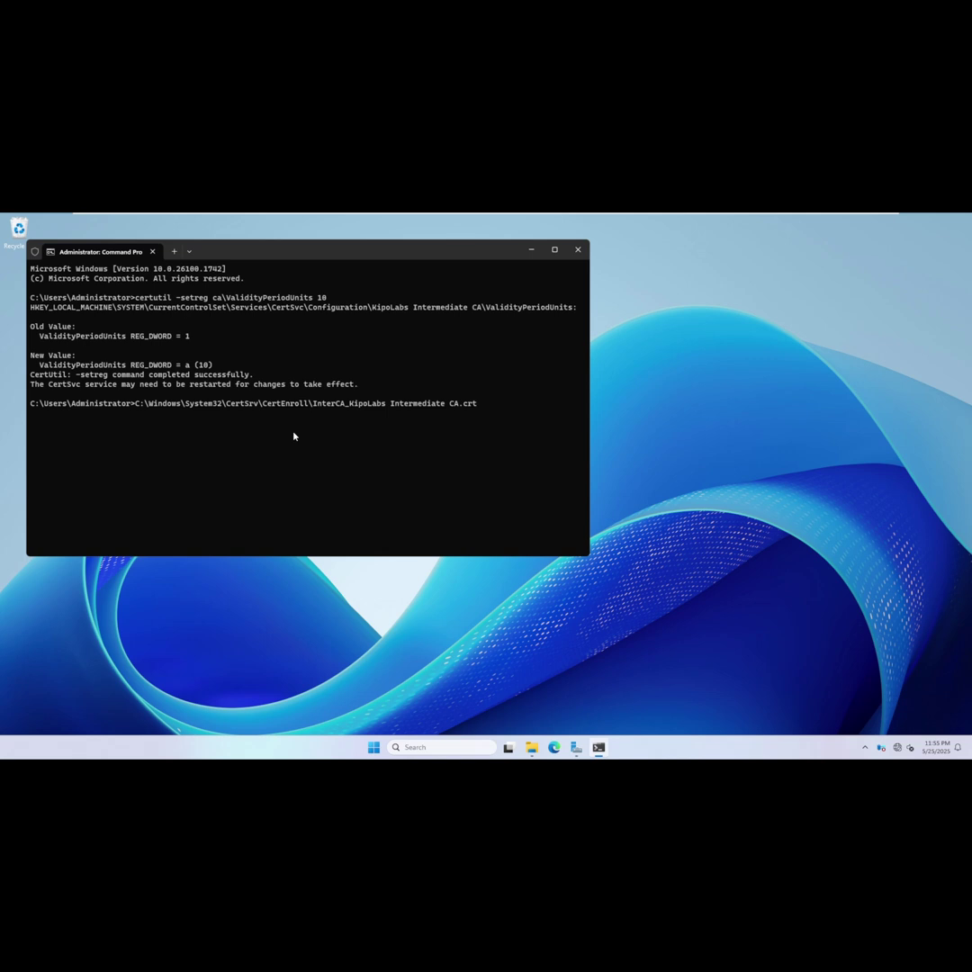
key("BackSpace")
key("BackSpace")
key("BackSpace")
key("BackSpace")
key("BackSpace")
key("BackSpace")
key("BackSpace")
key("BackSpace")
key("BackSpace")
key("BackSpace")
key("BackSpace")
key("BackSpace")
key("BackSpace")
key("BackSpace")
key("BackSpace")
key("BackSpace")
key("BackSpace")
key("BackSpace")
key("BackSpace")
key("BackSpace")
key("BackSpace")
key("BackSpace")
key("BackSpace")
key("BackSpace")
key("BackSpace")
key("BackSpace")
key("BackSpace")
key("BackSpace")
key("BackSpace")
key("BackSpace")
key("BackSpace")
key("BackSpace")
key("BackSpace")
key("BackSpace")
key("BackSpace")
key("BackSpace")
key("BackSpace")
key("BackSpace")
key("BackSpace")
key("BackSpace")
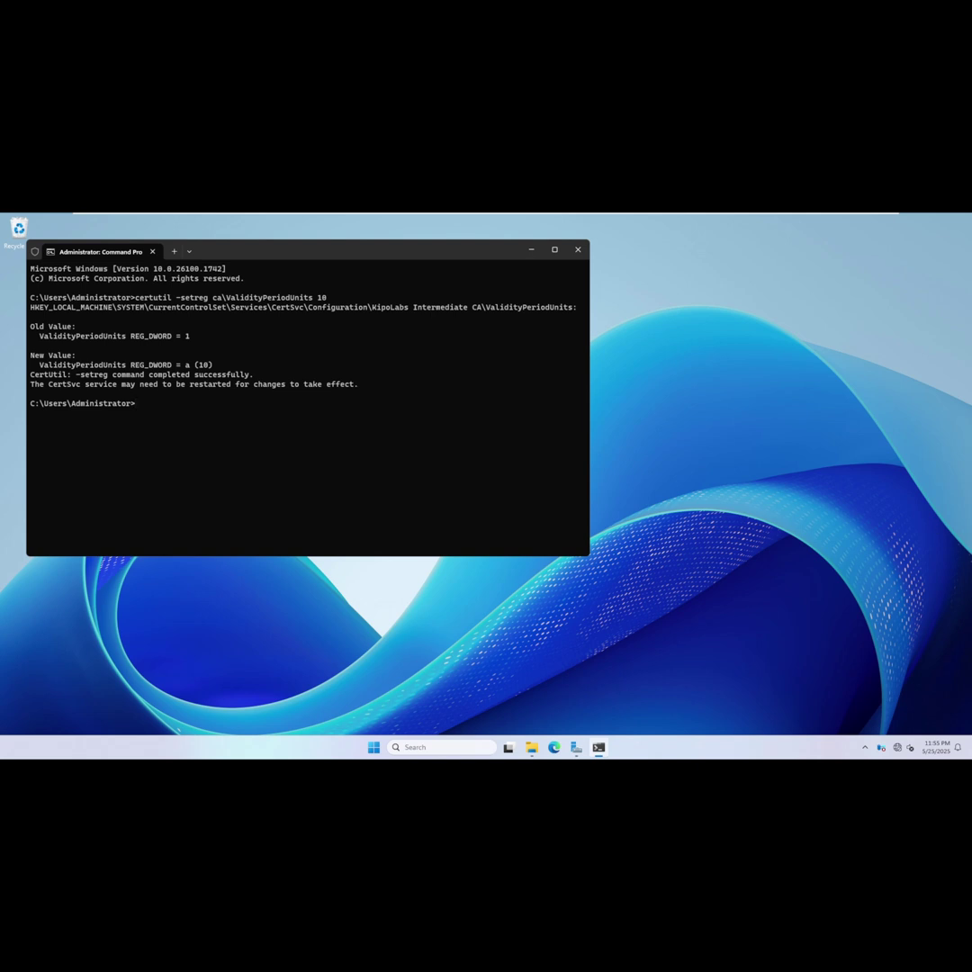
mouse_move(307, 218)
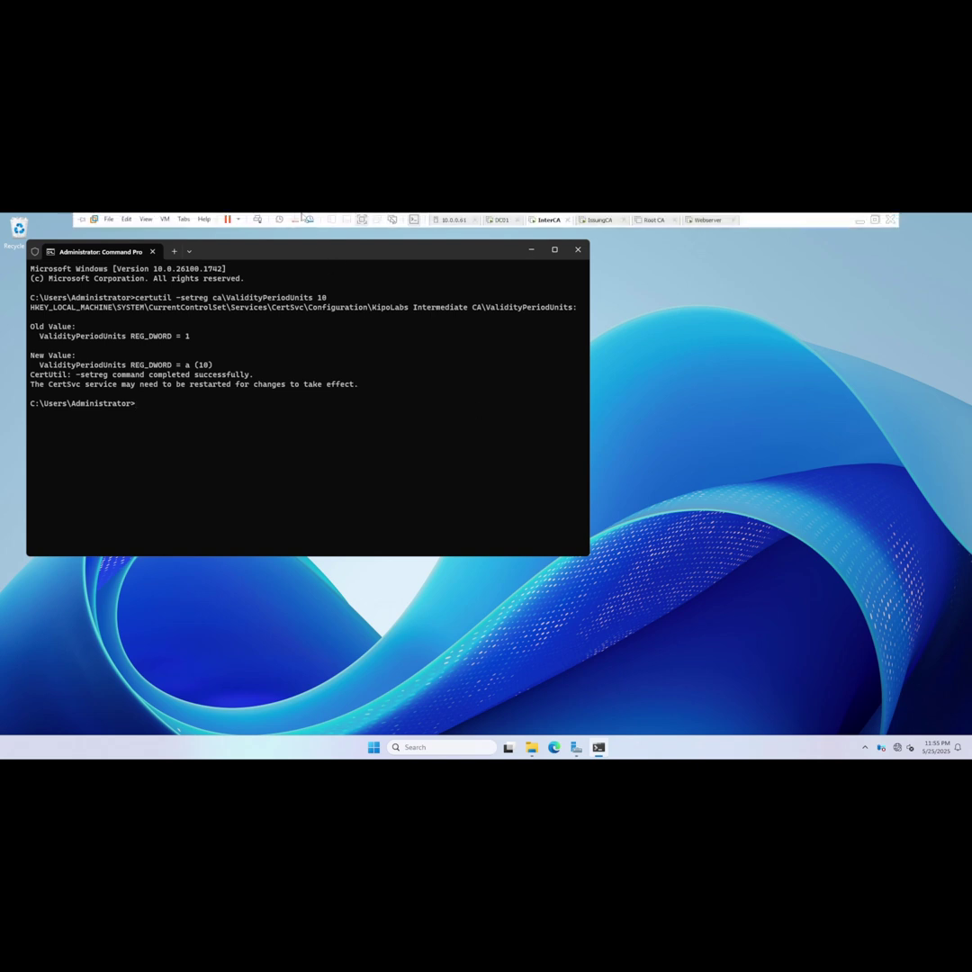
left_click(126, 219)
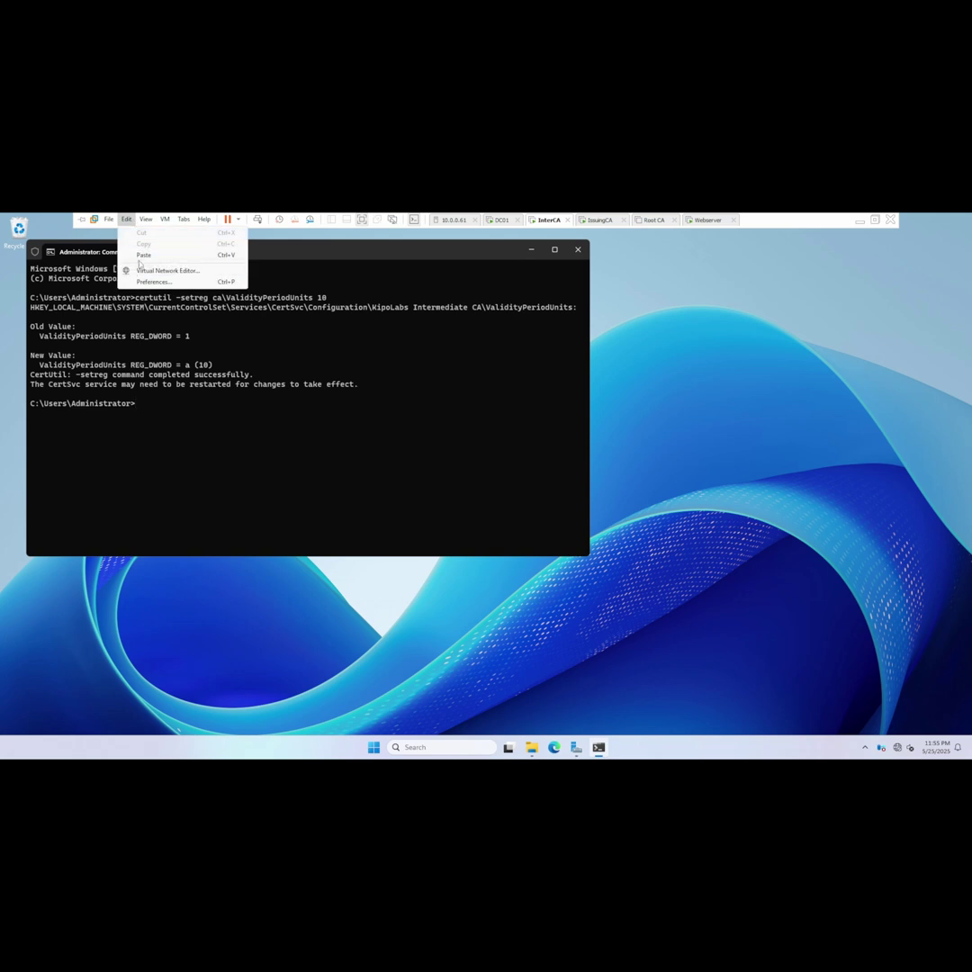
left_click(144, 255)
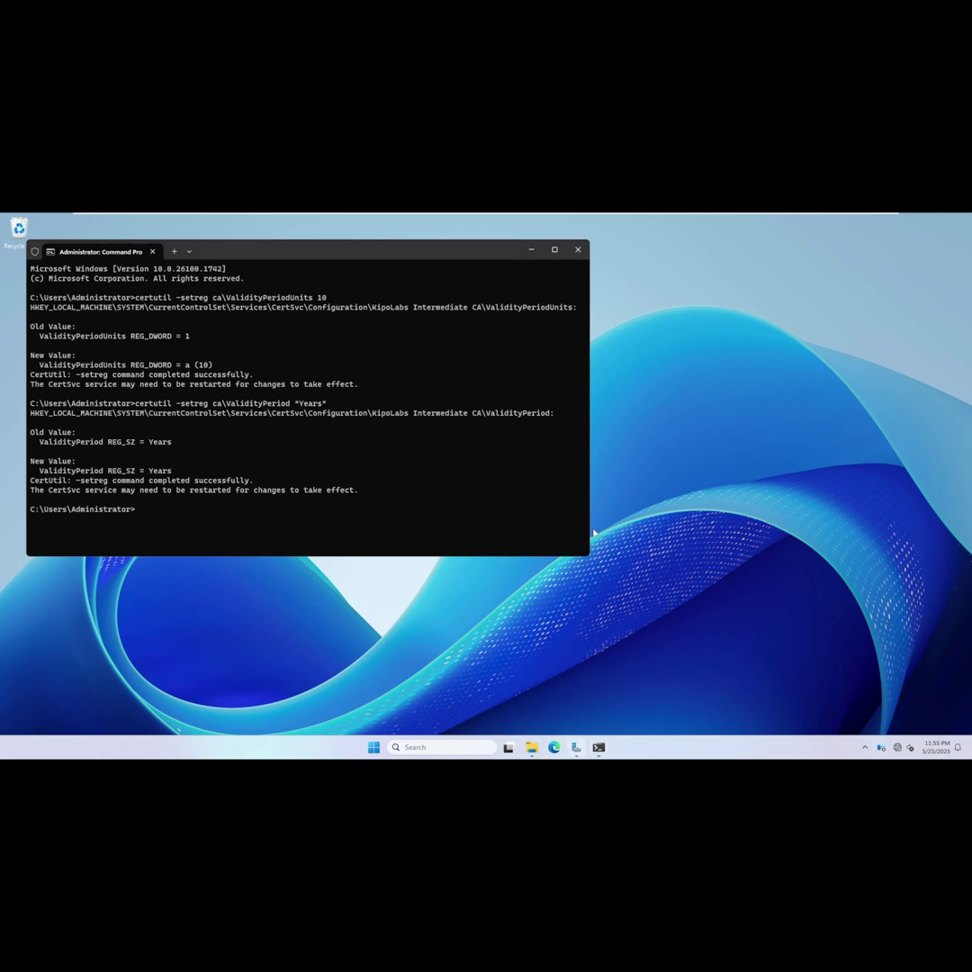
left_click(575, 746)
Open Certification Authority from Tools and stop then start Certificate Services.
left_click(897, 241)
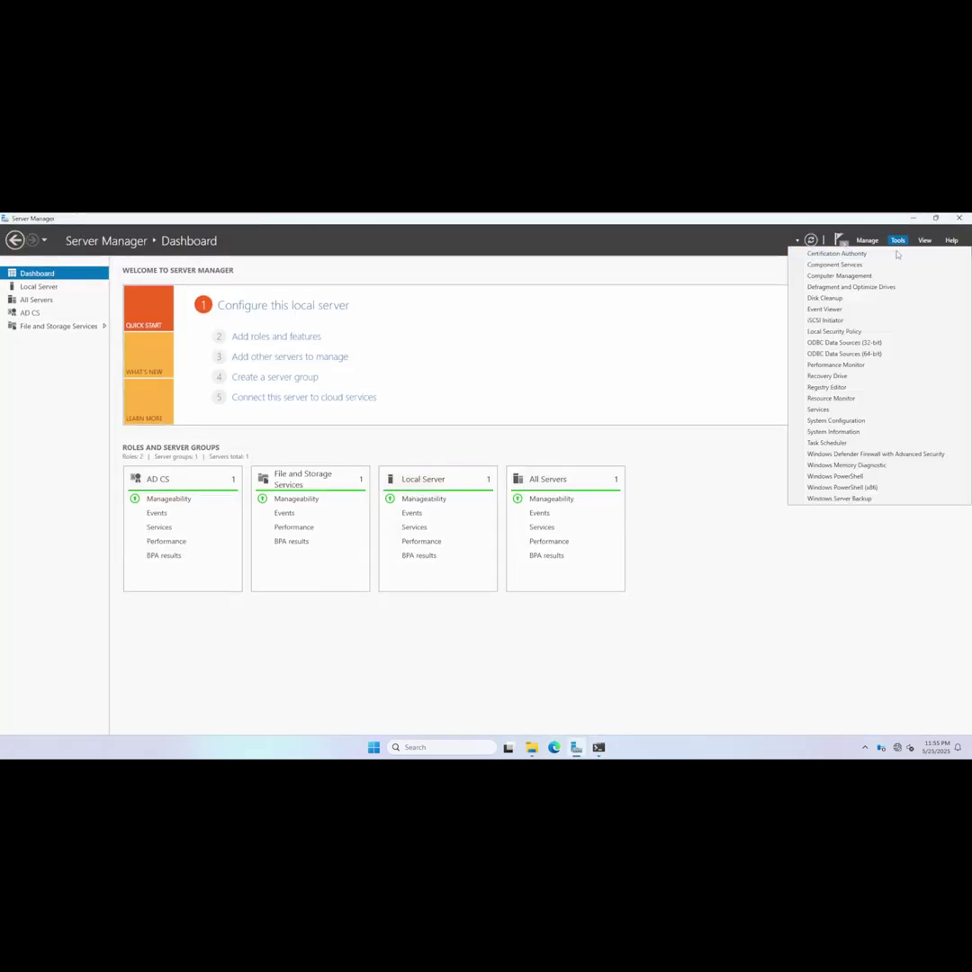
left_click(897, 245)
left_click(897, 241)
left_click(841, 253)
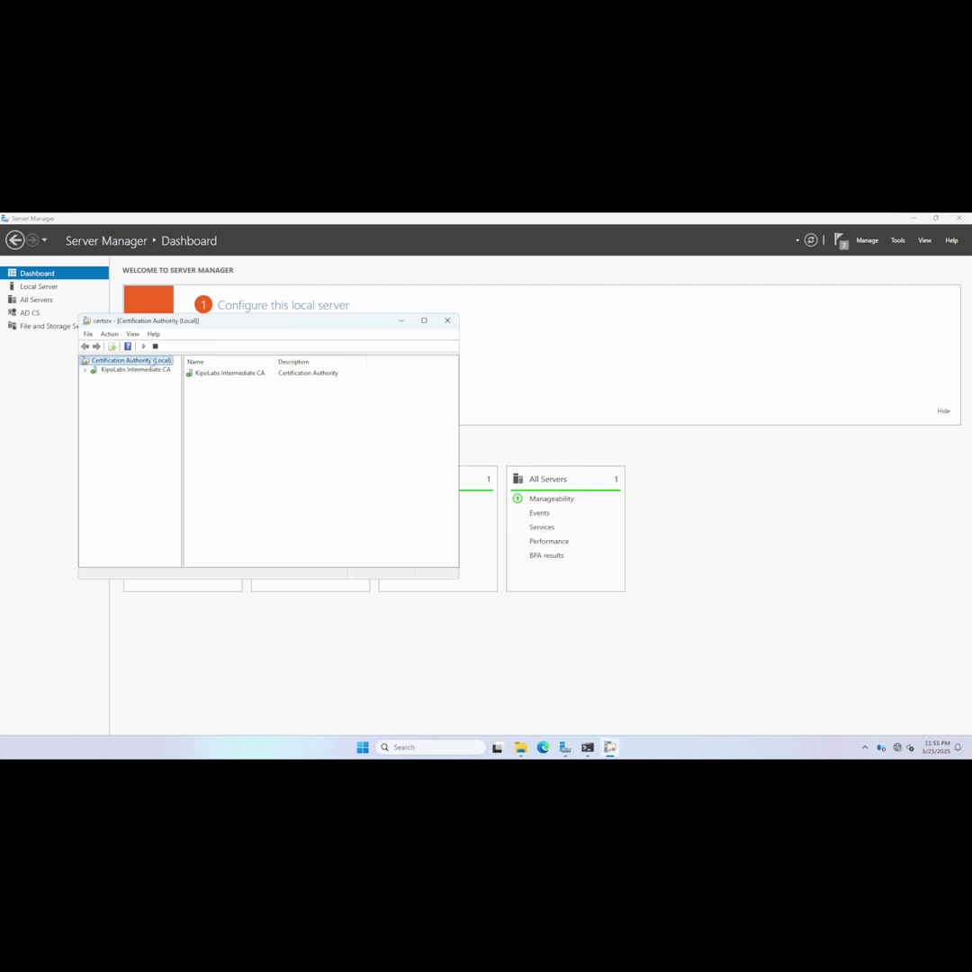
left_click(154, 347)
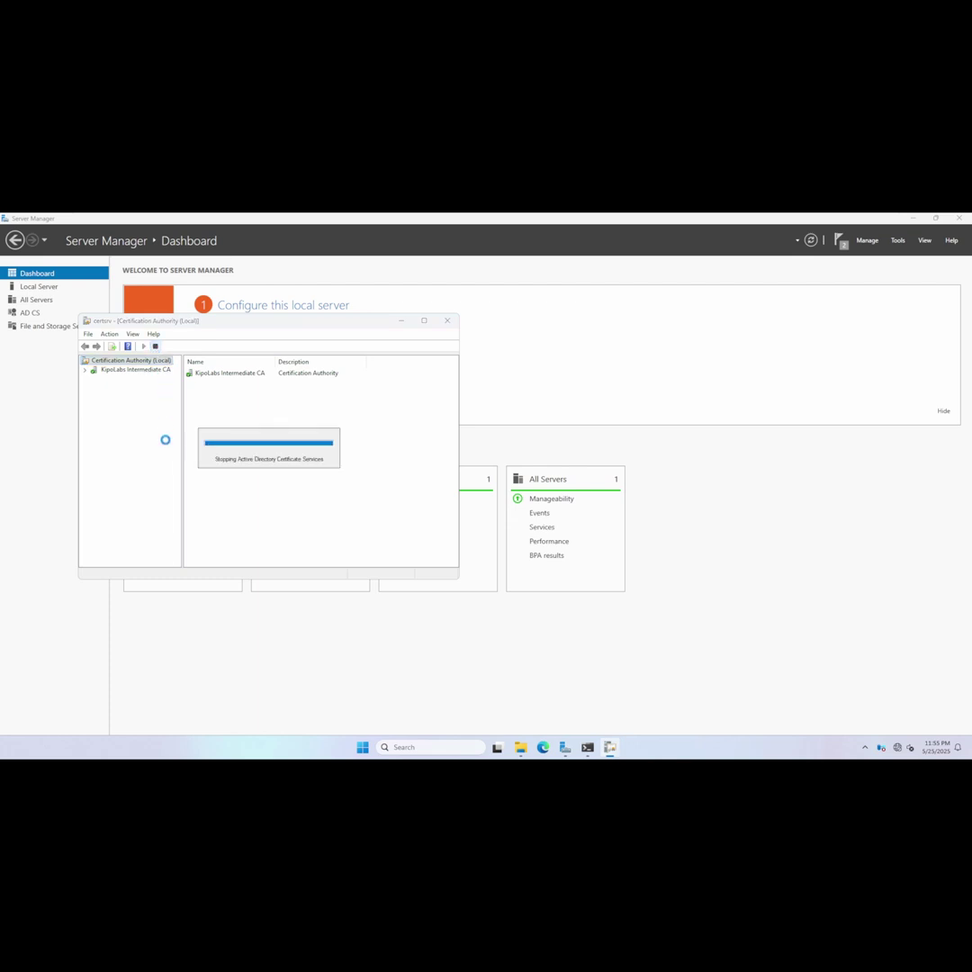
left_click(144, 347)
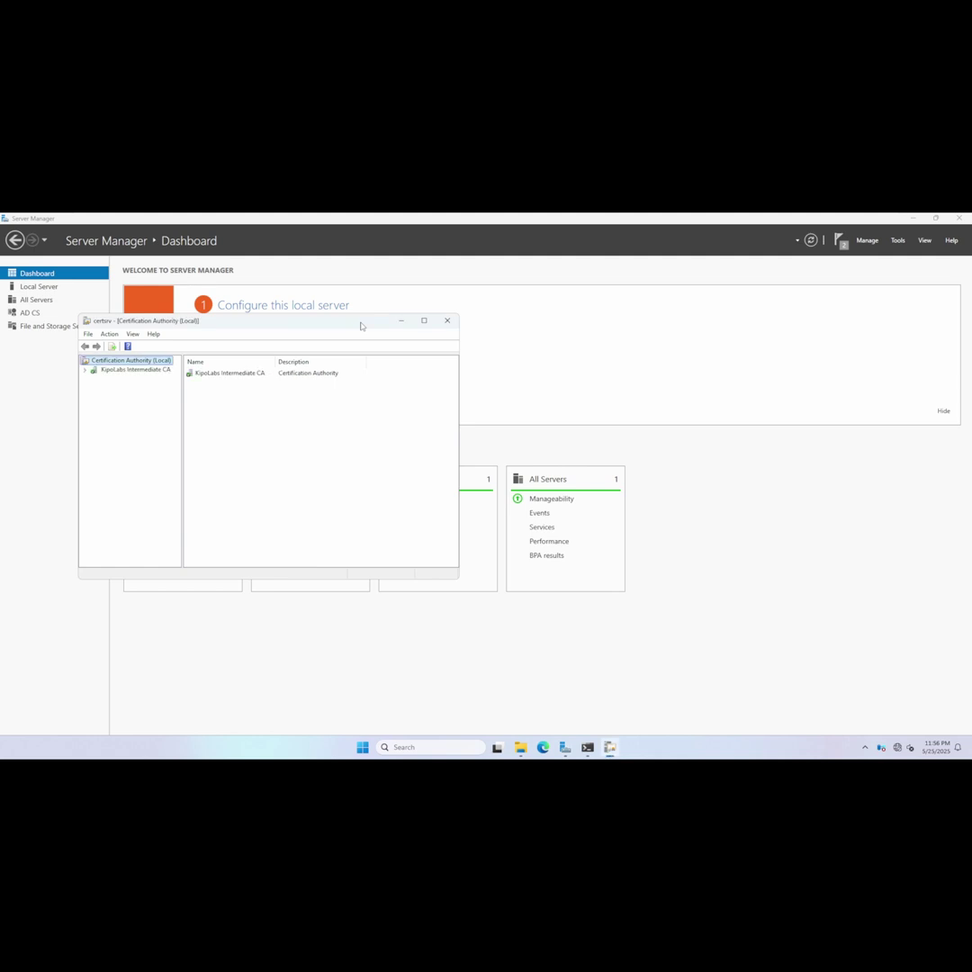
Expand KipoLabs Intermediate CA and view its empty Issued Certificates folder.
left_click_drag(384, 327, 465, 327)
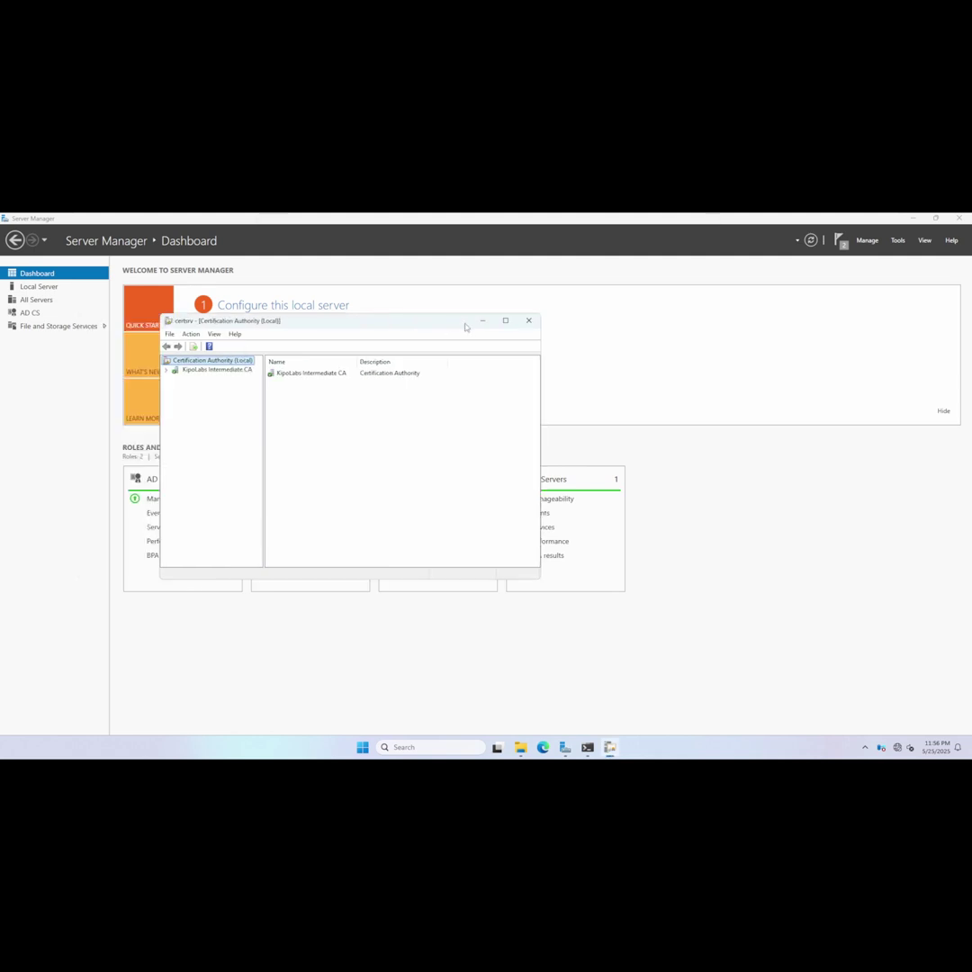
left_click(165, 369)
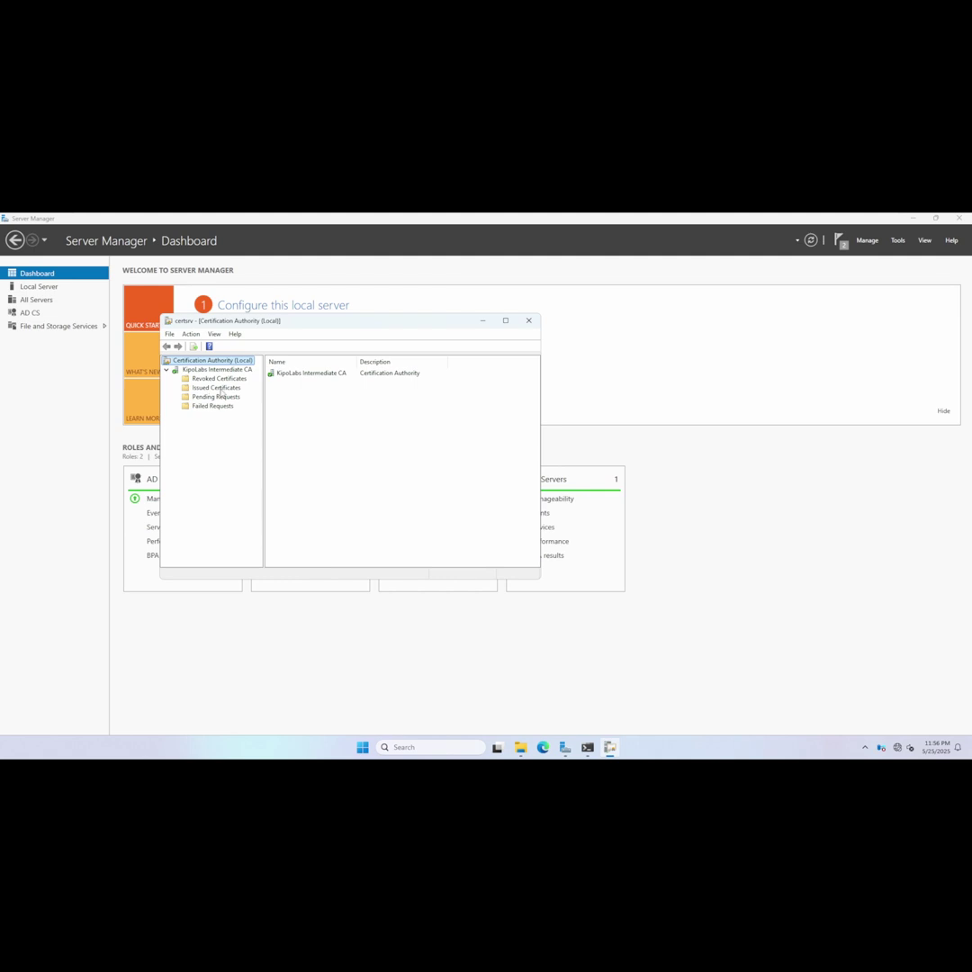
left_click(216, 388)
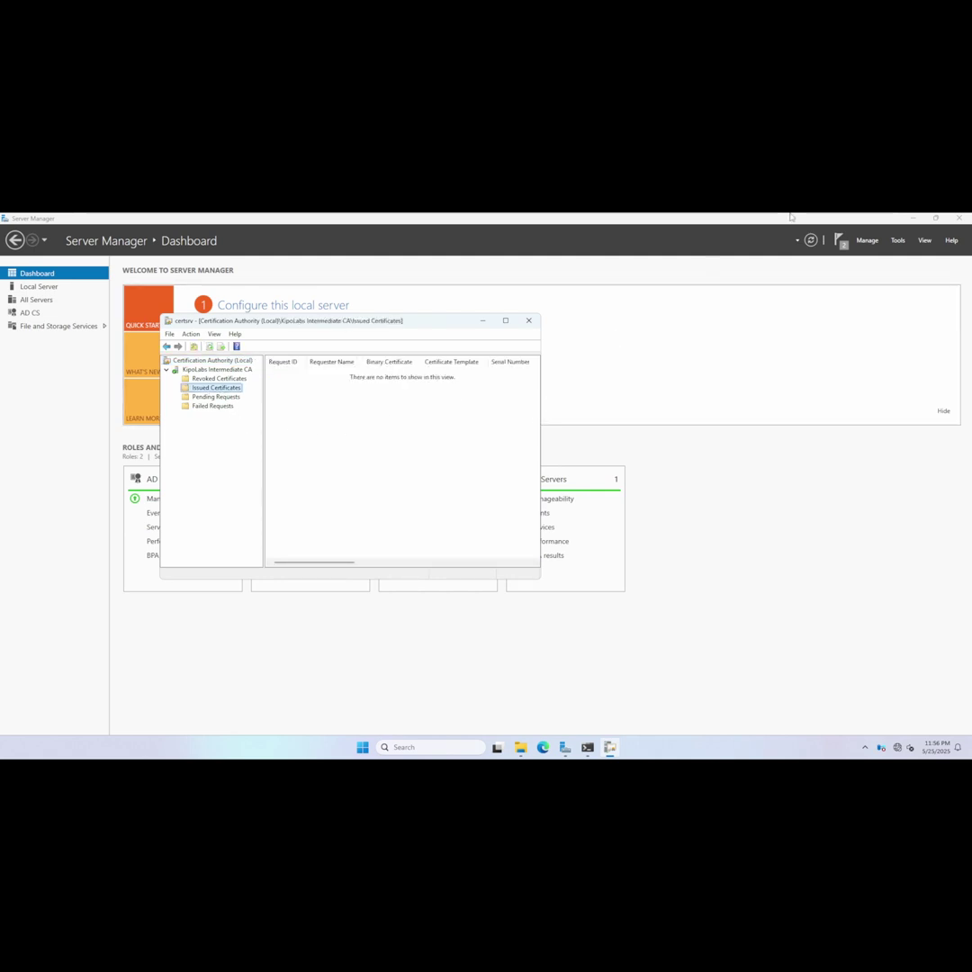
mouse_move(730, 223)
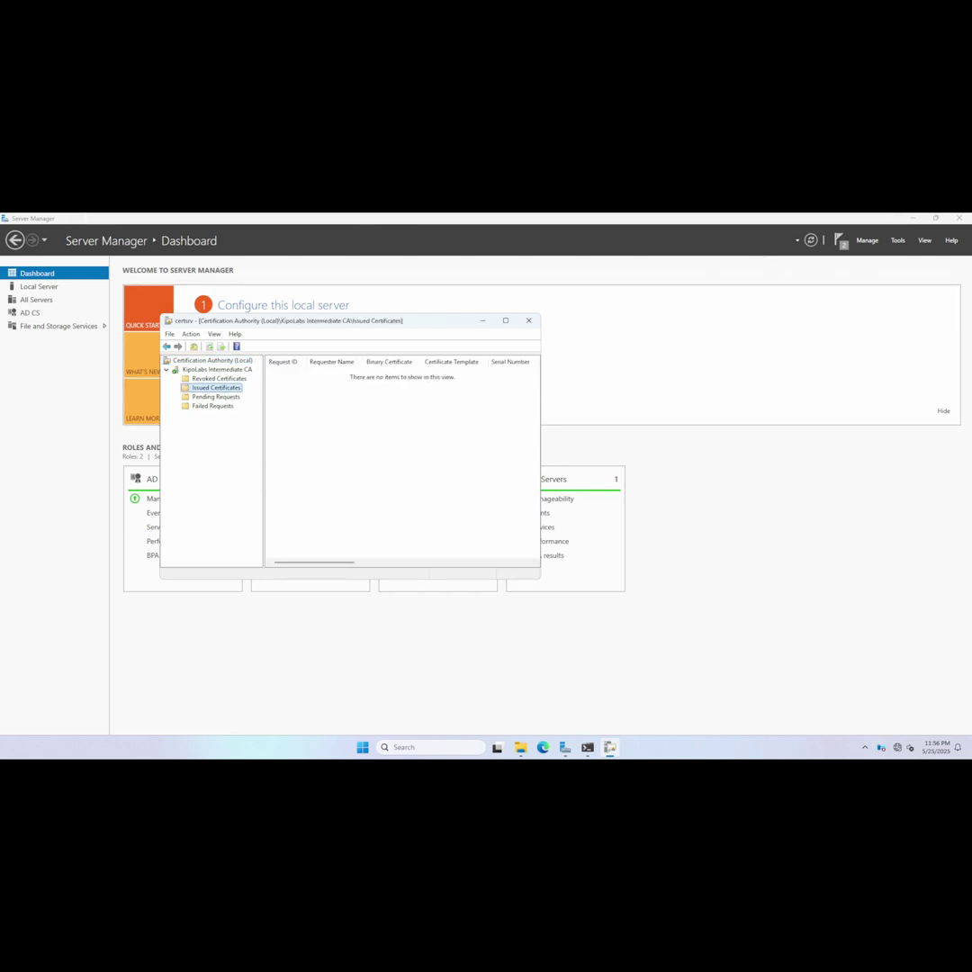